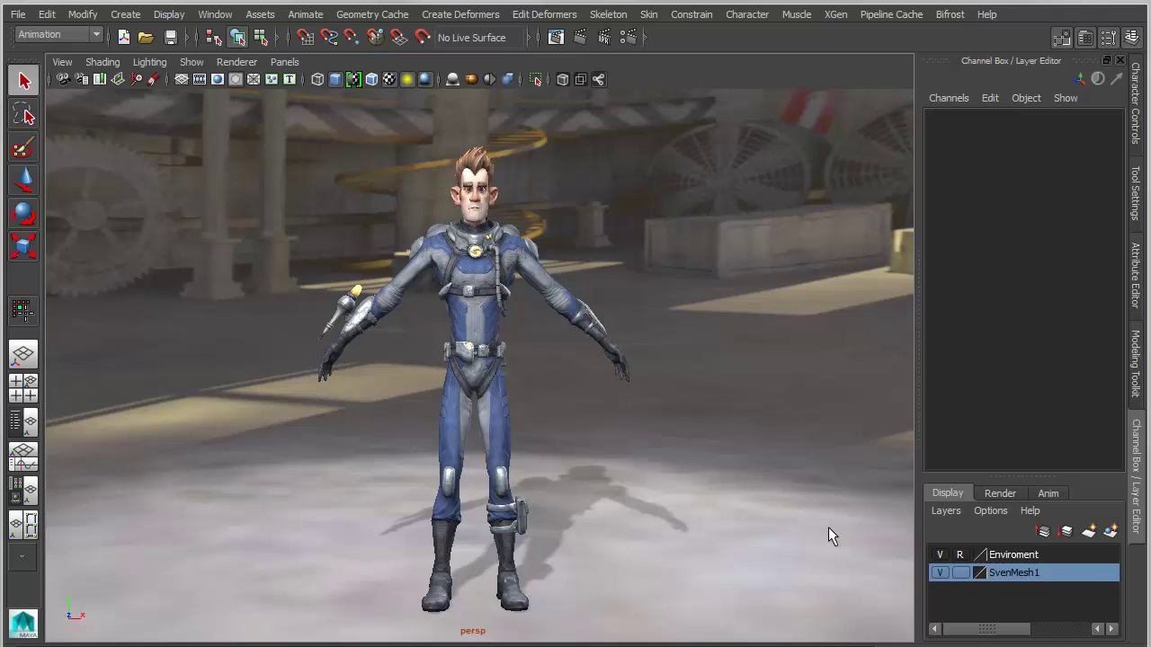
# Put the character's head mesh into multi-component selection mode
pyautogui.keyDown('alt'); pyautogui.moveTo(711, 301); pyautogui.dragTo(710, 509, button='middle'); pyautogui.keyUp('alt')
pyautogui.keyDown('alt'); pyautogui.moveTo(449, 485); pyautogui.dragTo(805, 588, button='right'); pyautogui.keyUp('alt')
pyautogui.keyDown('alt'); pyautogui.moveTo(801, 580); pyautogui.dragTo(792, 452, button='middle'); pyautogui.keyUp('alt')
pyautogui.keyDown('alt'); pyautogui.moveTo(791, 453); pyautogui.dragTo(870, 506, button='right'); pyautogui.keyUp('alt')
pyautogui.keyDown('alt'); pyautogui.moveTo(845, 524); pyautogui.dragTo(836, 514); pyautogui.keyUp('alt')
pyautogui.keyDown('alt'); pyautogui.moveTo(836, 515); pyautogui.dragTo(935, 571, button='right'); pyautogui.keyUp('alt')
pyautogui.moveTo(539, 389); pyautogui.dragTo(537, 405, button='right')
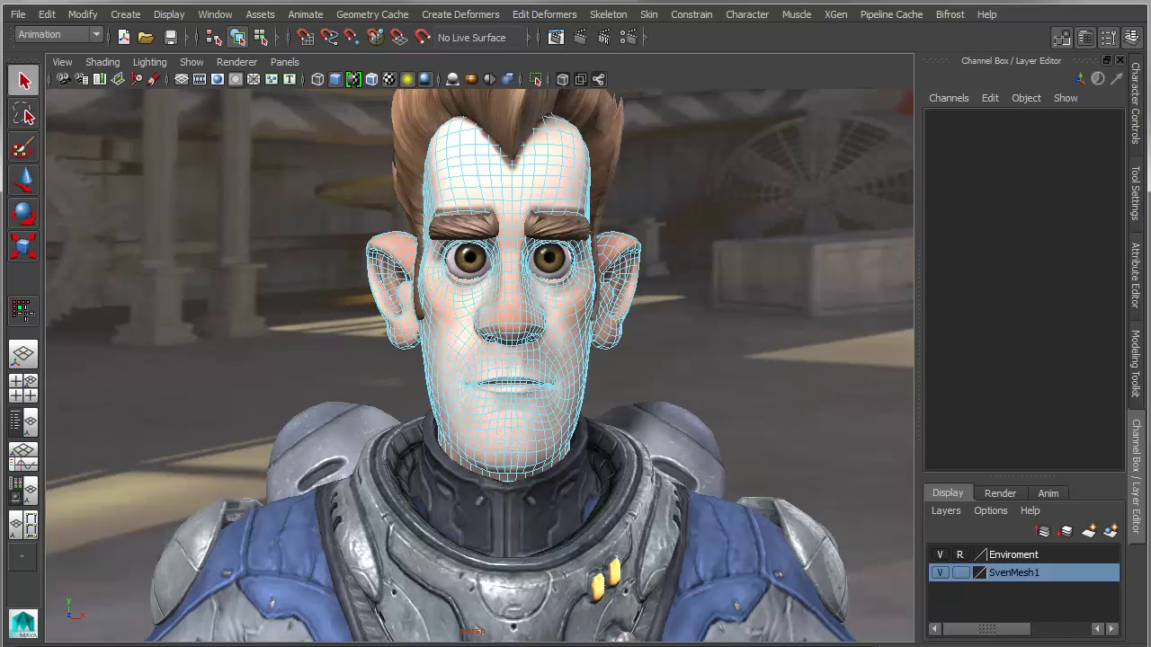
# Turn on soft selection for the head mesh and preview its falloff over the nose and cheek
pyautogui.keyDown('alt'); pyautogui.moveTo(378, 333); pyautogui.dragTo(470, 388, button='right'); pyautogui.keyUp('alt')
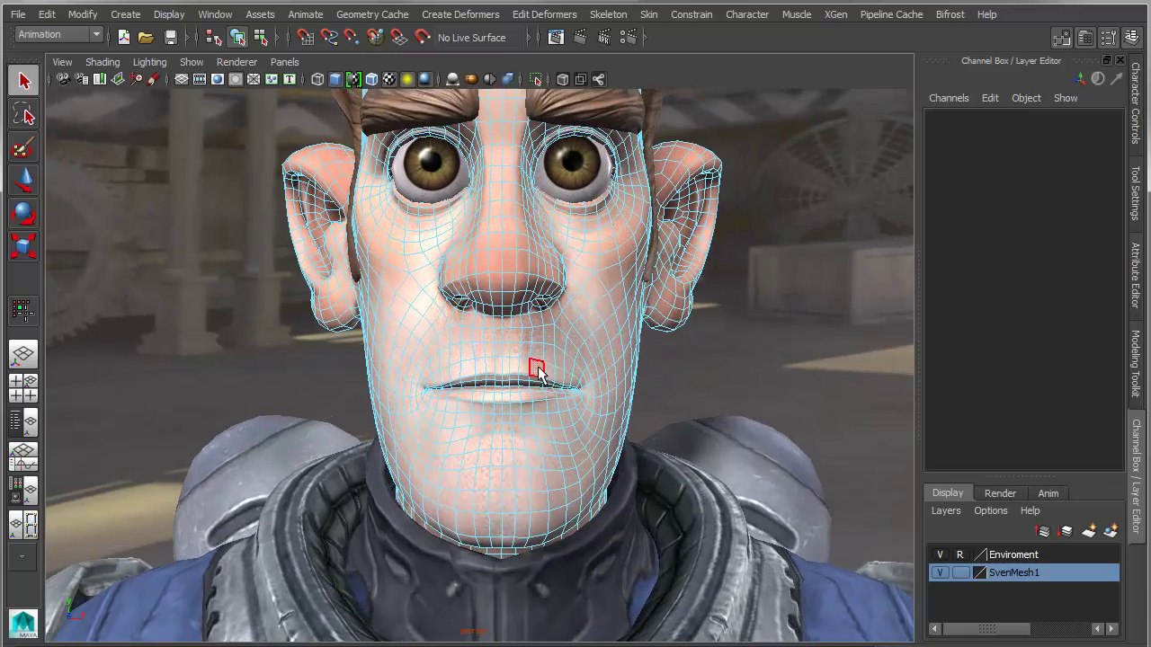
pyautogui.keyDown('alt'); pyautogui.moveTo(534, 368); pyautogui.dragTo(582, 382, button='right'); pyautogui.keyUp('alt')
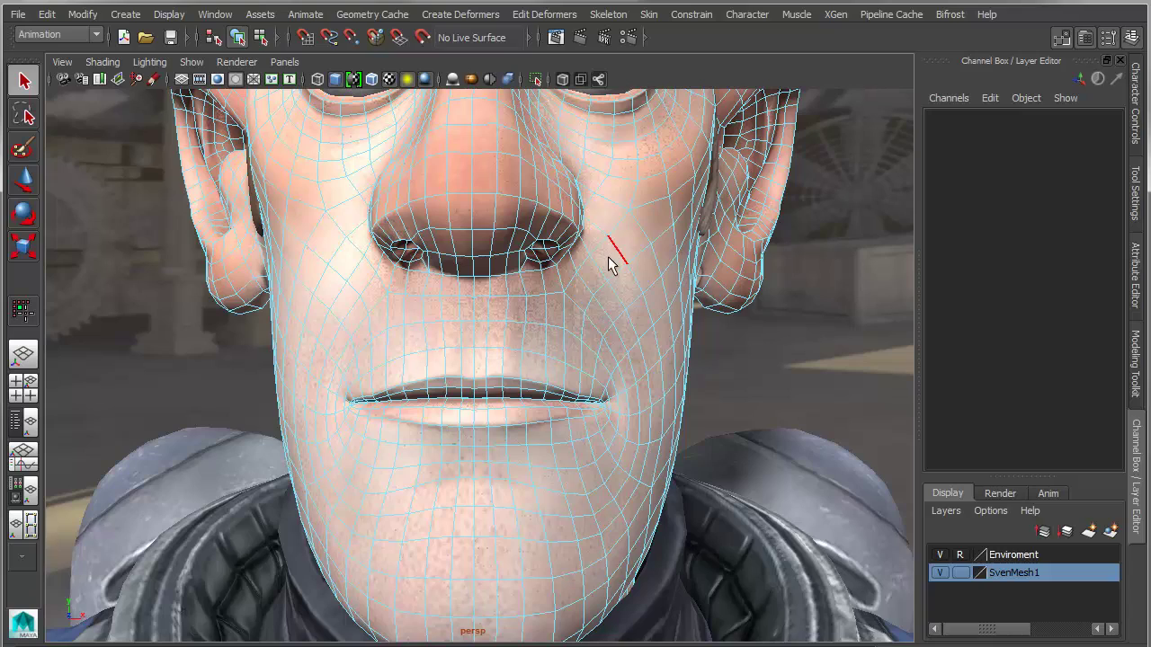
pyautogui.keyDown('alt'); pyautogui.moveTo(603, 261); pyautogui.dragTo(573, 276, button='middle'); pyautogui.keyUp('alt')
pyautogui.keyDown('alt'); pyautogui.moveTo(572, 276); pyautogui.dragTo(577, 248, button='right'); pyautogui.keyUp('alt')
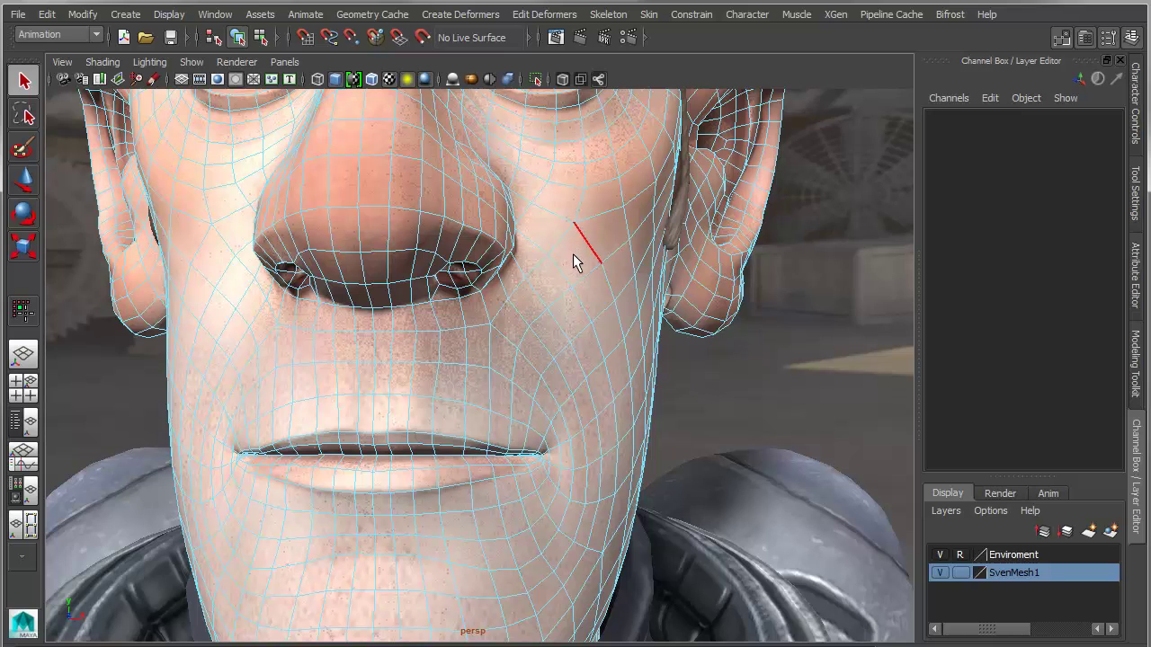
pyautogui.keyDown('alt'); pyautogui.moveTo(617, 297); pyautogui.dragTo(544, 298, button='right'); pyautogui.keyUp('alt')
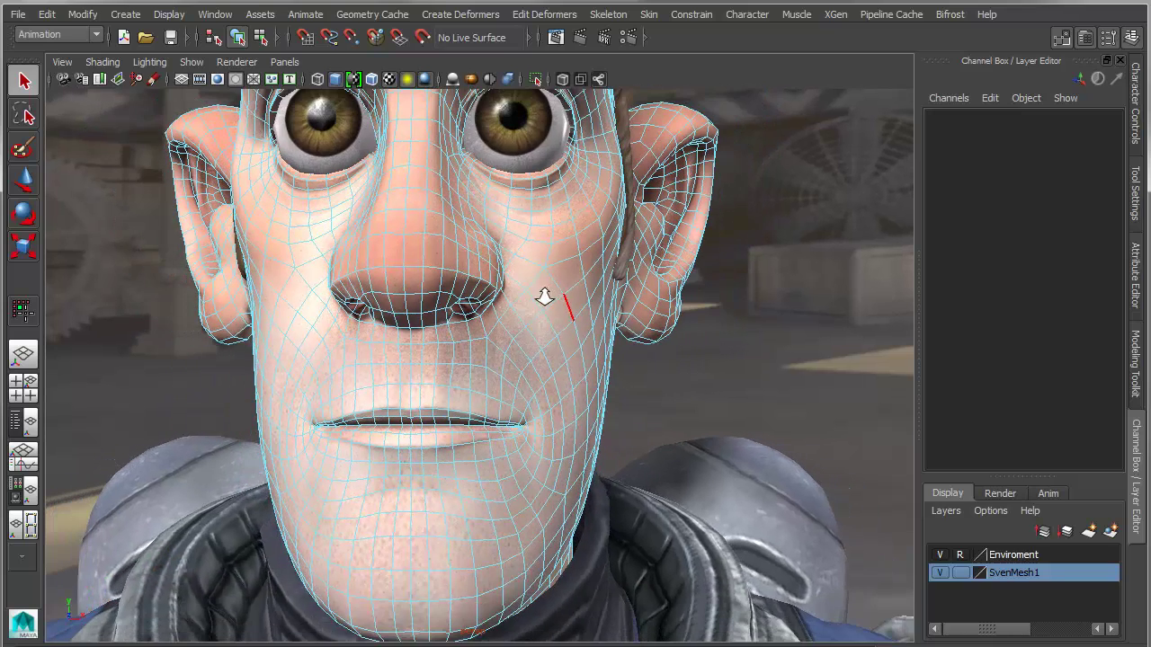
pyautogui.click(550, 305)
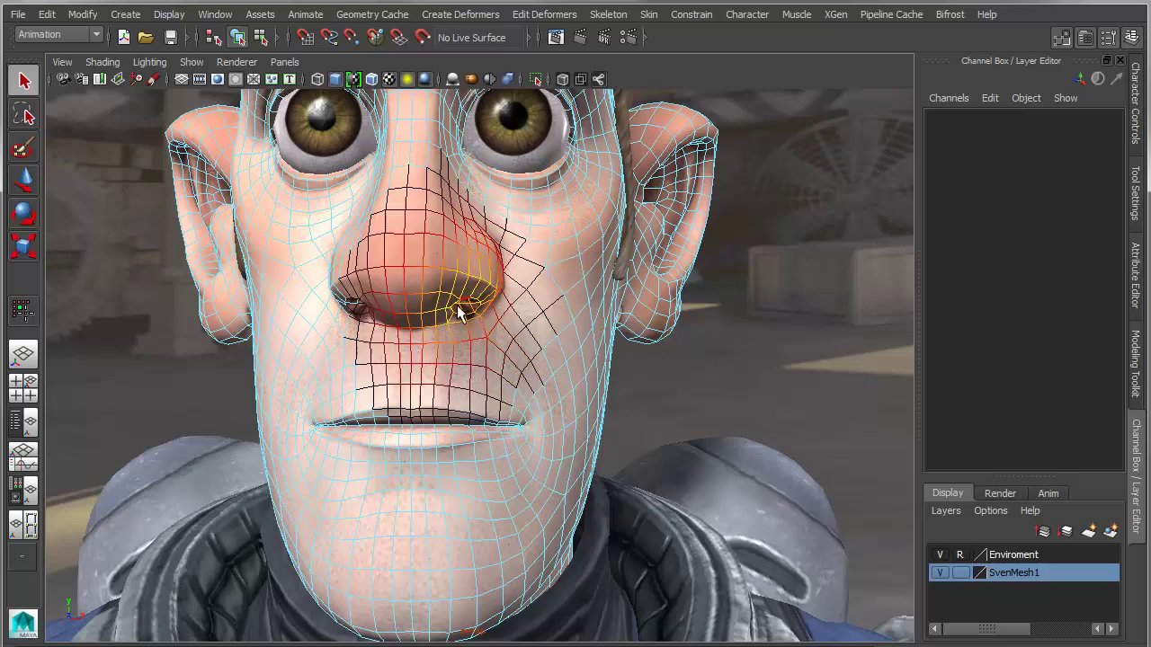
pyautogui.keyDown('alt'); pyautogui.moveTo(343, 376); pyautogui.dragTo(360, 373); pyautogui.keyUp('alt')
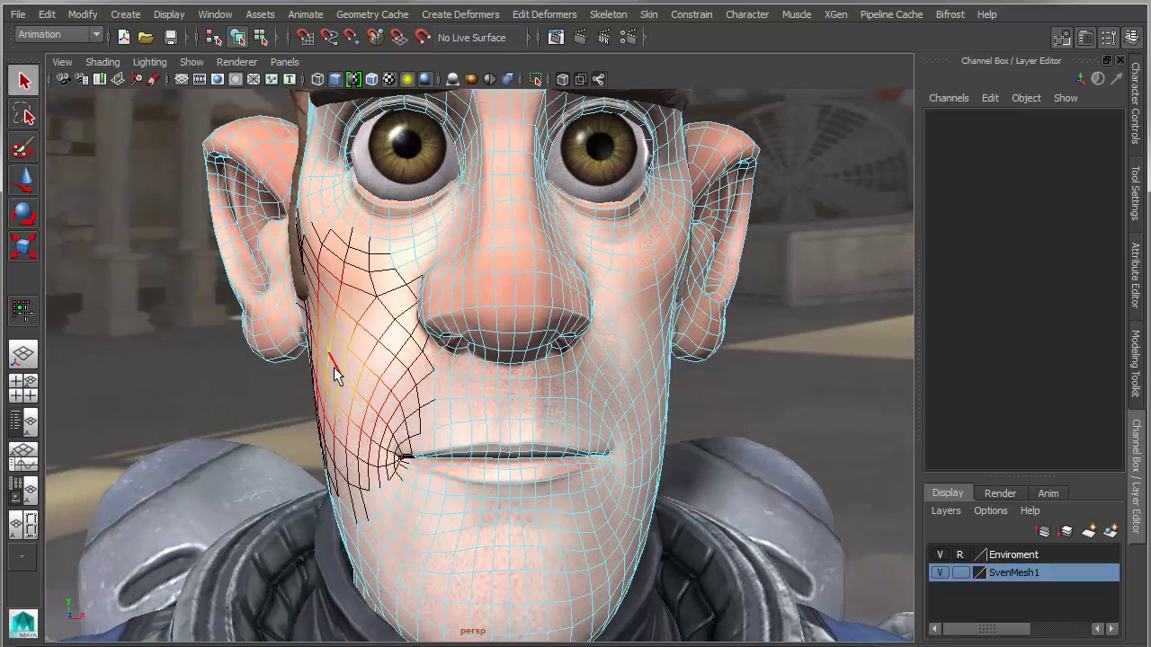
# Slightly reduce the soft selection falloff radius and preview it over the character's cheeks and nose
pyautogui.press('b')
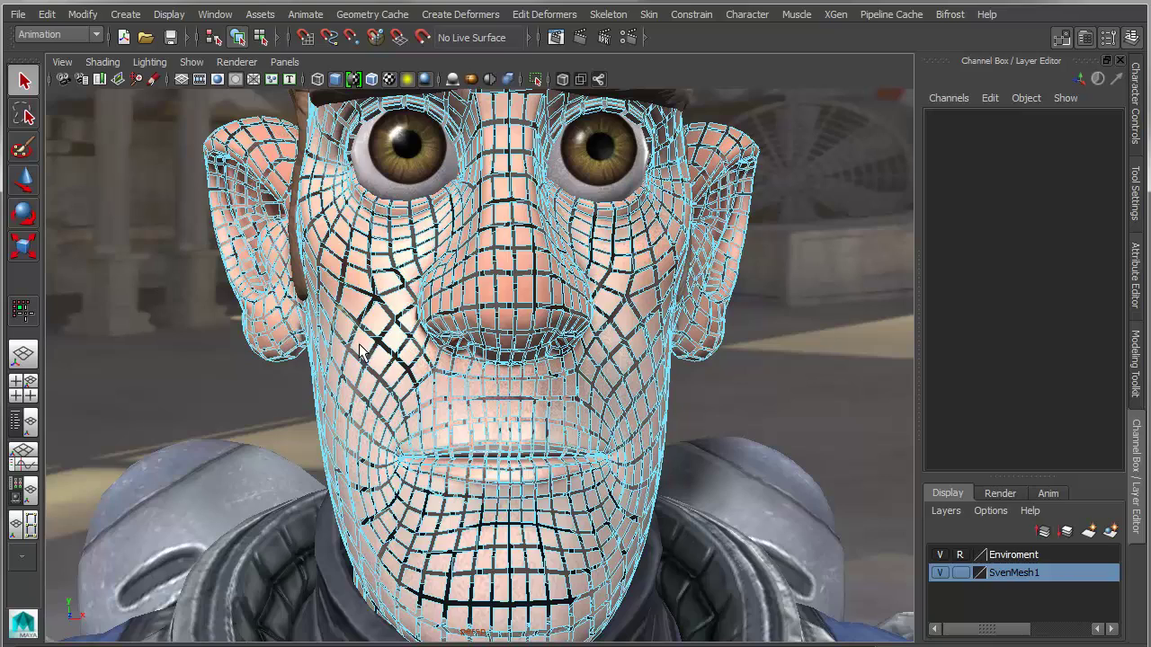
pyautogui.press('3')
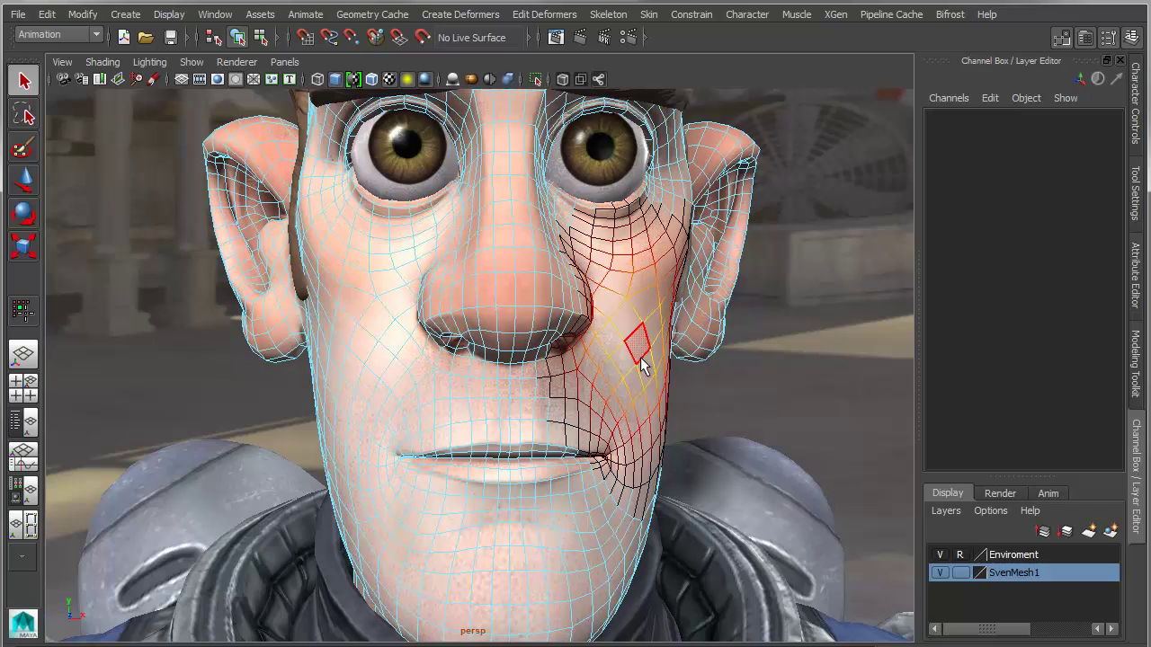
pyautogui.press('b')
pyautogui.moveTo(610, 338); pyautogui.dragTo(588, 327)
pyautogui.click(475, 311)
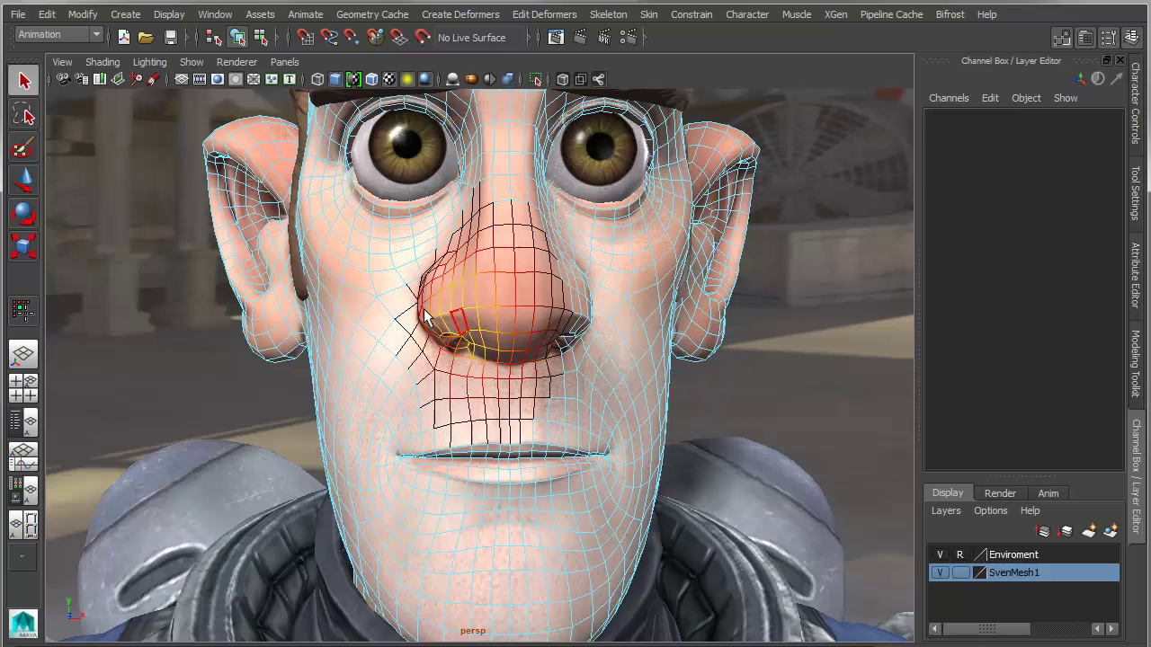
pyautogui.click(356, 369)
pyautogui.click(610, 339)
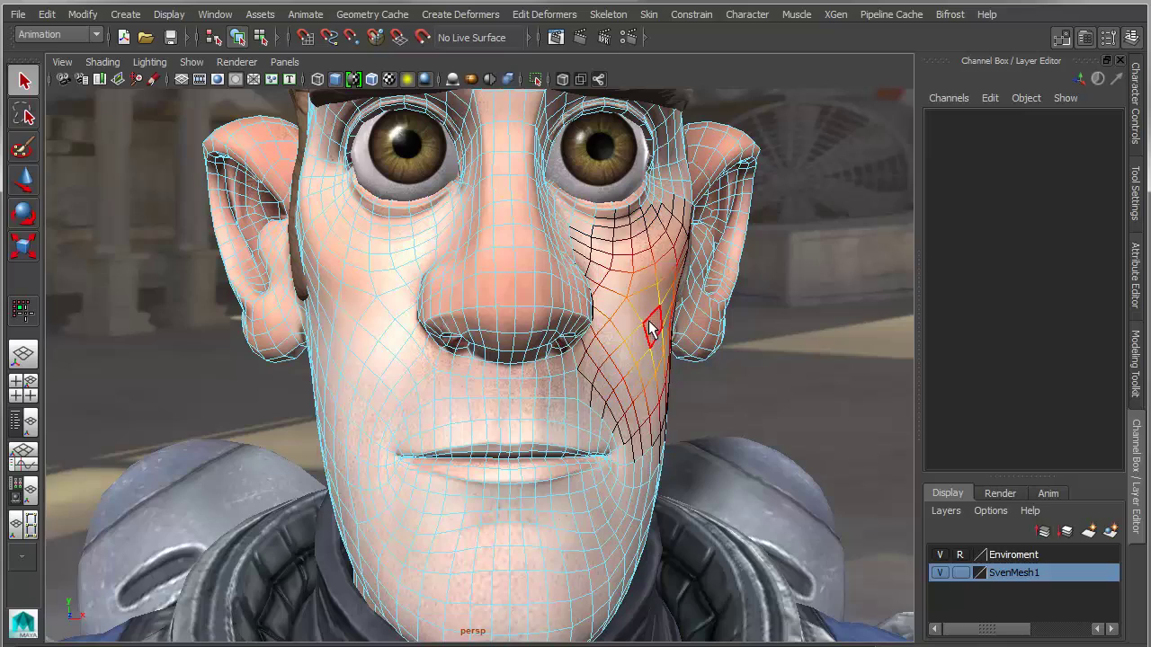
# Select a face on the character's left cheek with soft selection and activate the Move tool
pyautogui.click(650, 324)
pyautogui.press('w')
pyautogui.moveTo(651, 325); pyautogui.dragTo(688, 432)
pyautogui.keyDown('alt'); pyautogui.moveTo(689, 432); pyautogui.dragTo(666, 431, button='middle'); pyautogui.keyUp('alt')
pyautogui.keyDown('alt'); pyautogui.moveTo(665, 432); pyautogui.dragTo(600, 429); pyautogui.keyUp('alt')
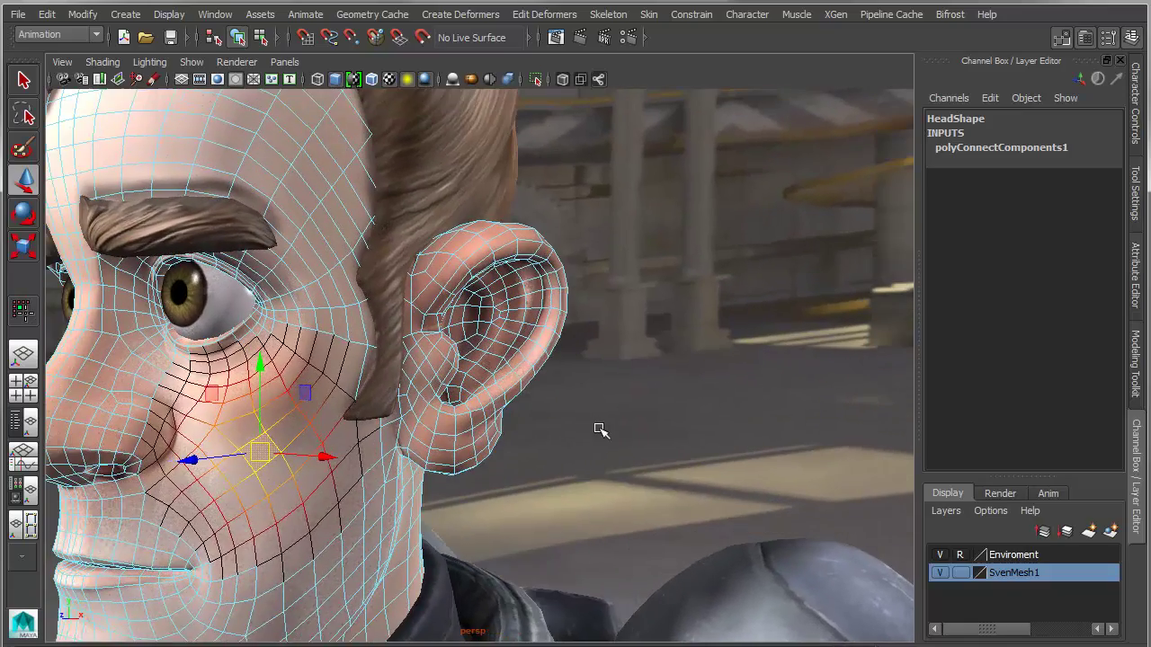
pyautogui.keyDown('alt'); pyautogui.moveTo(600, 429); pyautogui.dragTo(668, 439, button='right'); pyautogui.keyUp('alt')
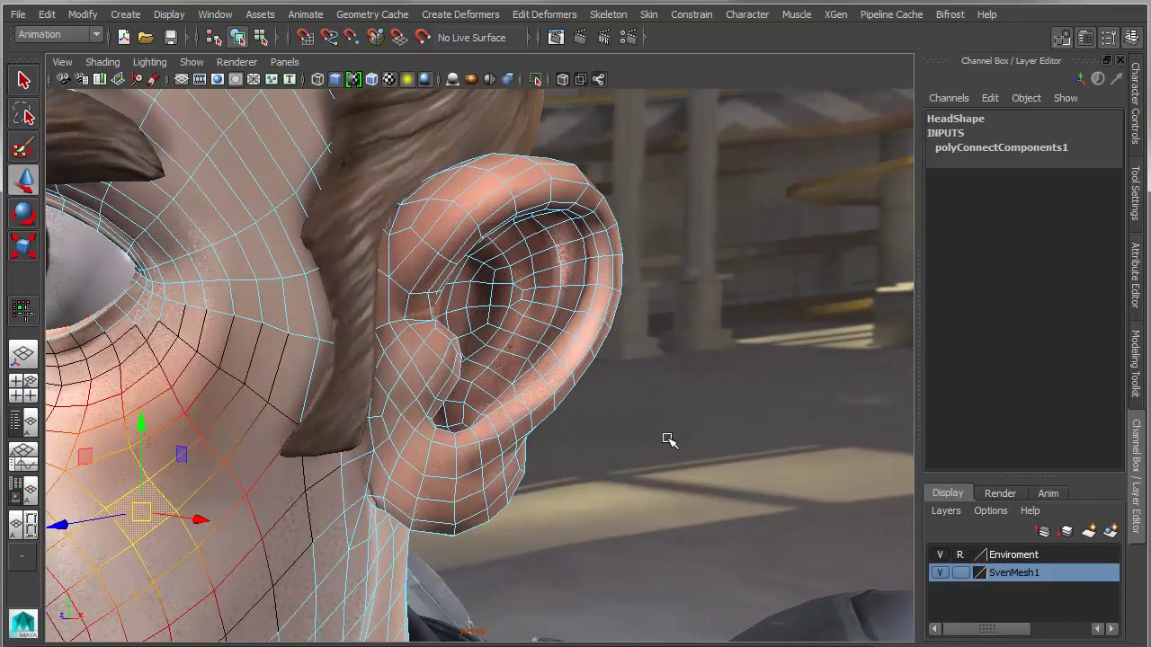
# Switch the head to vertex selection and move a soft-selected vertex on the left ear's outer rim slightly upward
pyautogui.moveTo(540, 255); pyautogui.dragTo(318, 293, button='right')
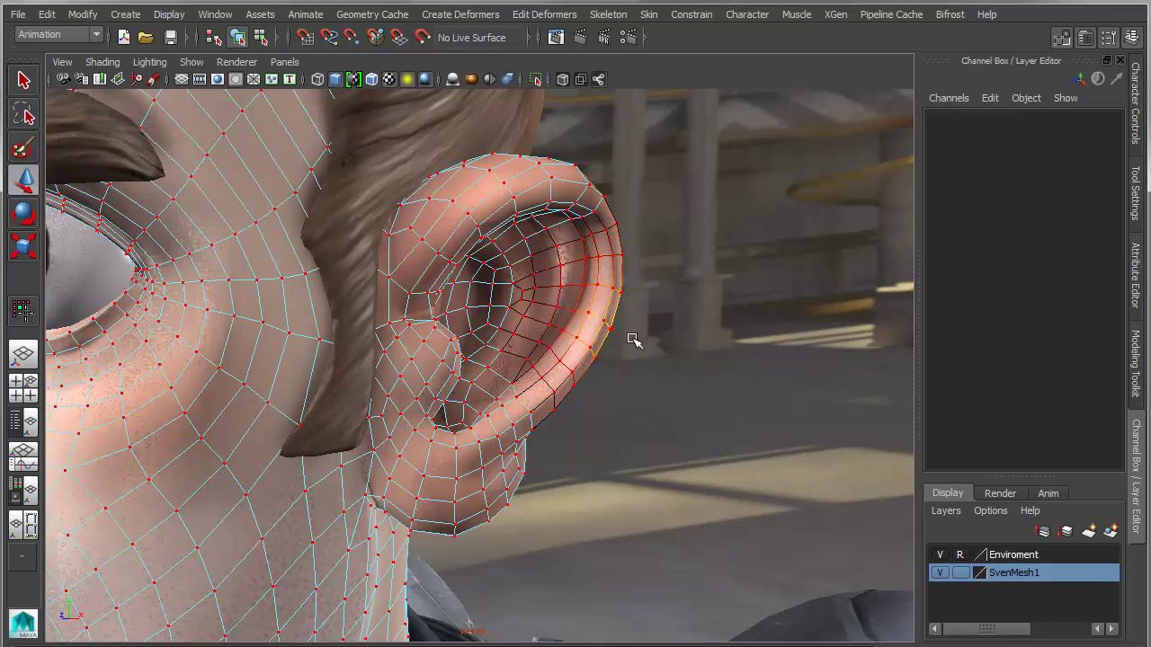
pyautogui.click(611, 367)
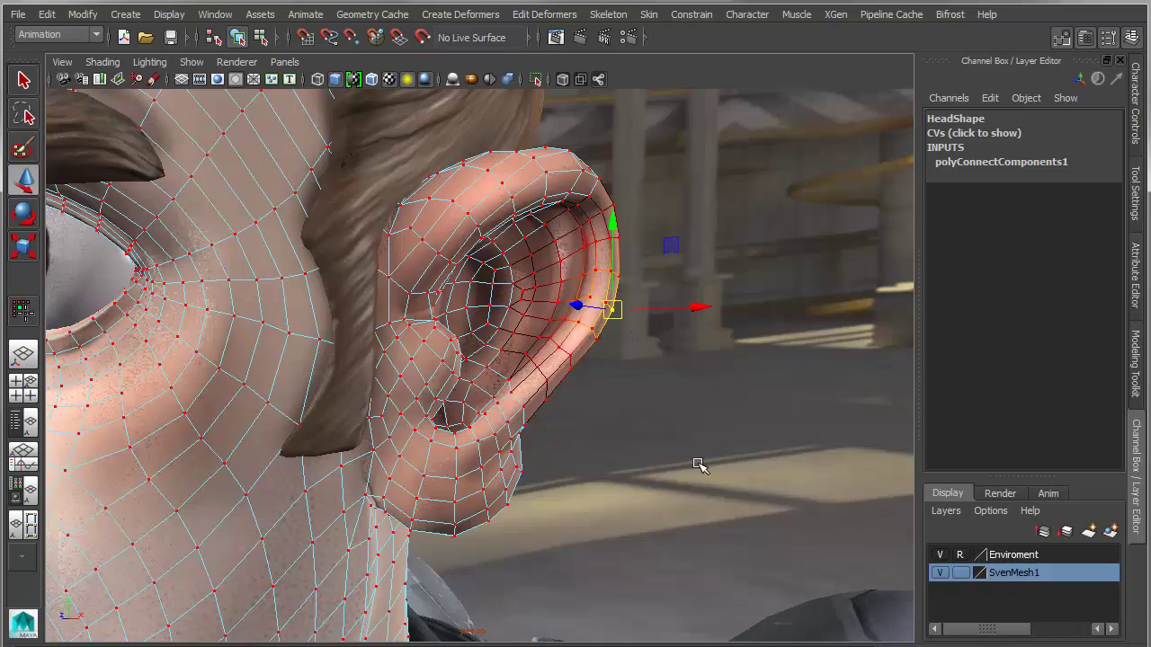
pyautogui.keyDown('alt'); pyautogui.moveTo(698, 464); pyautogui.dragTo(390, 419, button='right'); pyautogui.keyUp('alt')
pyautogui.keyDown('alt'); pyautogui.moveTo(390, 419); pyautogui.dragTo(455, 411); pyautogui.keyUp('alt')
pyautogui.keyDown('alt'); pyautogui.moveTo(455, 414); pyautogui.dragTo(629, 520, button='right'); pyautogui.keyUp('alt')
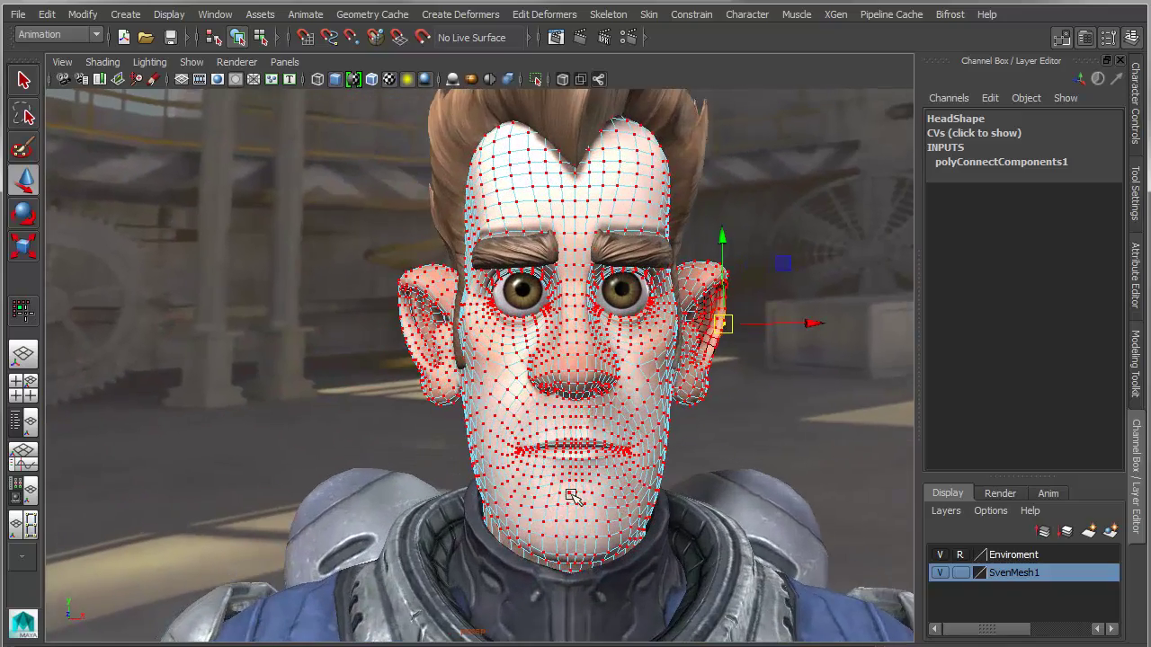
# Switch the head mesh back to multi-component selection for work around the mouth
pyautogui.press('F10')
pyautogui.keyDown('alt'); pyautogui.moveTo(575, 429); pyautogui.dragTo(568, 401, button='middle'); pyautogui.keyUp('alt')
pyautogui.keyDown('alt'); pyautogui.moveTo(555, 412); pyautogui.dragTo(657, 419, button='right'); pyautogui.keyUp('alt')
pyautogui.keyDown('alt'); pyautogui.moveTo(656, 419); pyautogui.dragTo(593, 408, button='middle'); pyautogui.keyUp('alt')
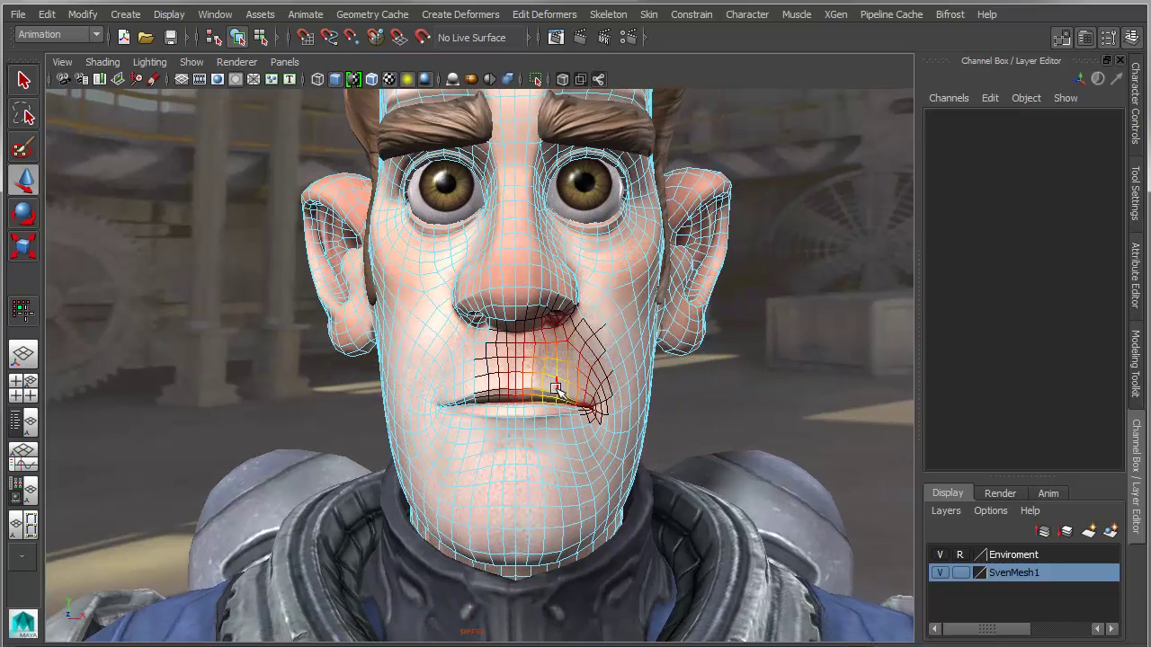
# Turn on symmetry for the Move tool, try it on a face of the cheek, and clear the selection
pyautogui.press('w')
pyautogui.click(556, 388)
pyautogui.moveTo(555, 388); pyautogui.dragTo(552, 306)
pyautogui.keyDown('alt'); pyautogui.moveTo(619, 388); pyautogui.dragTo(636, 393, button='right'); pyautogui.keyUp('alt')
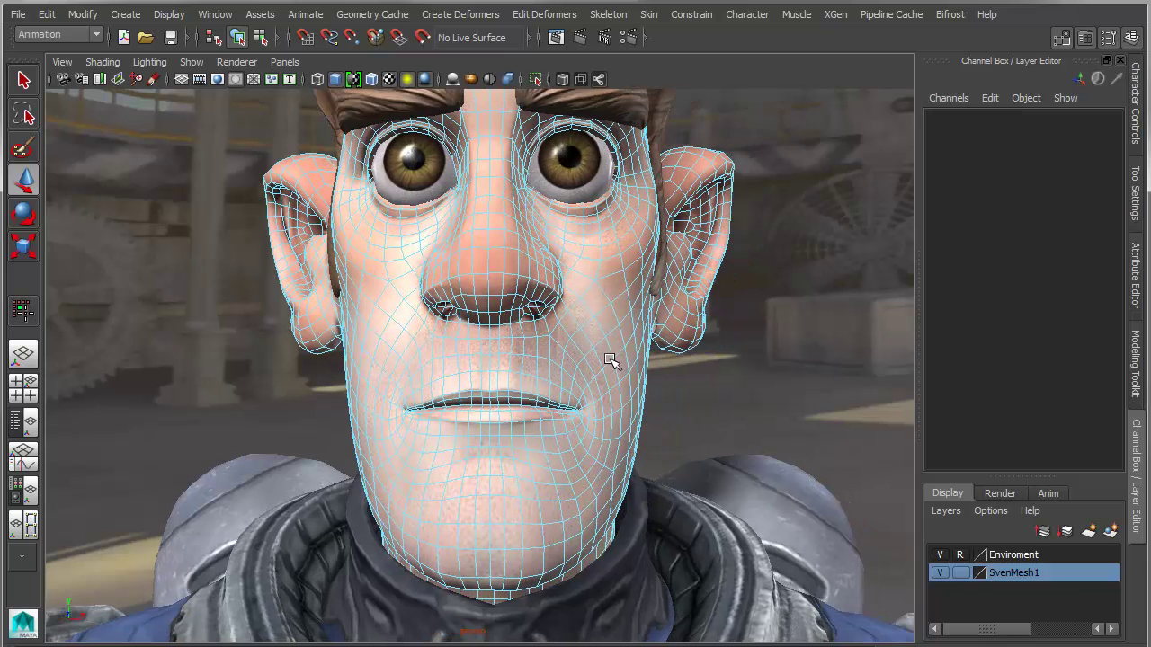
pyautogui.click(618, 307)
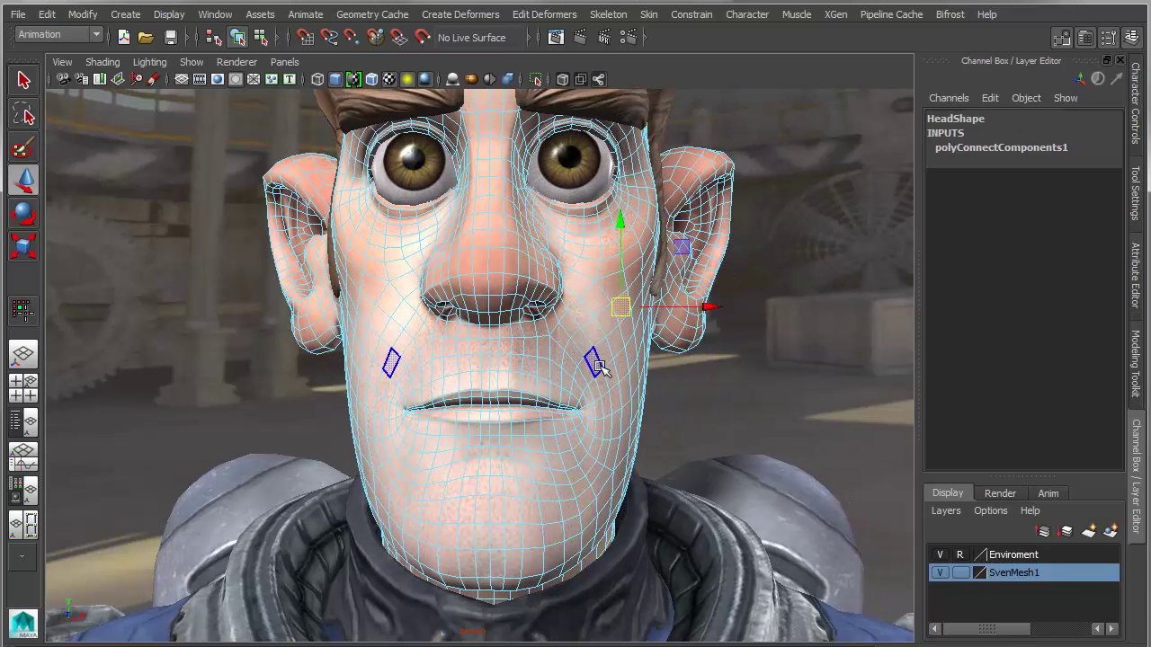
pyautogui.click(706, 398)
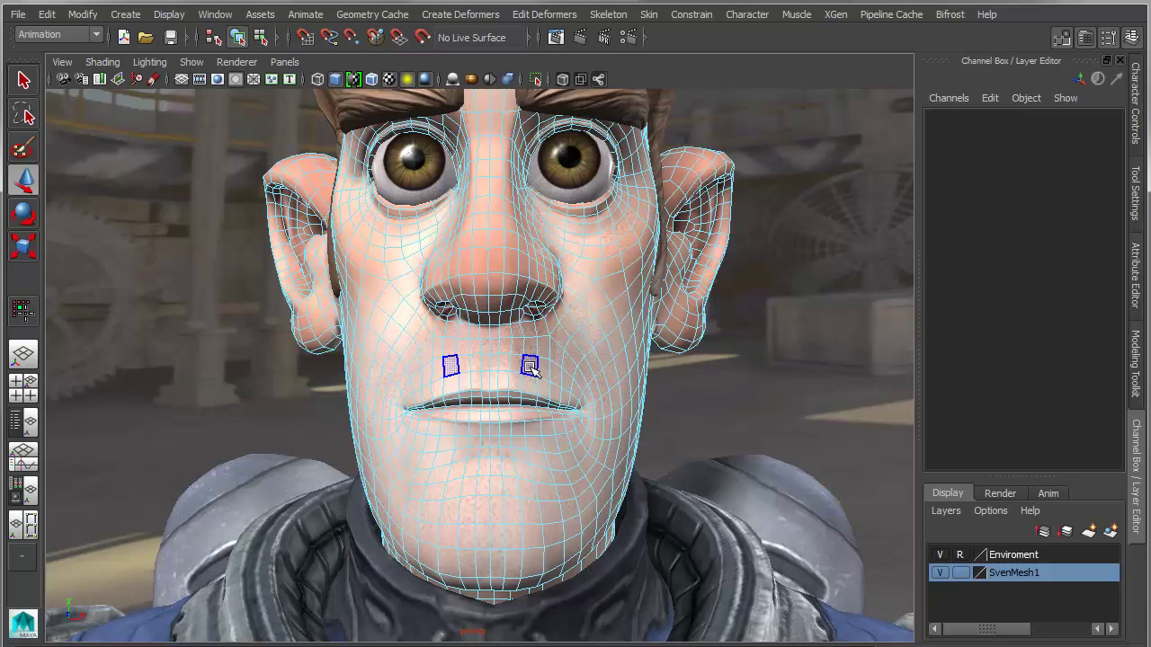
# Turn soft selection back on and pull the upper cheeks slightly outward symmetrically
pyautogui.press('b')
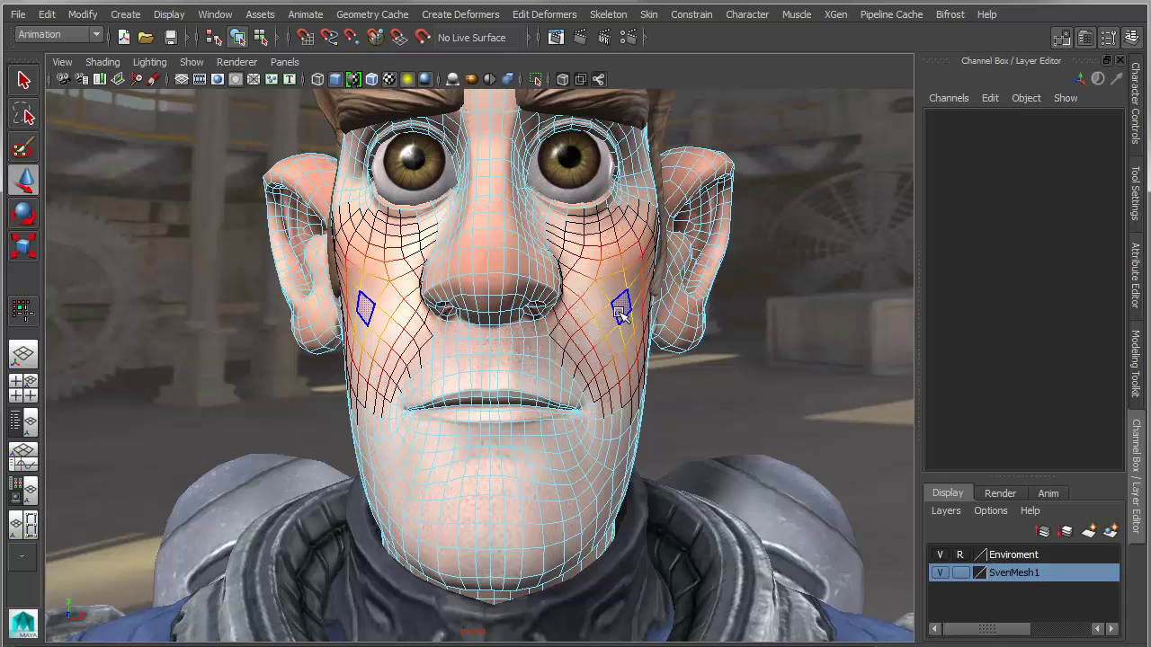
pyautogui.click(621, 309)
pyautogui.moveTo(620, 310); pyautogui.dragTo(633, 309)
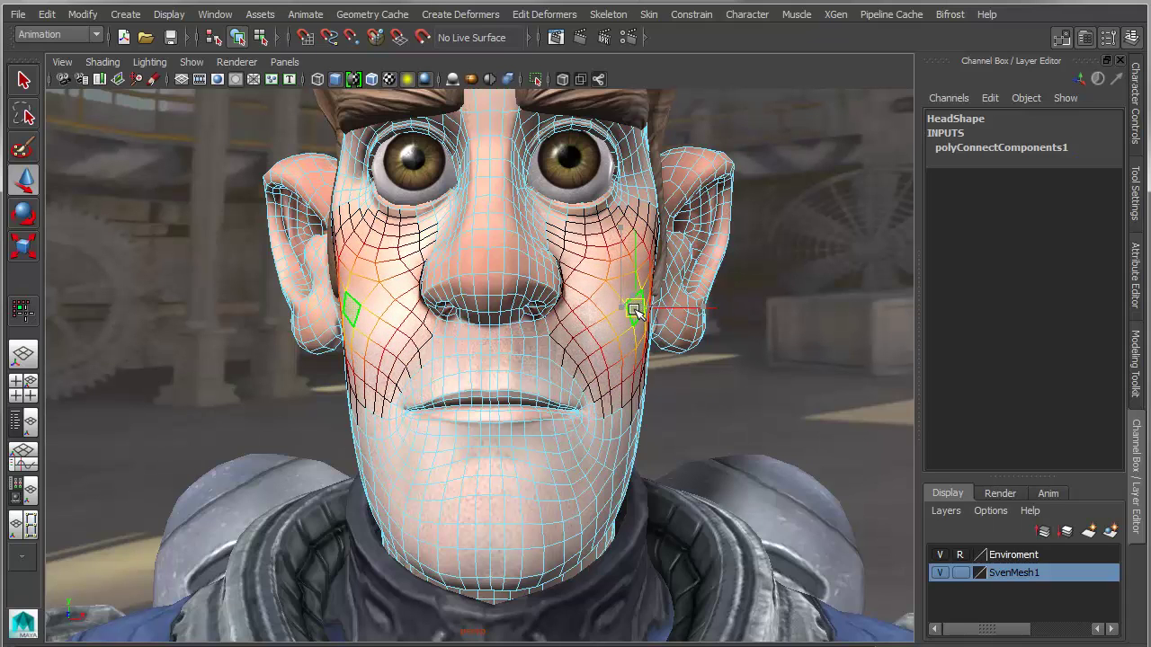
# Push the lower cheeks beside the mouth corners inward symmetrically with soft selection
pyautogui.doubleClick(627, 417)
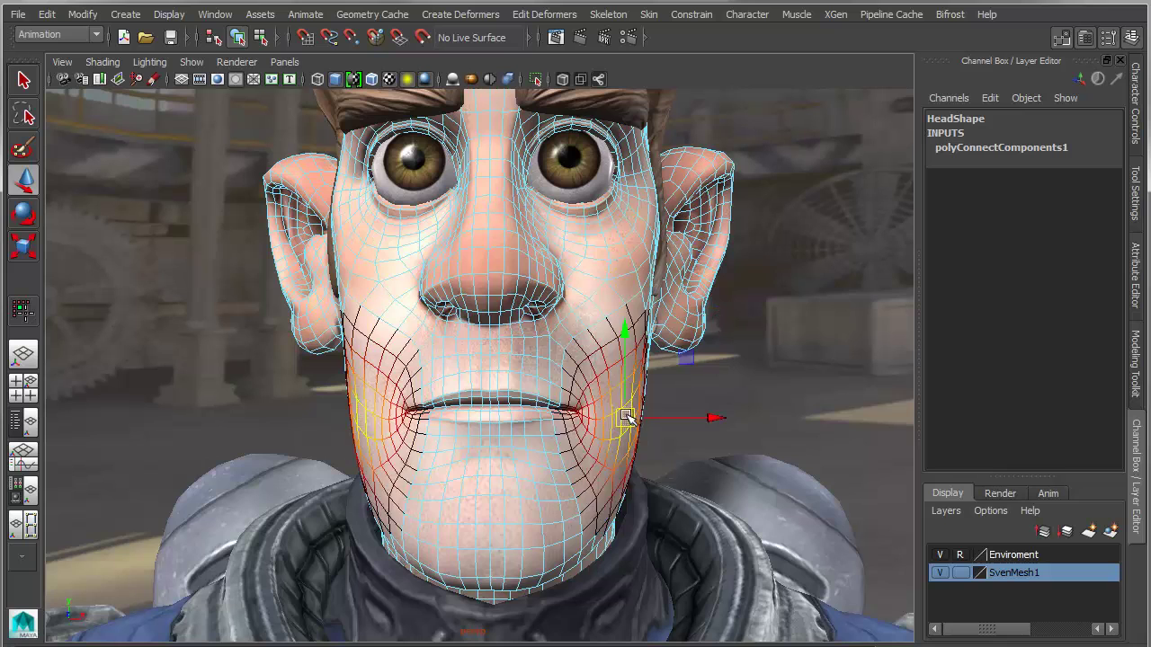
pyautogui.click(622, 416)
pyautogui.moveTo(624, 416); pyautogui.dragTo(602, 411)
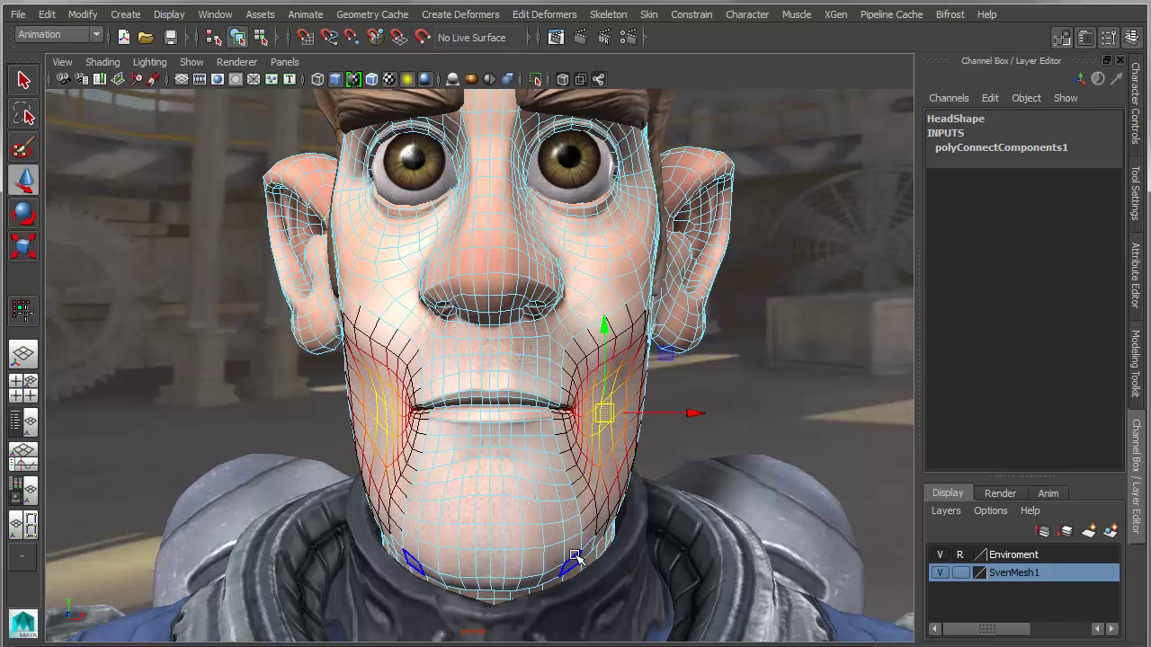
# Narrow the lower jaw beside the chin and pull the sides of the jaw outward symmetrically
pyautogui.click(613, 532)
pyautogui.moveTo(616, 533); pyautogui.dragTo(587, 534)
pyautogui.click(641, 450)
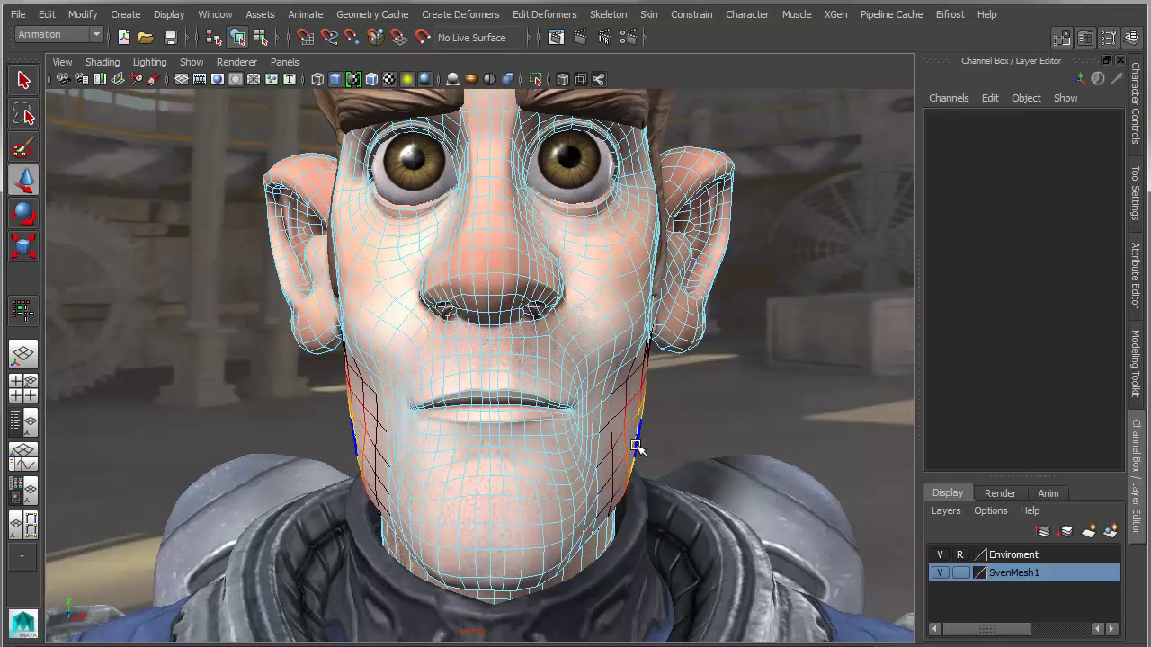
pyautogui.click(650, 437)
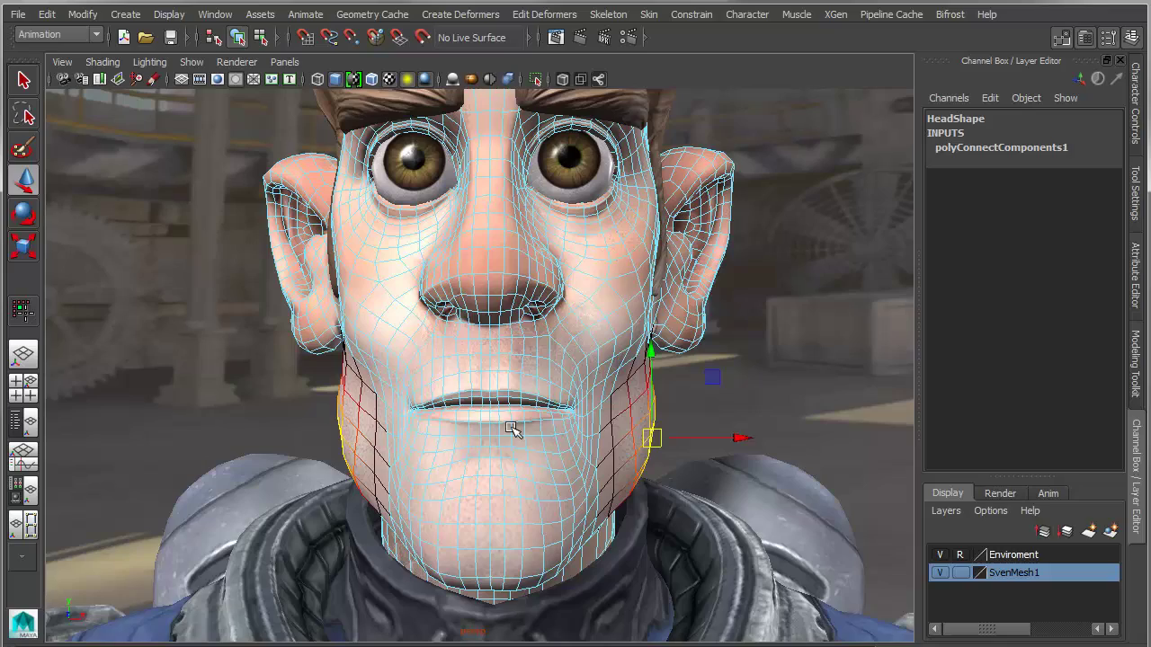
pyautogui.keyDown('alt'); pyautogui.moveTo(513, 432); pyautogui.dragTo(525, 436, button='right'); pyautogui.keyUp('alt')
pyautogui.keyDown('alt'); pyautogui.moveTo(537, 409); pyautogui.dragTo(530, 439, button='middle'); pyautogui.keyUp('alt')
pyautogui.keyDown('alt'); pyautogui.moveTo(530, 439); pyautogui.dragTo(537, 442, button='right'); pyautogui.keyUp('alt')
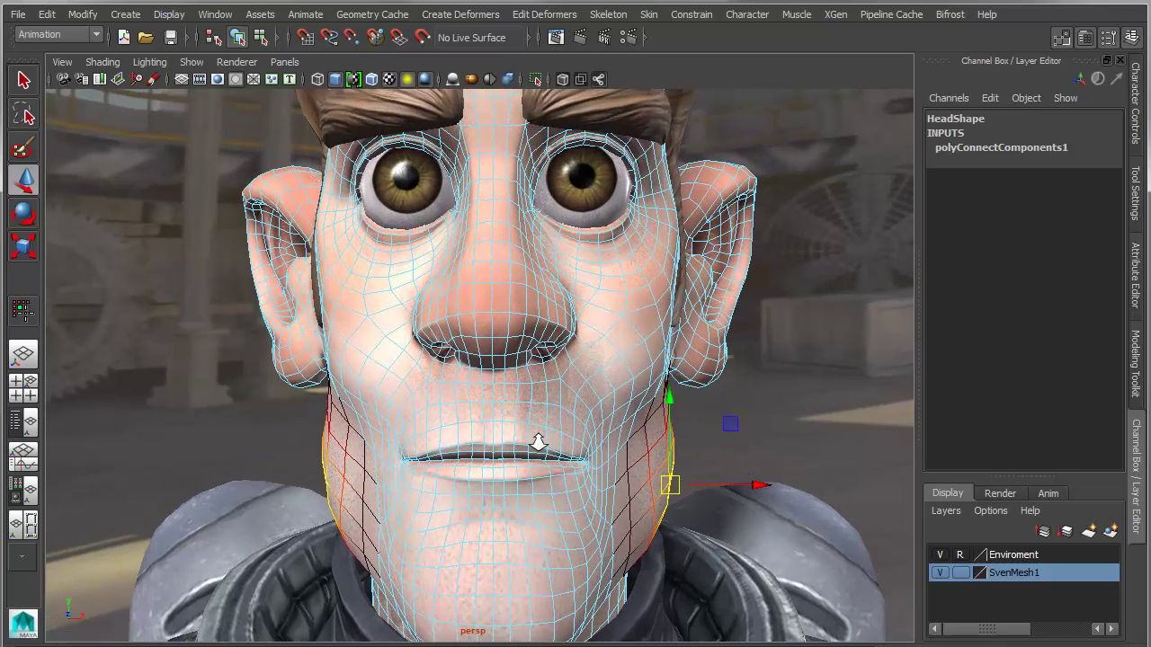
# Turn off symmetry and raise the vertices at the character's left mouth corner with soft selection
pyautogui.press('w')
pyautogui.moveTo(571, 478); pyautogui.dragTo(573, 374)
pyautogui.keyDown('alt'); pyautogui.moveTo(570, 522); pyautogui.dragTo(568, 481, button='middle'); pyautogui.keyUp('alt')
pyautogui.keyDown('alt'); pyautogui.moveTo(579, 463); pyautogui.dragTo(550, 447, button='right'); pyautogui.keyUp('alt')
pyautogui.click(652, 452)
pyautogui.moveTo(653, 449); pyautogui.dragTo(664, 409)
# Pull the vertices at the character's right mouth corner outward and slightly down
pyautogui.click(360, 456)
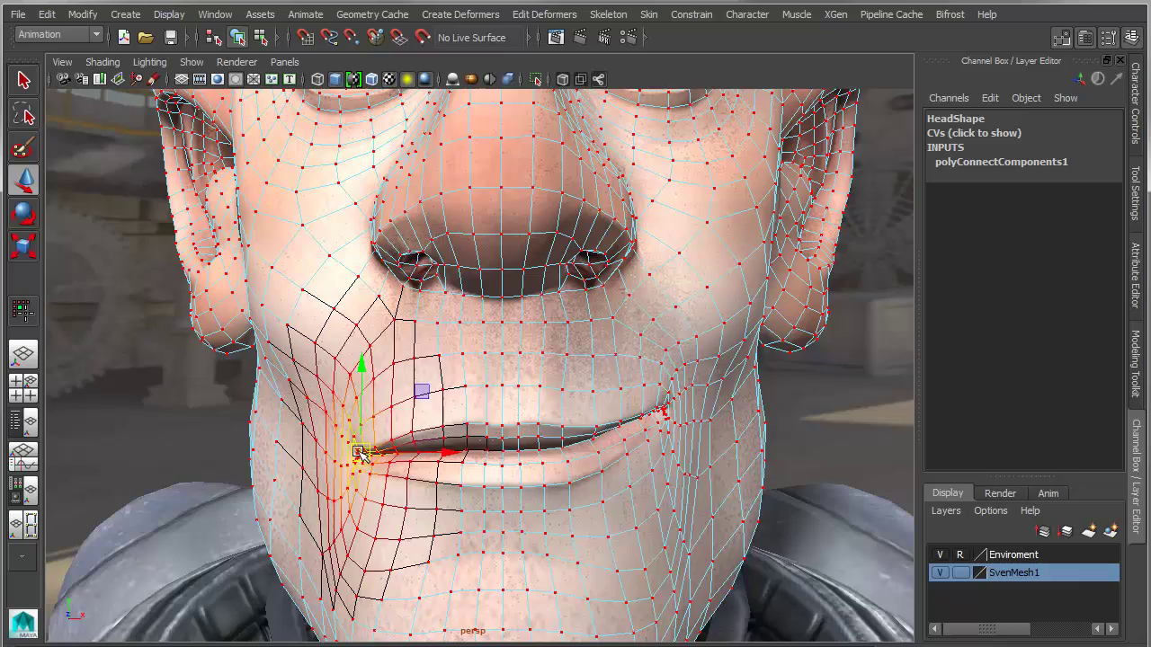
pyautogui.moveTo(360, 456); pyautogui.dragTo(343, 470)
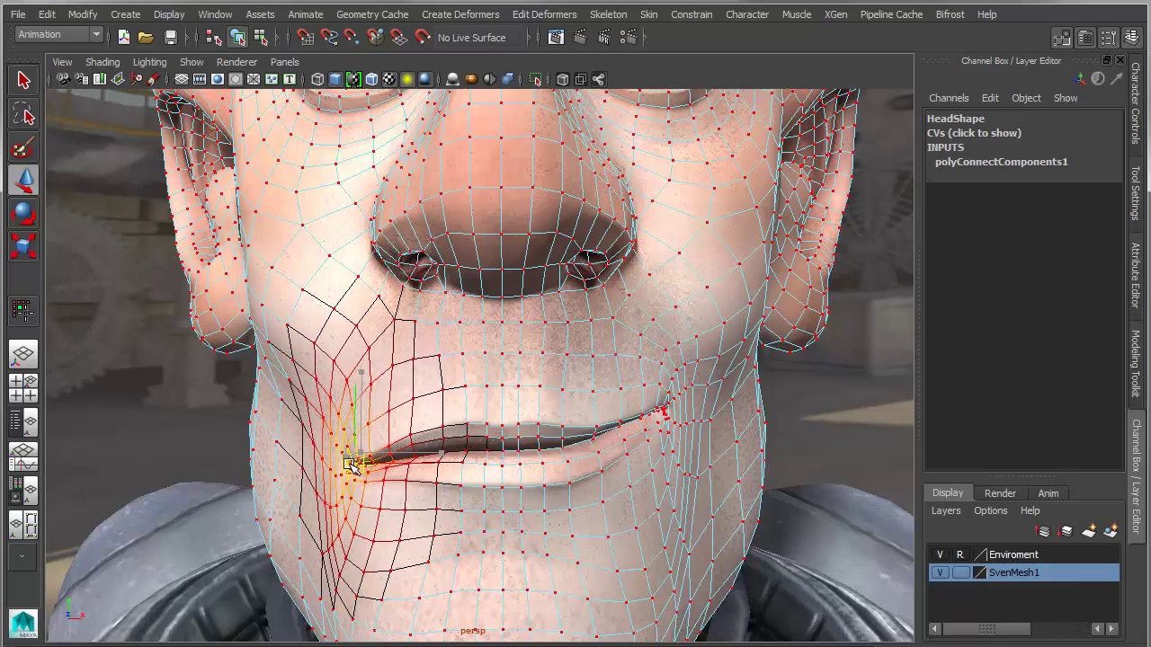
pyautogui.scroll(-4, 557, 490)
pyautogui.keyDown('alt'); pyautogui.moveTo(555, 484); pyautogui.dragTo(550, 509, button='middle'); pyautogui.keyUp('alt')
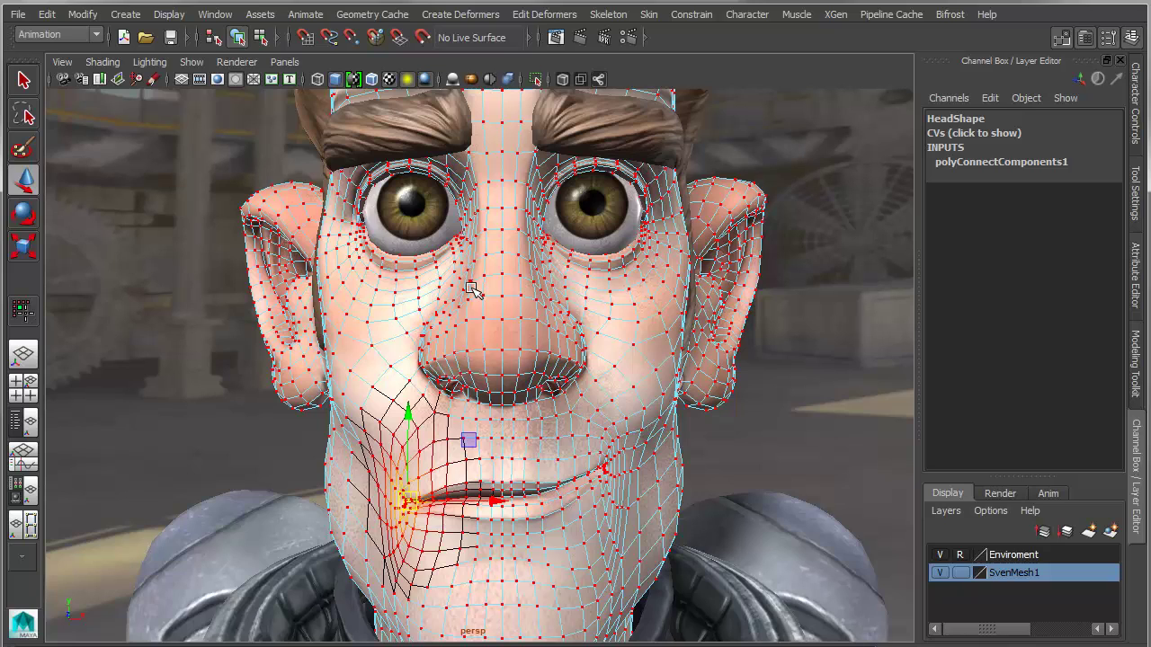
# Shift the soft-selected vertices on the bridge of the nose slightly toward the character's left
pyautogui.click(471, 288)
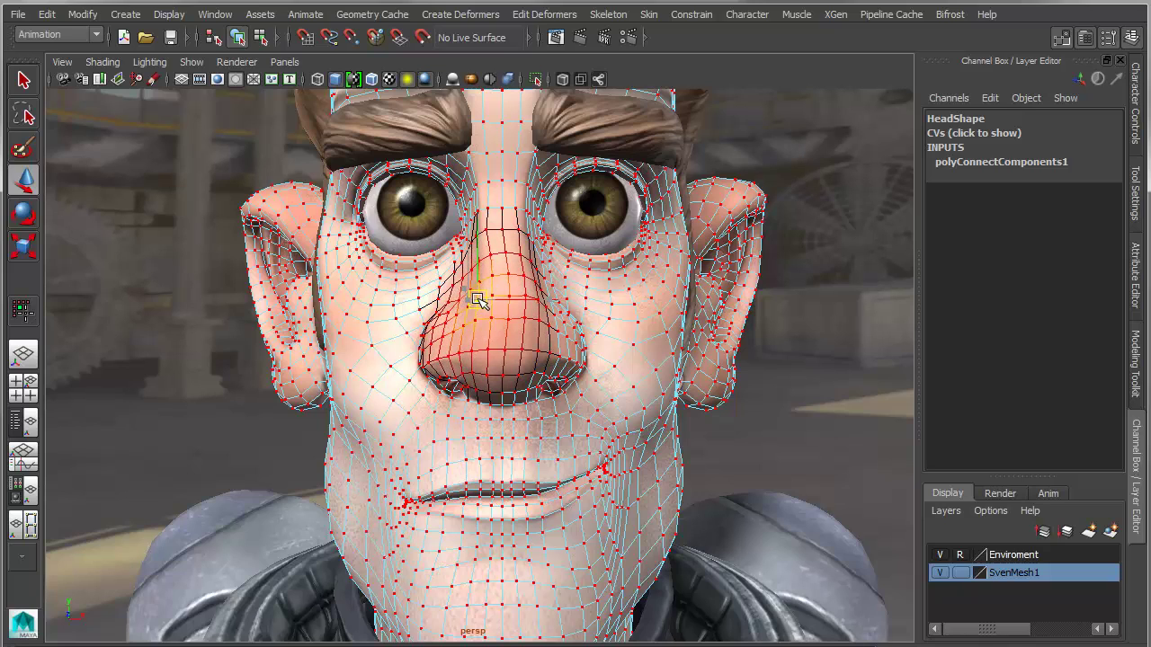
pyautogui.click(491, 254)
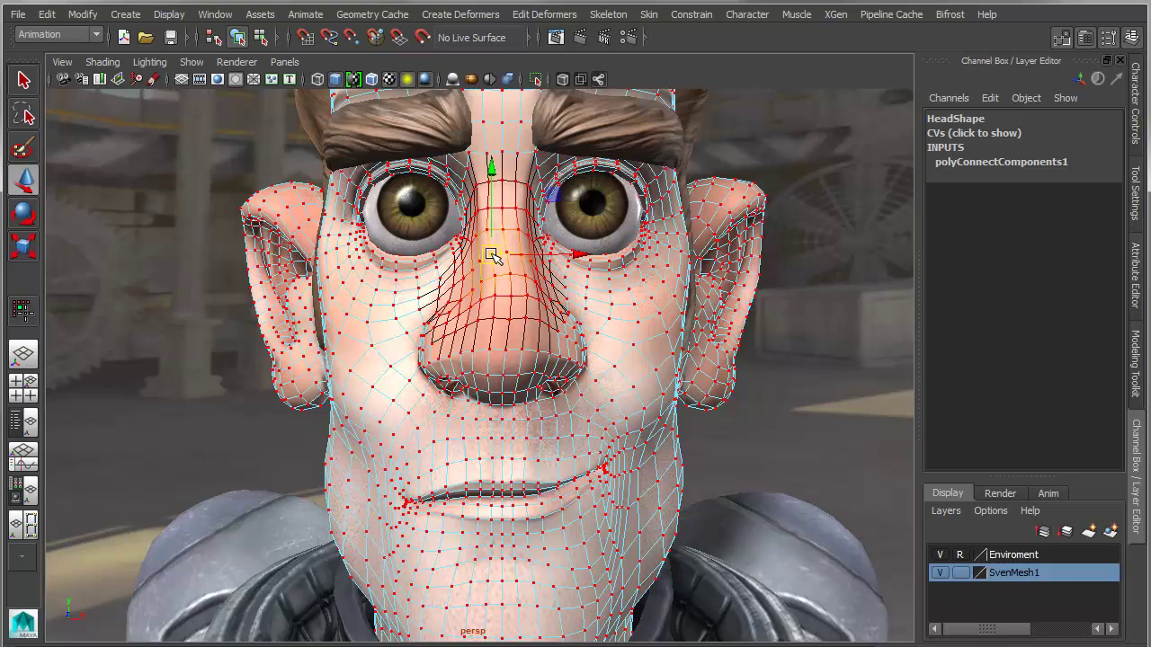
pyautogui.moveTo(491, 254); pyautogui.dragTo(496, 248)
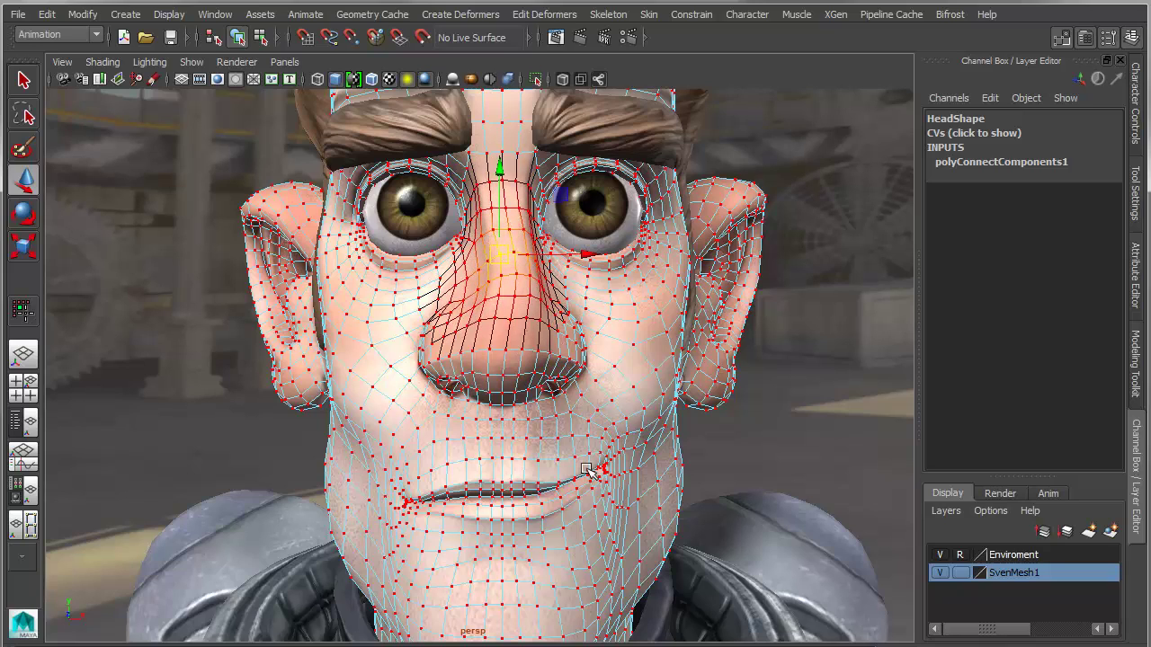
# Return the head mesh to object mode and view the reshaped face without the wireframe
pyautogui.keyDown('alt'); pyautogui.moveTo(494, 500); pyautogui.dragTo(491, 476, button='middle'); pyautogui.keyUp('alt')
pyautogui.moveTo(492, 476); pyautogui.dragTo(603, 381, button='right')
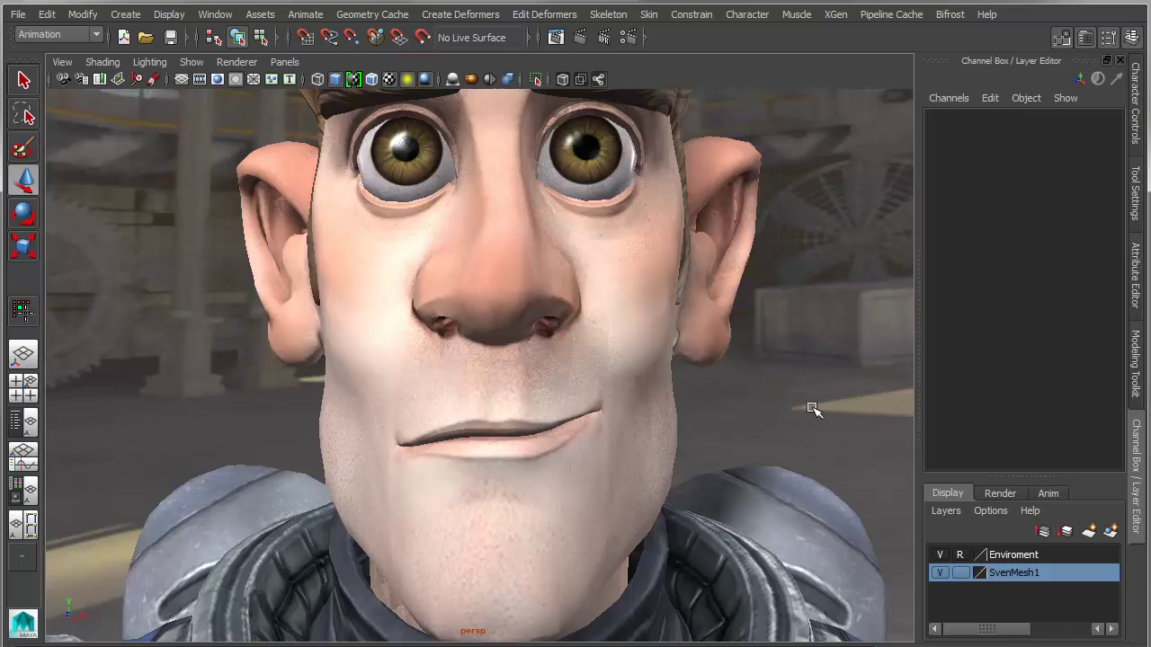
pyautogui.keyDown('alt'); pyautogui.moveTo(552, 473); pyautogui.dragTo(572, 486, button='right'); pyautogui.keyUp('alt')
pyautogui.keyDown('alt'); pyautogui.moveTo(573, 486); pyautogui.dragTo(570, 466, button='middle'); pyautogui.keyUp('alt')
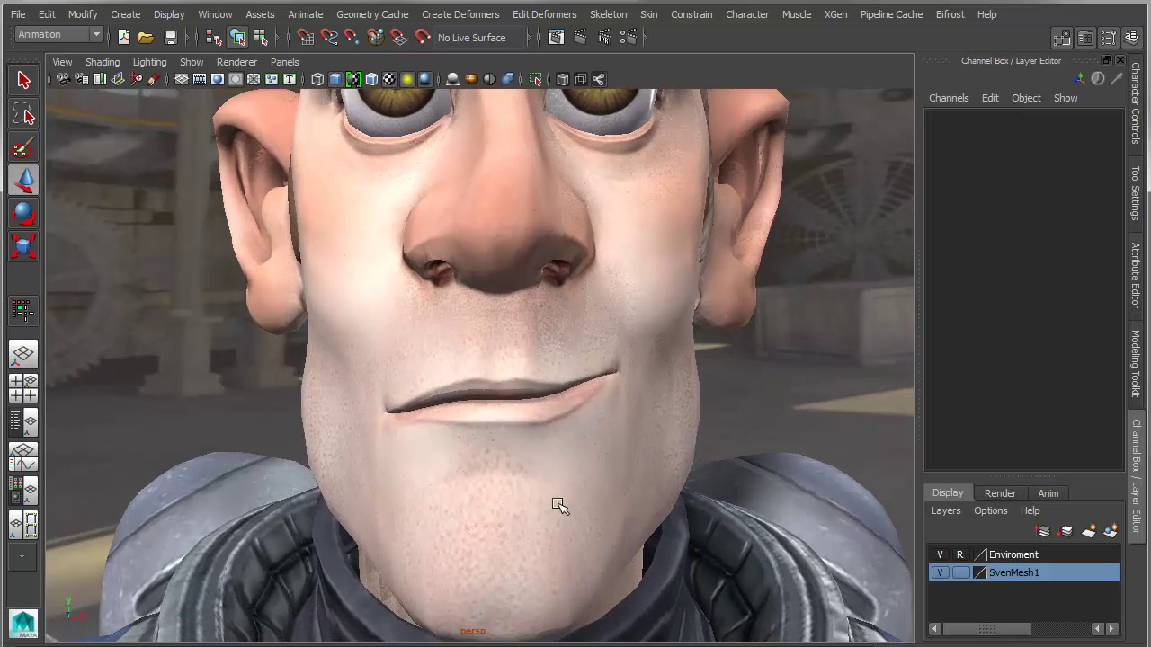
# Put the head mesh in multi-component mode with symmetry on, turn off soft selection, and check the mirrored highlighting on the forehead
pyautogui.click(513, 435)
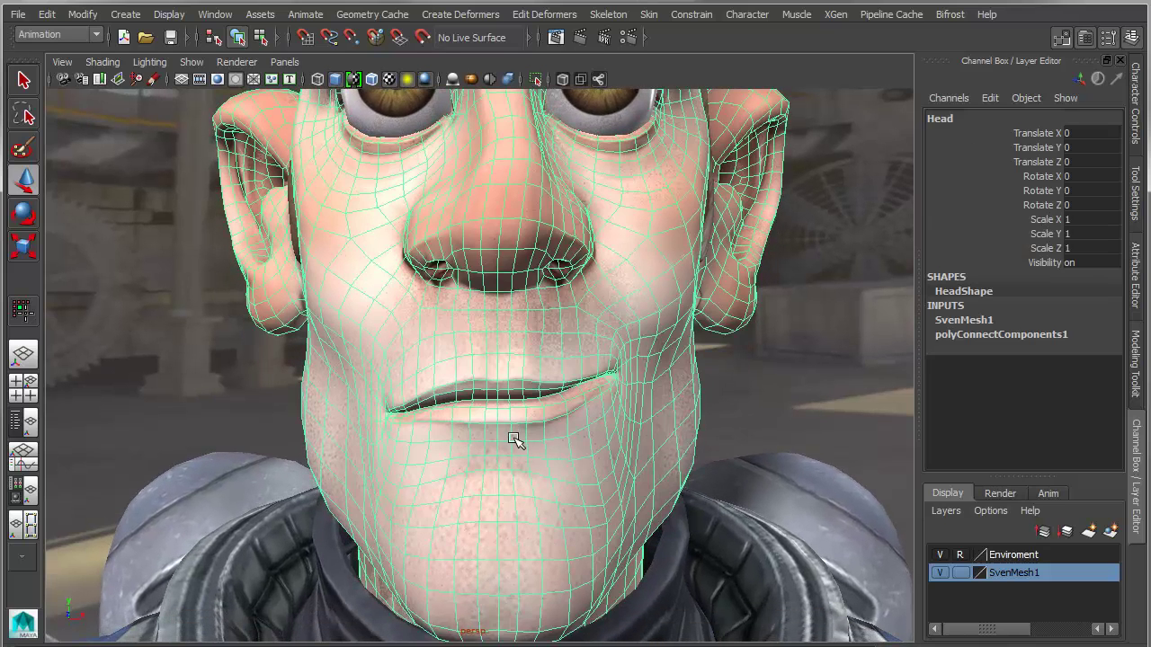
pyautogui.press('w')
pyautogui.moveTo(513, 437); pyautogui.dragTo(560, 370)
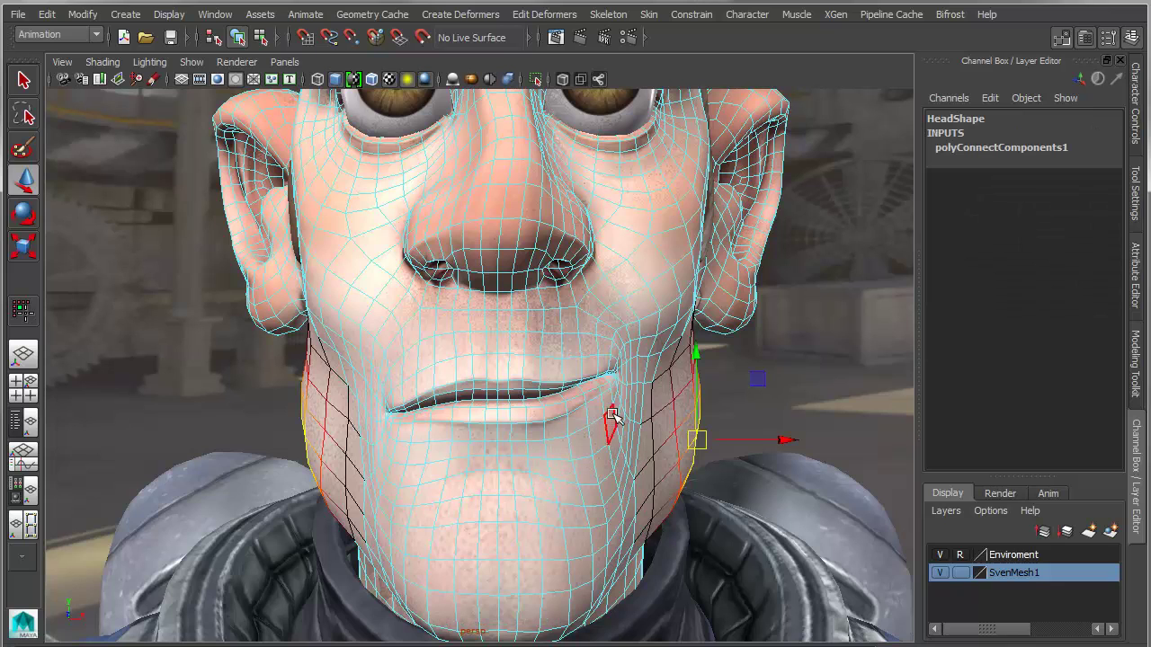
pyautogui.click(781, 369)
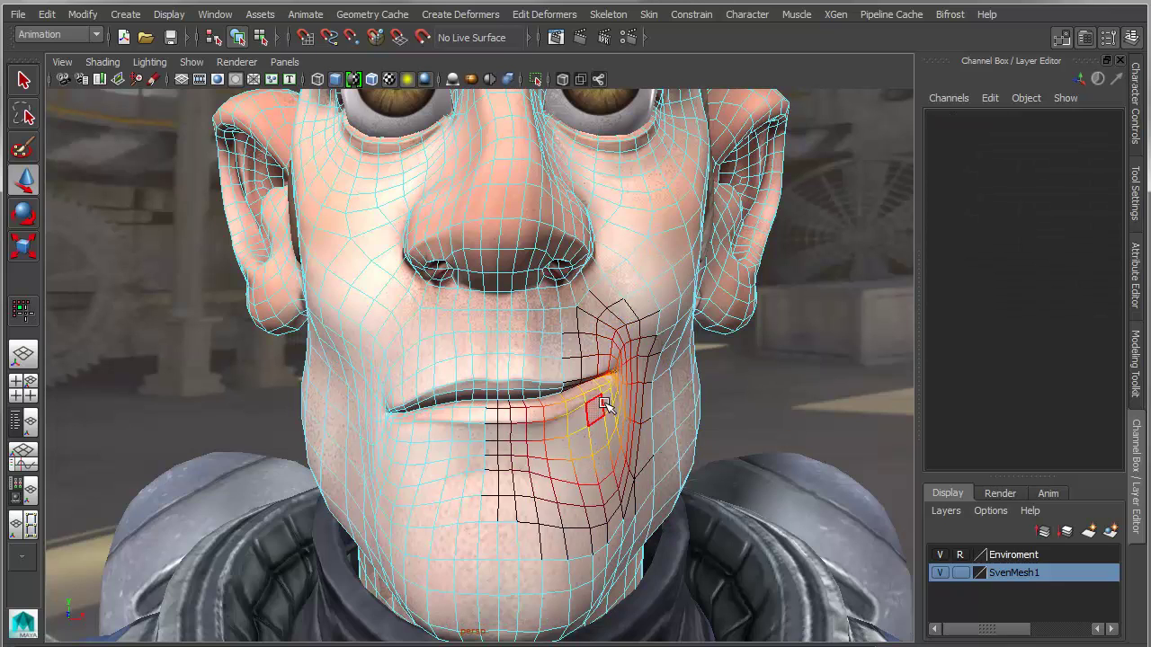
pyautogui.press('b')
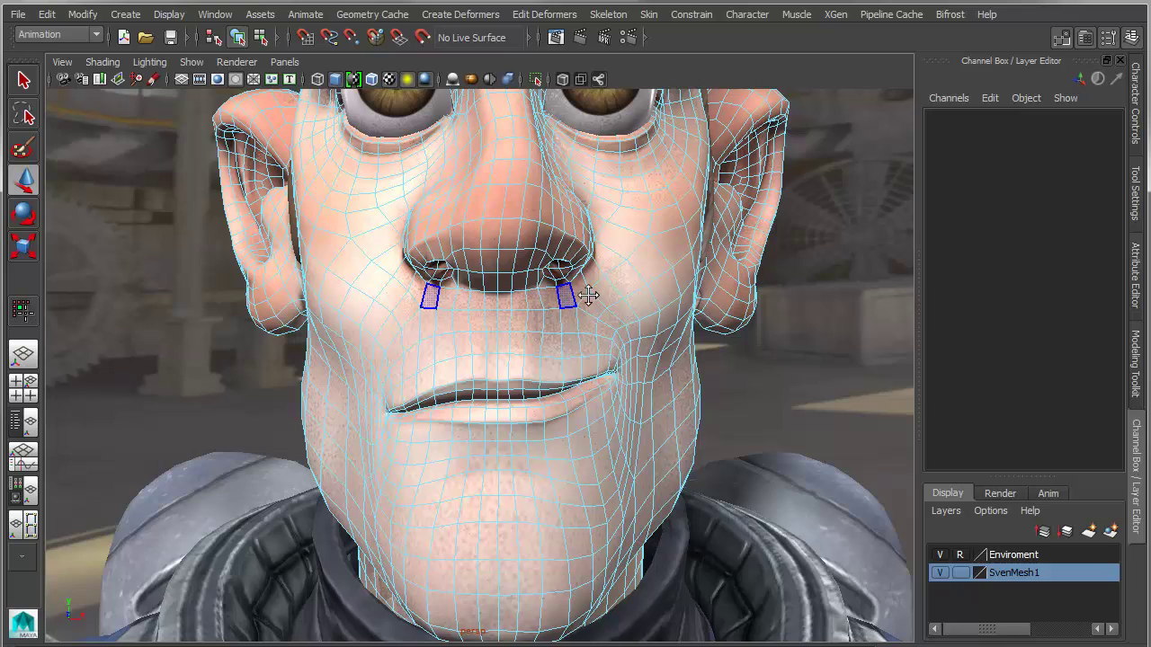
pyautogui.keyDown('alt'); pyautogui.moveTo(596, 303); pyautogui.dragTo(578, 458, button='middle'); pyautogui.keyUp('alt')
pyautogui.click(539, 265)
pyautogui.click(526, 254)
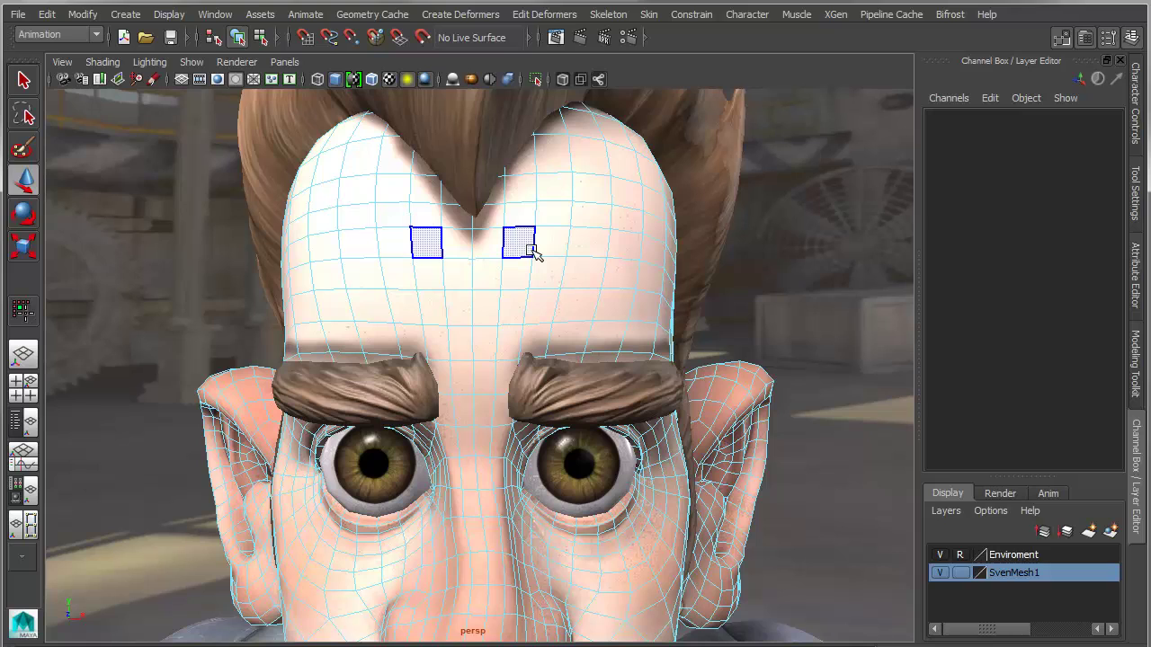
# Turn on topology-based symmetry for the head using the centre-line edge above the upper lip
pyautogui.keyDown('alt'); pyautogui.moveTo(541, 424); pyautogui.dragTo(544, 319, button='middle'); pyautogui.keyUp('alt')
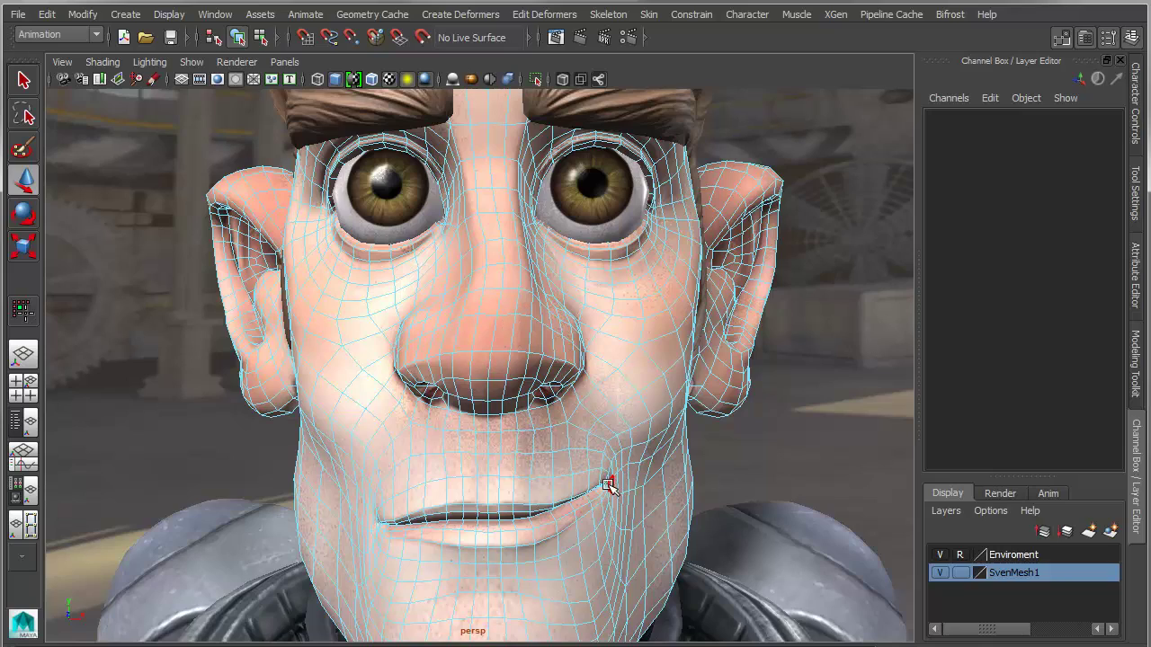
pyautogui.keyDown('alt'); pyautogui.moveTo(607, 485); pyautogui.dragTo(615, 431, button='middle'); pyautogui.keyUp('alt')
pyautogui.keyDown('alt'); pyautogui.moveTo(614, 431); pyautogui.dragTo(644, 452, button='right'); pyautogui.keyUp('alt')
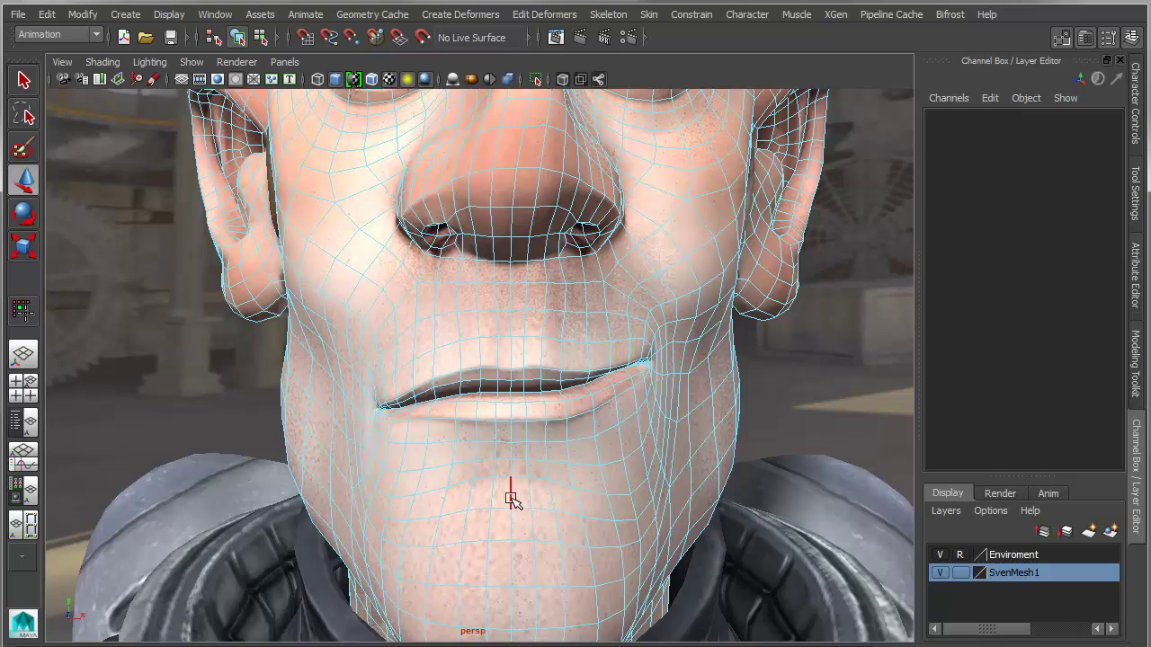
pyautogui.keyDown('alt'); pyautogui.moveTo(511, 499); pyautogui.dragTo(535, 520, button='right'); pyautogui.keyUp('alt')
pyautogui.click(521, 348)
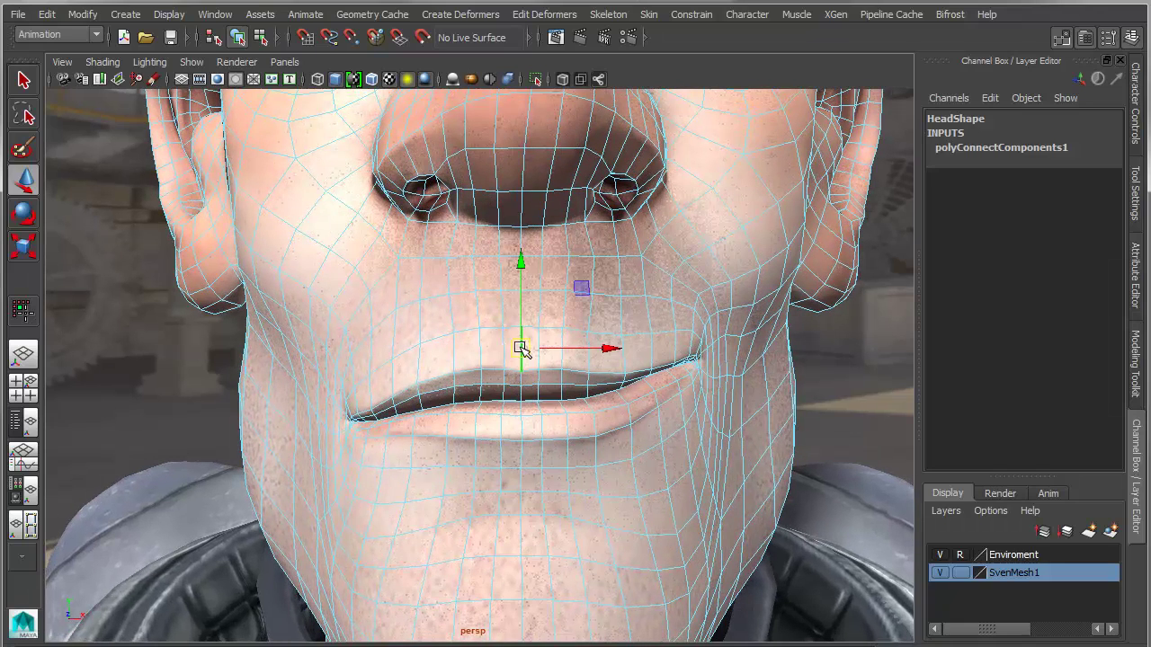
pyautogui.moveTo(522, 349)
pyautogui.mouseDown()
pyautogui.moveTo(520, 297)
pyautogui.moveTo(583, 286)
pyautogui.mouseUp()
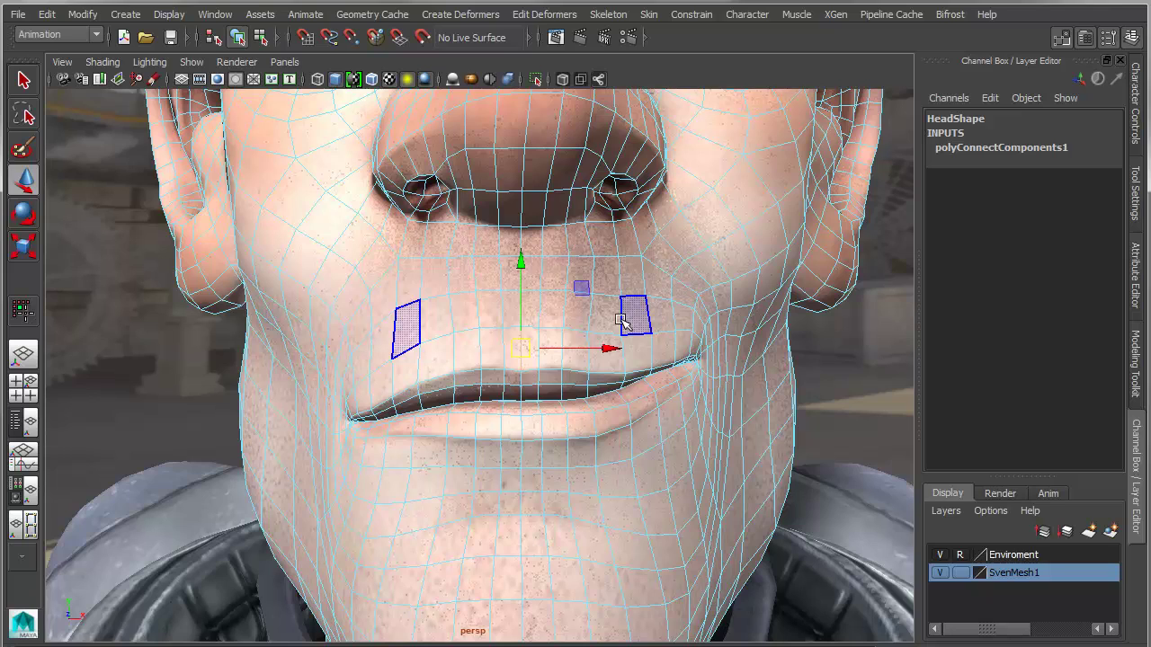
# Raise the vertices at both mouth corners with symmetry and soft selection, and return the head to object mode
pyautogui.press('F9')
pyautogui.click(698, 361)
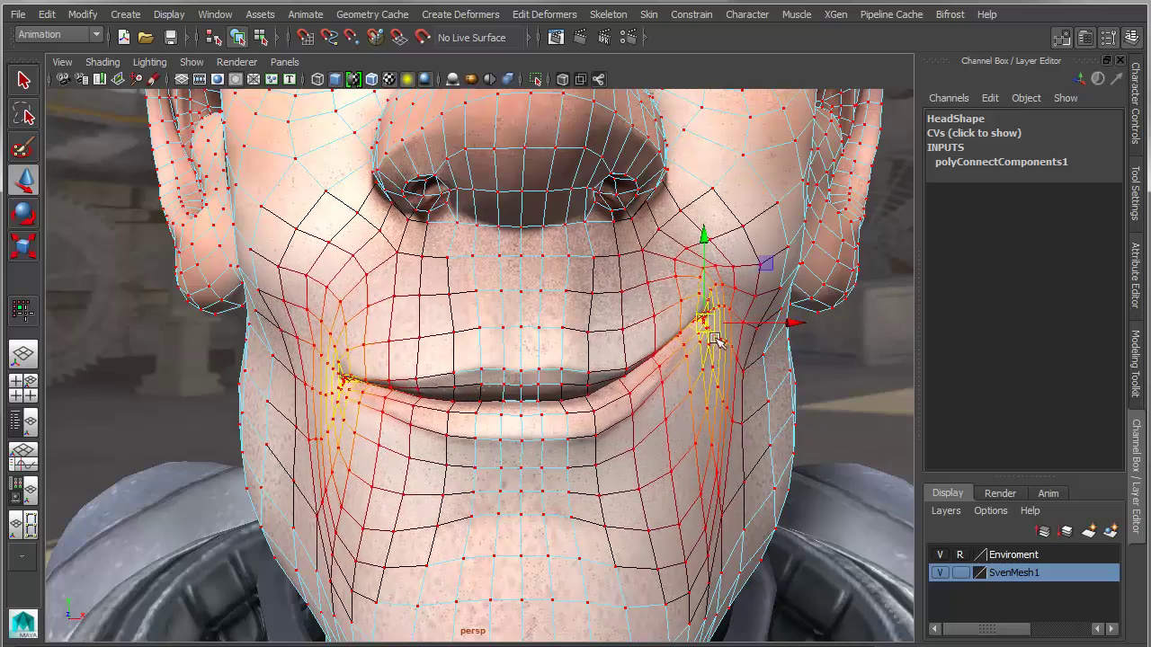
pyautogui.scroll(-5, 635, 322)
pyautogui.scroll(-3, 635, 322)
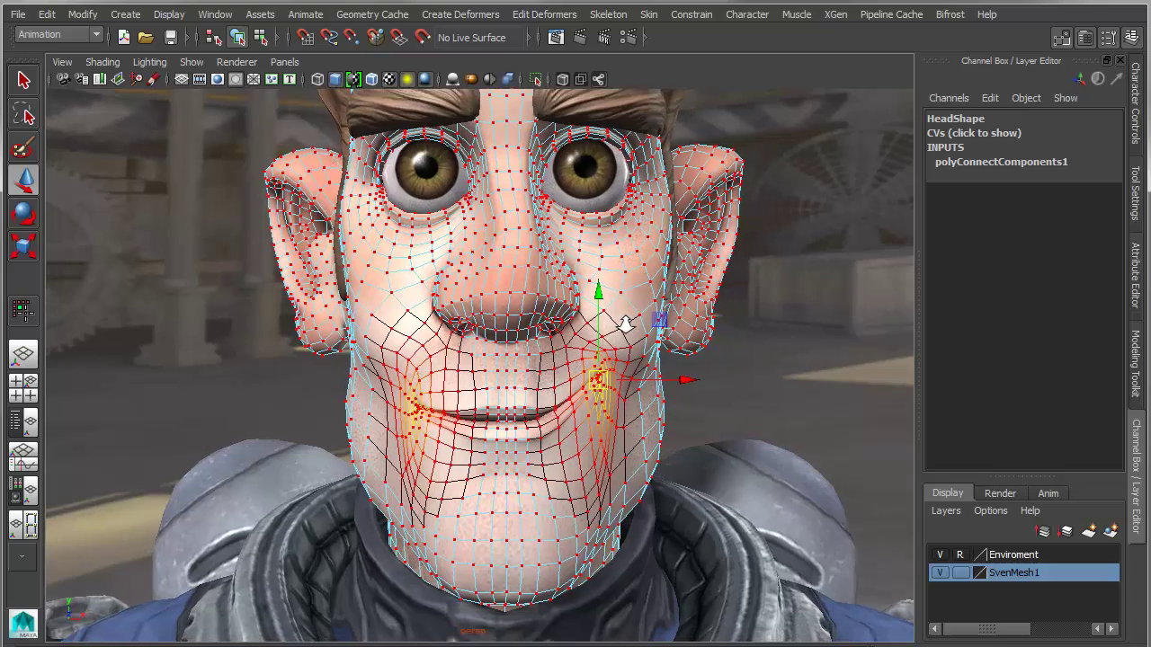
pyautogui.moveTo(514, 360); pyautogui.dragTo(620, 294, button='right')
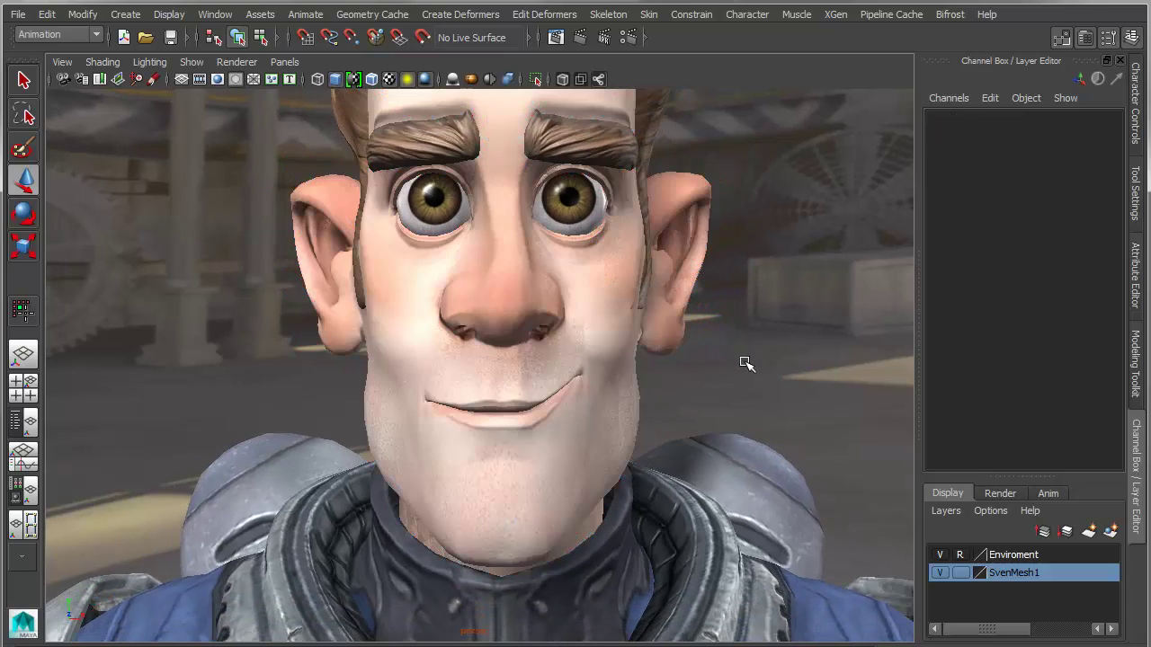
pyautogui.scroll(-5, 774, 454)
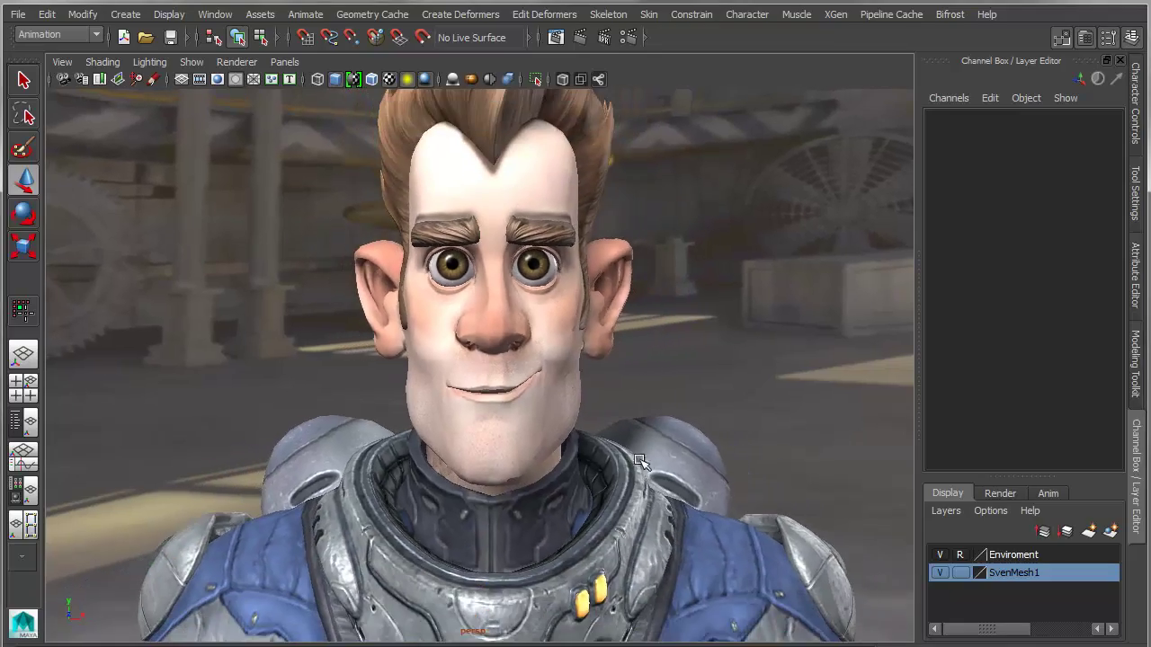
# Select the jetpack tanks mesh on the character's back and switch it to multi-component editing
pyautogui.keyDown('alt'); pyautogui.moveTo(641, 461); pyautogui.dragTo(290, 456); pyautogui.keyUp('alt')
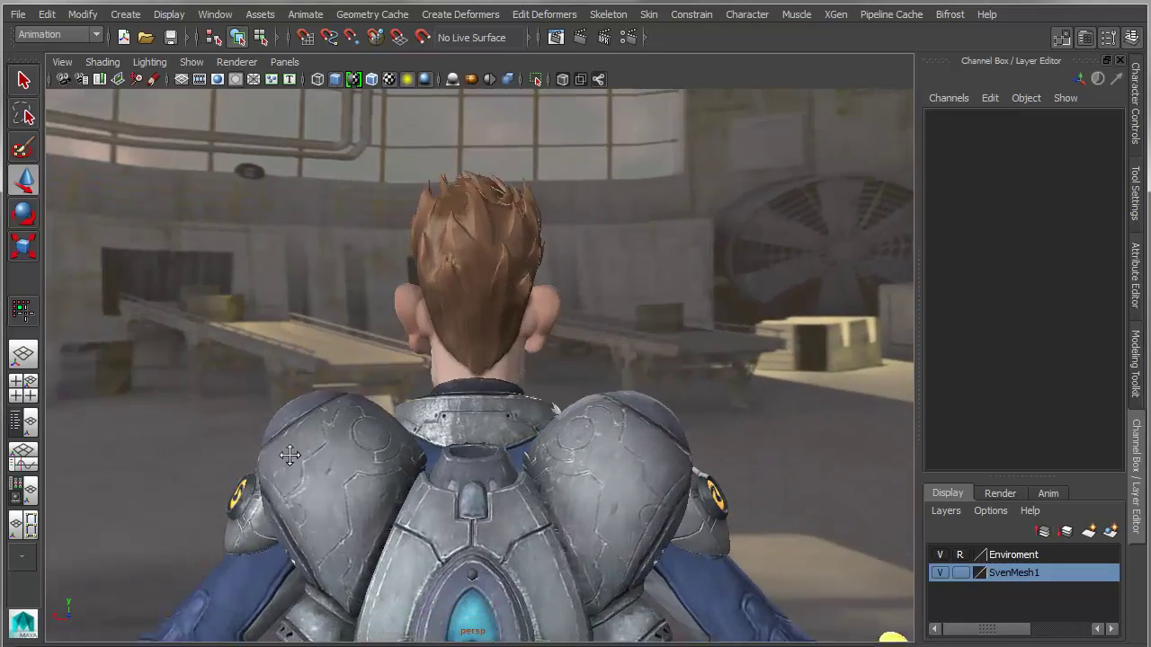
pyautogui.scroll(5, 290, 456)
pyautogui.click(337, 425)
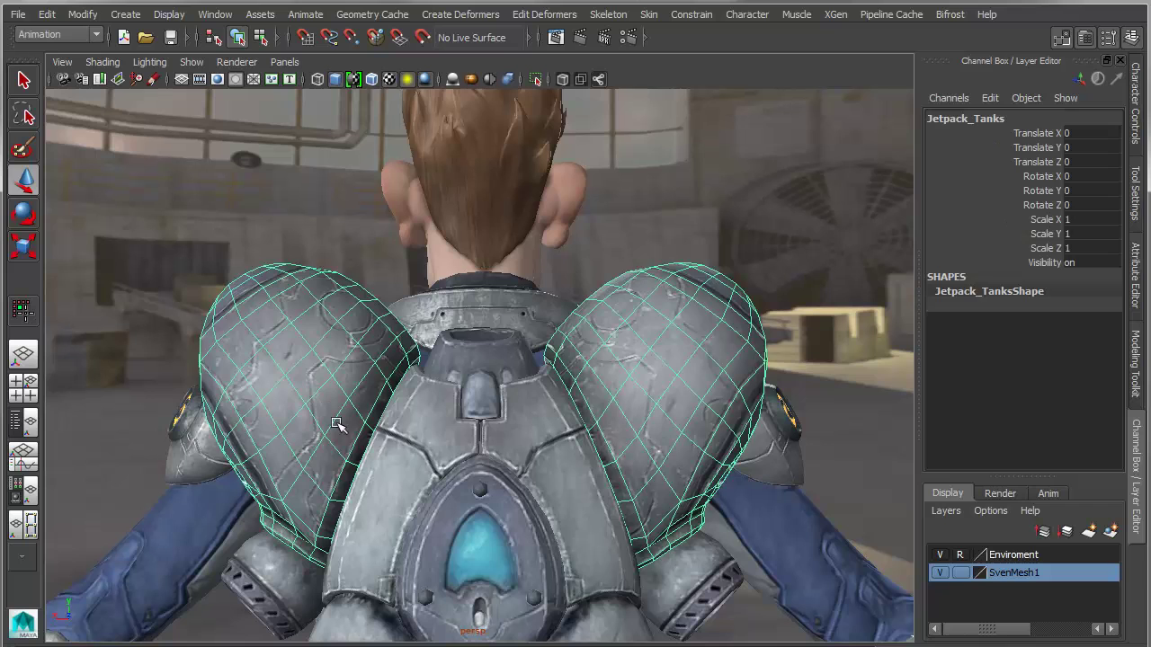
pyautogui.keyDown('alt'); pyautogui.moveTo(472, 444); pyautogui.dragTo(474, 449); pyautogui.keyUp('alt')
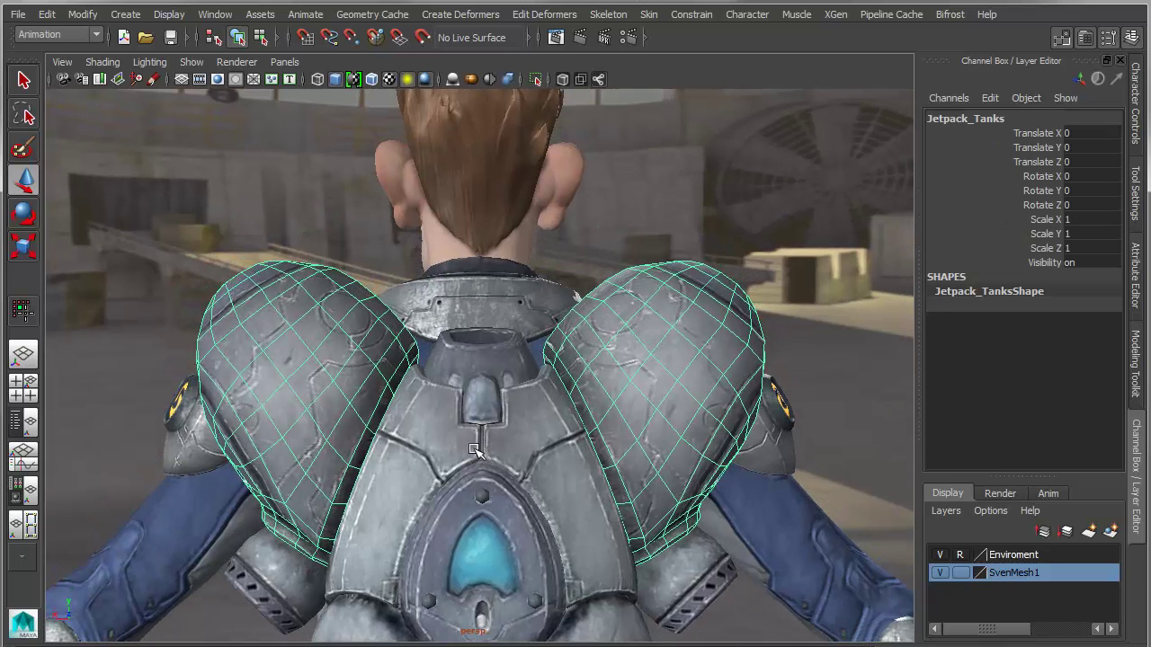
pyautogui.keyDown('alt'); pyautogui.moveTo(287, 419); pyautogui.dragTo(292, 415); pyautogui.keyUp('alt')
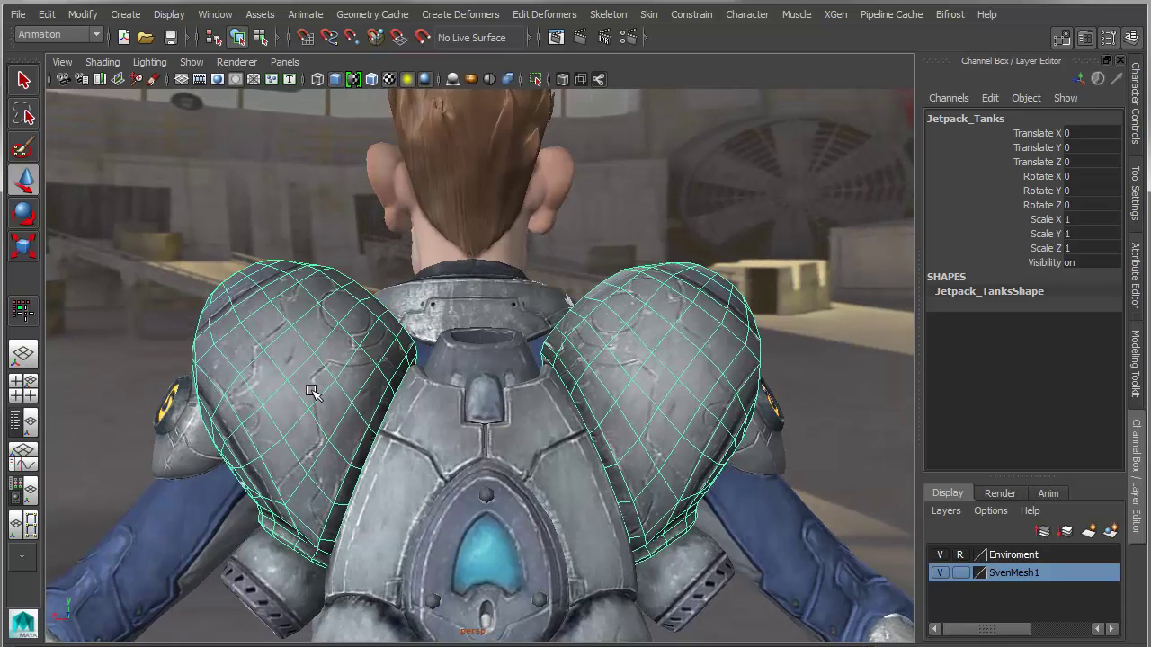
pyautogui.press('w')
pyautogui.moveTo(321, 372); pyautogui.dragTo(241, 314)
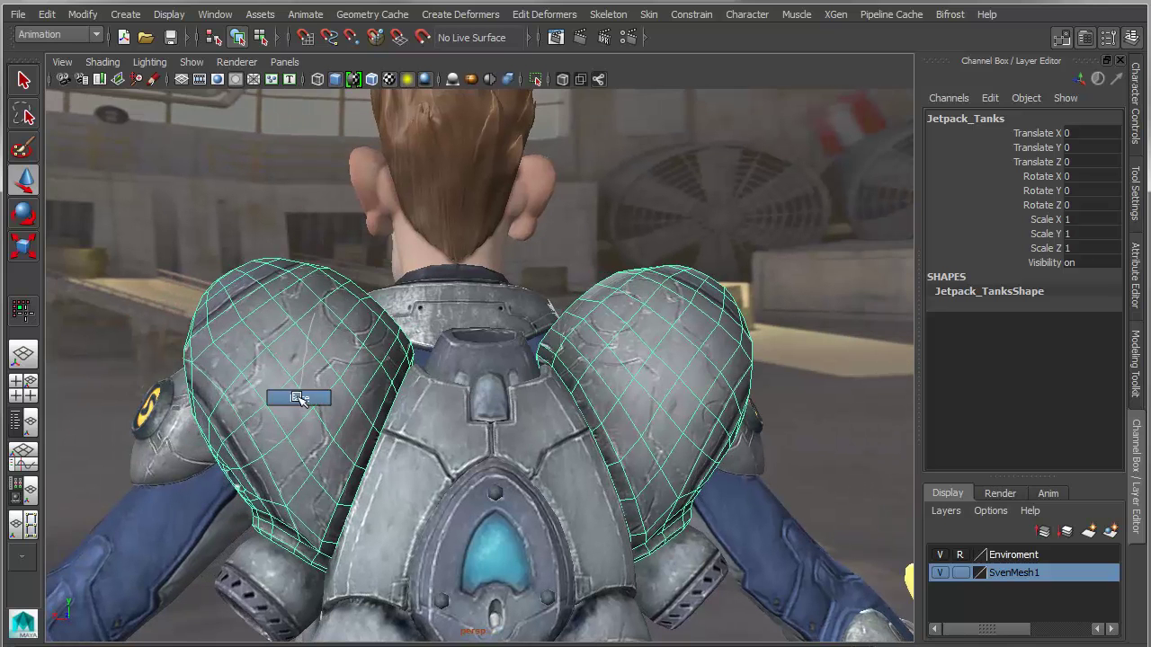
# Examine the mirrored face highlighting and soft selection falloff across both jetpack tanks
pyautogui.click(290, 352)
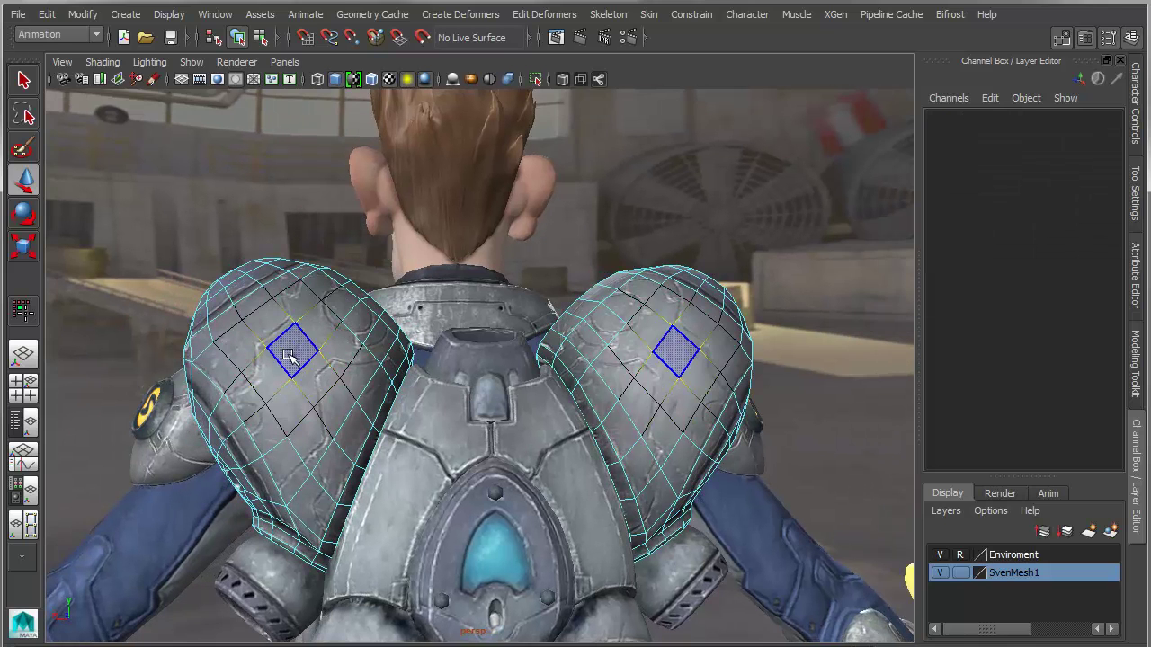
pyautogui.click(265, 375)
pyautogui.click(322, 384)
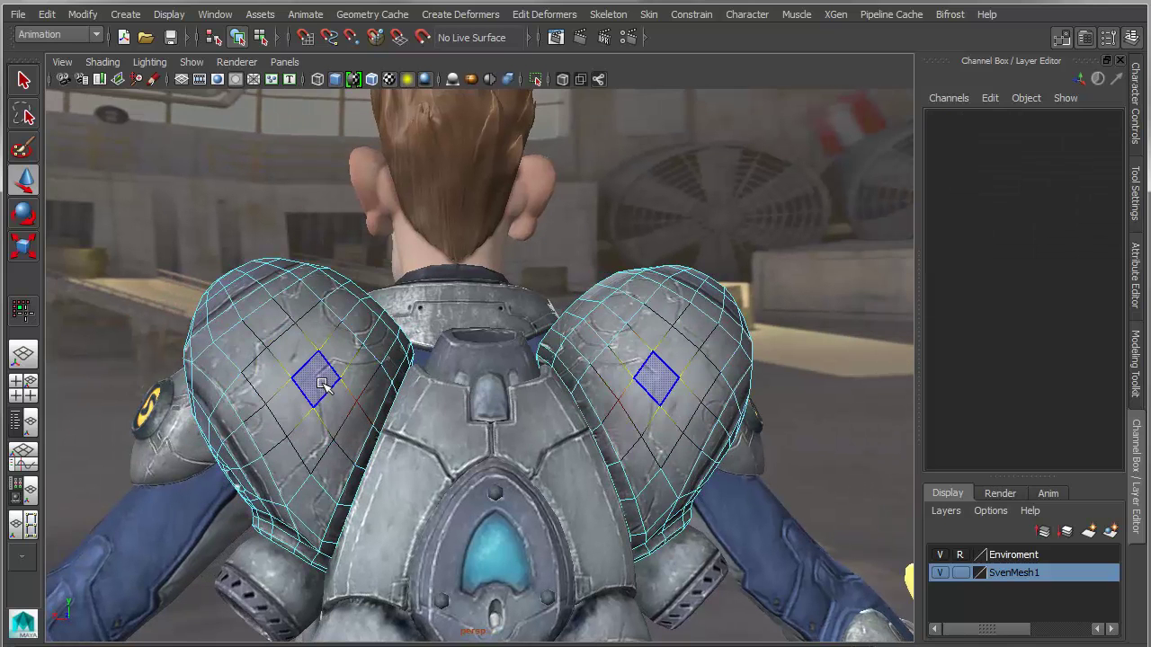
pyautogui.click(298, 372)
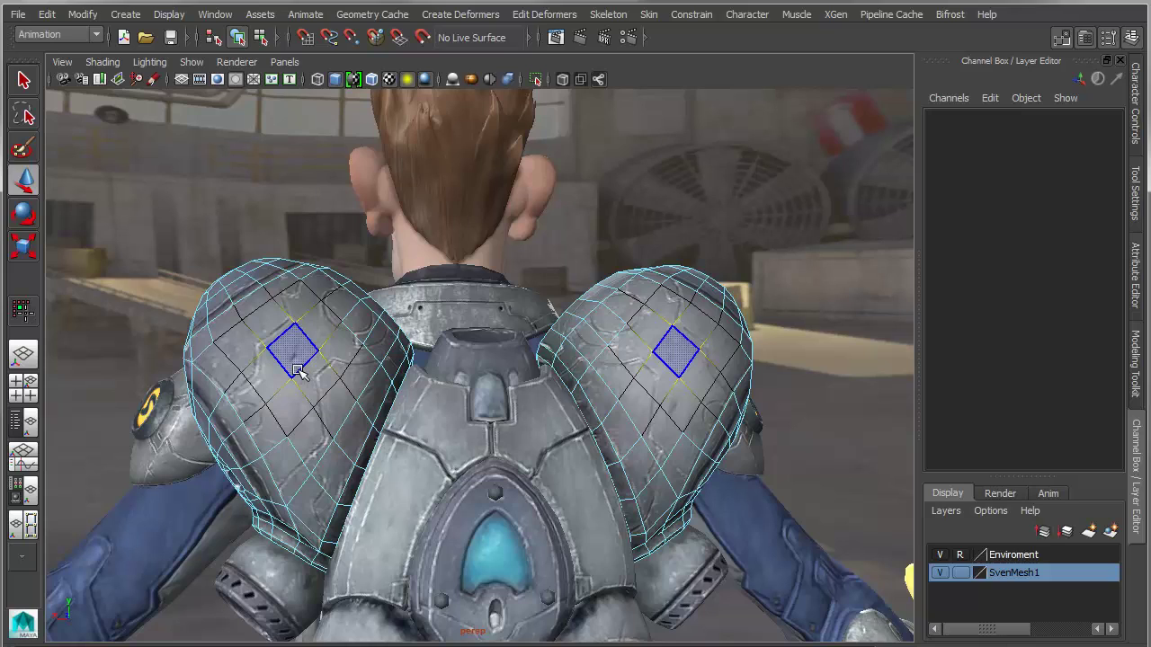
pyautogui.keyDown('alt'); pyautogui.moveTo(315, 383); pyautogui.dragTo(297, 372); pyautogui.keyUp('alt')
pyautogui.click(296, 403)
pyautogui.click(250, 400)
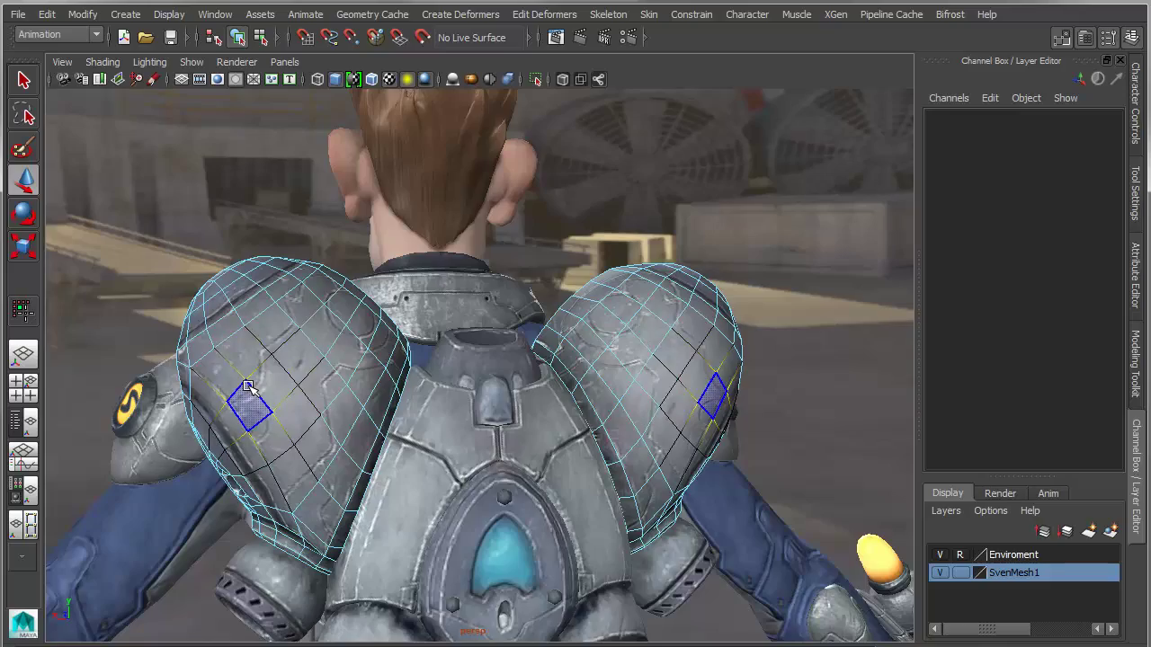
# Select the face loop along the dark band near the top of both jetpack tanks and turn off soft selection
pyautogui.keyDown('alt'); pyautogui.moveTo(250, 401); pyautogui.dragTo(338, 407); pyautogui.keyUp('alt')
pyautogui.scroll(3, 338, 407)
pyautogui.click(270, 346)
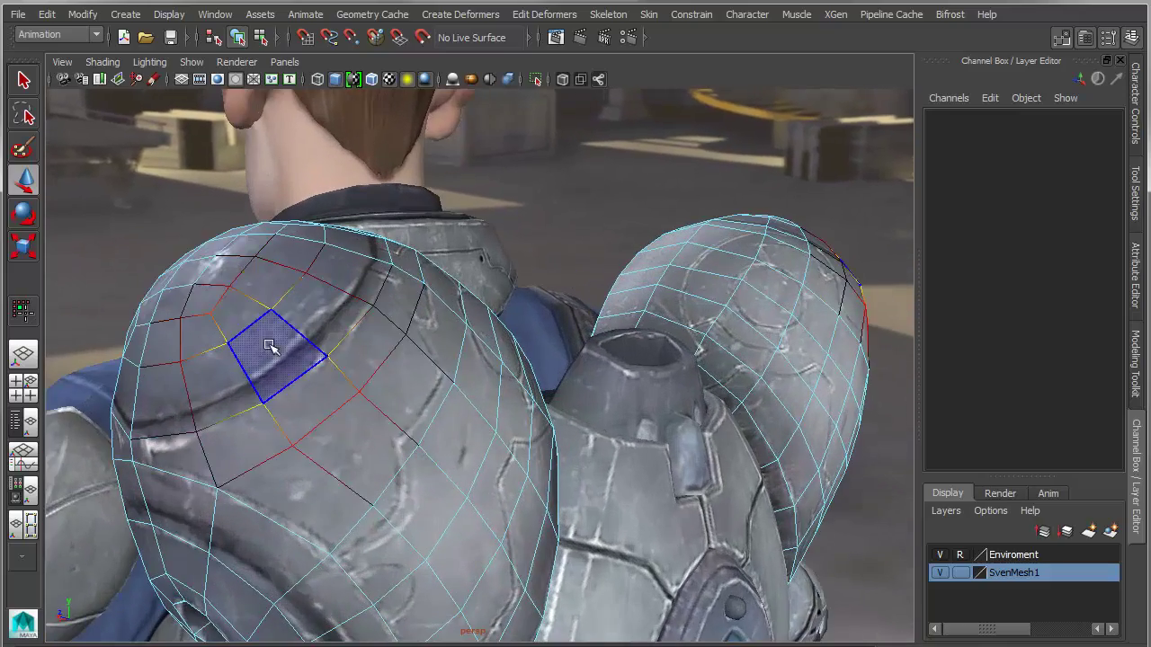
pyautogui.click(275, 348)
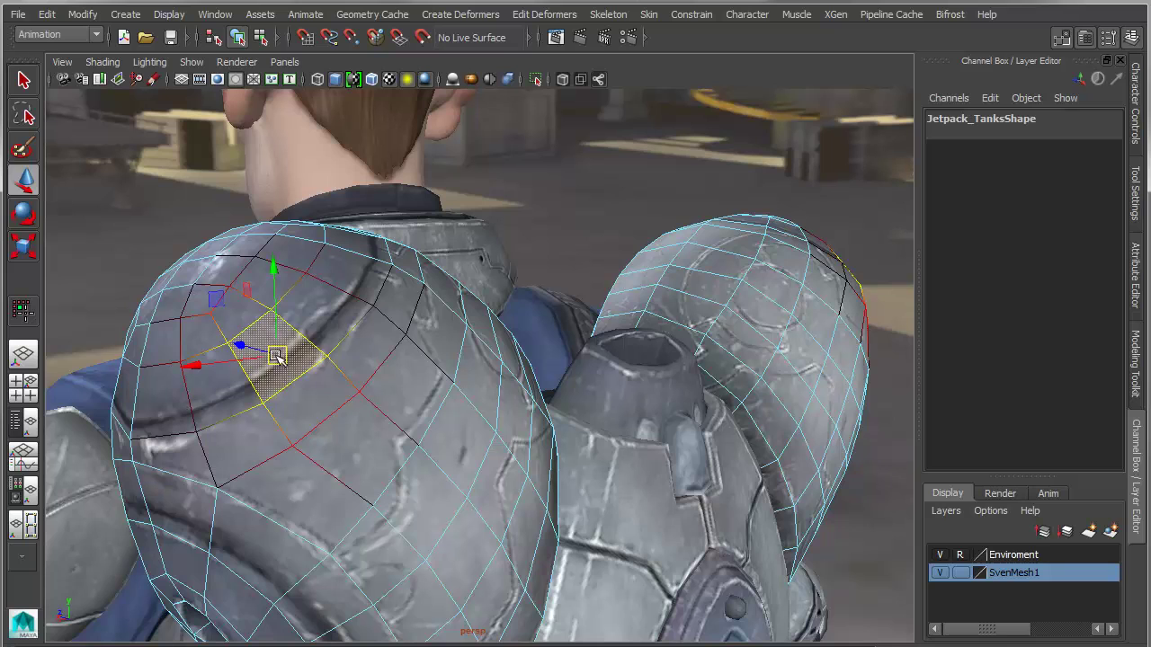
pyautogui.keyDown('shift'); pyautogui.doubleClick(313, 324); pyautogui.keyUp('shift')
pyautogui.keyDown('alt'); pyautogui.moveTo(404, 380); pyautogui.dragTo(335, 373); pyautogui.keyUp('alt')
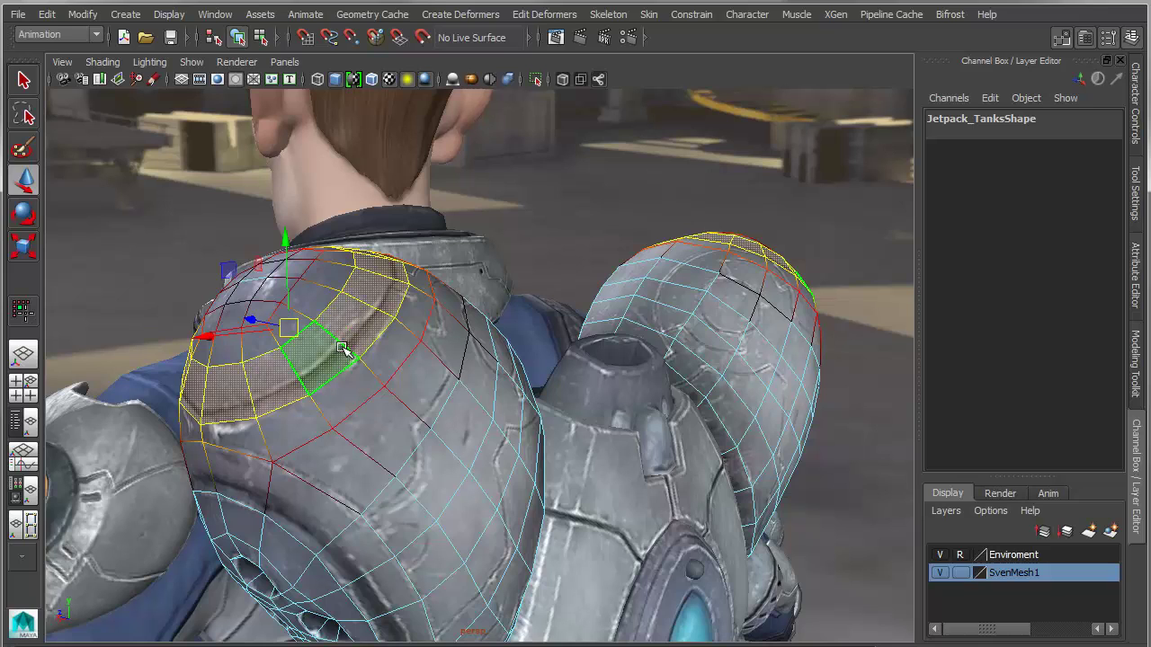
pyautogui.press('b')
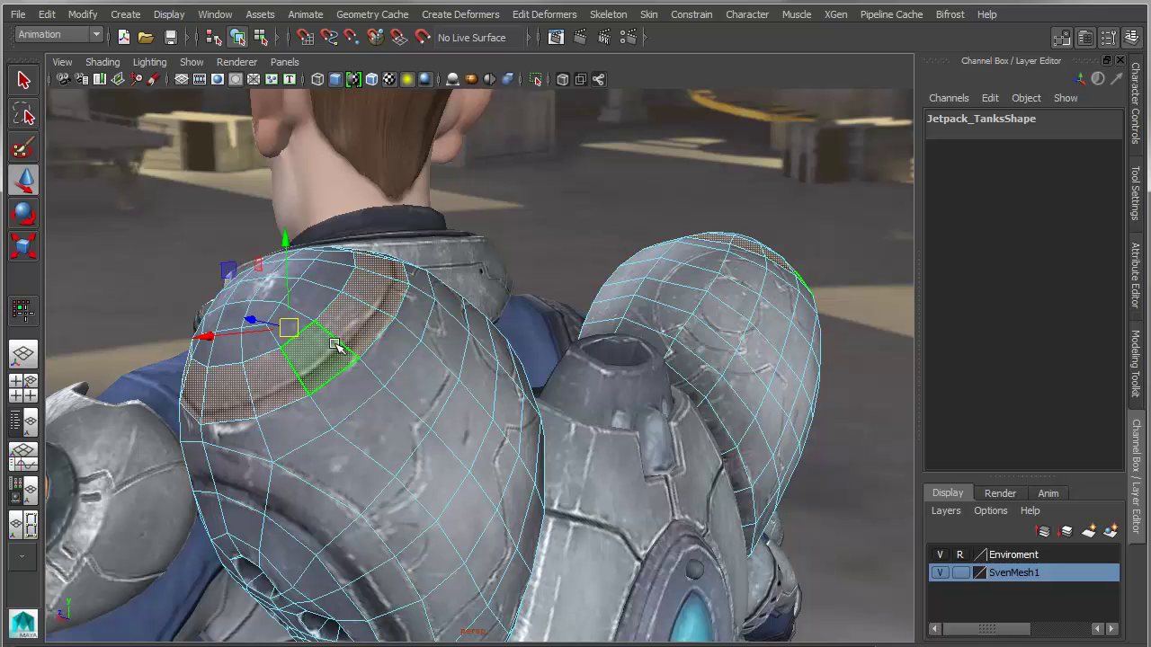
# Extrude the selected face band on both tanks with an offset of 0.4
pyautogui.keyDown('alt'); pyautogui.moveTo(319, 415); pyautogui.dragTo(330, 321); pyautogui.keyUp('alt')
pyautogui.keyDown('shift'); pyautogui.rightClick(330, 320); pyautogui.keyUp('shift')
pyautogui.click(329, 360)
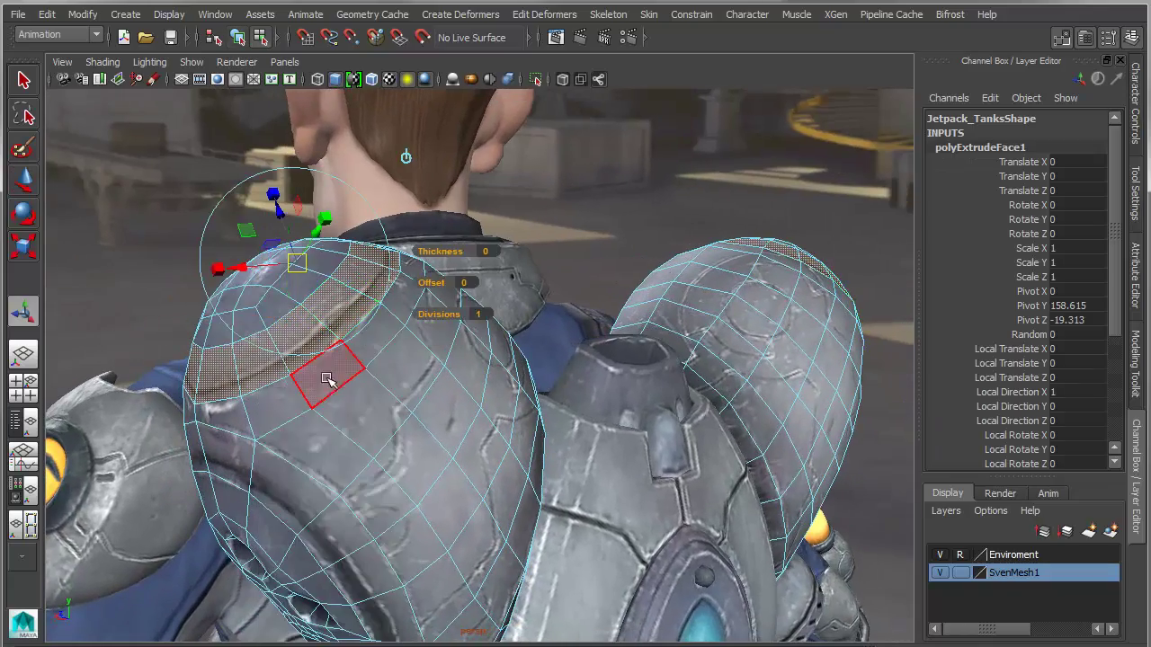
pyautogui.keyDown('alt'); pyautogui.moveTo(324, 382); pyautogui.dragTo(330, 397); pyautogui.keyUp('alt')
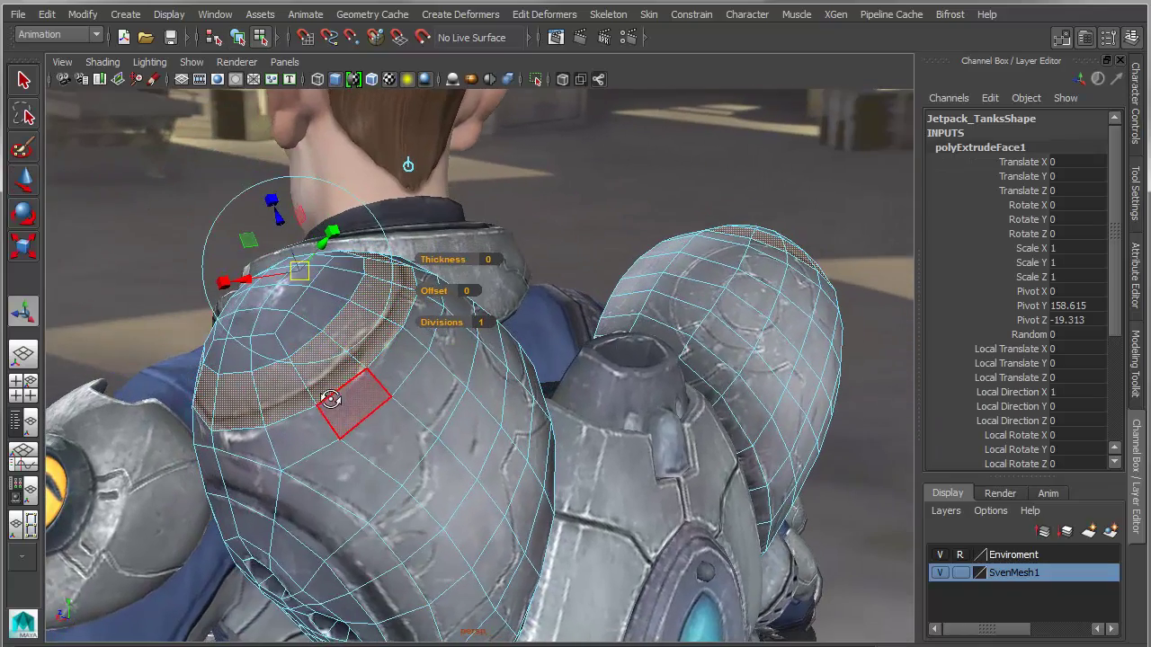
pyautogui.click(270, 200)
pyautogui.moveTo(448, 290); pyautogui.dragTo(493, 291)
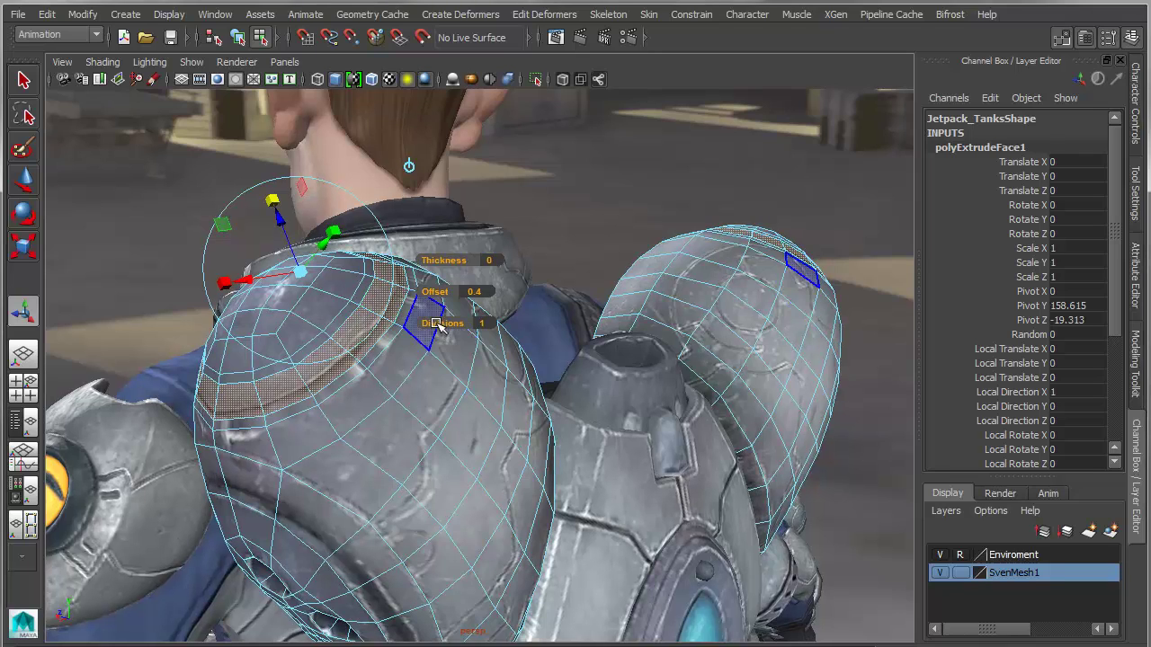
# Extrude the band faces again with a thickness of -1.1 to sink a groove into the tanks
pyautogui.hotkey('ctrl', 'e')
pyautogui.moveTo(444, 259); pyautogui.dragTo(435, 257)
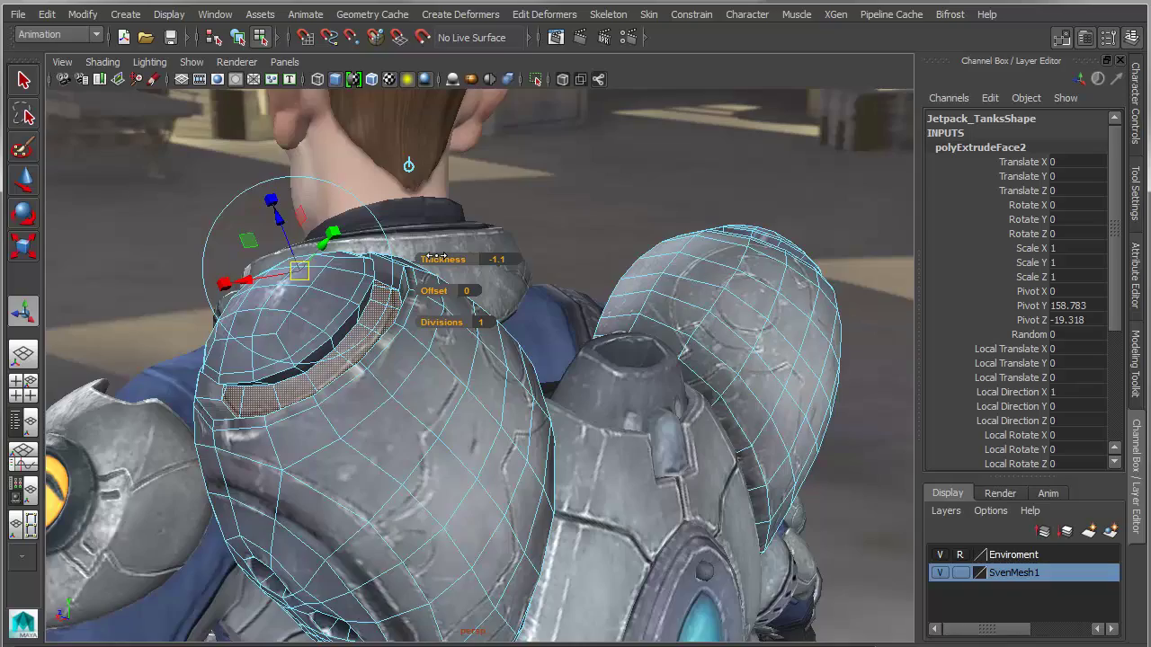
# Examine the extruded groove on both jetpack tanks from several angles
pyautogui.keyDown('alt'); pyautogui.moveTo(441, 339); pyautogui.dragTo(376, 350); pyautogui.keyUp('alt')
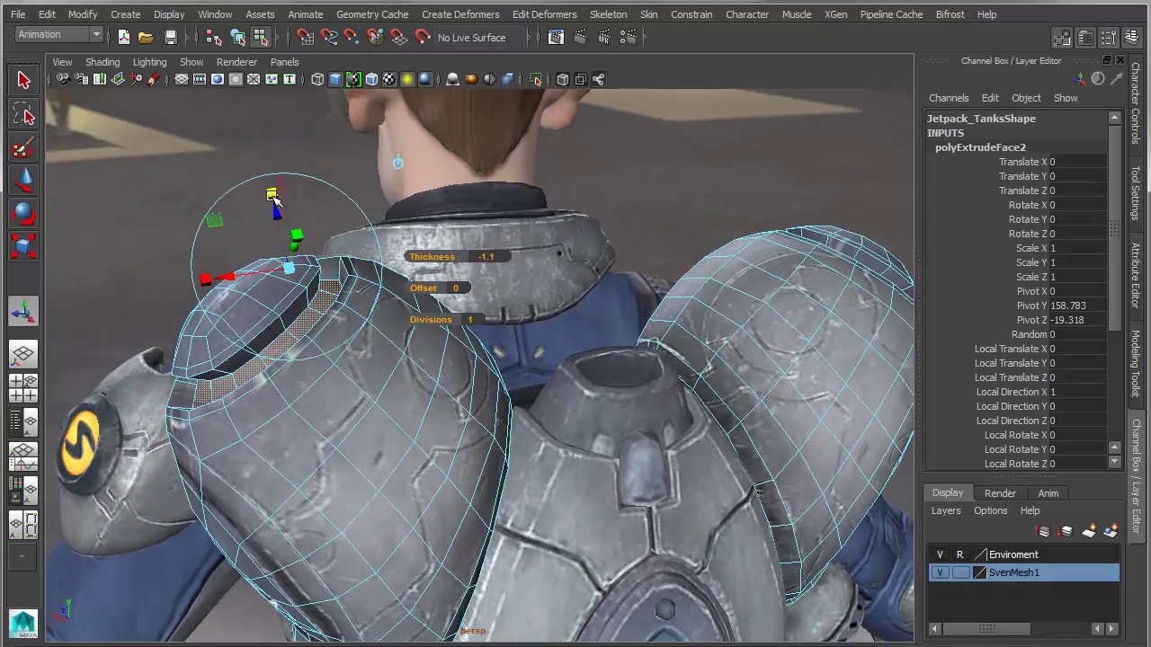
pyautogui.keyDown('alt'); pyautogui.moveTo(244, 282); pyautogui.dragTo(437, 449); pyautogui.keyUp('alt')
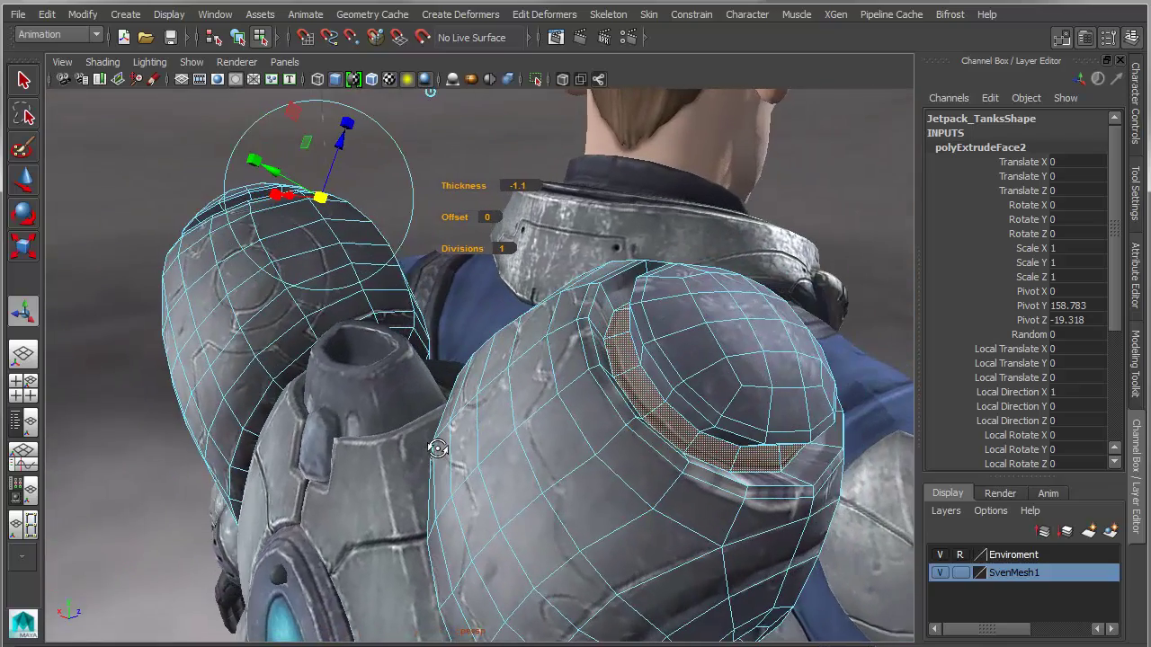
pyautogui.moveTo(321, 197)
pyautogui.mouseDown()
pyautogui.moveTo(348, 202)
pyautogui.moveTo(302, 196)
pyautogui.mouseUp()
pyautogui.keyDown('alt'); pyautogui.moveTo(675, 416); pyautogui.dragTo(429, 393, button='right'); pyautogui.keyUp('alt')
pyautogui.keyDown('alt'); pyautogui.moveTo(428, 393); pyautogui.dragTo(427, 366); pyautogui.keyUp('alt')
pyautogui.keyDown('alt'); pyautogui.moveTo(394, 420); pyautogui.dragTo(427, 370, button='middle'); pyautogui.keyUp('alt')
pyautogui.keyDown('alt'); pyautogui.moveTo(426, 369); pyautogui.dragTo(585, 441, button='right'); pyautogui.keyUp('alt')
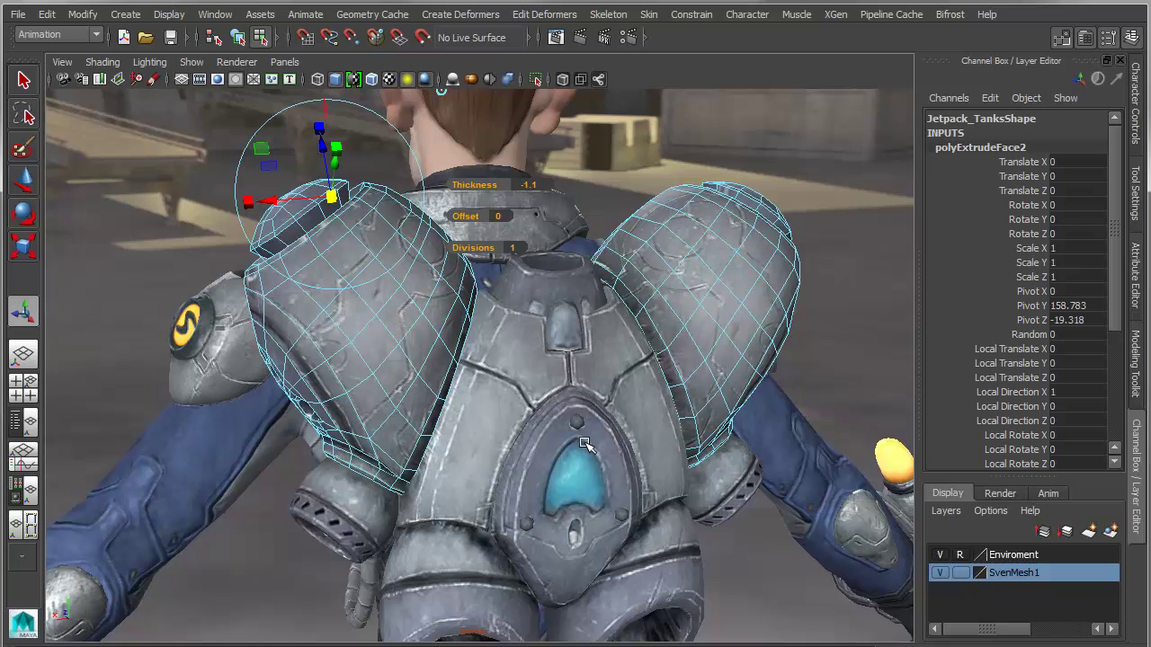
pyautogui.keyDown('alt'); pyautogui.moveTo(586, 442); pyautogui.dragTo(286, 421); pyautogui.keyUp('alt')
# Return the jetpack tanks to object mode and isolate them in the viewport
pyautogui.press('F8')
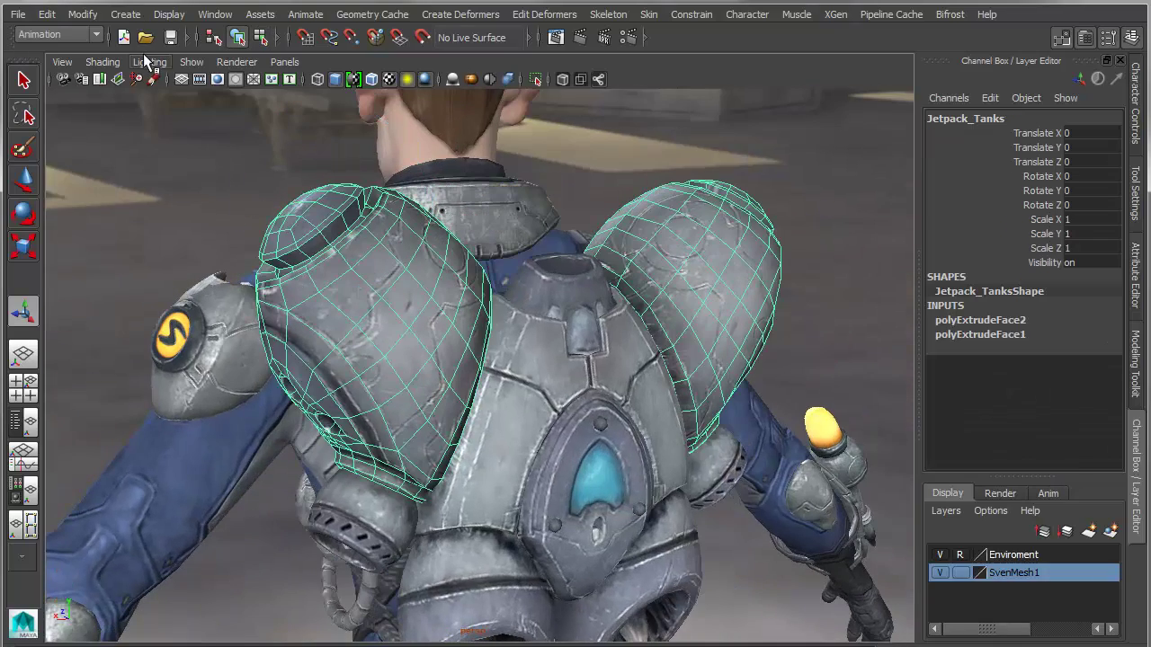
pyautogui.click(192, 61)
pyautogui.moveTo(202, 85)
pyautogui.click(373, 95)
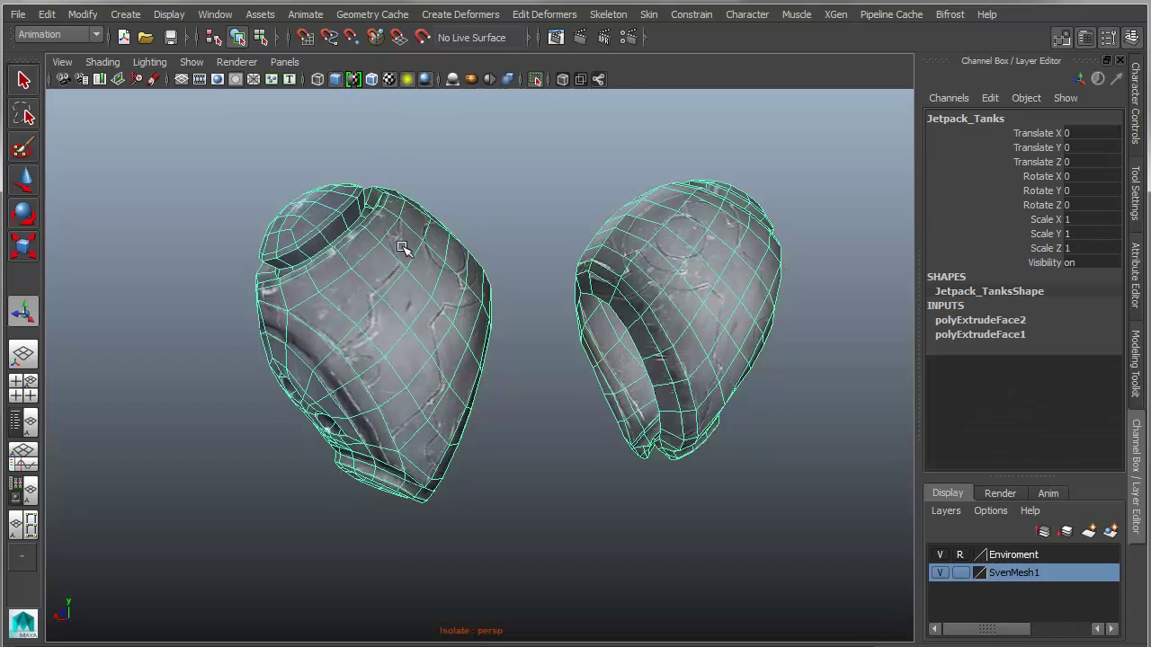
# Switch the jetpack tanks to edge selection, turn off the texture display and select the edge loop around the three-hole panel
pyautogui.moveTo(395, 270)
pyautogui.keyDown('alt'); pyautogui.mouseDown()
pyautogui.moveTo(374, 269)
pyautogui.moveTo(378, 324)
pyautogui.moveTo(539, 305)
pyautogui.moveTo(392, 261)
pyautogui.mouseUp(); pyautogui.keyUp('alt')
pyautogui.keyDown('alt'); pyautogui.moveTo(392, 262); pyautogui.dragTo(431, 302, button='right'); pyautogui.keyUp('alt')
pyautogui.click(610, 166)
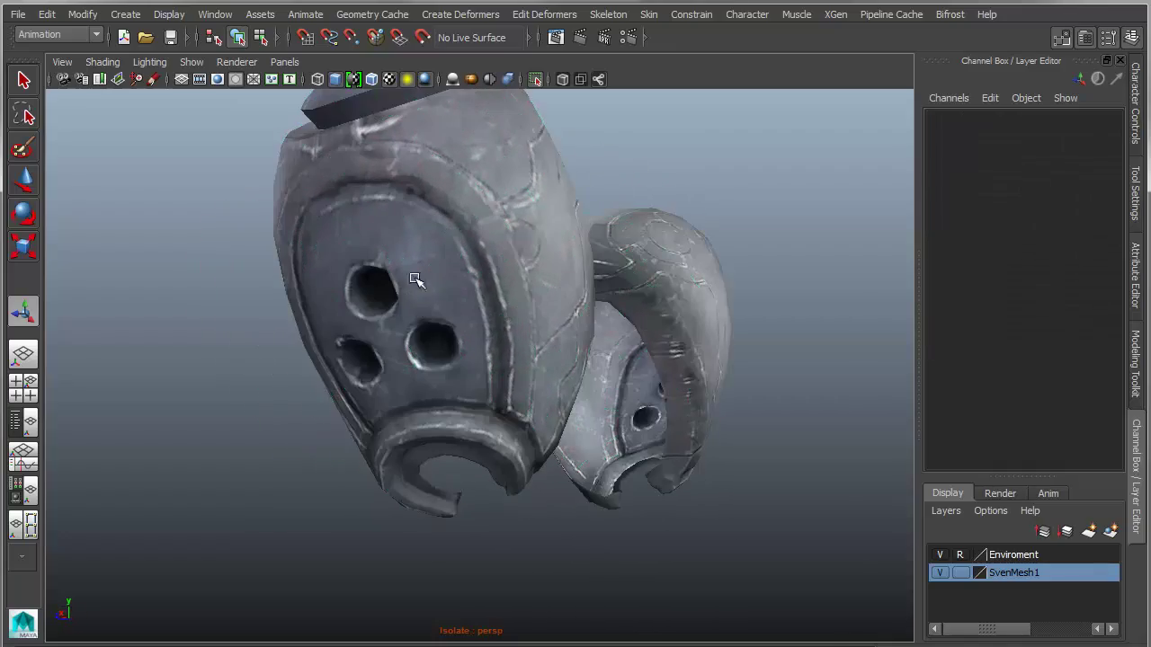
pyautogui.keyDown('alt'); pyautogui.moveTo(404, 304); pyautogui.dragTo(465, 316); pyautogui.keyUp('alt')
pyautogui.click(492, 360)
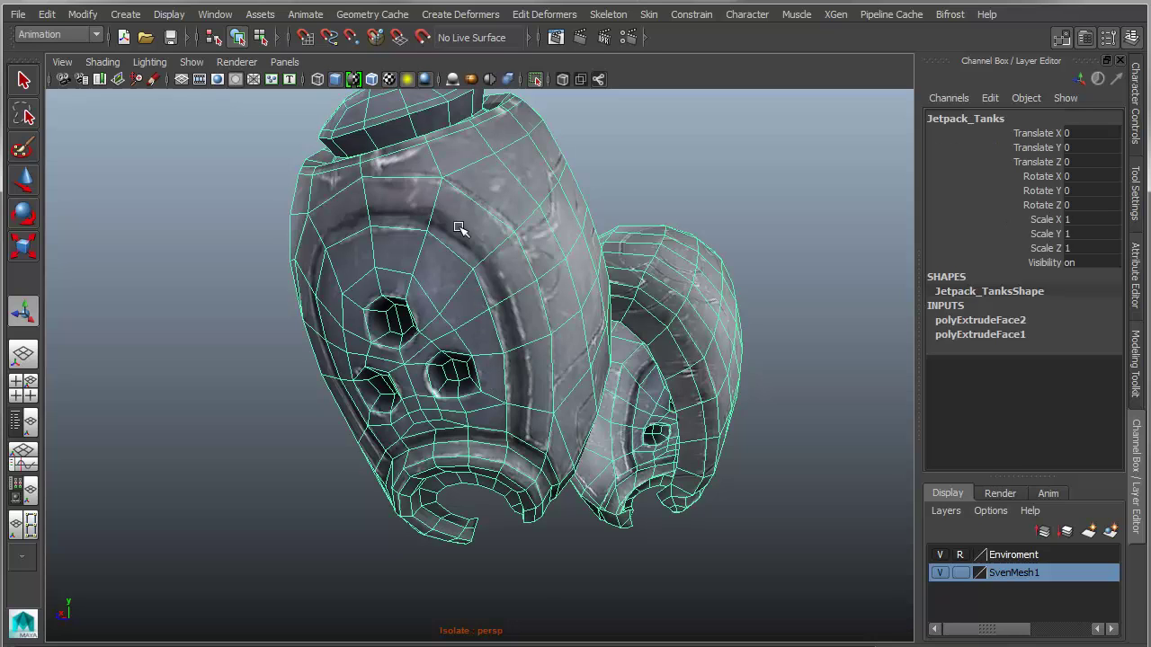
pyautogui.keyDown('alt'); pyautogui.moveTo(474, 376); pyautogui.dragTo(468, 409); pyautogui.keyUp('alt')
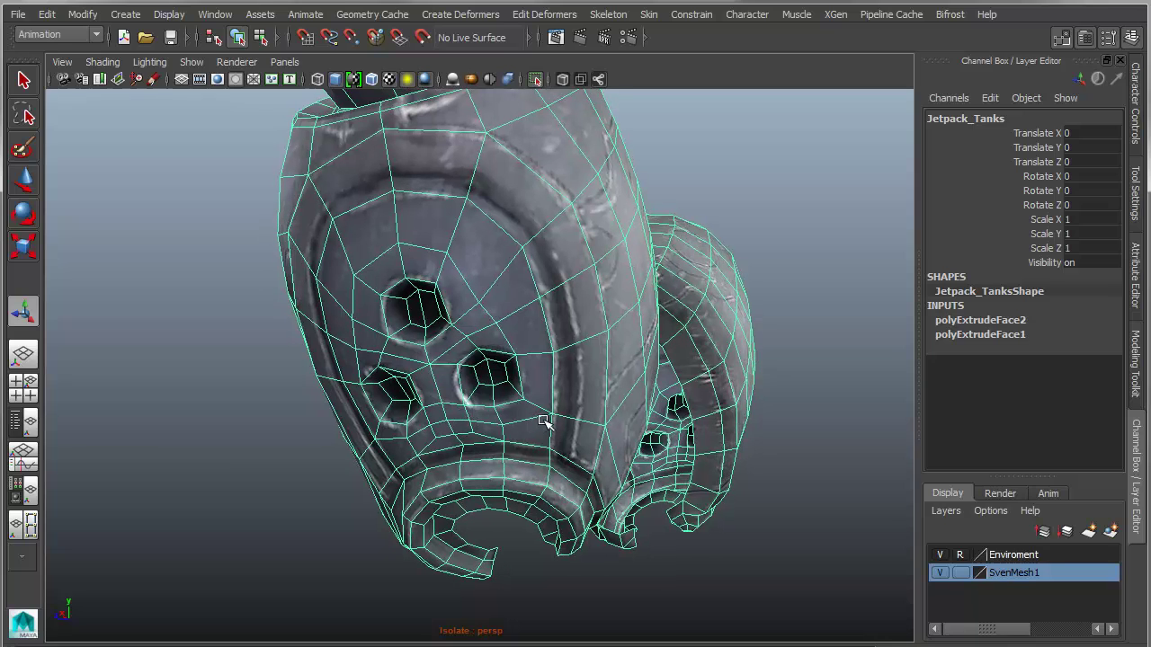
pyautogui.moveTo(544, 421); pyautogui.dragTo(546, 388, button='right')
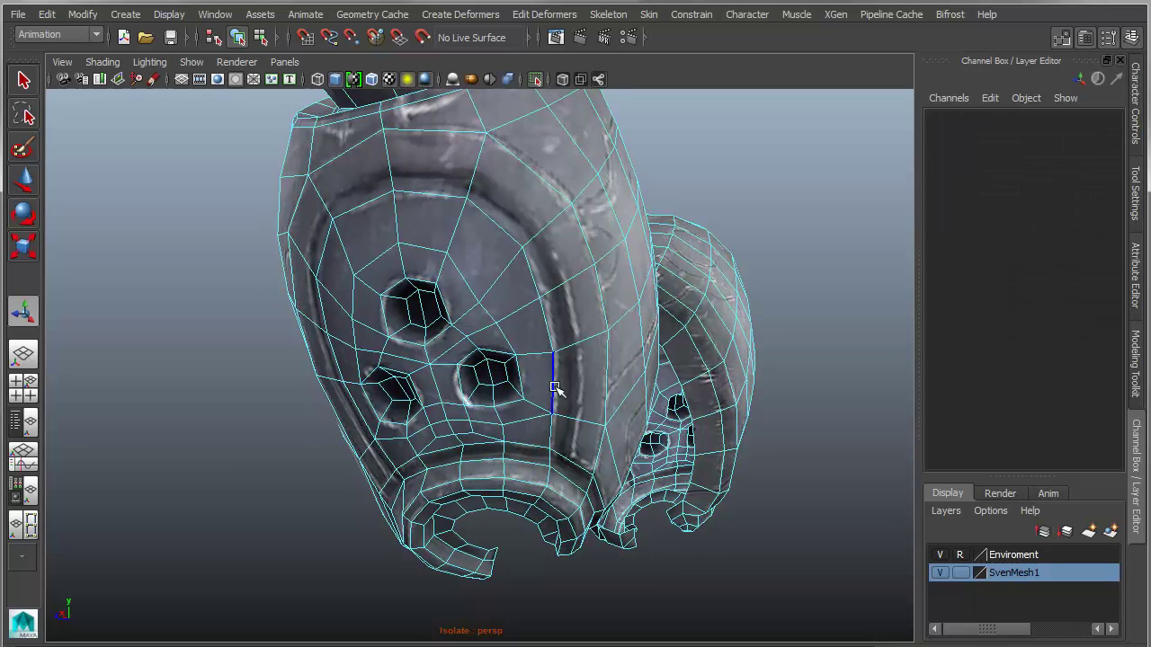
pyautogui.press('5')
pyautogui.moveTo(555, 389)
pyautogui.keyDown('alt'); pyautogui.mouseDown()
pyautogui.moveTo(500, 389)
pyautogui.moveTo(535, 382)
pyautogui.moveTo(642, 423)
pyautogui.moveTo(585, 447)
pyautogui.mouseUp(); pyautogui.keyUp('alt')
pyautogui.doubleClick(502, 387)
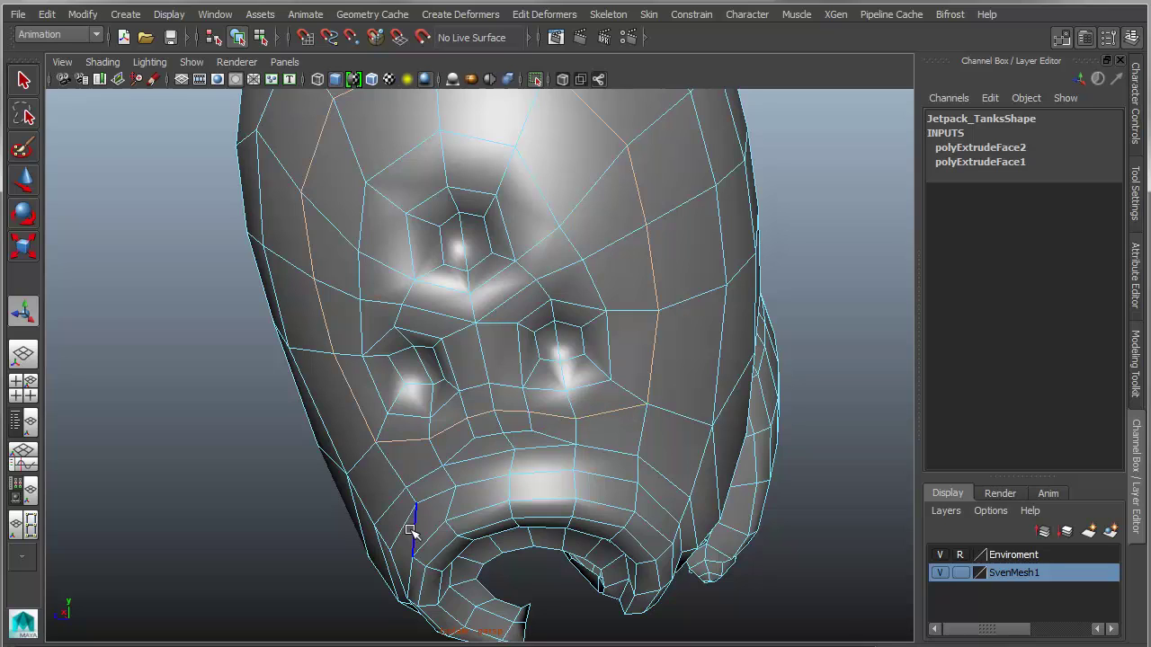
# Show textures again and reroute the lower part of the selected edge loop along the painted groove above the bottom rim
pyautogui.keyDown('alt'); pyautogui.moveTo(761, 429); pyautogui.dragTo(549, 215); pyautogui.keyUp('alt')
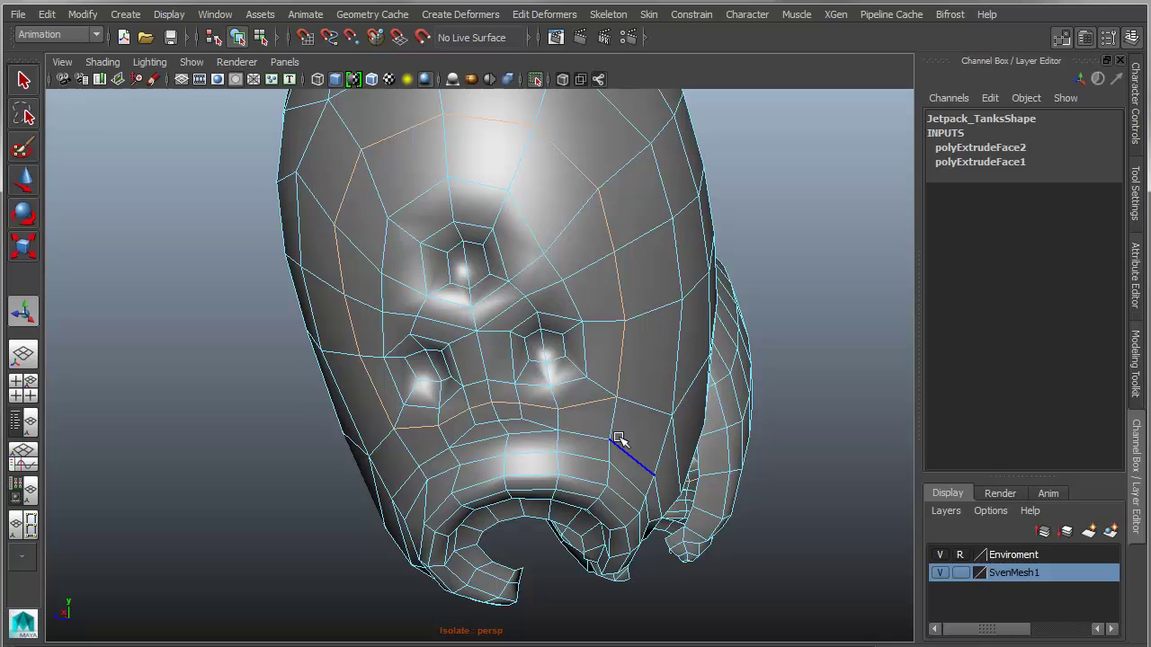
pyautogui.keyDown('alt'); pyautogui.moveTo(619, 438); pyautogui.dragTo(796, 422); pyautogui.keyUp('alt')
pyautogui.moveTo(360, 360)
pyautogui.keyDown('alt'); pyautogui.mouseDown()
pyautogui.moveTo(539, 351)
pyautogui.moveTo(617, 390)
pyautogui.moveTo(522, 398)
pyautogui.moveTo(490, 423)
pyautogui.moveTo(510, 396)
pyautogui.mouseUp(); pyautogui.keyUp('alt')
pyautogui.press('6')
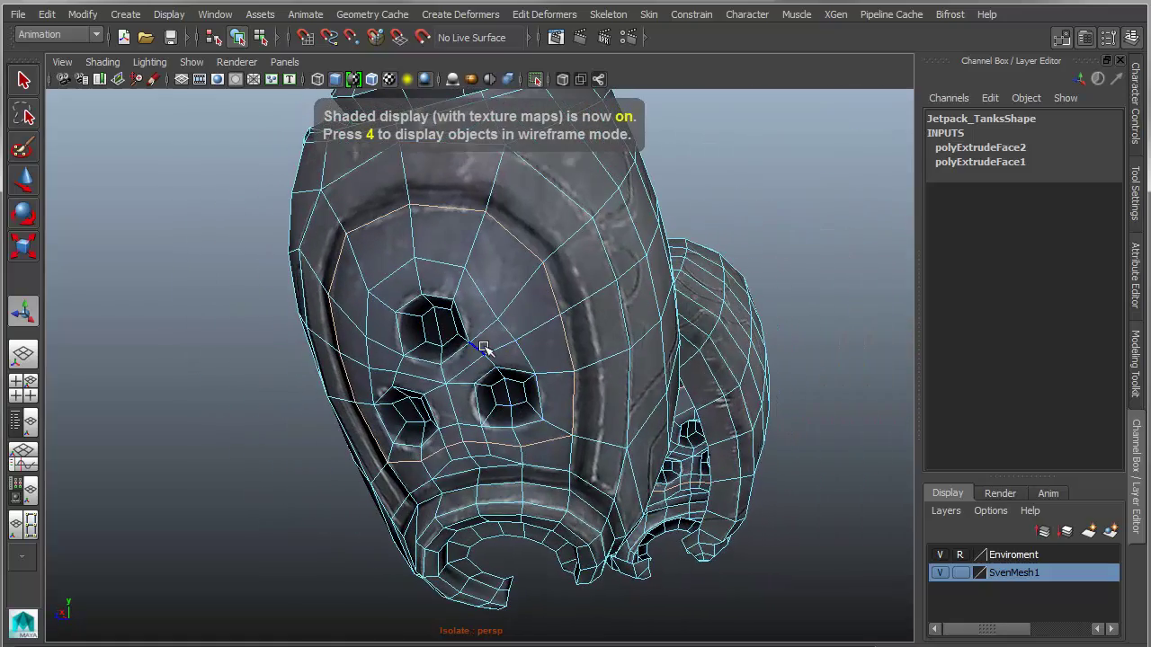
pyautogui.keyDown('alt'); pyautogui.moveTo(484, 350); pyautogui.dragTo(663, 483); pyautogui.keyUp('alt')
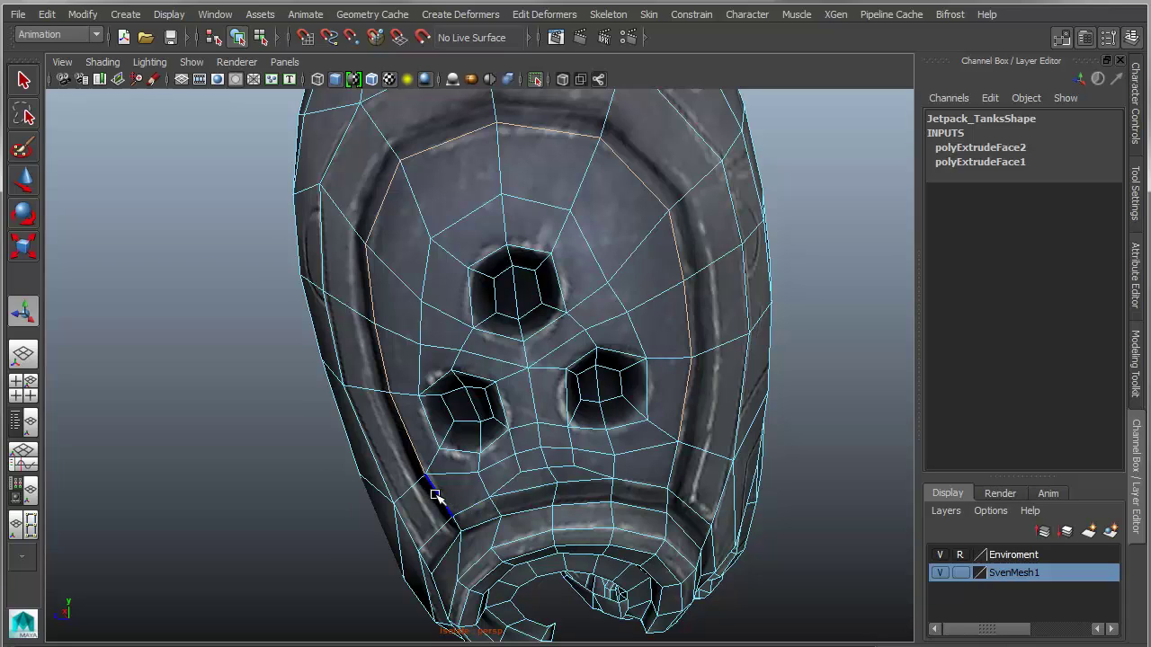
pyautogui.keyDown('shift'); pyautogui.click(675, 468); pyautogui.keyUp('shift')
pyautogui.keyDown('shift'); pyautogui.click(639, 485); pyautogui.keyUp('shift')
pyautogui.keyDown('shift'); pyautogui.click(524, 490); pyautogui.keyUp('shift')
pyautogui.keyDown('shift'); pyautogui.click(578, 483); pyautogui.keyUp('shift')
pyautogui.keyDown('alt'); pyautogui.moveTo(735, 559); pyautogui.dragTo(700, 483); pyautogui.keyUp('alt')
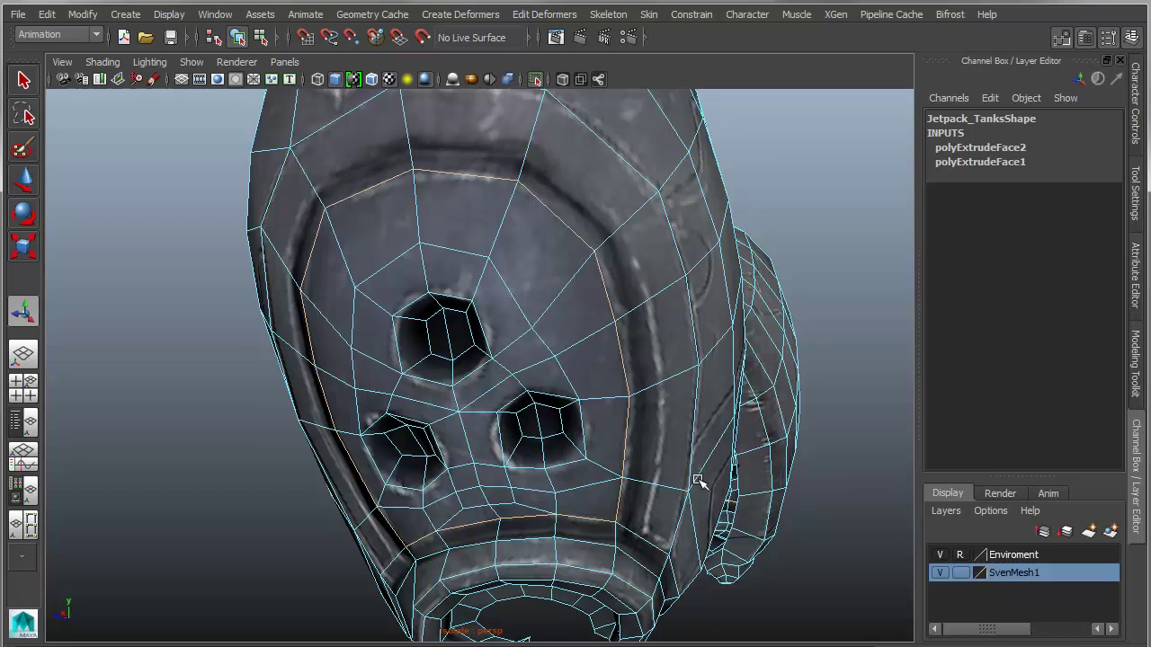
# Open the Bevel options for the selected panel edge loop
pyautogui.keyDown('shift'); pyautogui.moveTo(533, 322); pyautogui.dragTo(672, 344, button='right'); pyautogui.keyUp('shift')
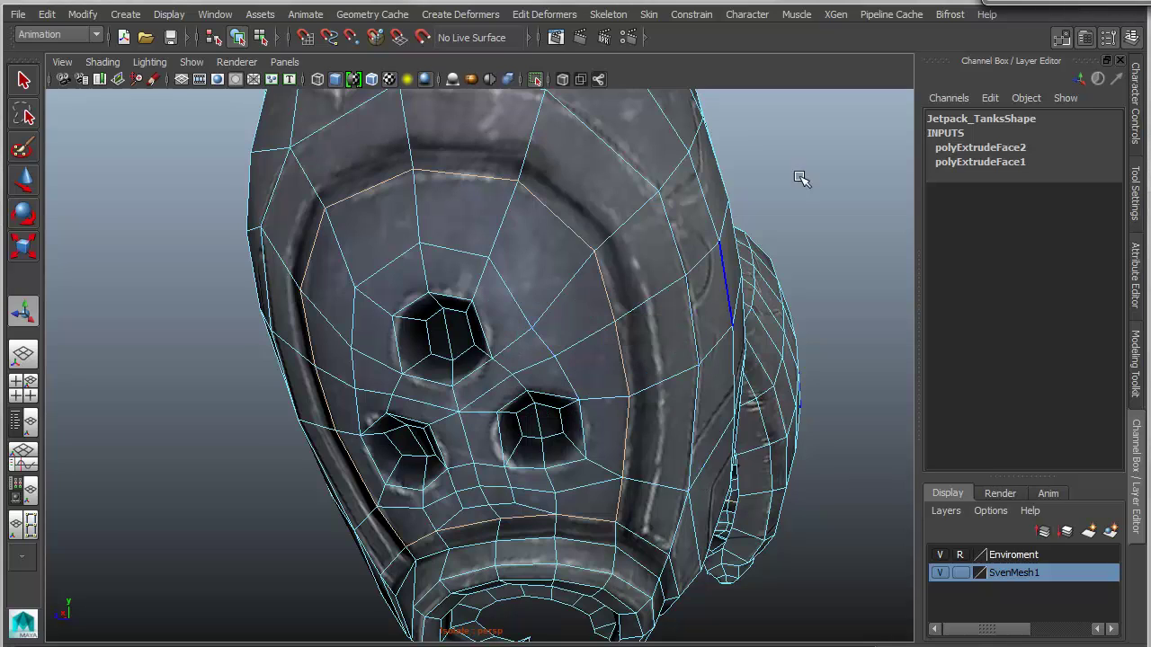
pyautogui.moveTo(1122, 0); pyautogui.dragTo(778, 25)
pyautogui.keyDown('alt'); pyautogui.moveTo(540, 391); pyautogui.dragTo(415, 413); pyautogui.keyUp('alt')
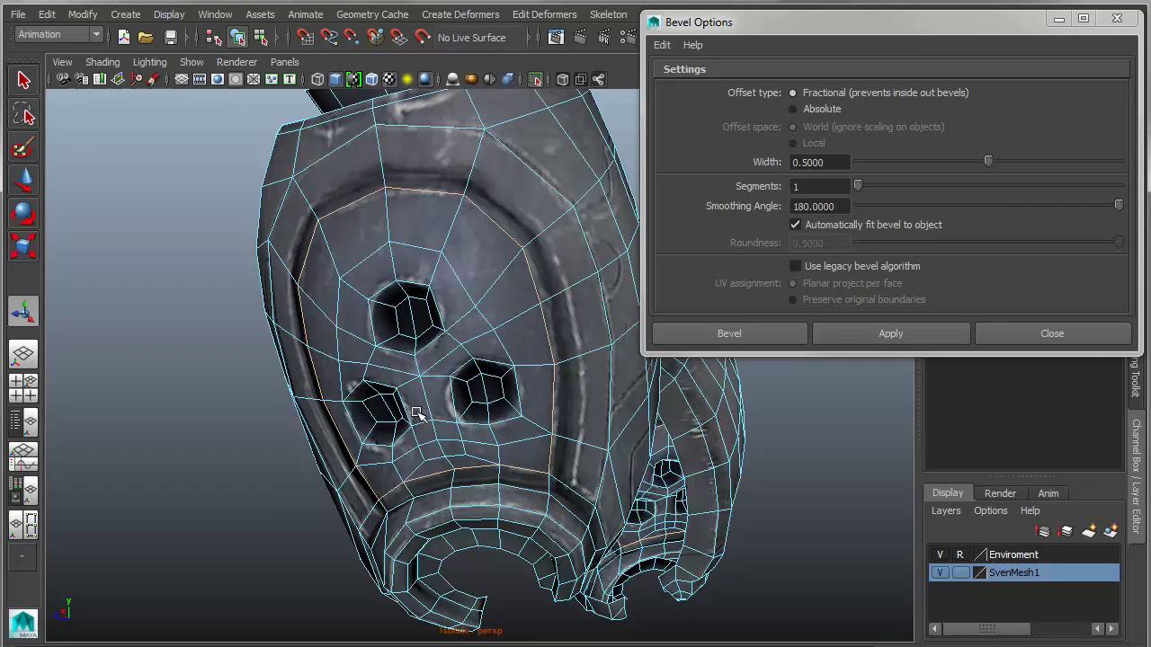
pyautogui.keyDown('alt'); pyautogui.moveTo(416, 413); pyautogui.dragTo(391, 415); pyautogui.keyUp('alt')
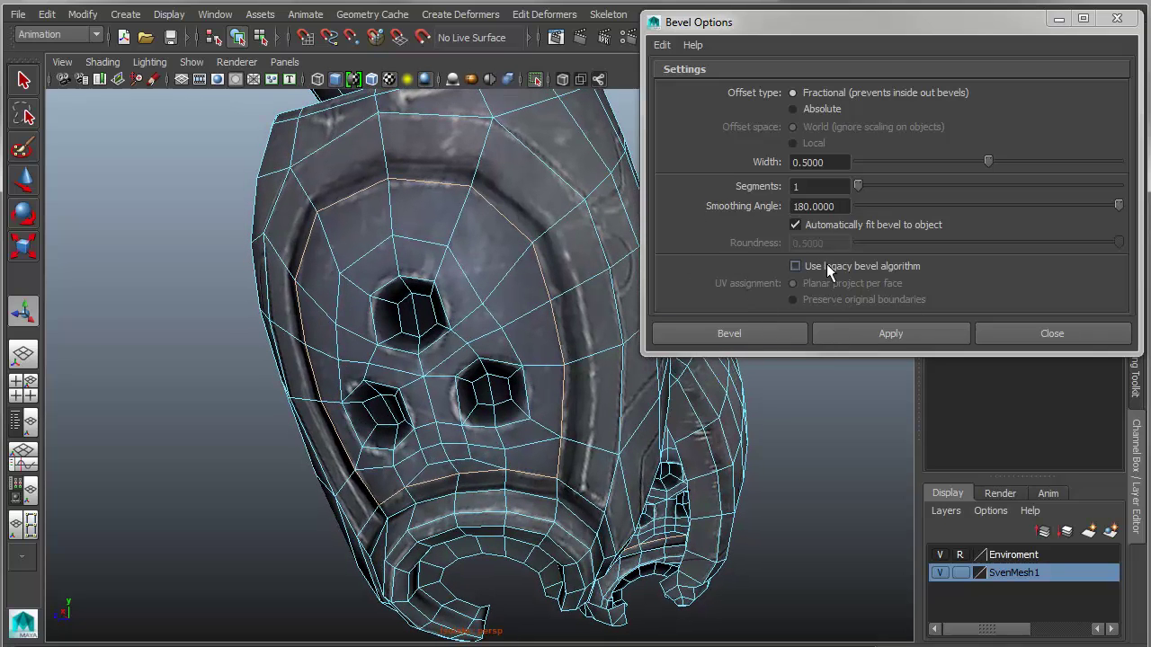
# Try beveling the panel edges with the legacy bevel algorithm at width 0.5 and 1 segment, inspect the corners and undo it
pyautogui.click(795, 266)
pyautogui.scroll(4, 411, 445)
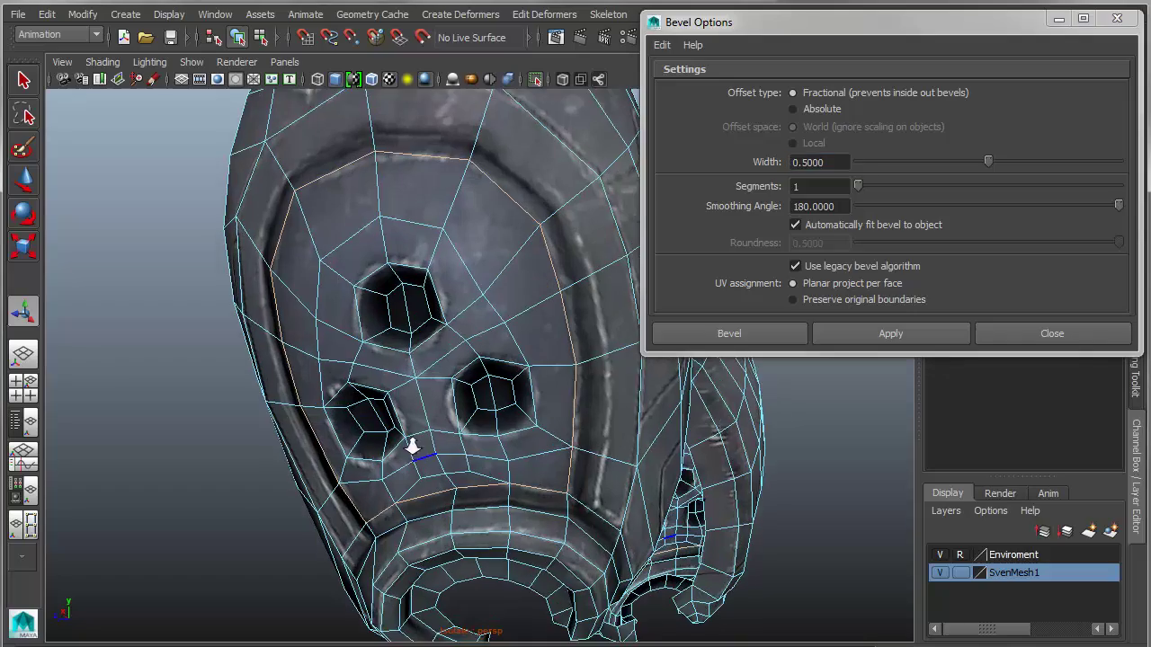
pyautogui.click(853, 334)
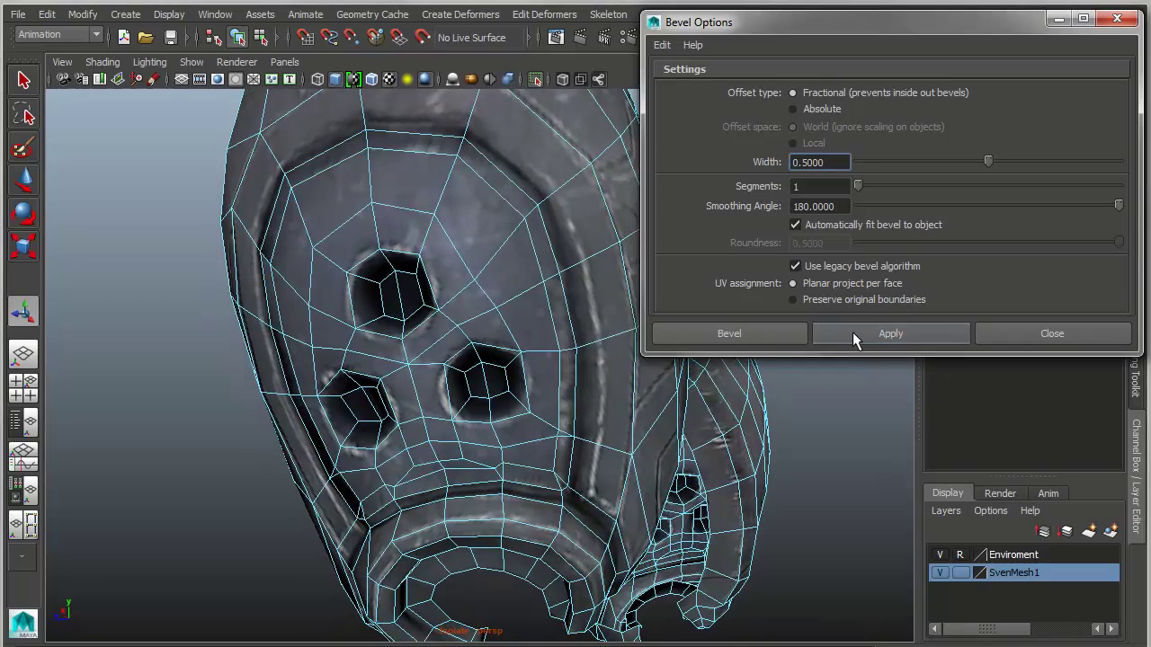
pyautogui.keyDown('alt'); pyautogui.moveTo(297, 517); pyautogui.dragTo(334, 528); pyautogui.keyUp('alt')
pyautogui.keyDown('alt'); pyautogui.moveTo(335, 528); pyautogui.dragTo(465, 453, button='right'); pyautogui.keyUp('alt')
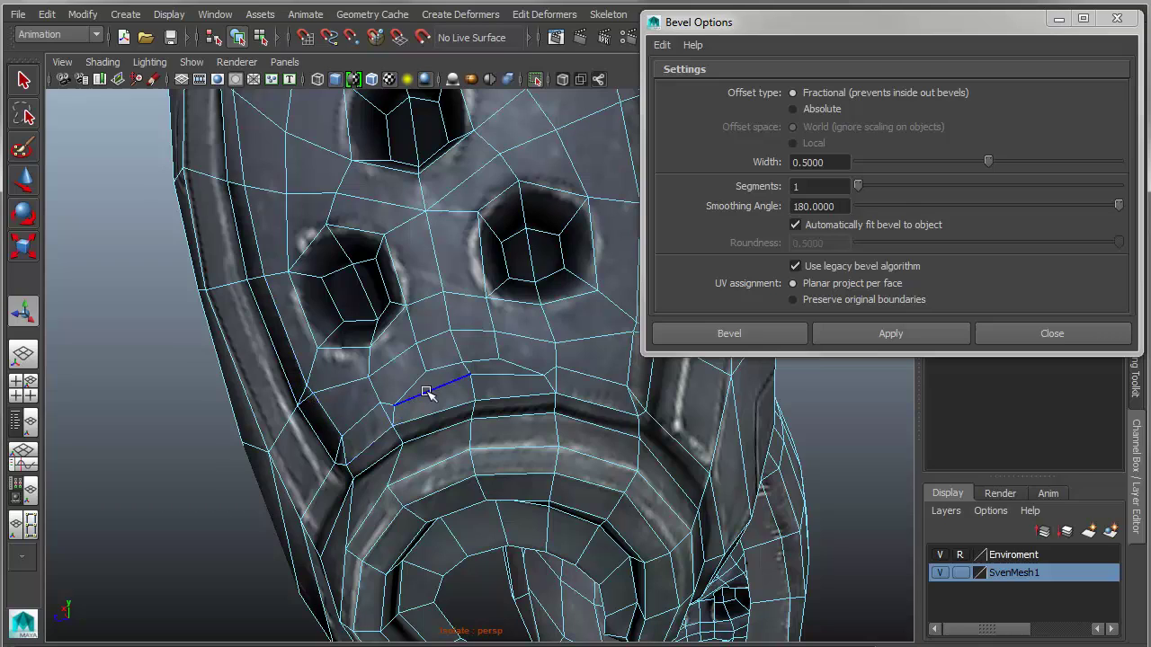
pyautogui.keyDown('alt'); pyautogui.moveTo(594, 520); pyautogui.dragTo(489, 510); pyautogui.keyUp('alt')
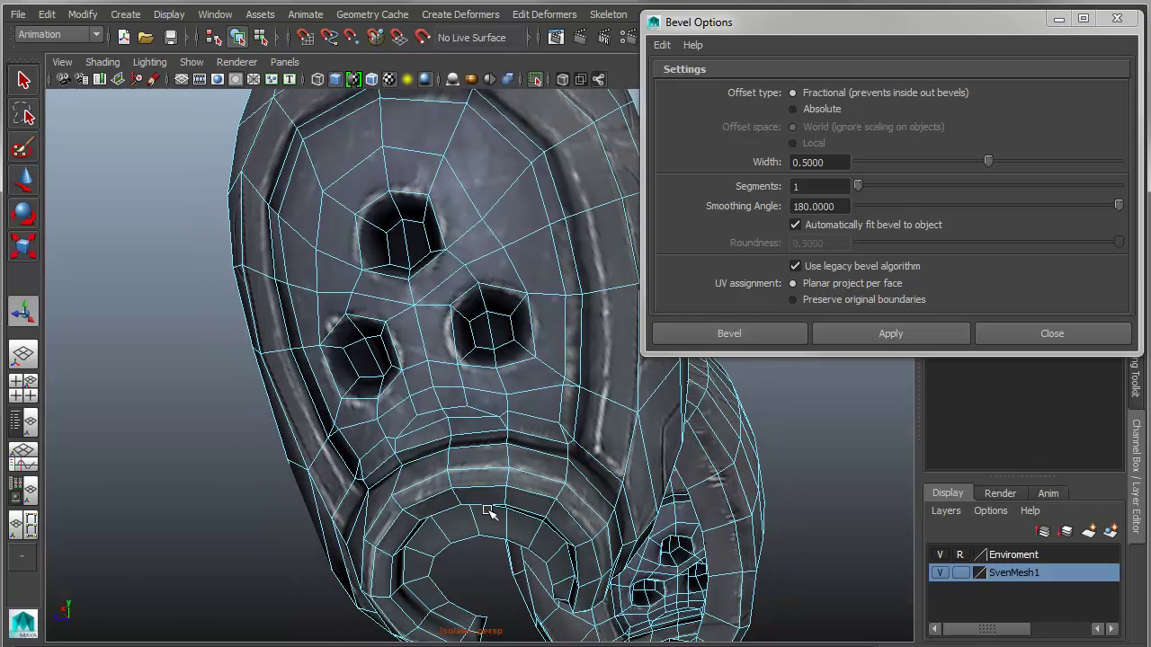
pyautogui.hotkey('ctrl', 'z')
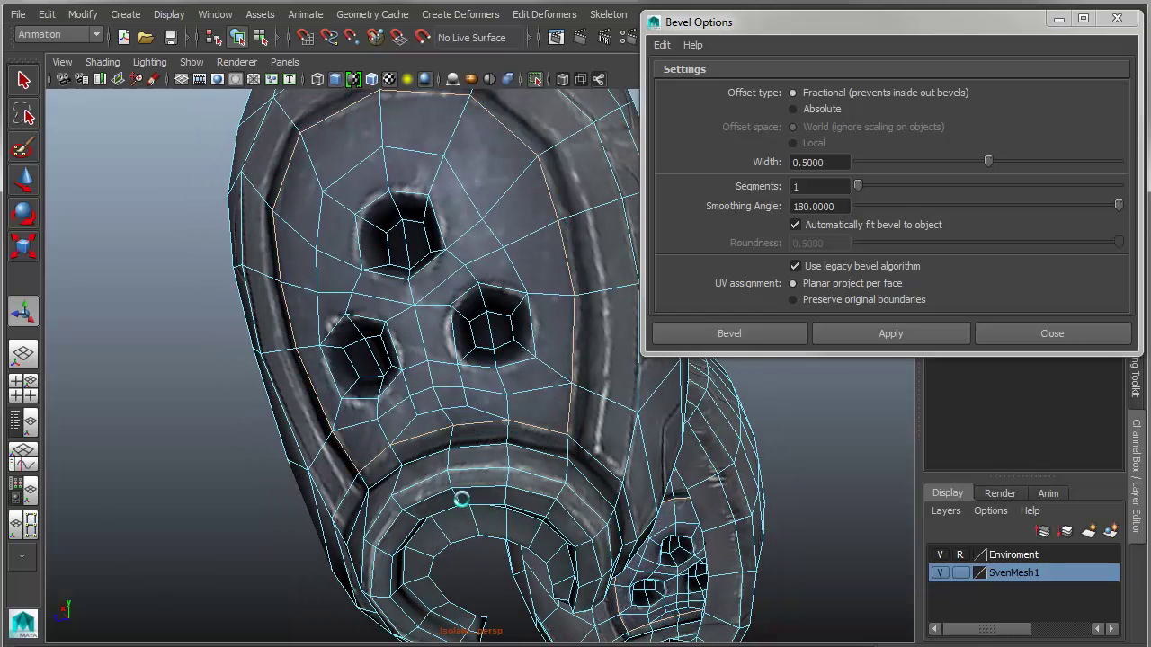
# Bevel the panel edge loop at width 0.5 and 1 segment without the legacy bevel algorithm, and close the options
pyautogui.keyDown('alt'); pyautogui.moveTo(462, 488); pyautogui.dragTo(464, 501, button='middle'); pyautogui.keyUp('alt')
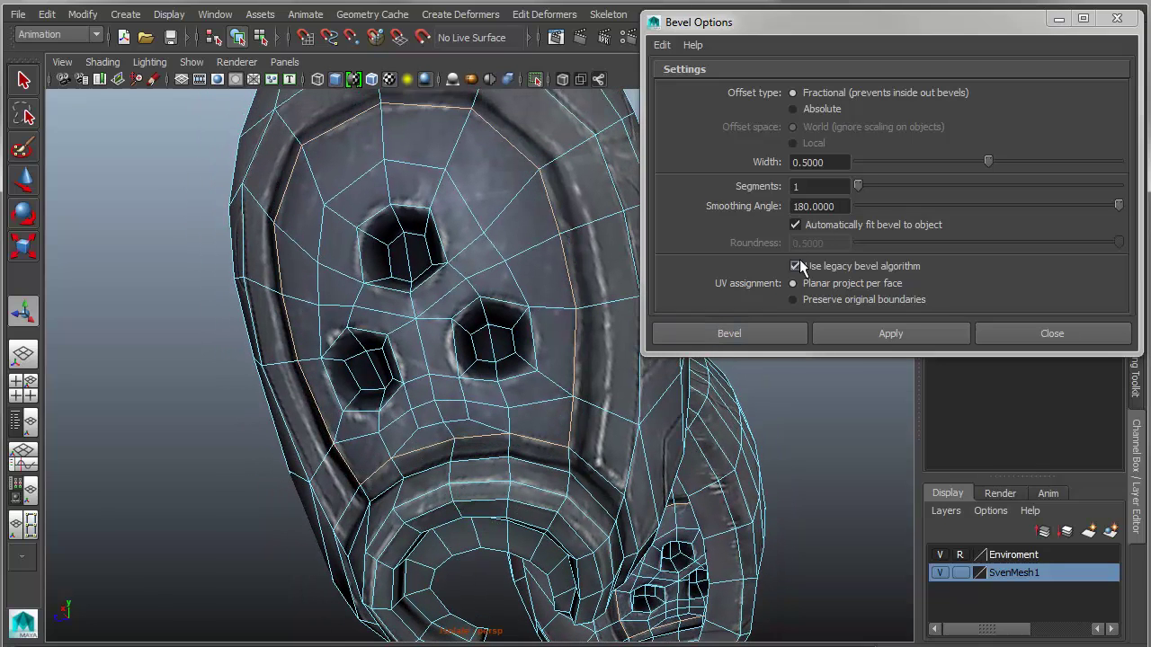
pyautogui.click(795, 266)
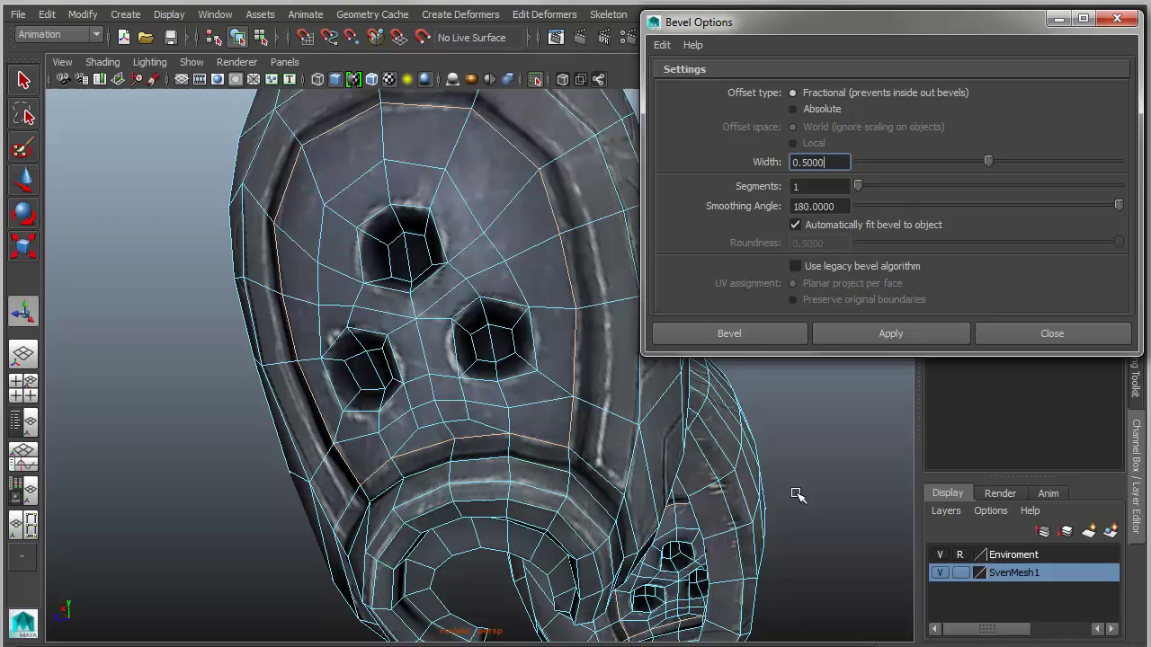
pyautogui.click(888, 334)
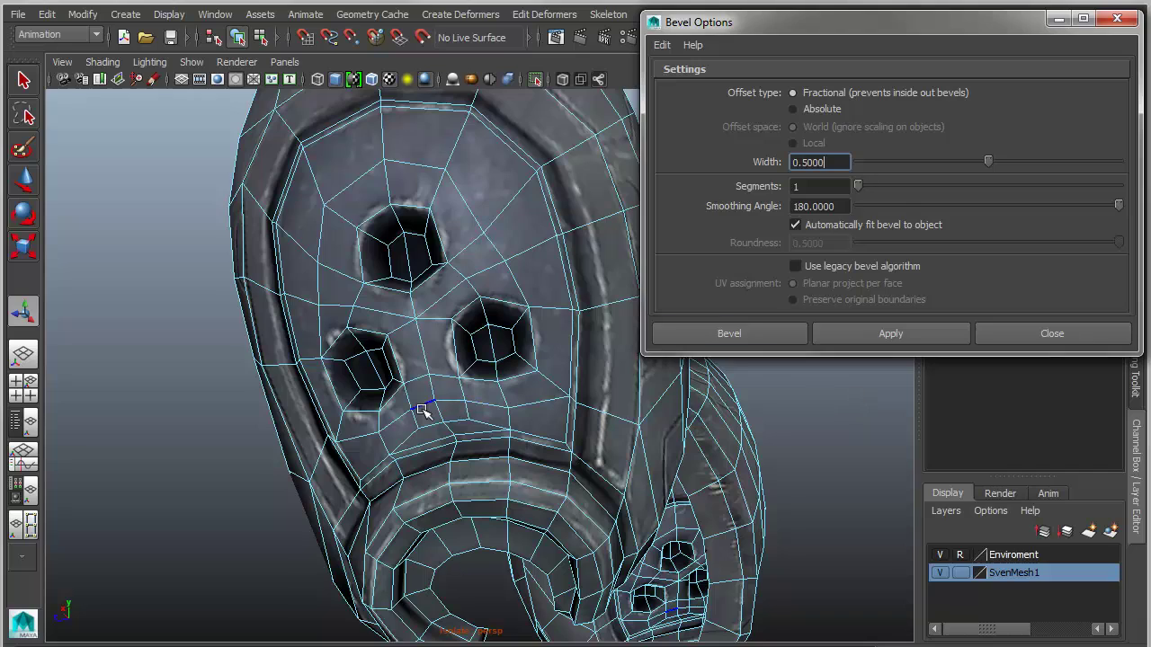
pyautogui.keyDown('alt'); pyautogui.moveTo(419, 411); pyautogui.dragTo(486, 402); pyautogui.keyUp('alt')
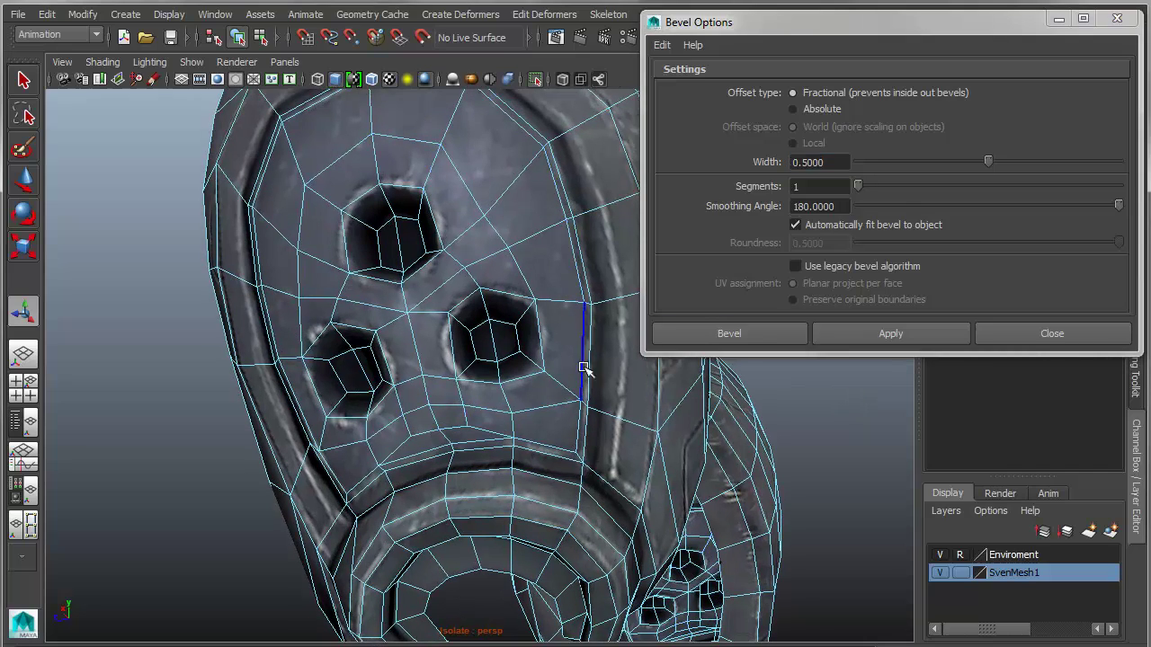
pyautogui.keyDown('alt'); pyautogui.moveTo(279, 351); pyautogui.dragTo(432, 308); pyautogui.keyUp('alt')
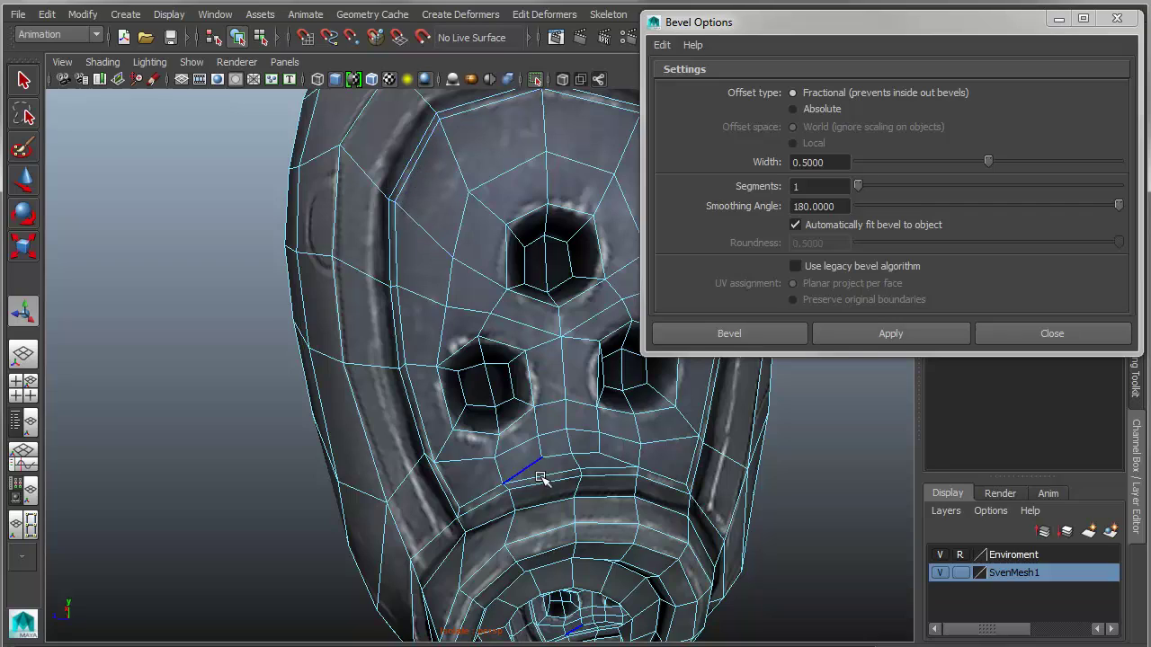
pyautogui.keyDown('alt'); pyautogui.moveTo(543, 480); pyautogui.dragTo(493, 487); pyautogui.keyUp('alt')
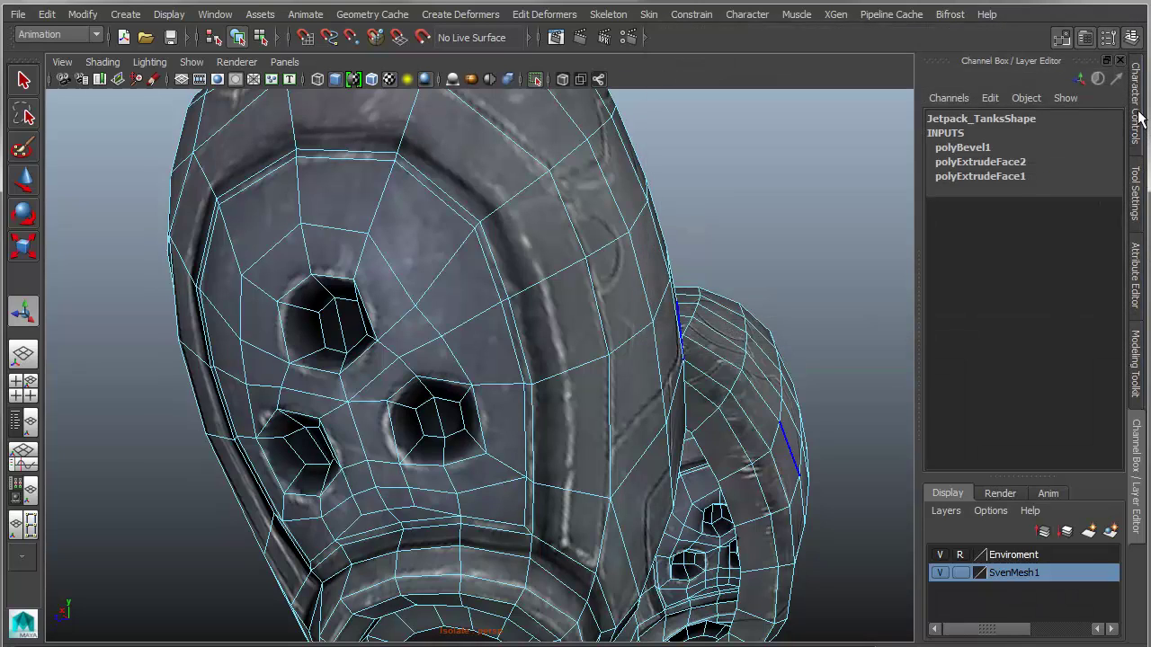
# Set the panel bevel's Fraction to 2 in its construction history
pyautogui.click(1138, 466)
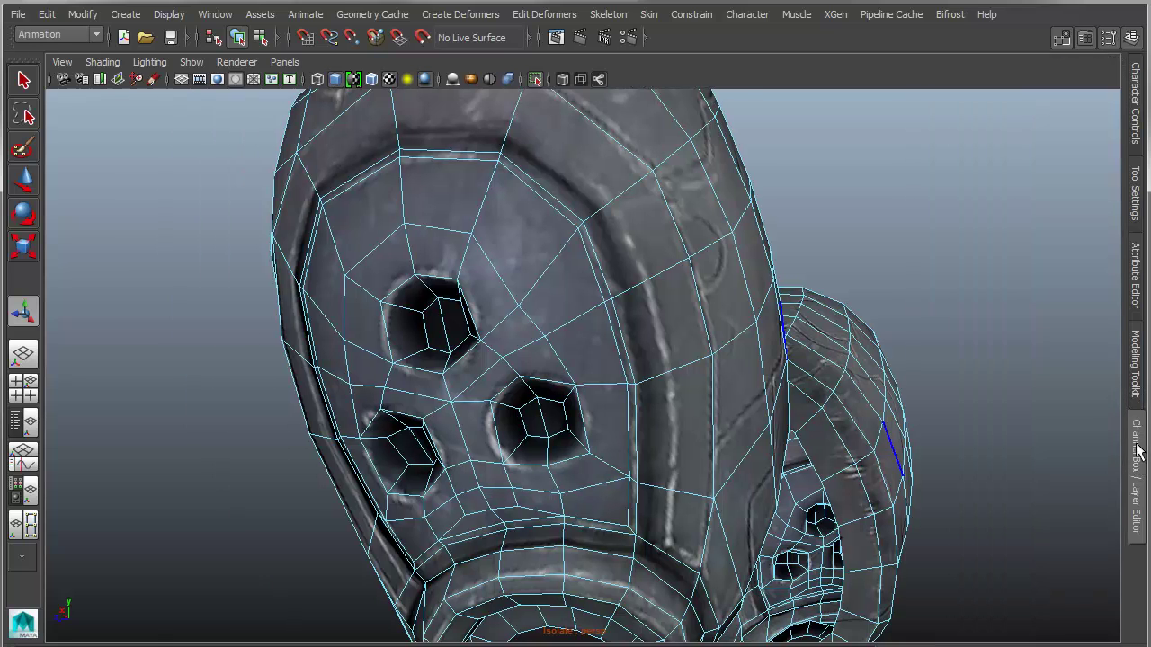
pyautogui.click(1139, 453)
pyautogui.click(955, 148)
pyautogui.keyDown('alt'); pyautogui.moveTo(500, 350); pyautogui.dragTo(544, 357); pyautogui.keyUp('alt')
pyautogui.click(1082, 189)
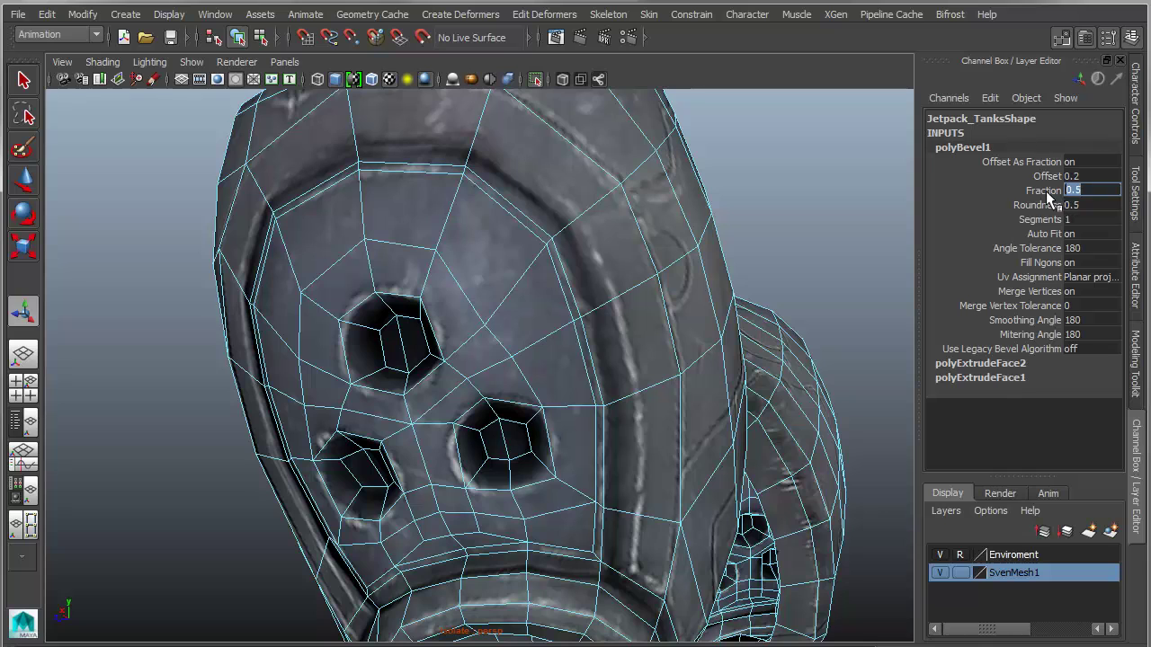
pyautogui.click(1043, 191)
pyautogui.moveTo(750, 219)
pyautogui.mouseDown(button='middle')
pyautogui.moveTo(765, 218)
pyautogui.moveTo(734, 215)
pyautogui.moveTo(767, 217)
pyautogui.mouseUp(button='middle')
pyautogui.click(1081, 190)
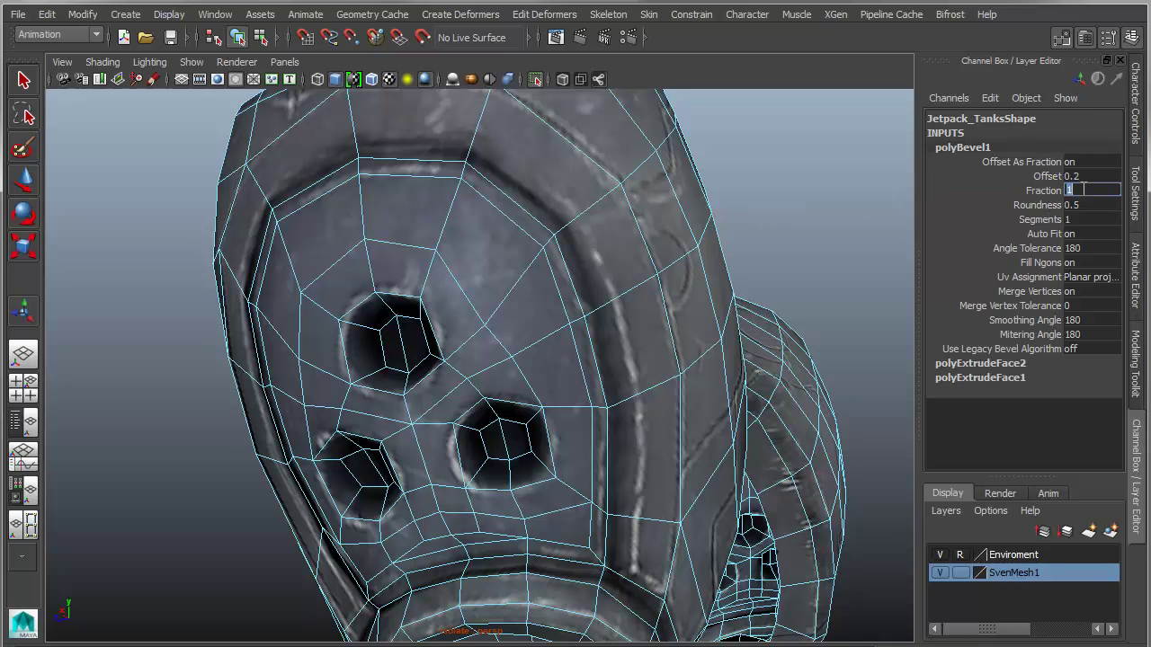
pyautogui.write('2')
pyautogui.press('Return')
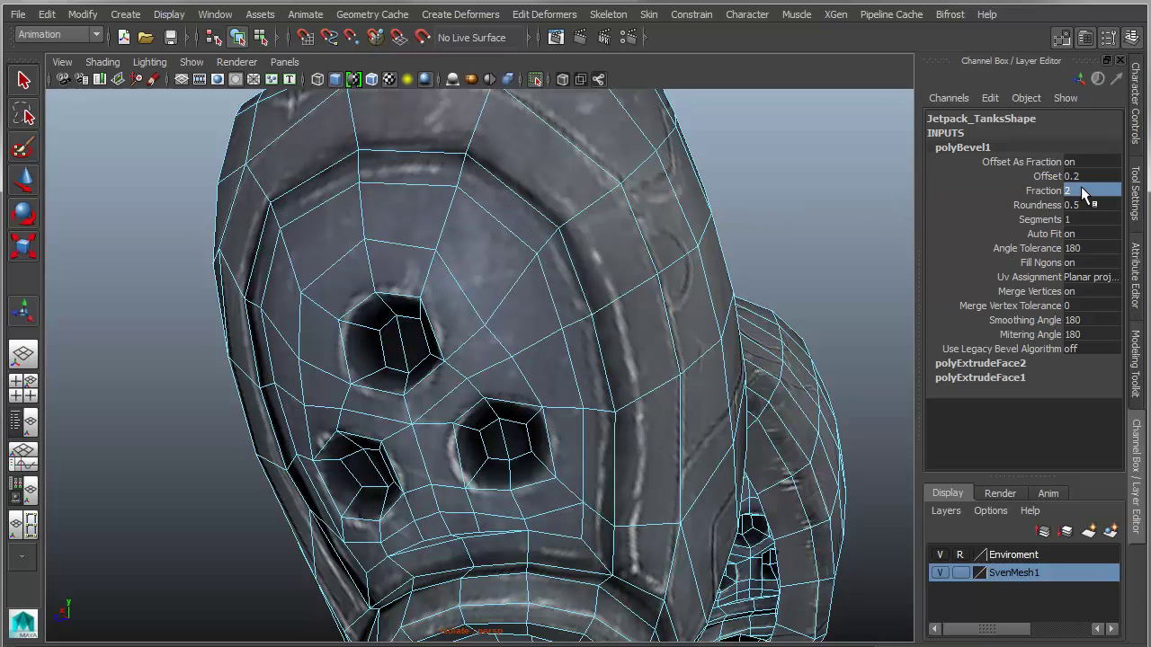
# Set the panel bevel's Segments to 2
pyautogui.keyDown('alt'); pyautogui.moveTo(486, 382); pyautogui.dragTo(545, 364); pyautogui.keyUp('alt')
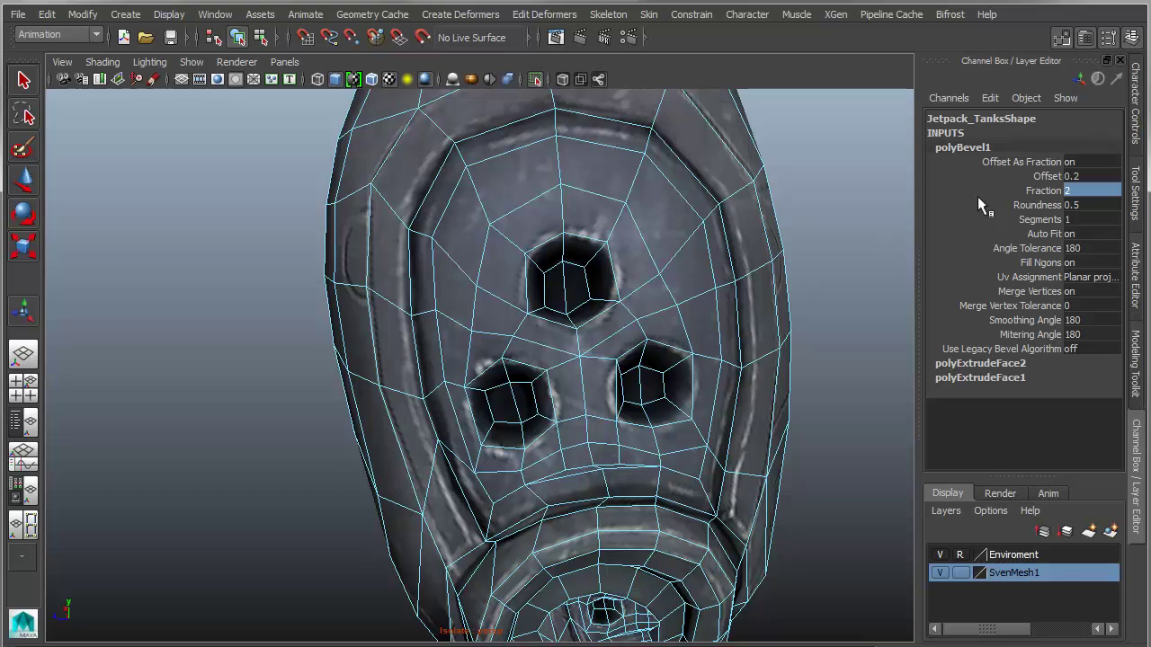
pyautogui.click(1041, 219)
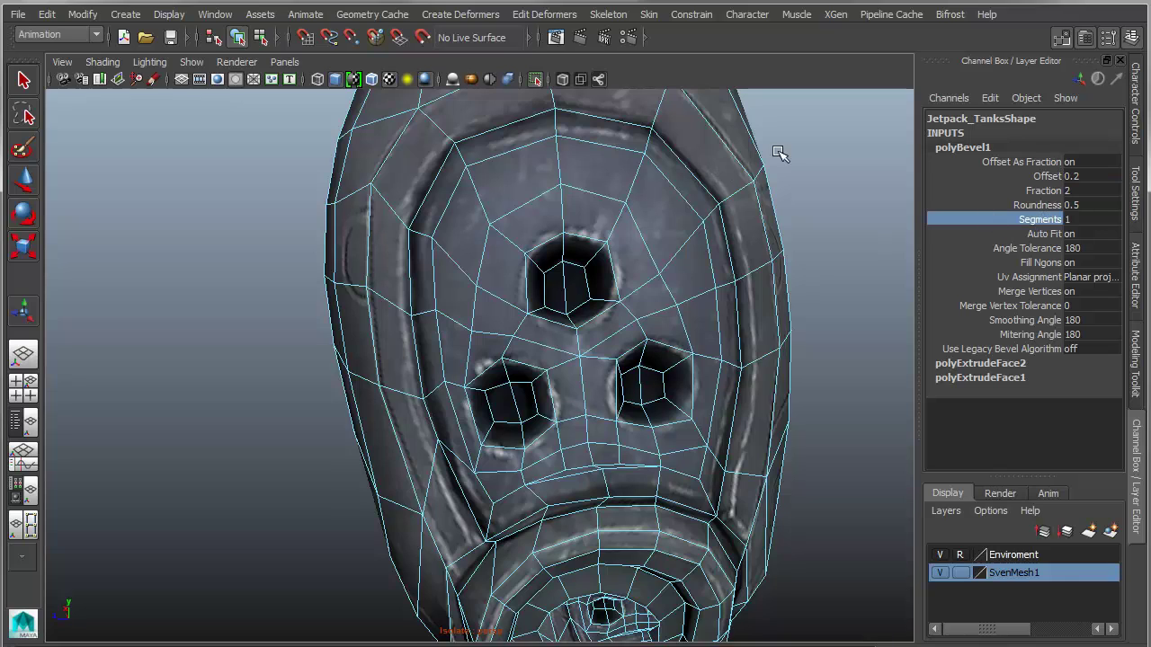
pyautogui.moveTo(771, 151)
pyautogui.mouseDown(button='middle')
pyautogui.moveTo(805, 153)
pyautogui.moveTo(789, 152)
pyautogui.mouseUp(button='middle')
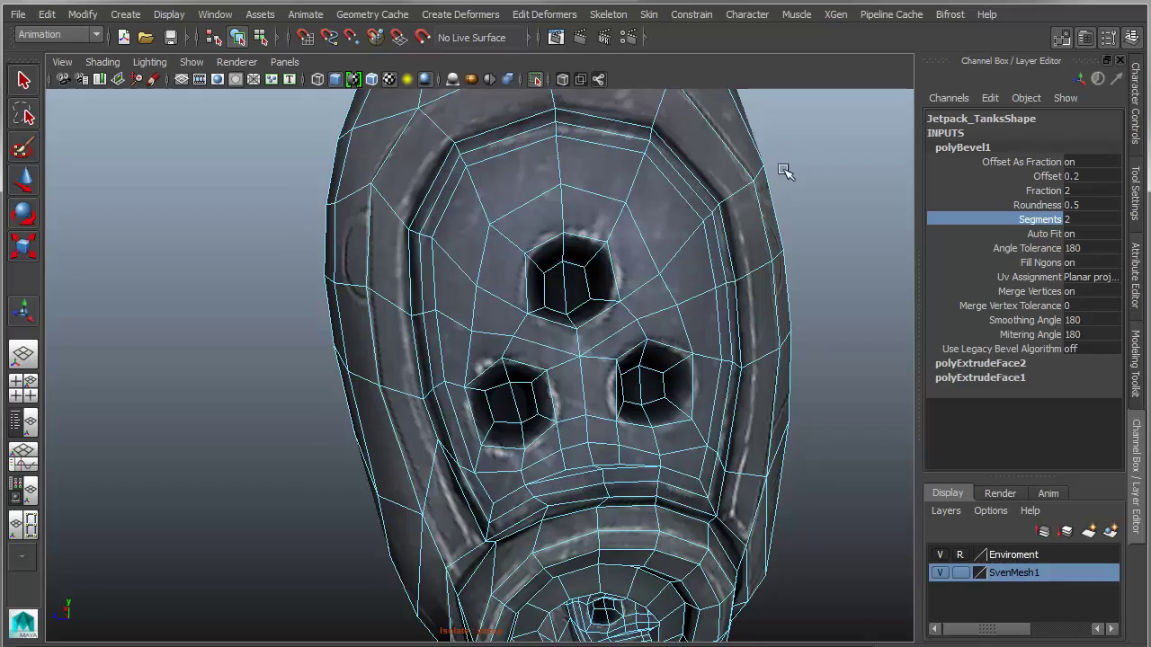
# Return the beveled tanks to object mode and turn off their isolation to show the whole character again
pyautogui.keyDown('alt'); pyautogui.moveTo(783, 172); pyautogui.dragTo(692, 240); pyautogui.keyUp('alt')
pyautogui.keyDown('alt'); pyautogui.moveTo(670, 359); pyautogui.dragTo(712, 397); pyautogui.keyUp('alt')
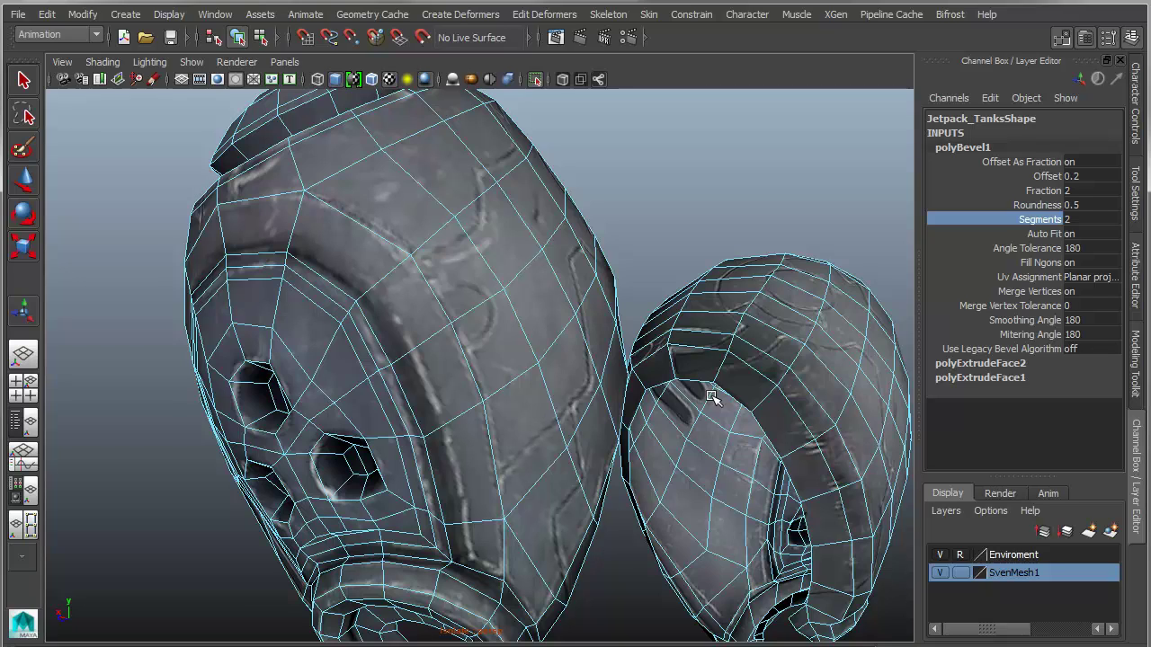
pyautogui.keyDown('alt'); pyautogui.moveTo(737, 416); pyautogui.dragTo(399, 398); pyautogui.keyUp('alt')
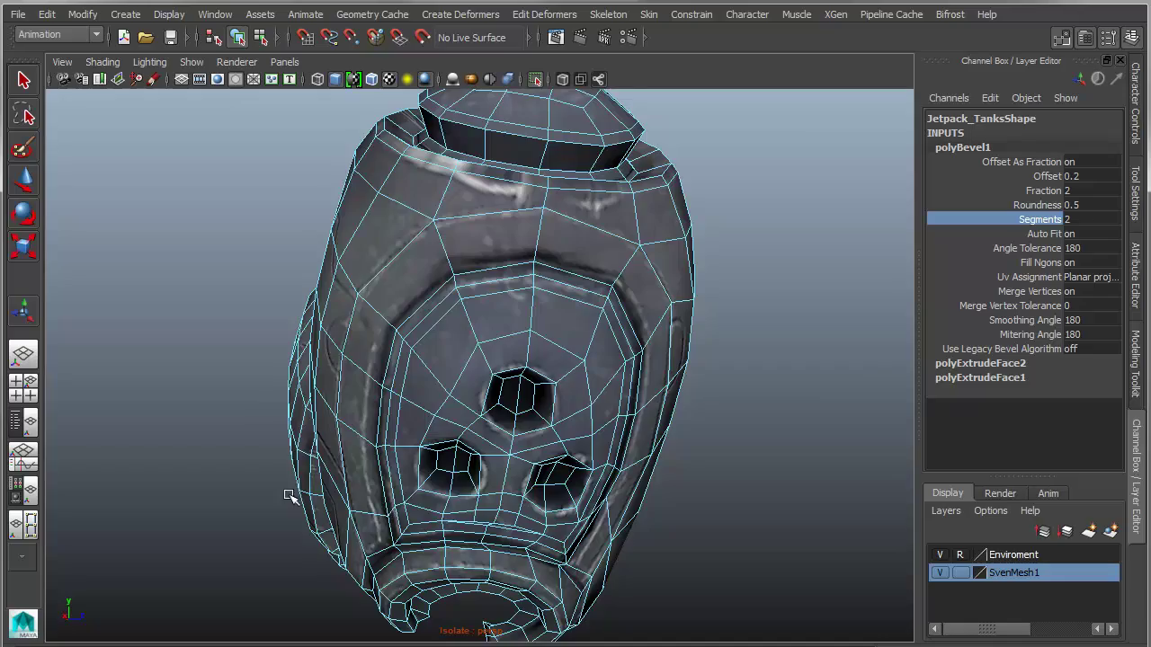
pyautogui.keyDown('alt'); pyautogui.moveTo(291, 498); pyautogui.dragTo(547, 495); pyautogui.keyUp('alt')
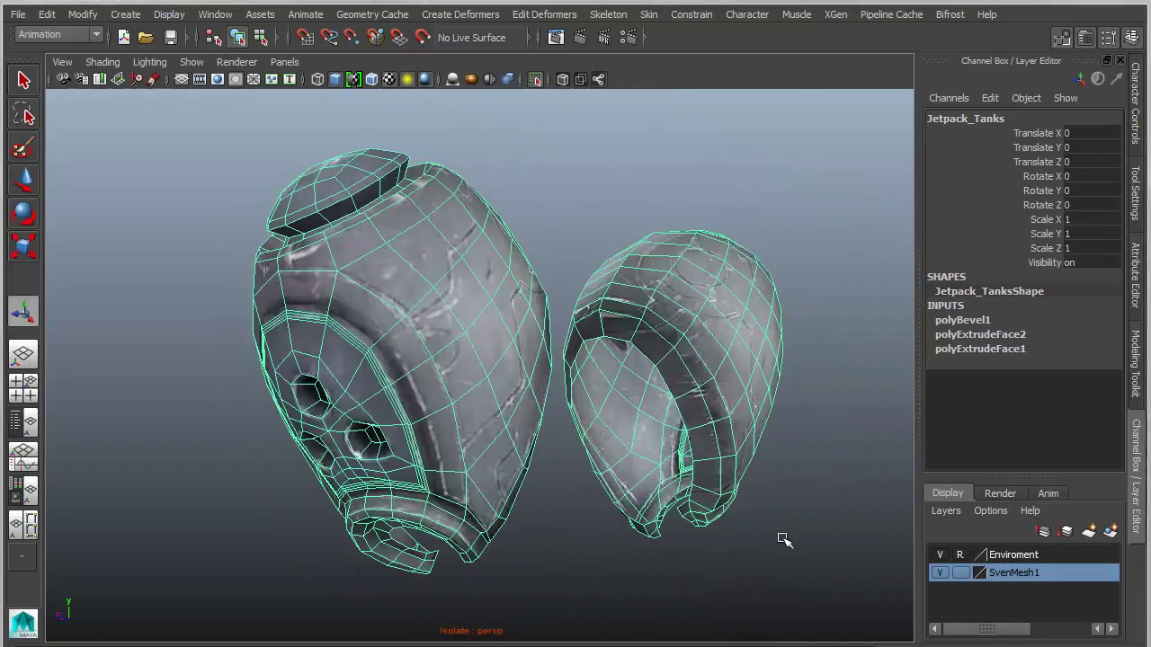
pyautogui.scroll(-2, 783, 539)
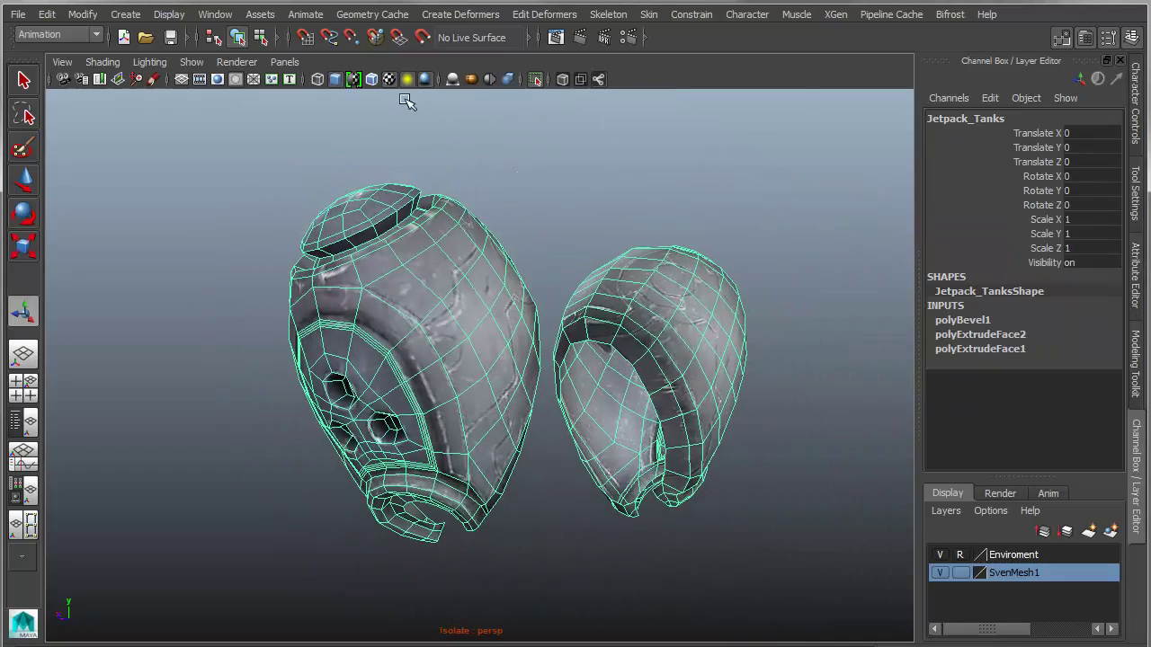
pyautogui.click(191, 61)
pyautogui.moveTo(203, 87)
pyautogui.click(362, 101)
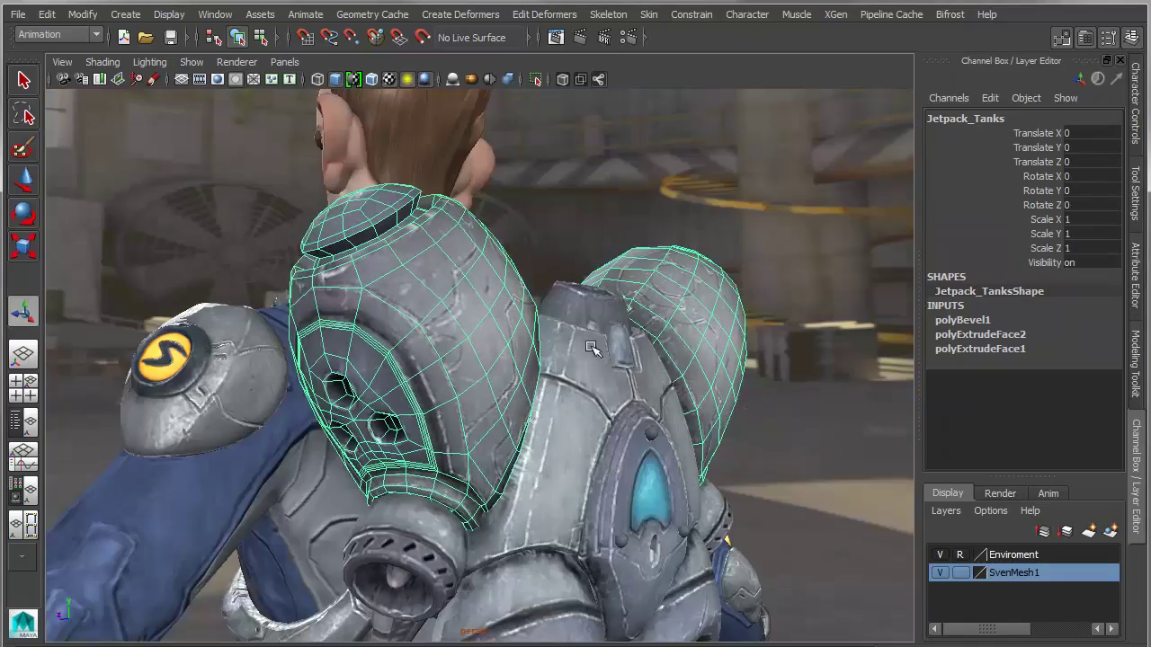
# Select the jetpack door between the tanks and isolate it in the viewport
pyautogui.keyDown('alt'); pyautogui.moveTo(591, 349); pyautogui.dragTo(494, 358); pyautogui.keyUp('alt')
pyautogui.keyDown('alt'); pyautogui.moveTo(512, 409); pyautogui.dragTo(516, 306, button='middle'); pyautogui.keyUp('alt')
pyautogui.click(520, 371)
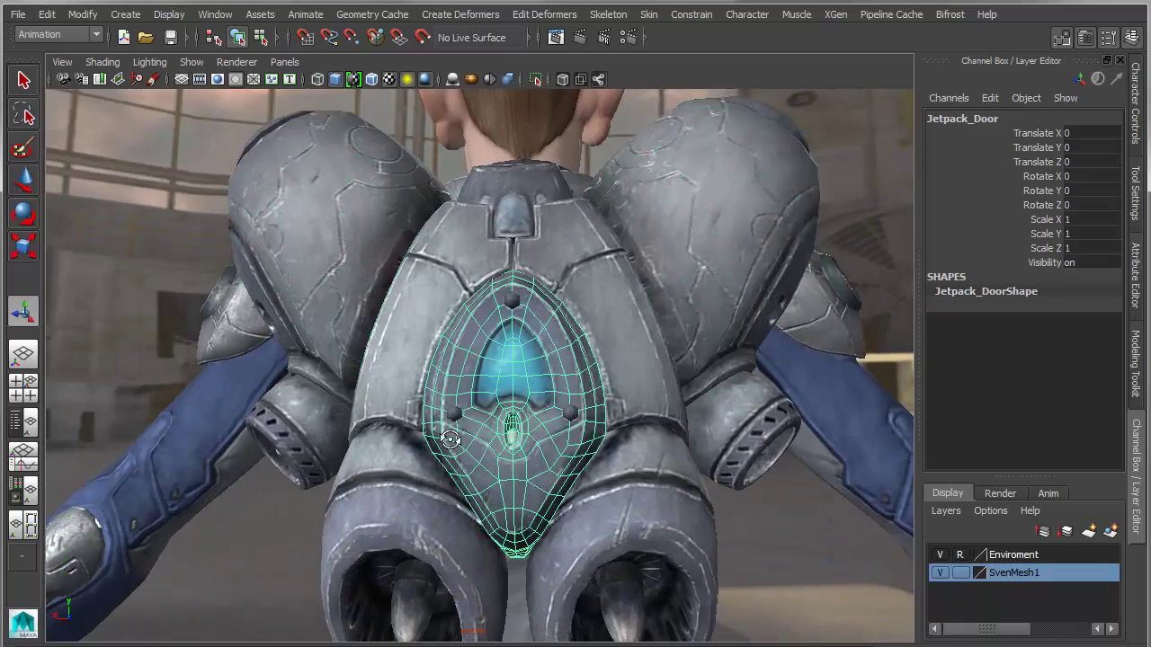
pyautogui.keyDown('alt'); pyautogui.moveTo(451, 440); pyautogui.dragTo(450, 439); pyautogui.keyUp('alt')
pyautogui.keyDown('alt'); pyautogui.moveTo(450, 439); pyautogui.dragTo(539, 469, button='right'); pyautogui.keyUp('alt')
pyautogui.keyDown('alt'); pyautogui.moveTo(539, 469); pyautogui.dragTo(518, 458, button='middle'); pyautogui.keyUp('alt')
pyautogui.keyDown('alt'); pyautogui.moveTo(518, 458); pyautogui.dragTo(560, 460, button='right'); pyautogui.keyUp('alt')
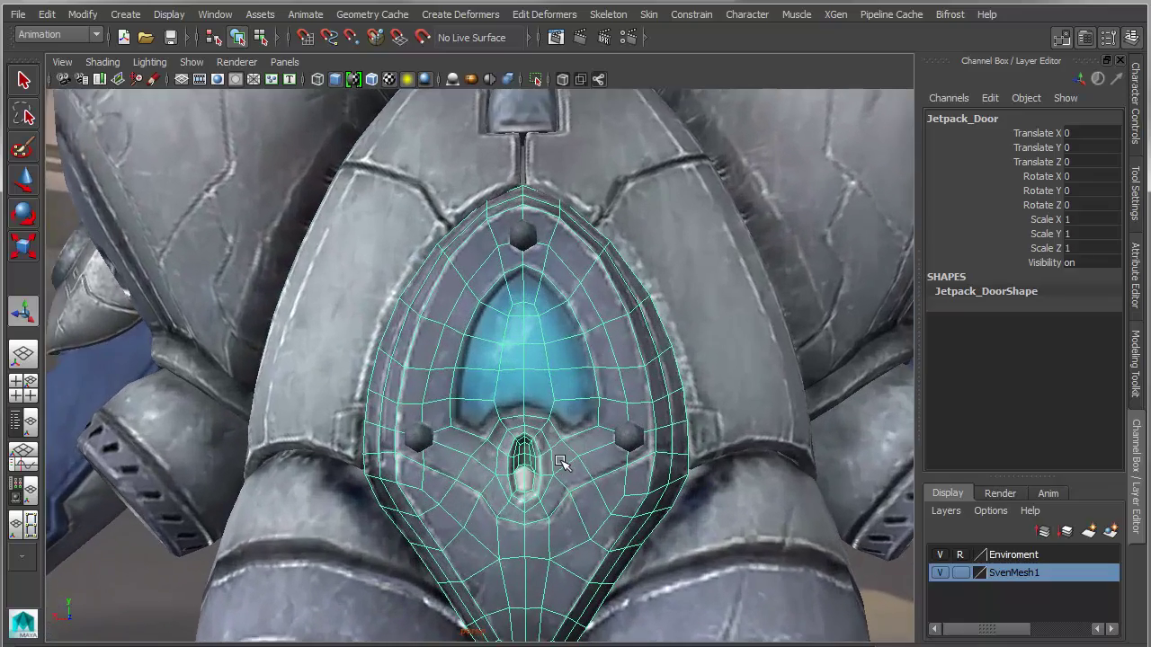
pyautogui.keyDown('alt'); pyautogui.moveTo(559, 463); pyautogui.dragTo(546, 437); pyautogui.keyUp('alt')
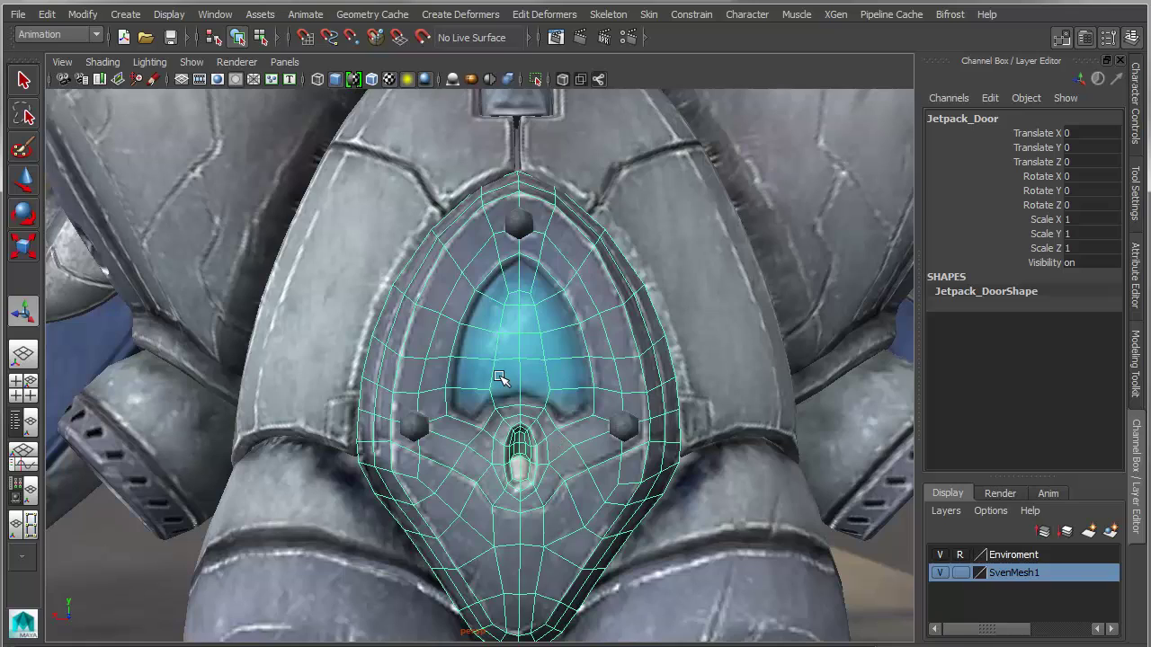
pyautogui.keyDown('alt'); pyautogui.moveTo(500, 377); pyautogui.dragTo(563, 411, button='right'); pyautogui.keyUp('alt')
pyautogui.keyDown('alt'); pyautogui.moveTo(563, 411); pyautogui.dragTo(535, 423, button='middle'); pyautogui.keyUp('alt')
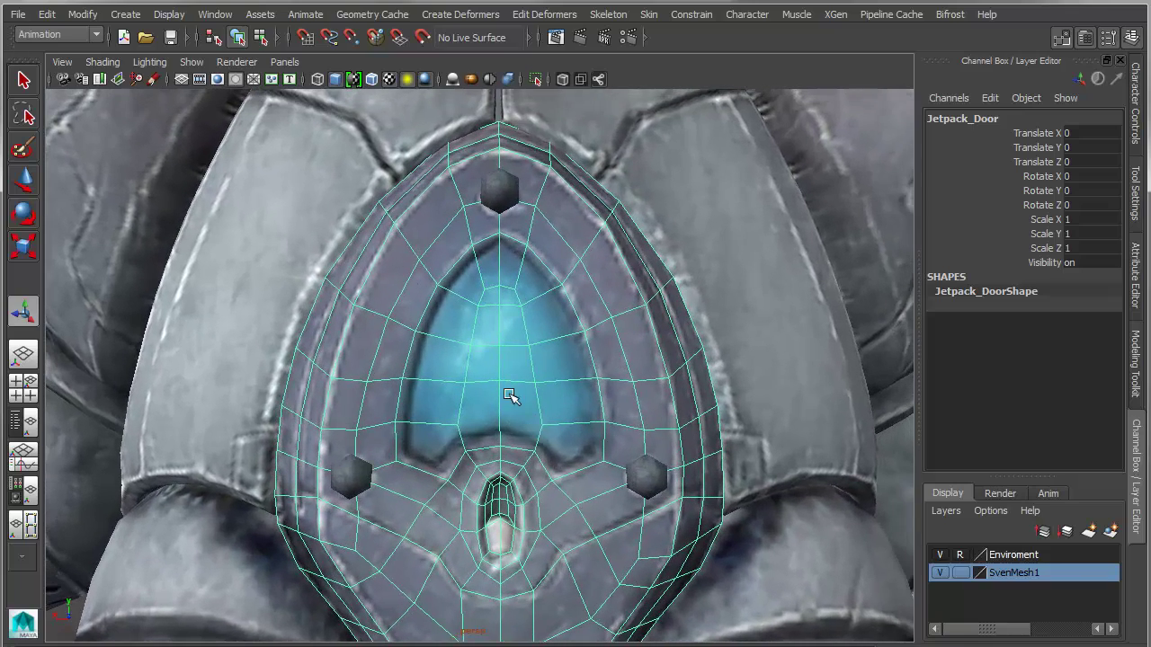
pyautogui.click(192, 61)
pyautogui.moveTo(225, 88)
pyautogui.click(377, 99)
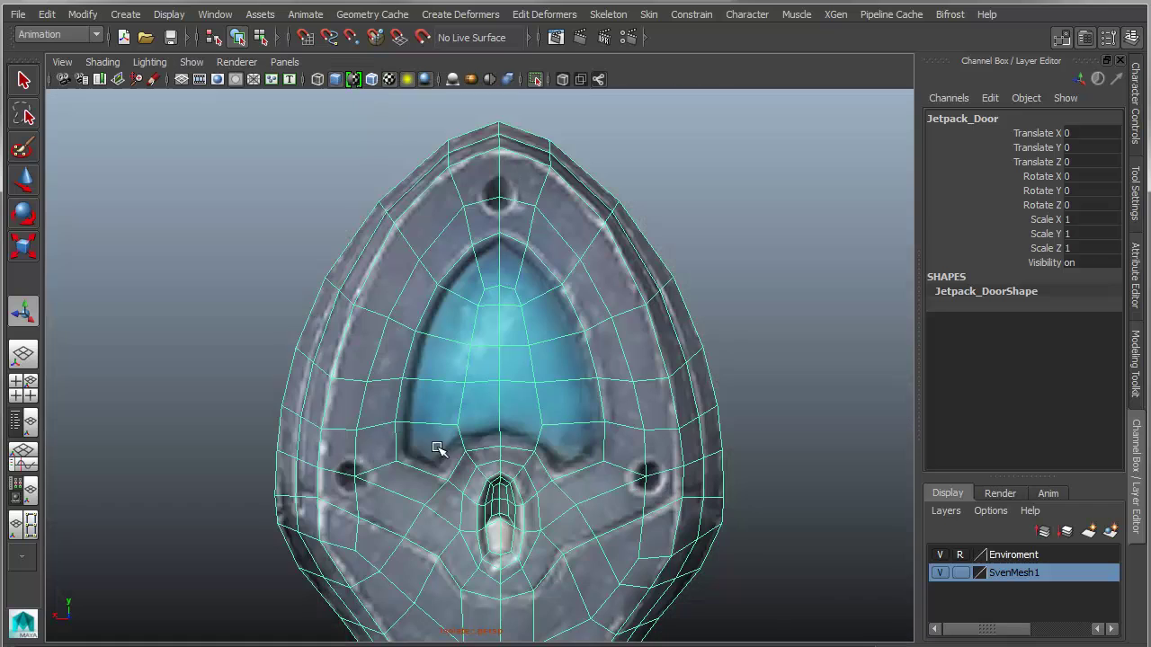
# Use the Multi-Cut tool to insert an edge loop following the arched outline of the door's blue window
pyautogui.scroll(4, 438, 449)
pyautogui.keyDown('shift'); pyautogui.moveTo(521, 369); pyautogui.dragTo(450, 370, button='right'); pyautogui.keyUp('shift')
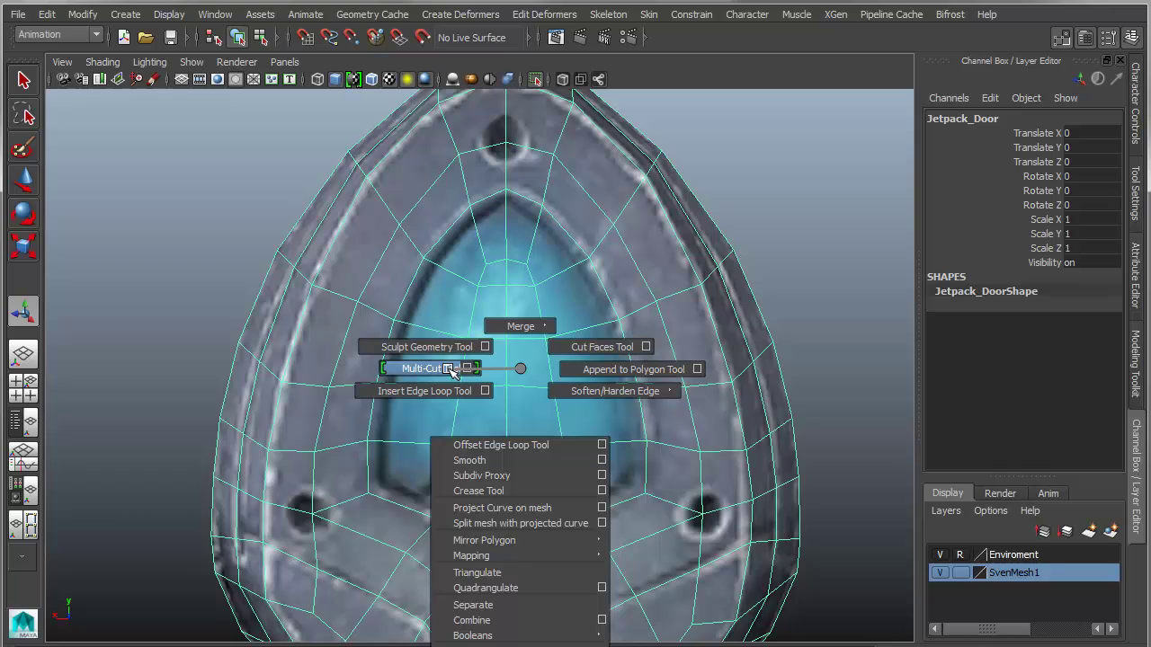
pyautogui.keyDown('shift'); pyautogui.moveTo(453, 371); pyautogui.dragTo(449, 374, button='right'); pyautogui.keyUp('shift')
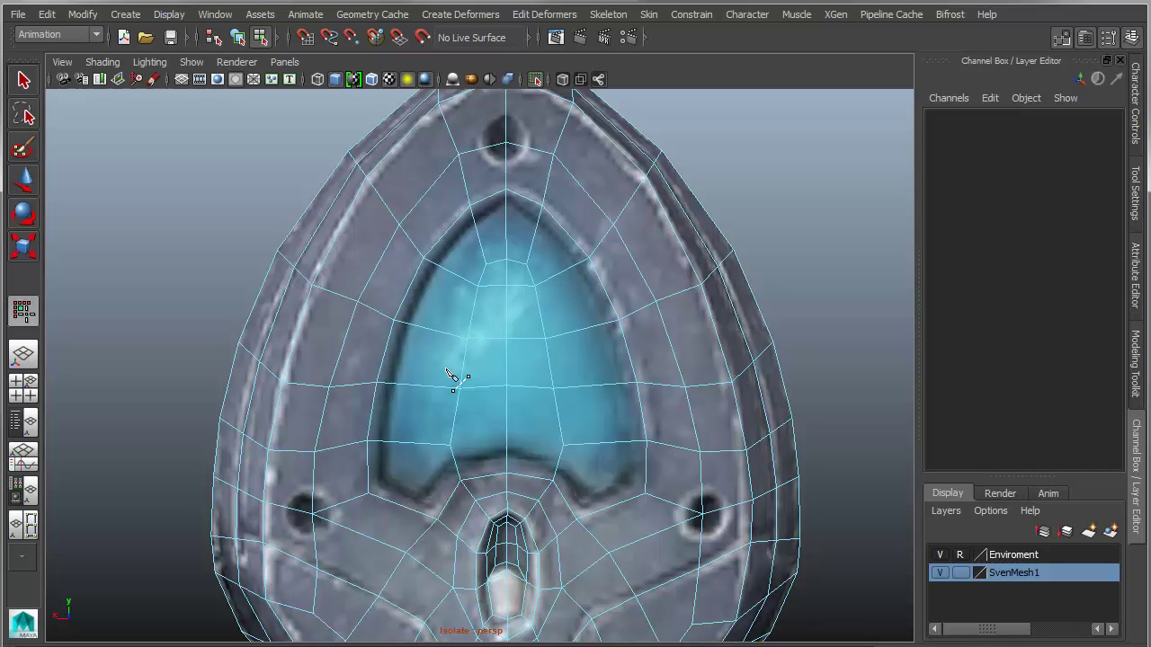
pyautogui.moveTo(448, 370)
pyautogui.keyDown('alt'); pyautogui.mouseDown()
pyautogui.moveTo(470, 384)
pyautogui.moveTo(454, 368)
pyautogui.mouseUp(); pyautogui.keyUp('alt')
pyautogui.click(434, 484)
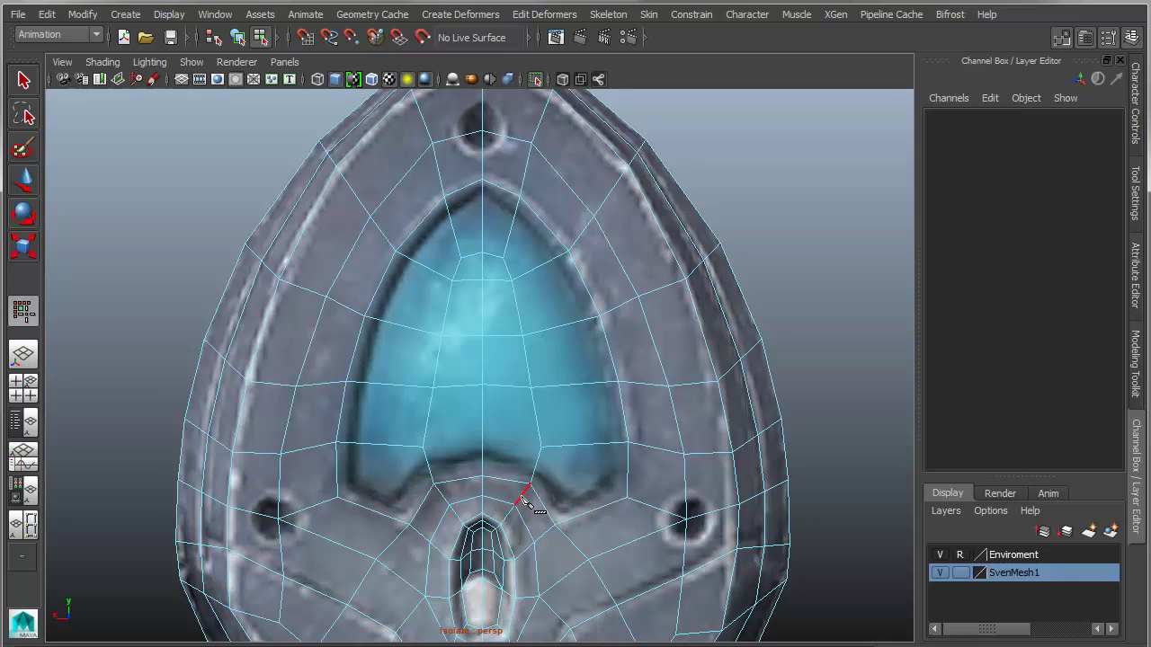
pyautogui.keyDown('alt'); pyautogui.moveTo(480, 495); pyautogui.dragTo(411, 465); pyautogui.keyUp('alt')
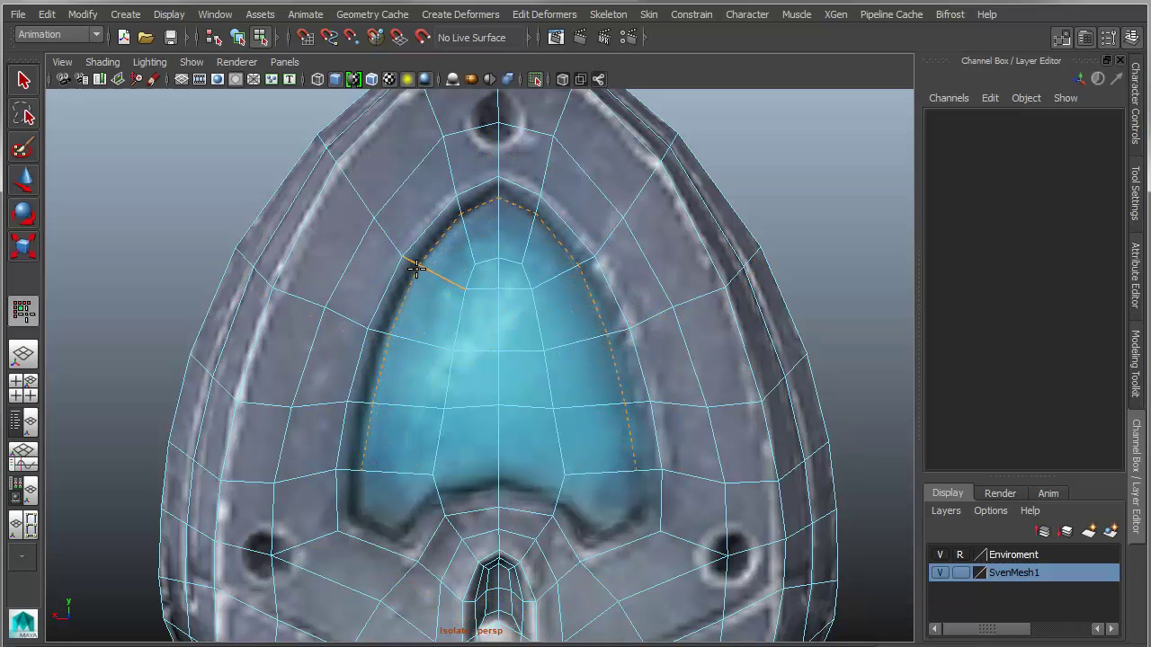
pyautogui.keyDown('ctrl'); pyautogui.click(415, 268); pyautogui.keyUp('ctrl')
pyautogui.keyDown('alt'); pyautogui.moveTo(390, 432); pyautogui.dragTo(628, 249); pyautogui.keyUp('alt')
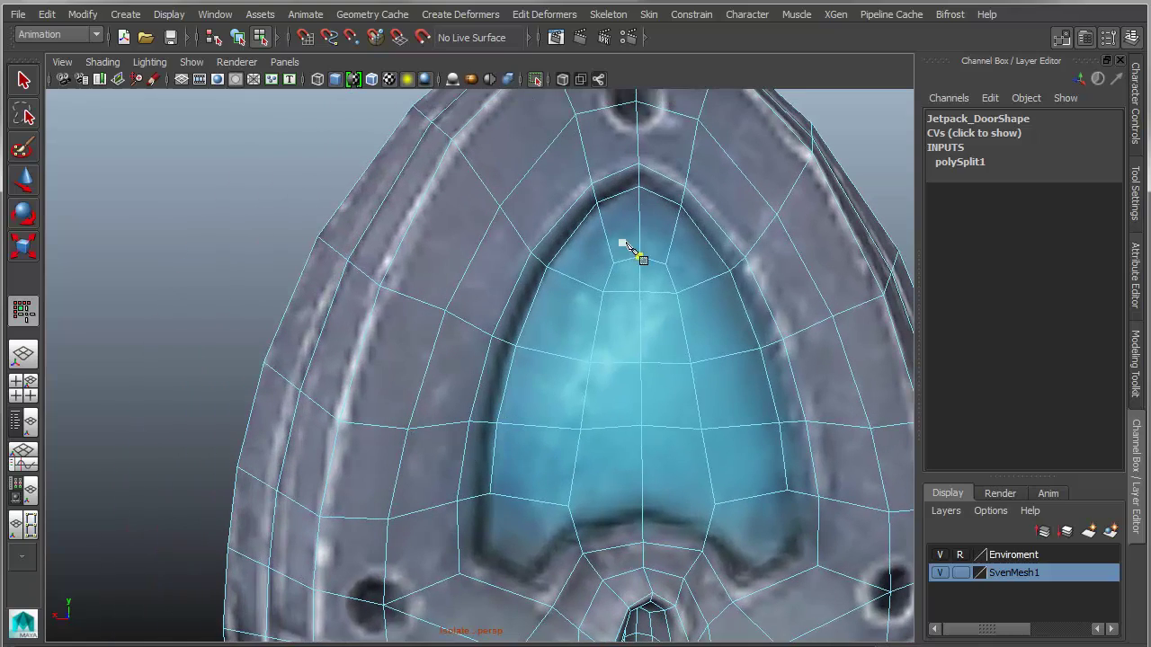
pyautogui.click(489, 493)
pyautogui.press('BackSpace')
pyautogui.keyDown('alt'); pyautogui.moveTo(521, 475); pyautogui.dragTo(503, 439, button='middle'); pyautogui.keyUp('alt')
pyautogui.scroll(3, 504, 440)
pyautogui.click(260, 318)
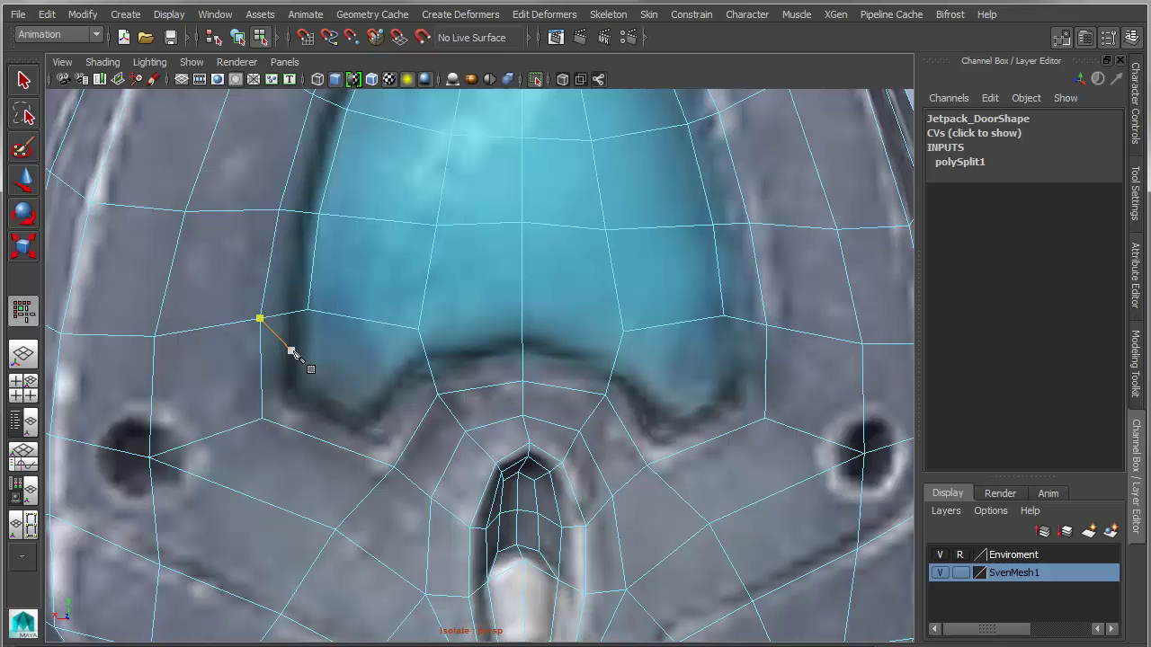
pyautogui.press('BackSpace')
# Place Multi-Cut points along the window's notched lower outline, joining the two lower ends of the arched edge loop
pyautogui.click(307, 310)
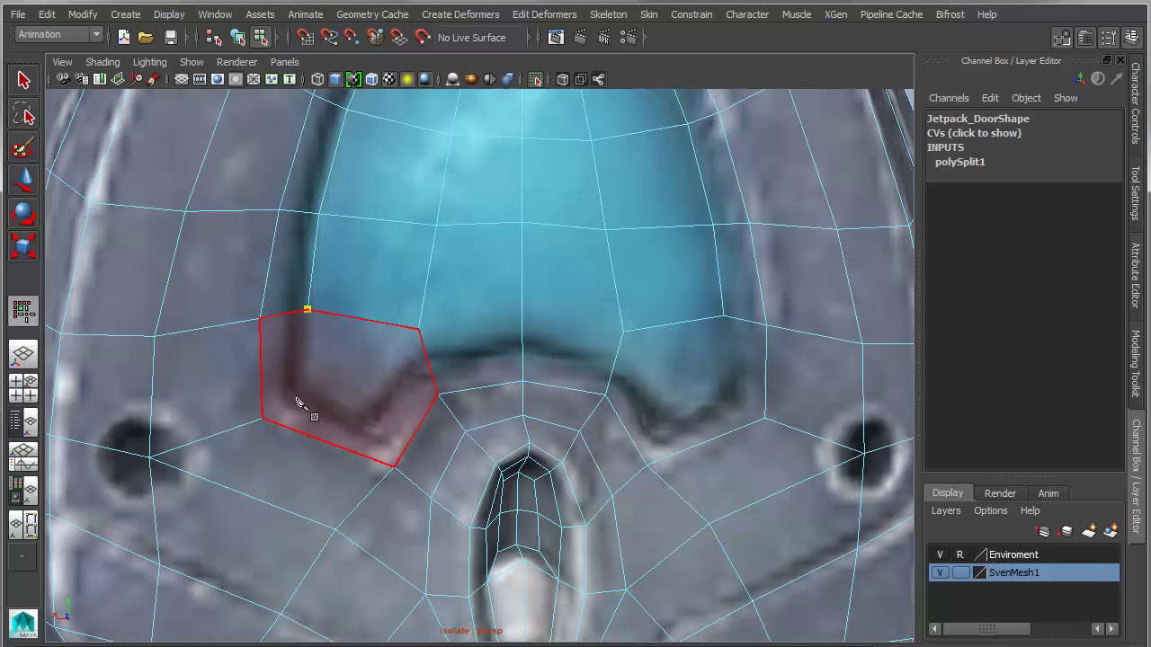
pyautogui.click(299, 396)
pyautogui.click(366, 426)
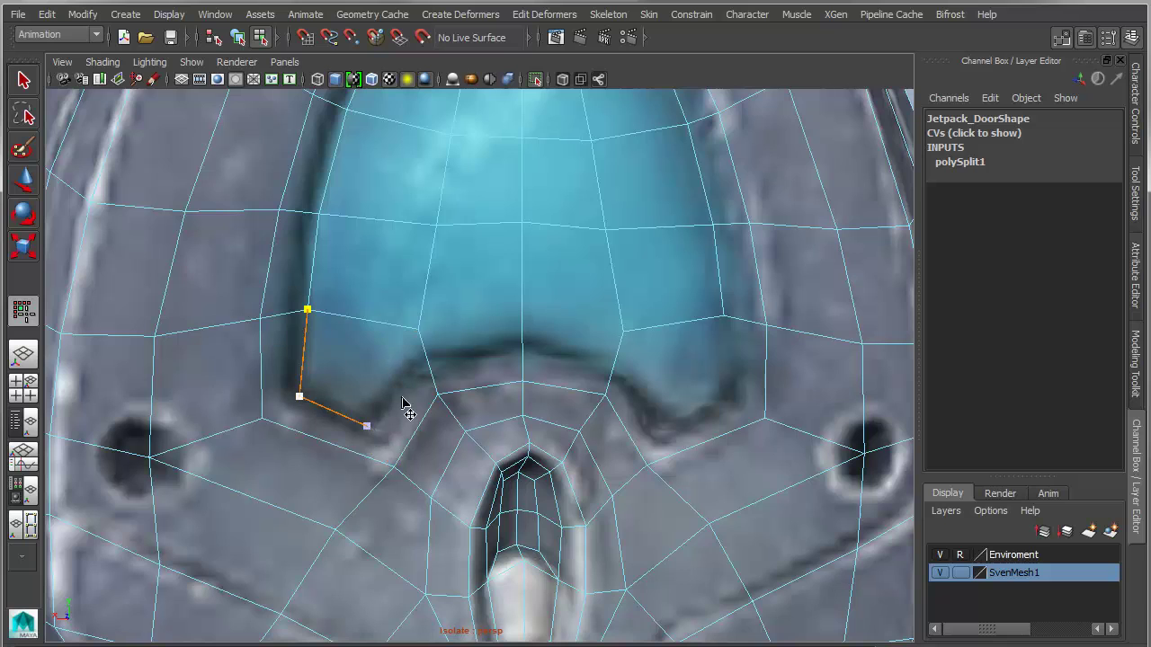
pyautogui.click(427, 361)
pyautogui.keyDown('alt'); pyautogui.moveTo(559, 437); pyautogui.dragTo(423, 420, button='middle'); pyautogui.keyUp('alt')
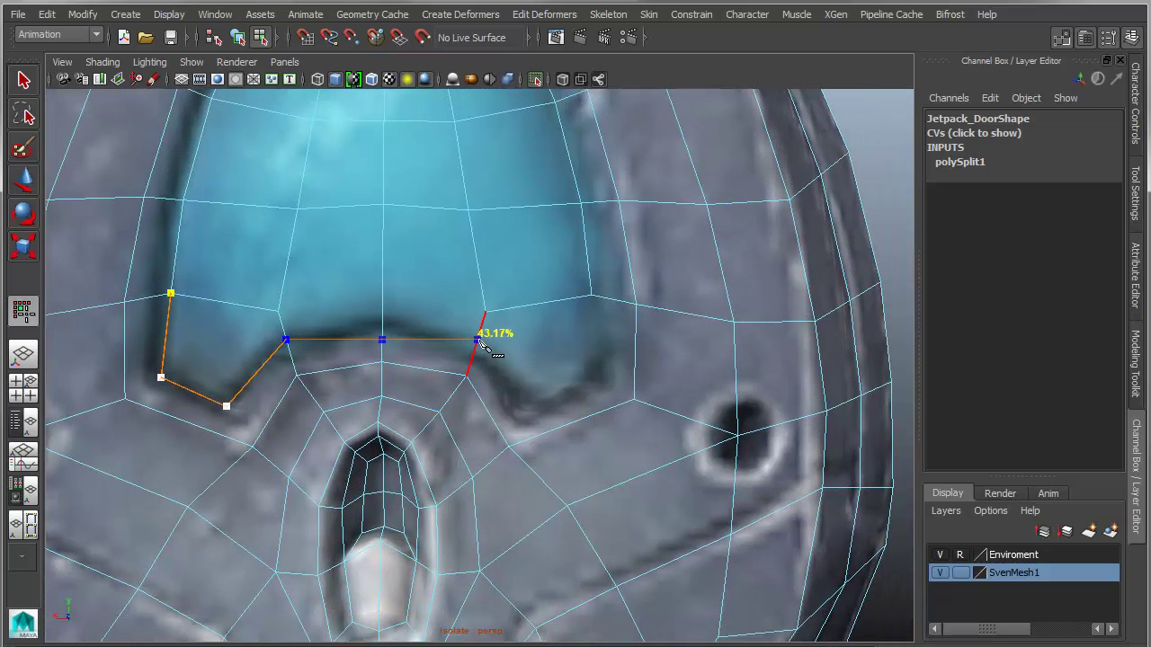
pyautogui.click(480, 342)
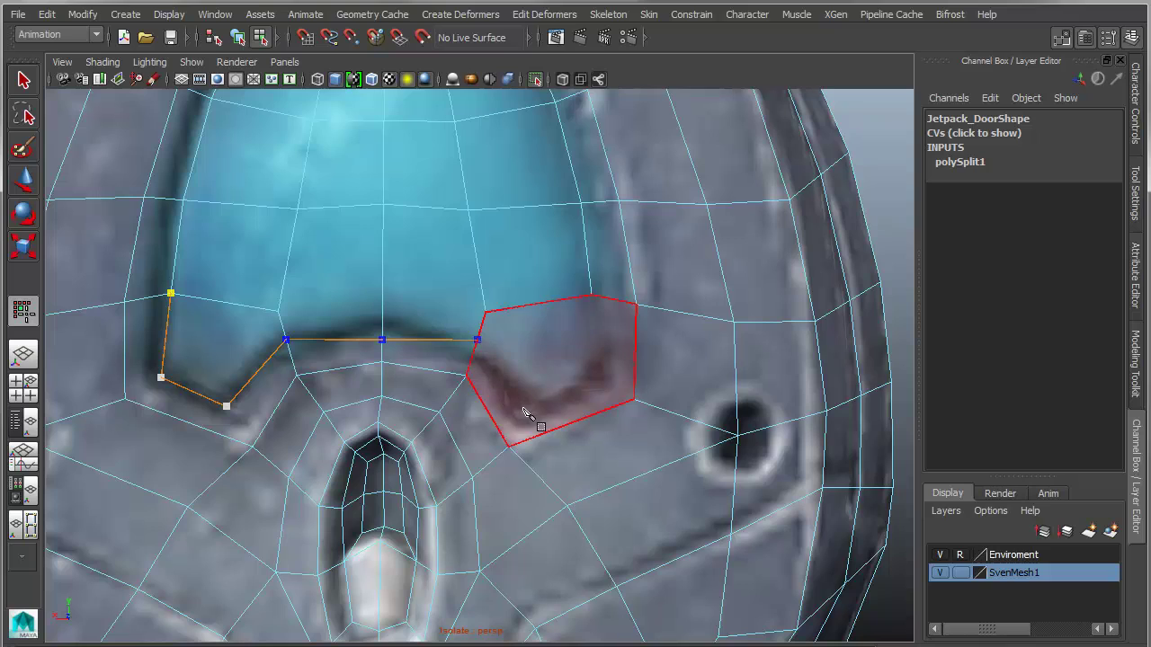
pyautogui.click(598, 386)
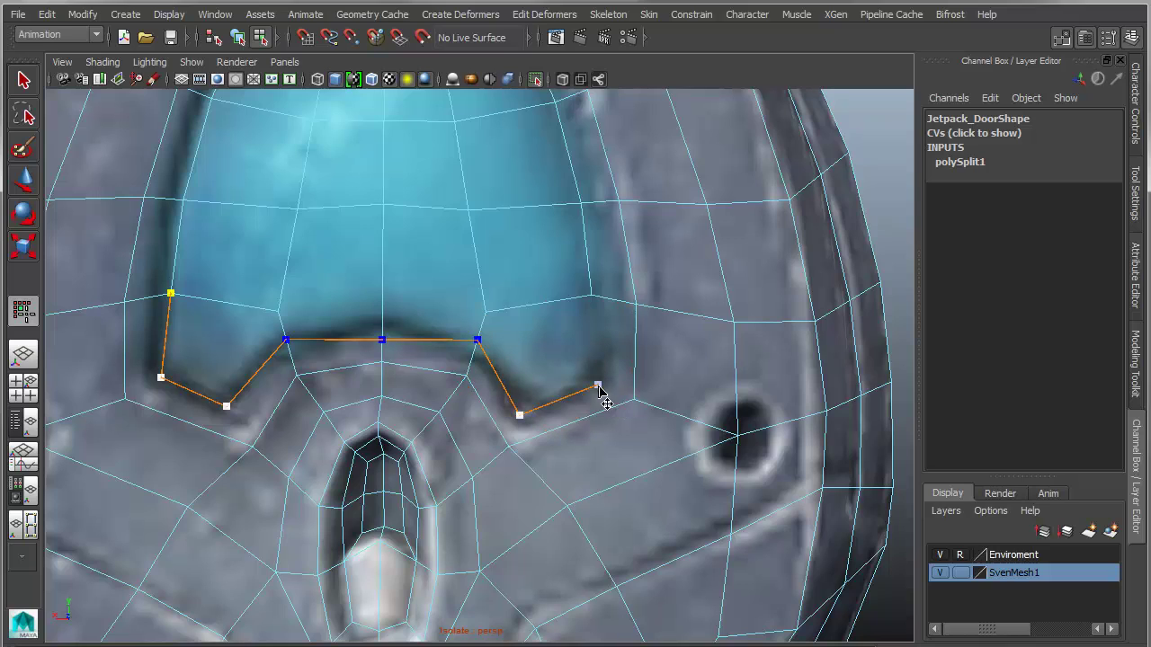
pyautogui.click(602, 301)
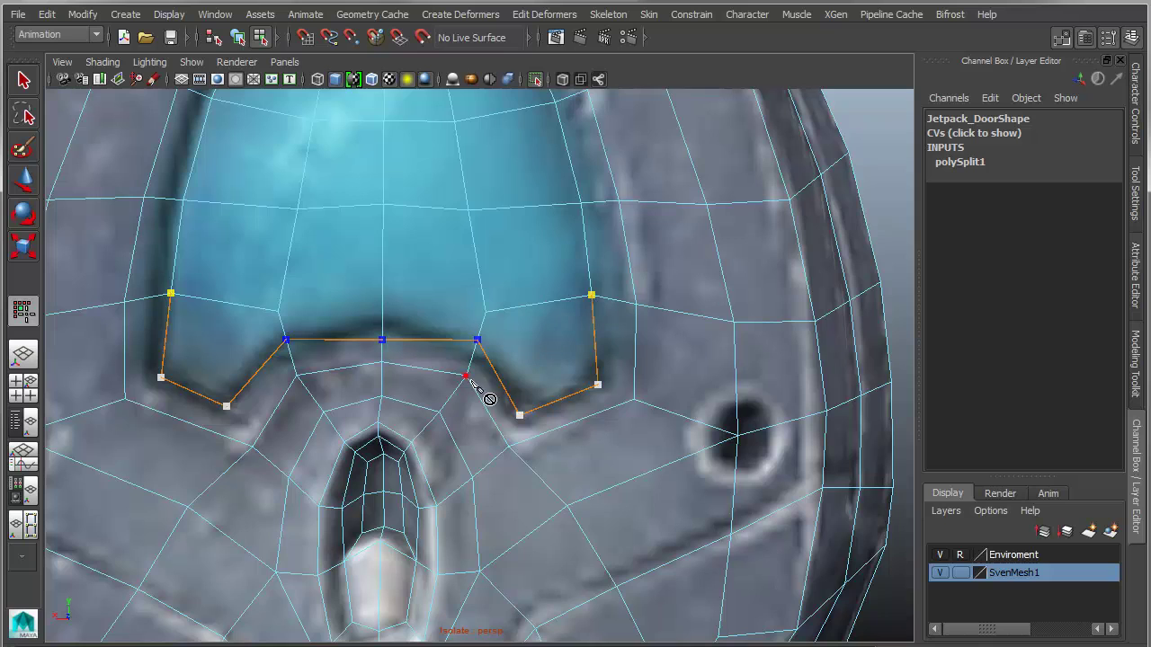
# Move the central cut point and the lower-left corner points onto the window's dark outline and complete the cut
pyautogui.keyDown('alt'); pyautogui.moveTo(349, 413); pyautogui.dragTo(426, 441, button='middle'); pyautogui.keyUp('alt')
pyautogui.scroll(2, 413, 474)
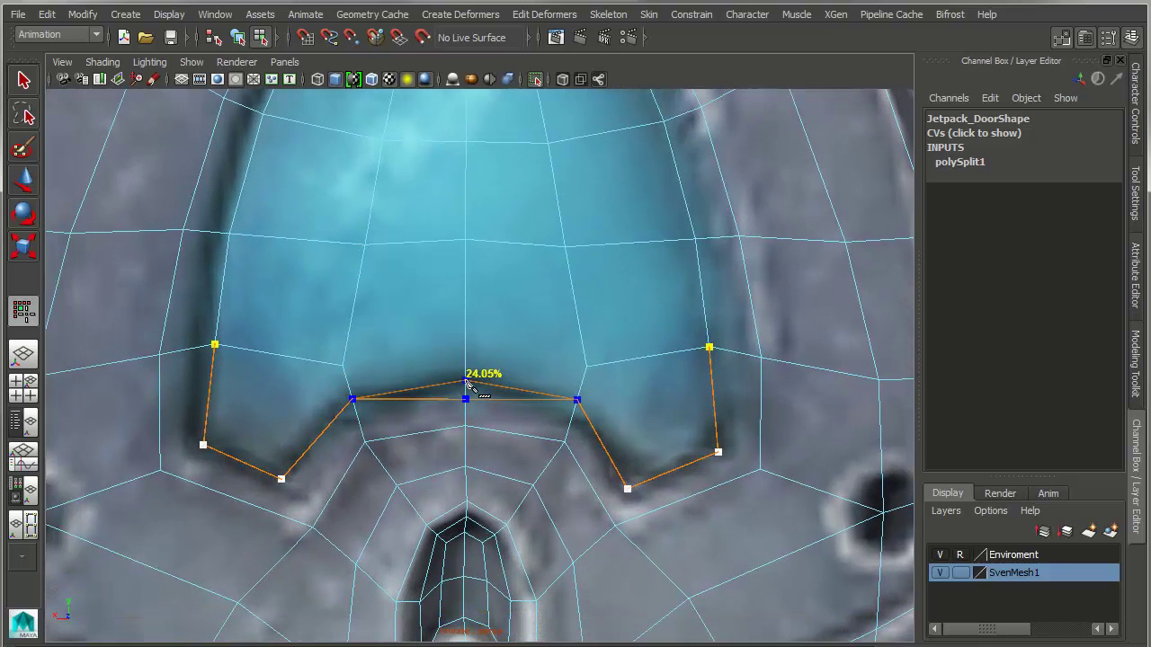
pyautogui.click(466, 383)
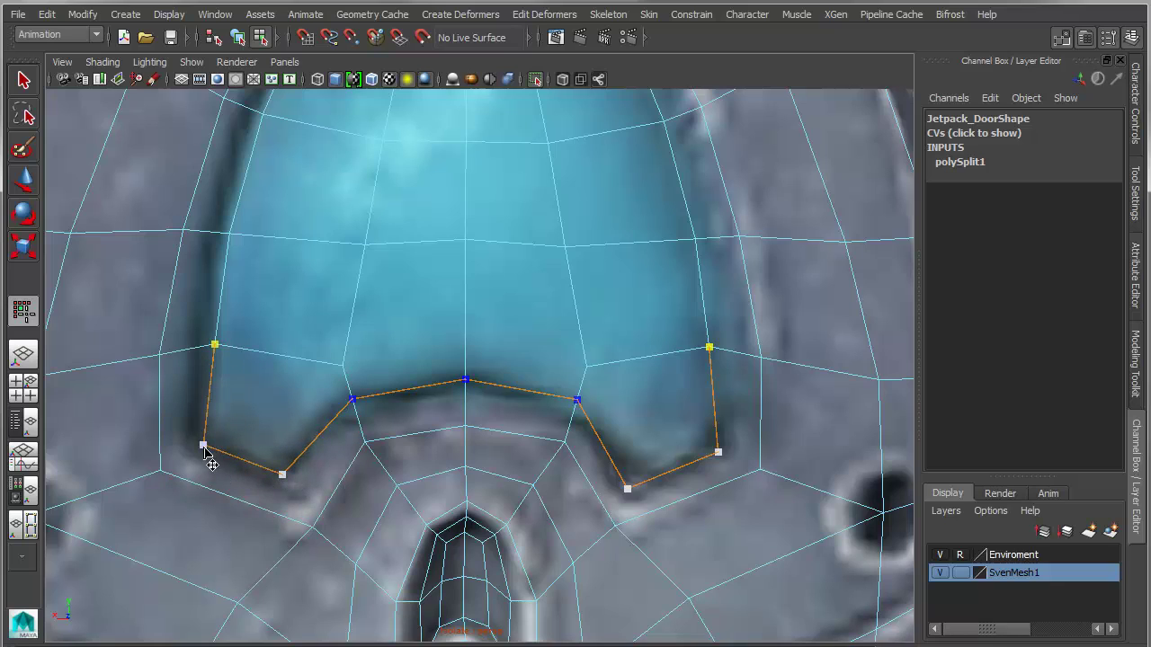
pyautogui.moveTo(204, 449); pyautogui.dragTo(200, 451)
pyautogui.moveTo(282, 479); pyautogui.dragTo(284, 481)
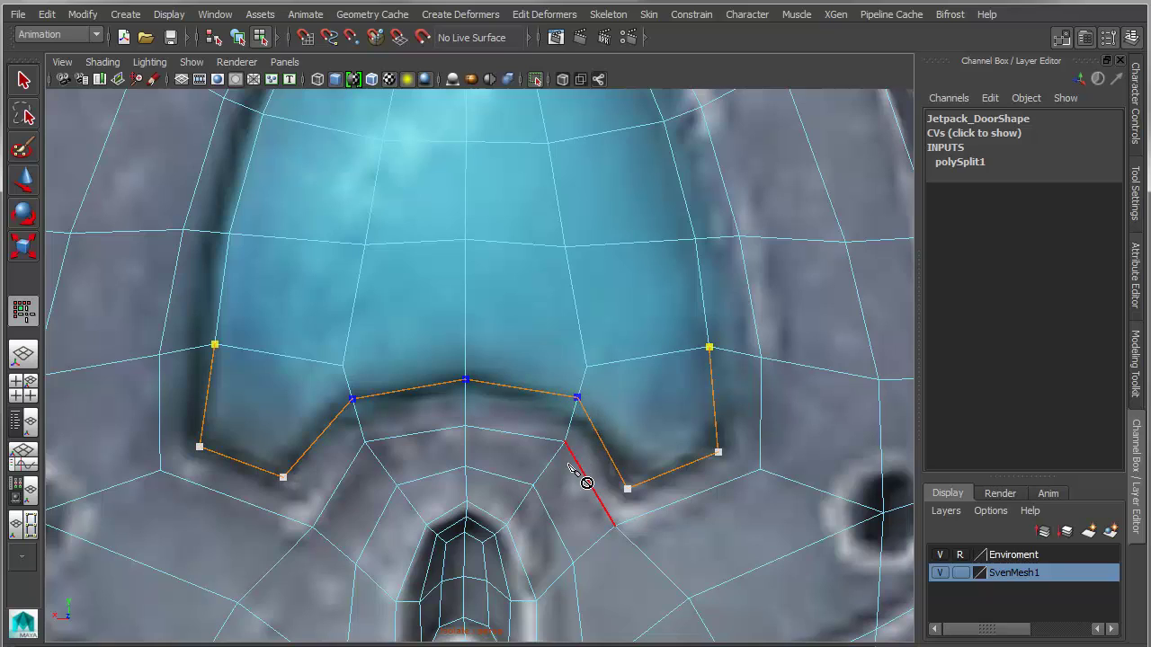
pyautogui.press('Return')
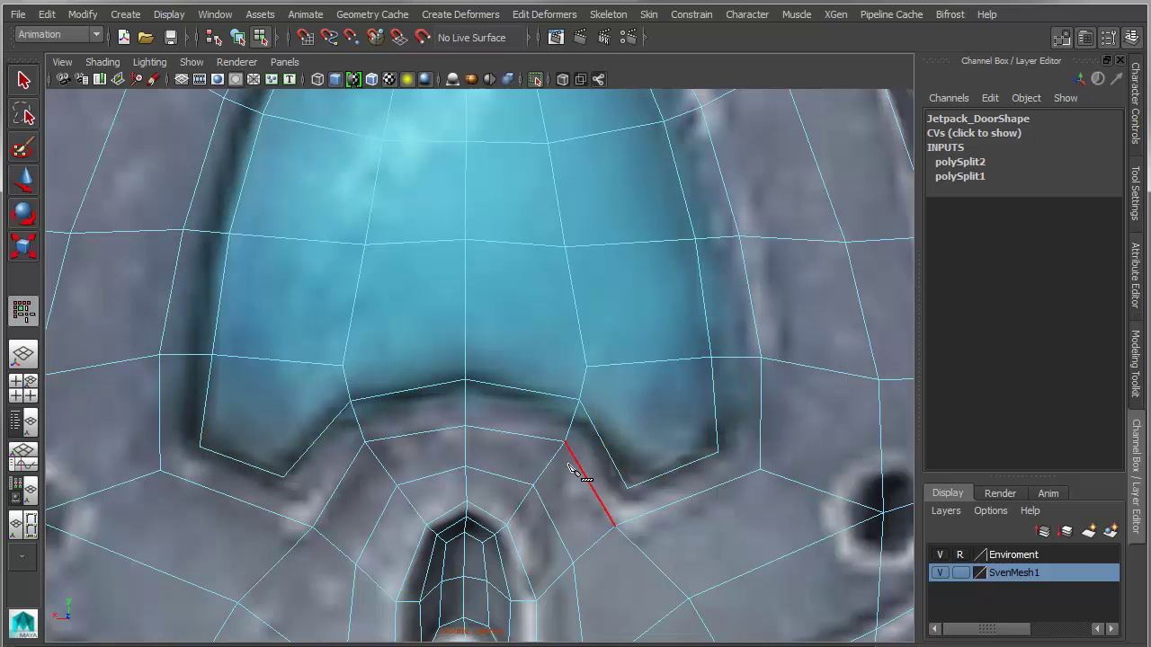
# Turn off the jetpack door's isolation to show the whole character again
pyautogui.scroll(-8, 464, 326)
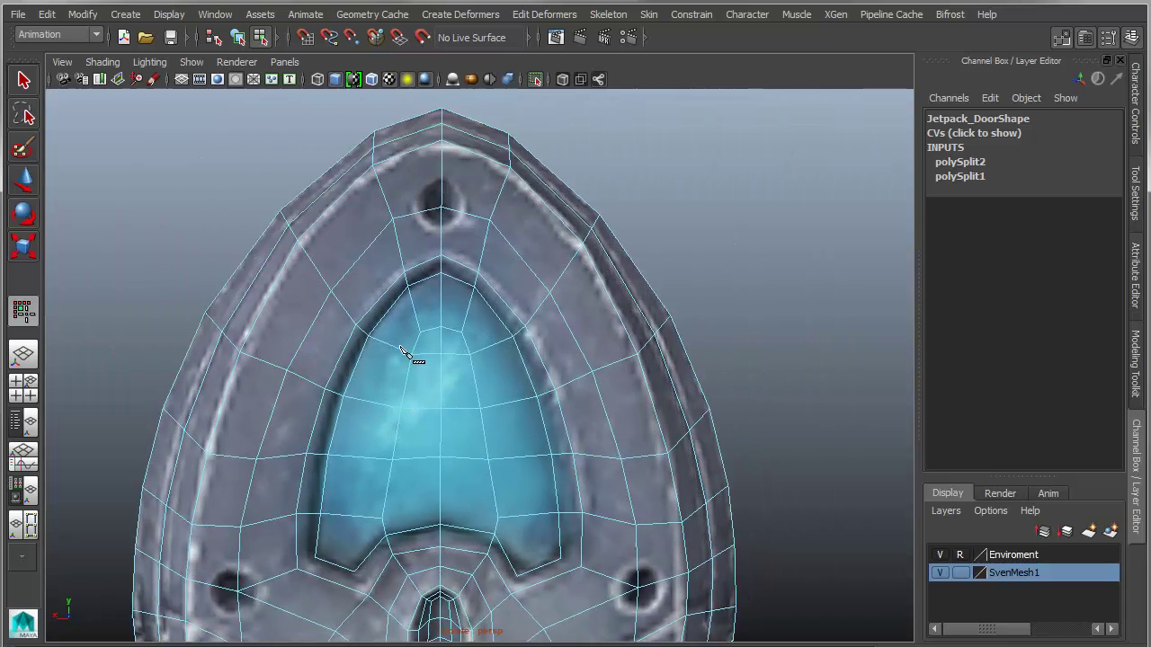
pyautogui.scroll(-3, 473, 388)
pyautogui.click(192, 61)
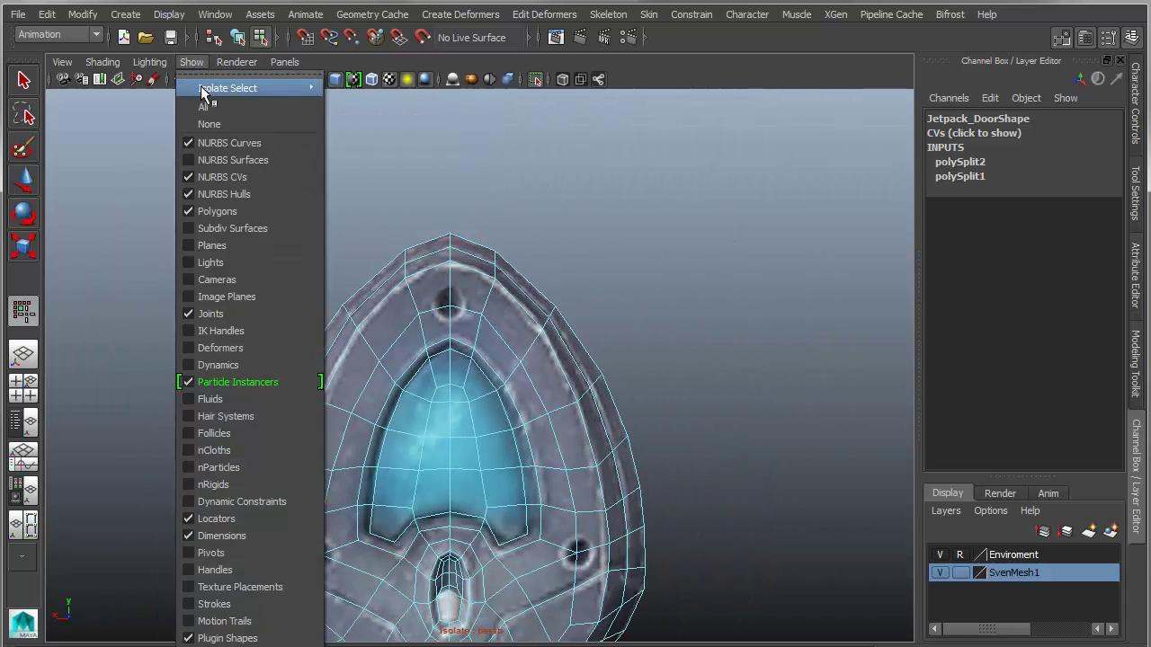
pyautogui.moveTo(225, 87)
pyautogui.click(336, 98)
pyautogui.scroll(-5, 530, 346)
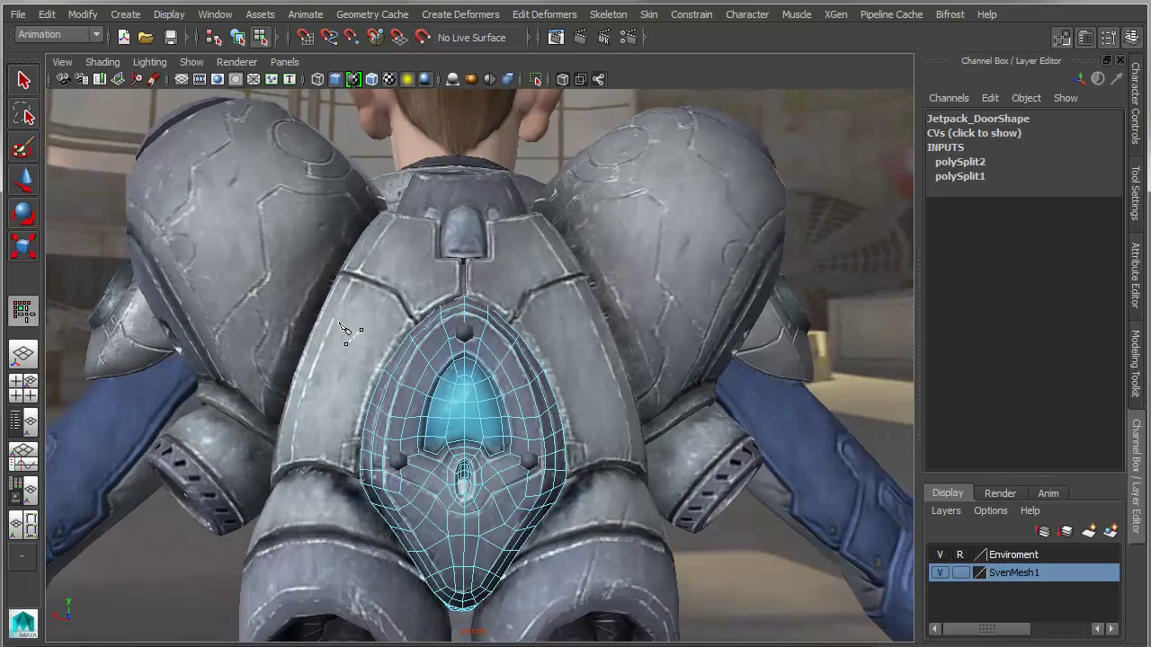
# Return to object mode, select the jetpack air intake above the door and isolate it
pyautogui.click(464, 252)
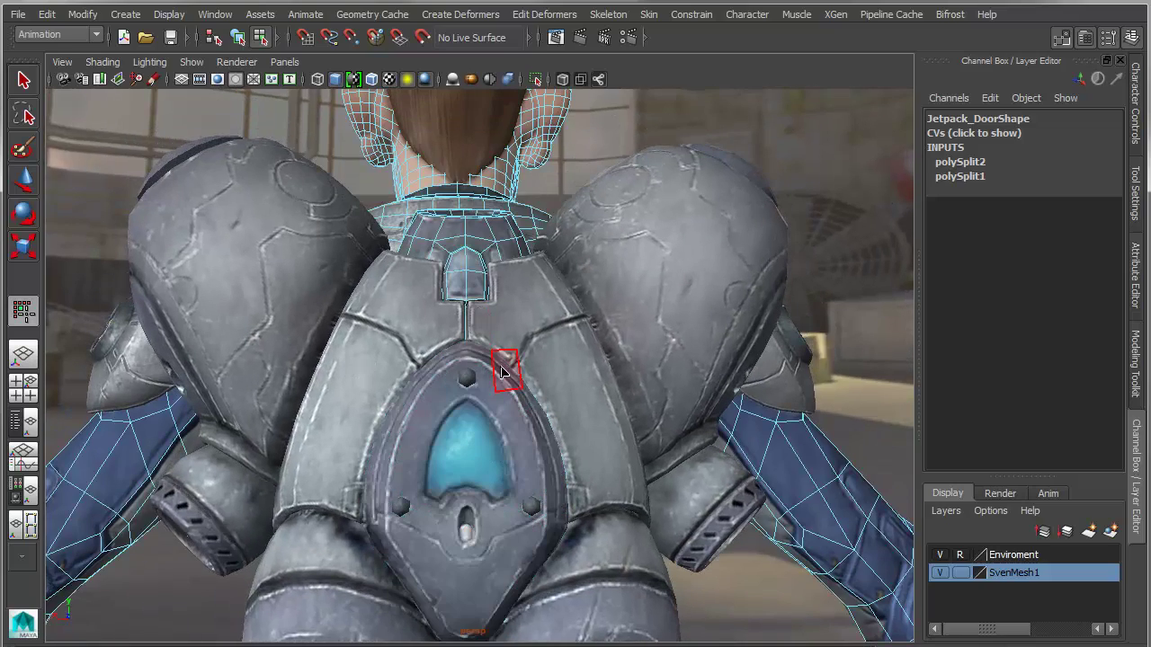
pyautogui.keyDown('alt'); pyautogui.moveTo(497, 372); pyautogui.dragTo(509, 381); pyautogui.keyUp('alt')
pyautogui.moveTo(464, 258); pyautogui.dragTo(531, 199, button='right')
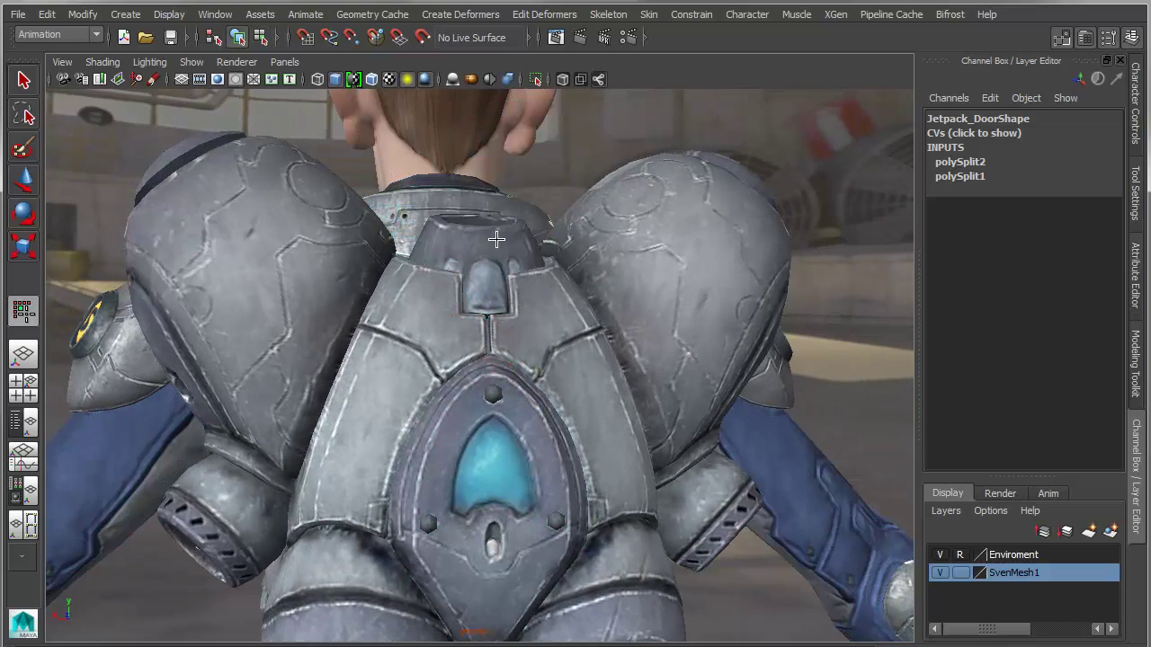
pyautogui.click(498, 239)
pyautogui.keyDown('alt'); pyautogui.moveTo(572, 435); pyautogui.dragTo(583, 387); pyautogui.keyUp('alt')
pyautogui.click(236, 63)
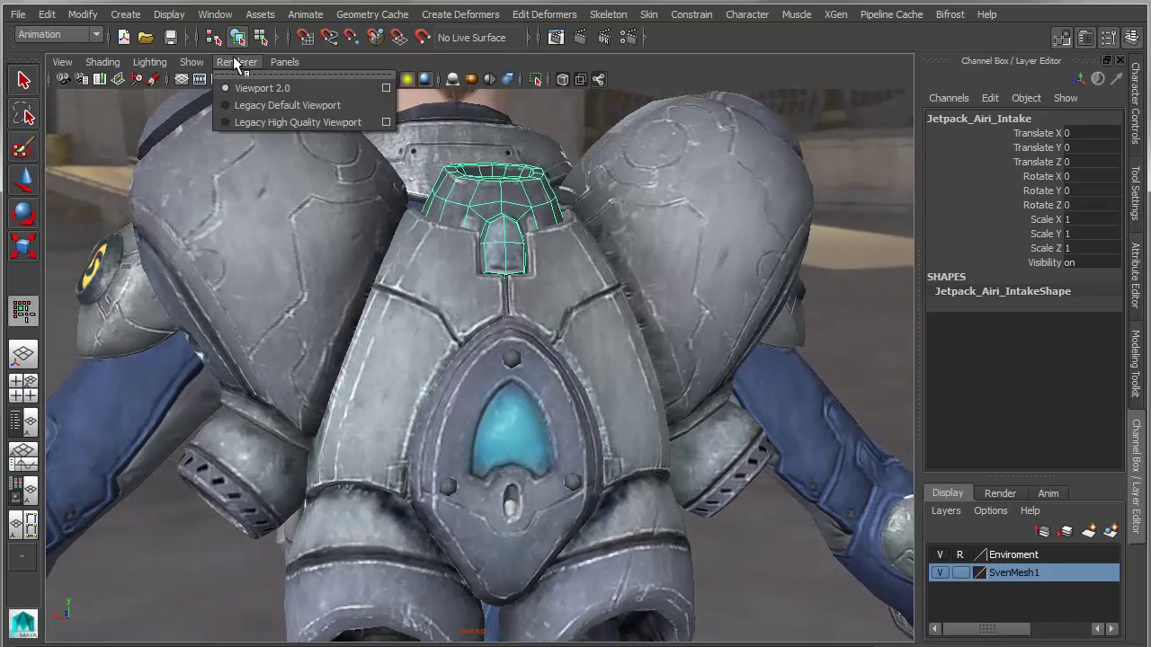
pyautogui.moveTo(315, 88)
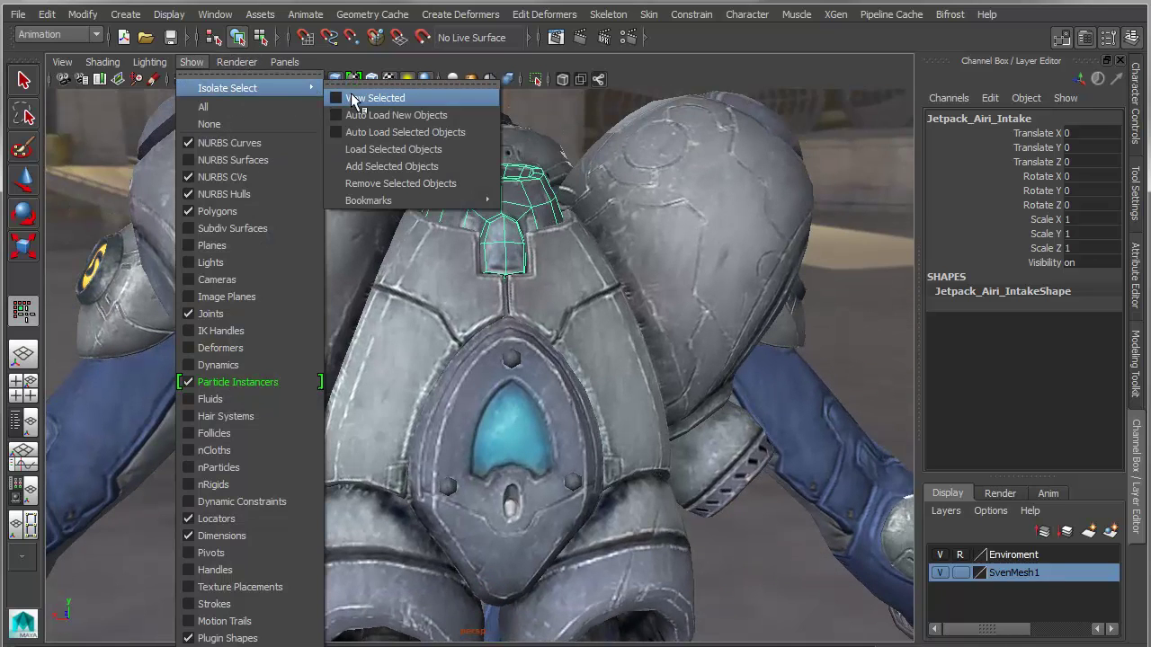
pyautogui.click(353, 98)
# Activate the Multi-Cut tool on the air intake and reset its settings to the defaults
pyautogui.keyDown('alt'); pyautogui.moveTo(581, 320); pyautogui.dragTo(516, 393, button='middle'); pyautogui.keyUp('alt')
pyautogui.keyDown('alt'); pyautogui.moveTo(516, 393); pyautogui.dragTo(579, 372); pyautogui.keyUp('alt')
pyautogui.press('space')
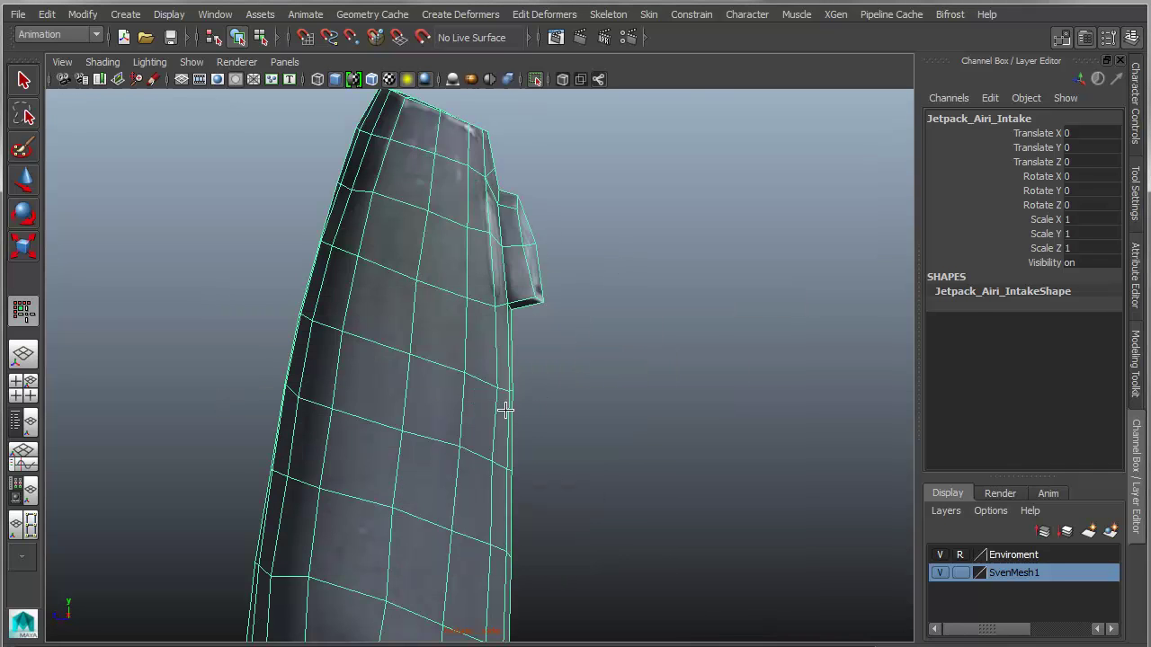
pyautogui.keyDown('alt'); pyautogui.moveTo(494, 399); pyautogui.dragTo(542, 358); pyautogui.keyUp('alt')
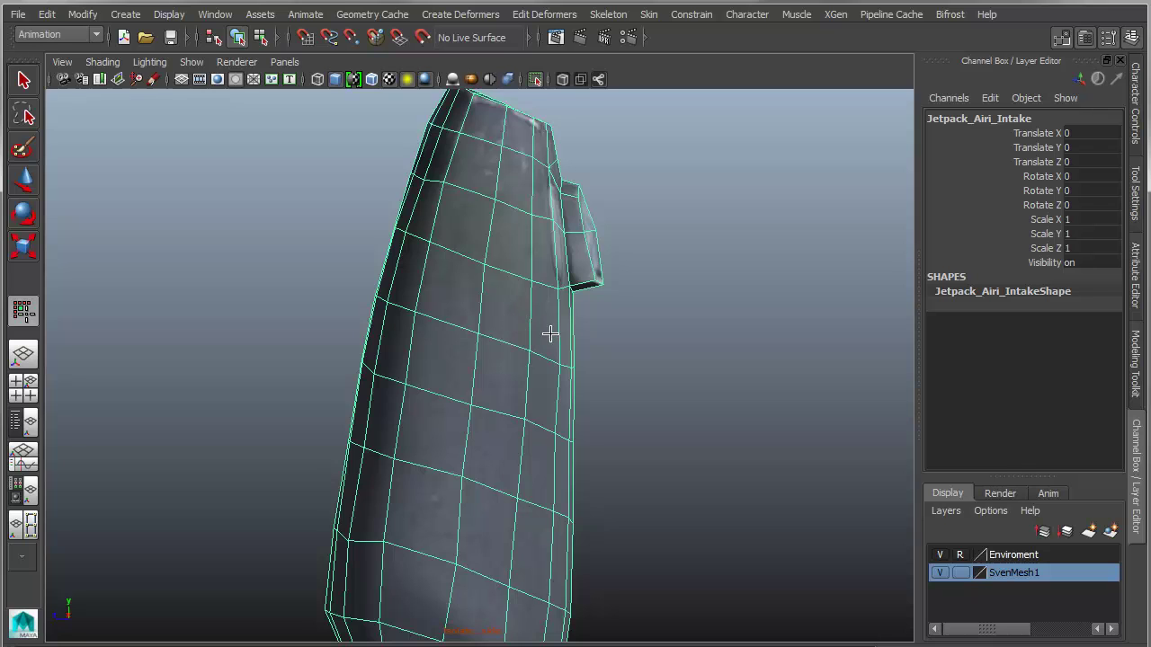
pyautogui.keyDown('shift'); pyautogui.moveTo(537, 336); pyautogui.dragTo(486, 336, button='right'); pyautogui.keyUp('shift')
pyautogui.scroll(-8, 958, 416)
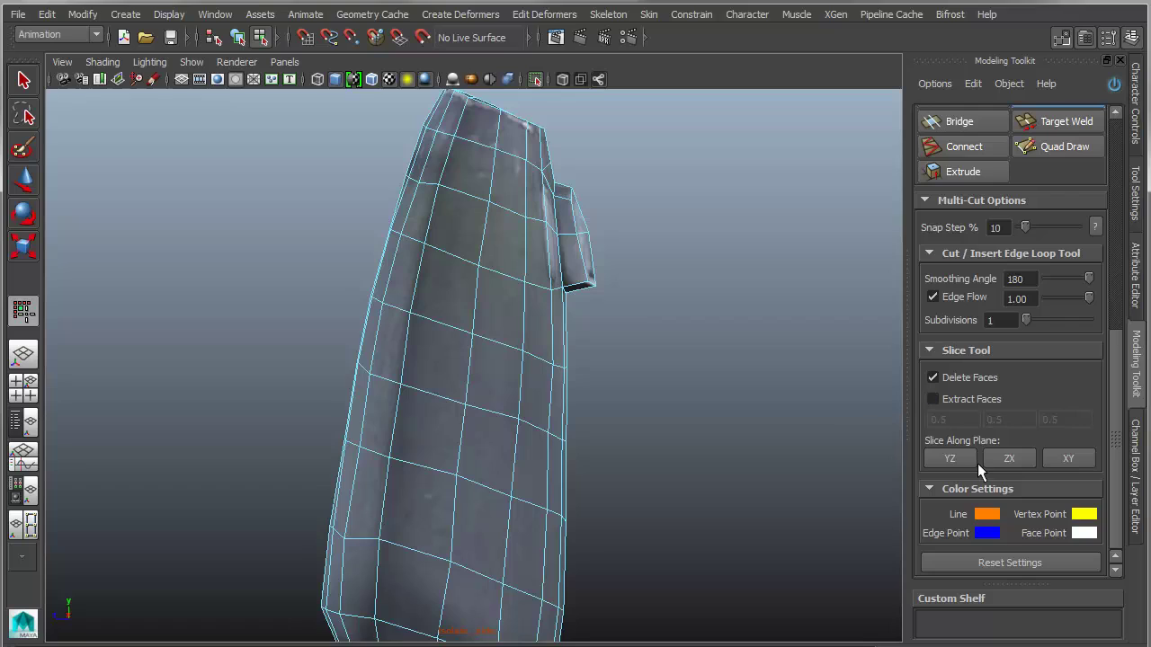
pyautogui.click(1019, 565)
pyautogui.keyDown('alt'); pyautogui.moveTo(536, 392); pyautogui.dragTo(532, 407, button='middle'); pyautogui.keyUp('alt')
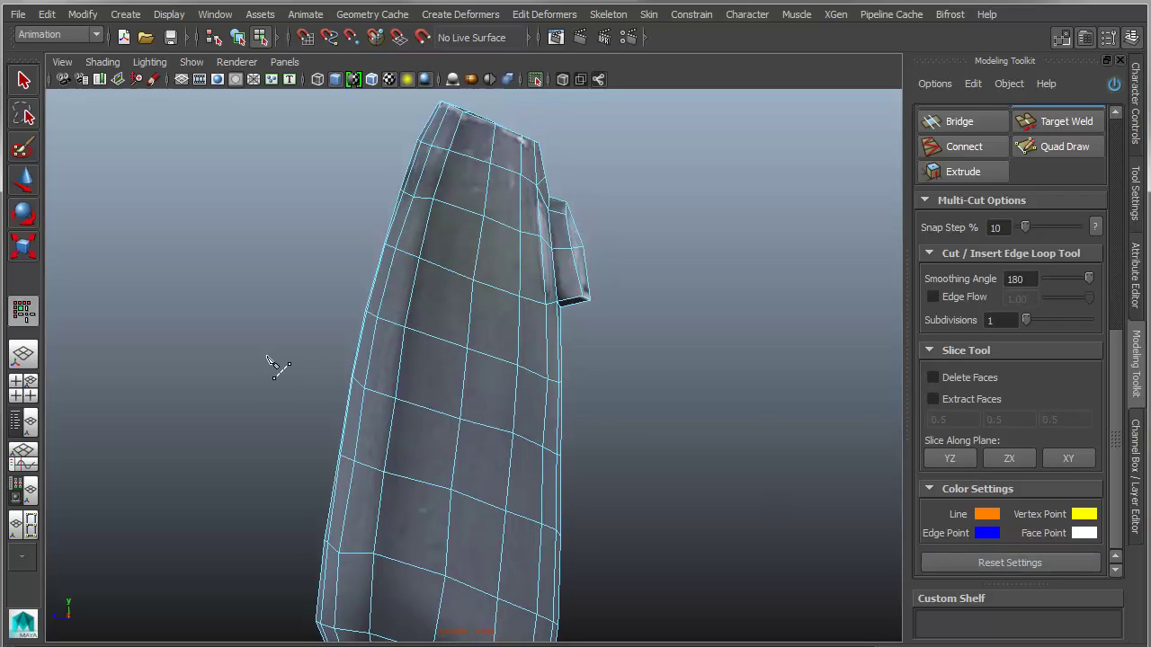
pyautogui.click(400, 367)
pyautogui.click(461, 396)
pyautogui.click(517, 400)
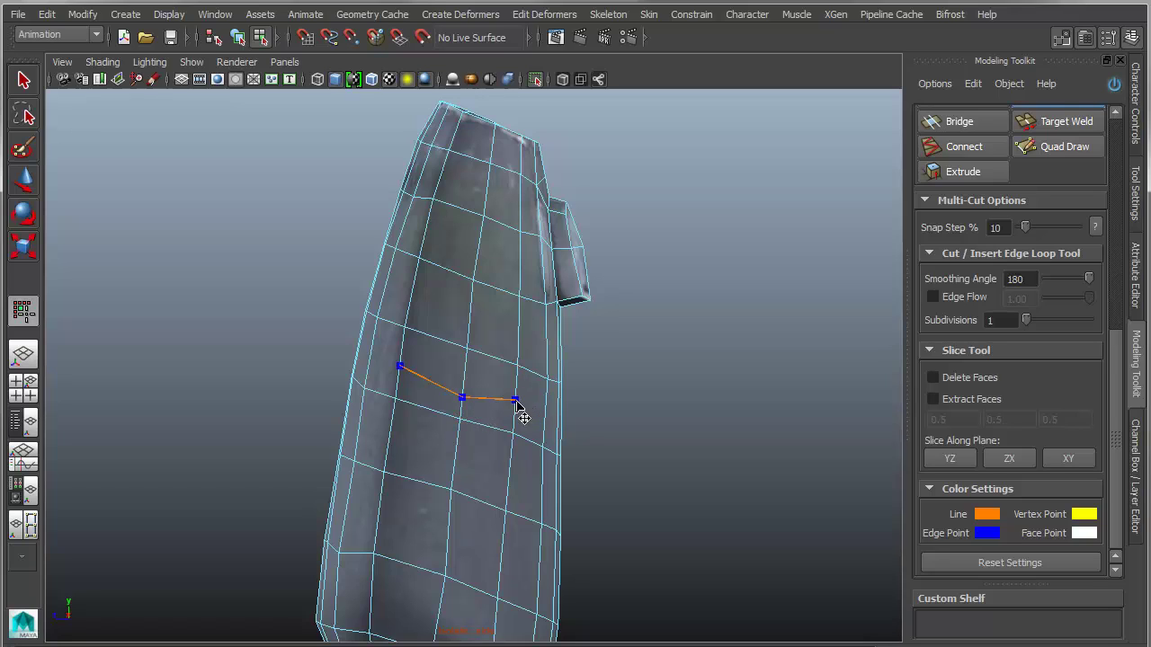
pyautogui.press('BackSpace')
pyautogui.press('BackSpace')
# Try slicing across the middle of the air intake, first plainly and once more with Extract Faces enabled, and undo the slices
pyautogui.moveTo(292, 320); pyautogui.dragTo(641, 436)
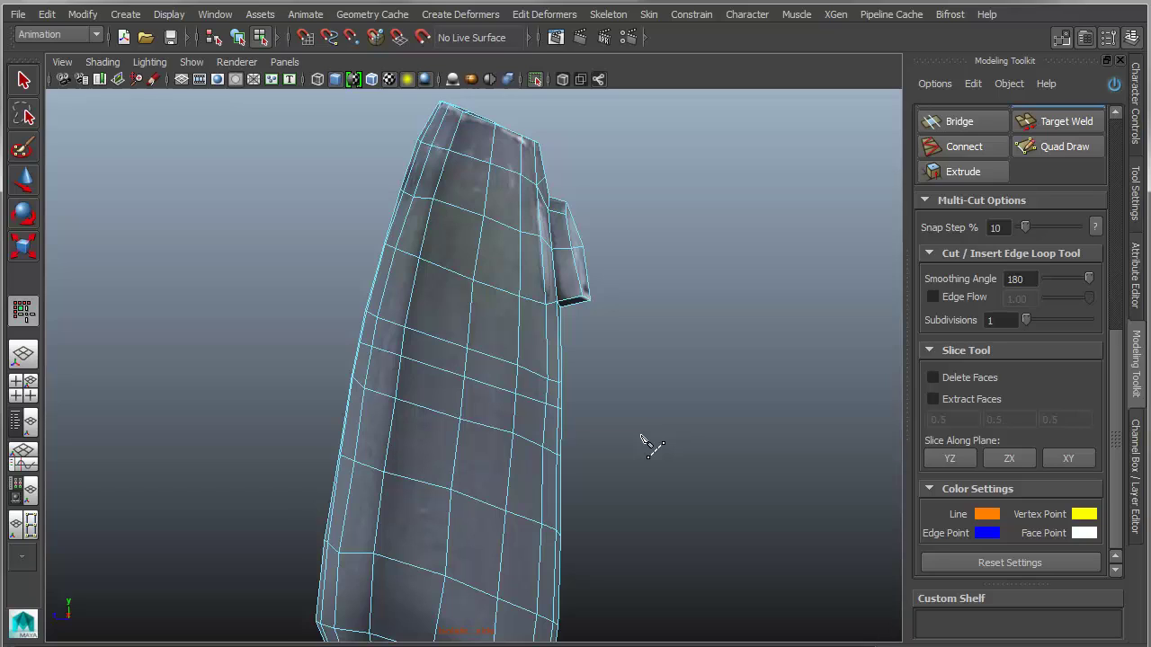
pyautogui.keyDown('ctrl'); pyautogui.rightClick(480, 358); pyautogui.keyUp('ctrl')
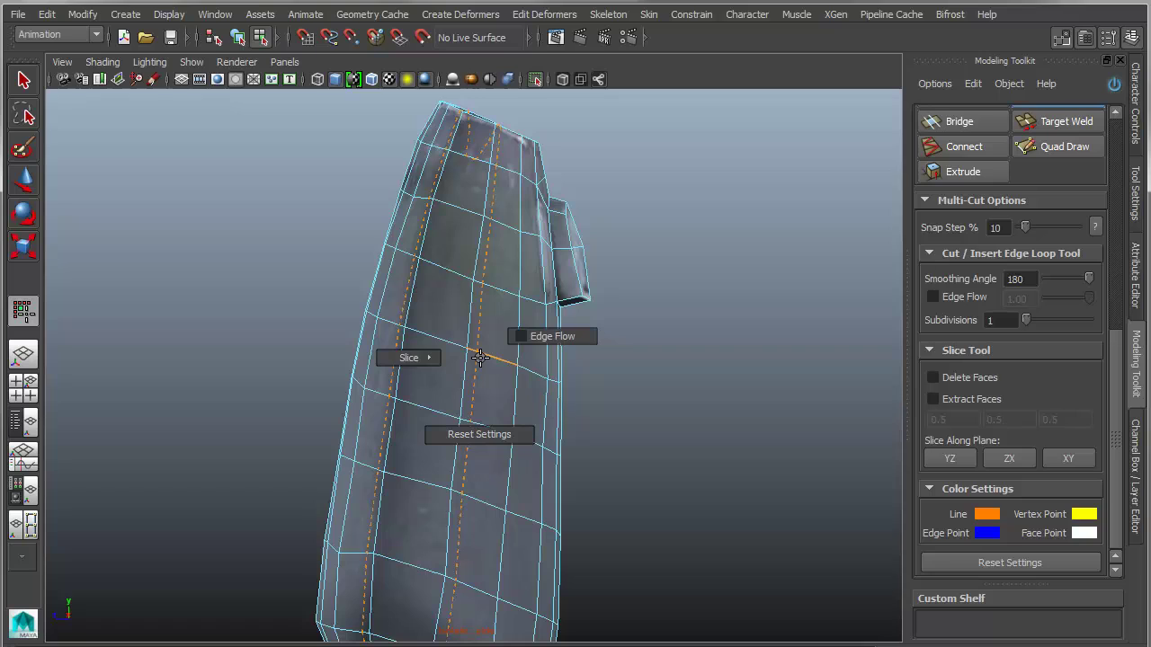
pyautogui.moveTo(426, 358)
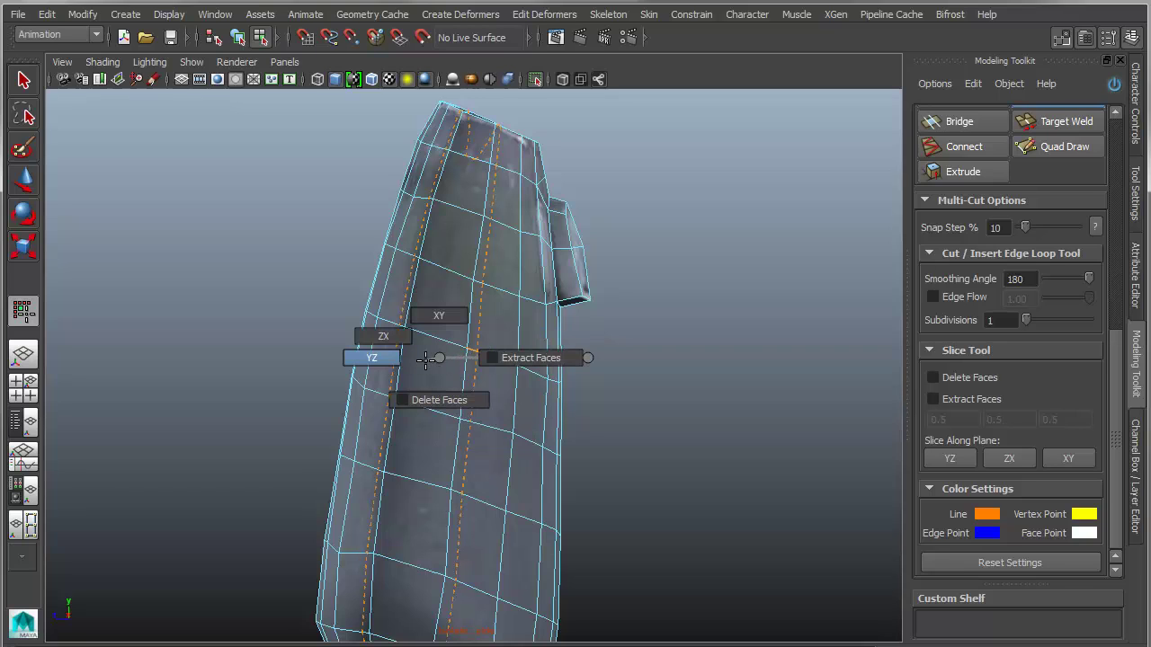
pyautogui.click(498, 358)
pyautogui.moveTo(255, 331); pyautogui.dragTo(606, 432)
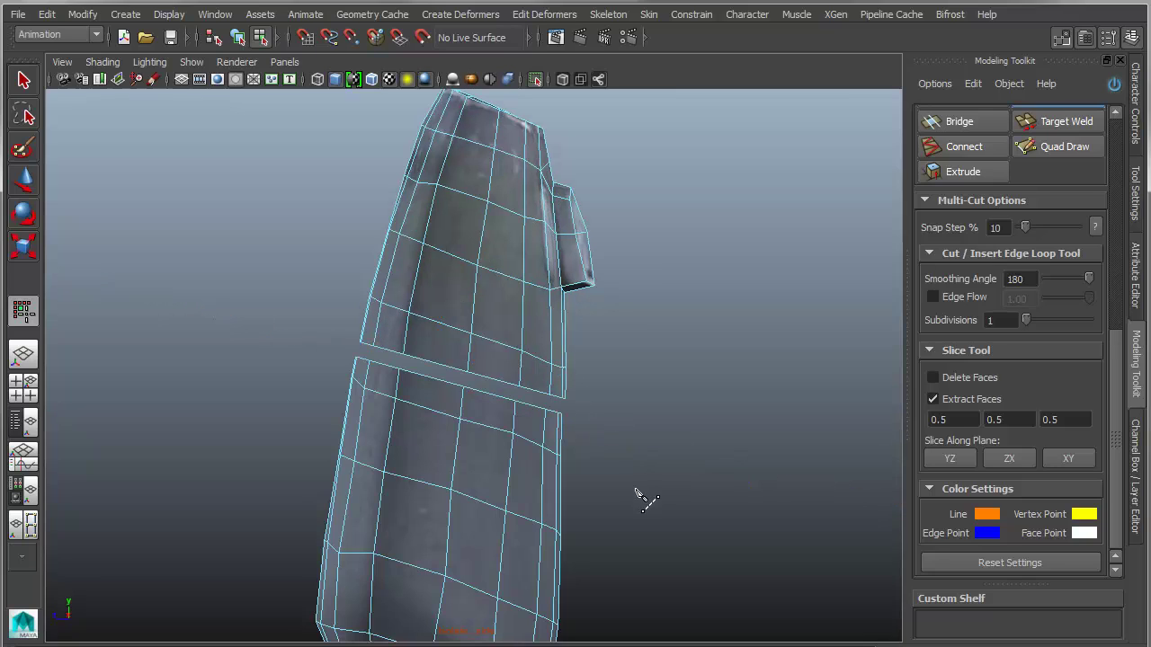
pyautogui.hotkey('ctrl', 'z')
# Enable Delete Faces for the slice tool and slice away the lower part of the air intake with two successive cuts
pyautogui.keyDown('ctrl'); pyautogui.keyDown('shift'); pyautogui.rightClick(528, 375); pyautogui.keyUp('shift'); pyautogui.keyUp('ctrl')
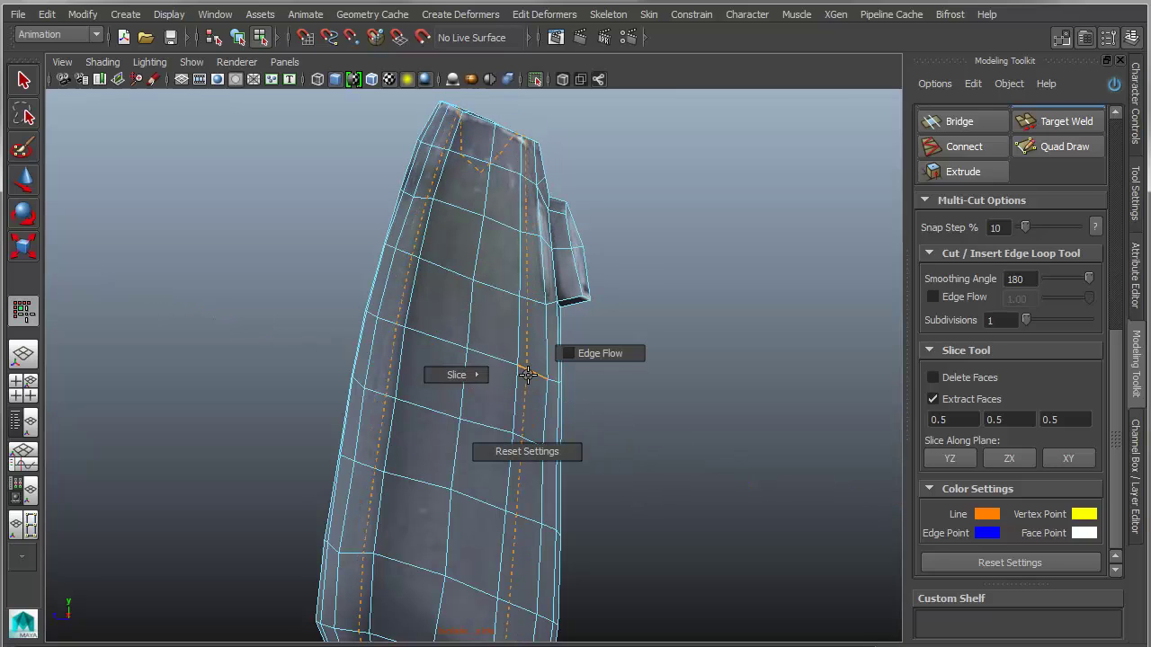
pyautogui.moveTo(454, 376)
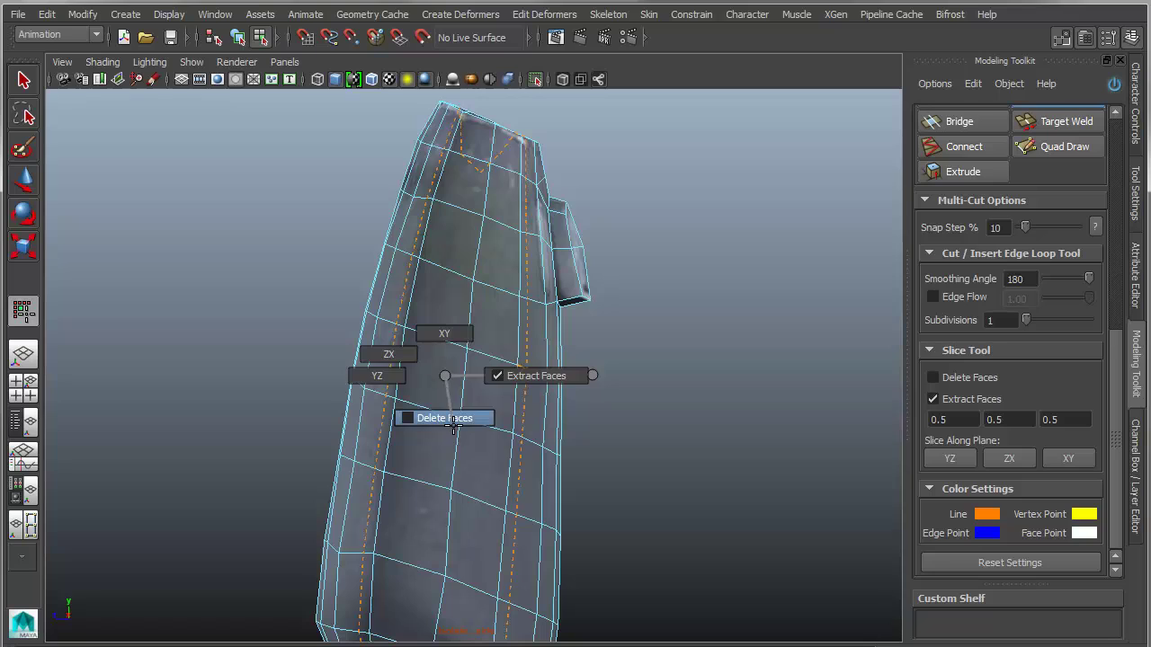
pyautogui.click(442, 415)
pyautogui.moveTo(638, 443); pyautogui.dragTo(299, 339)
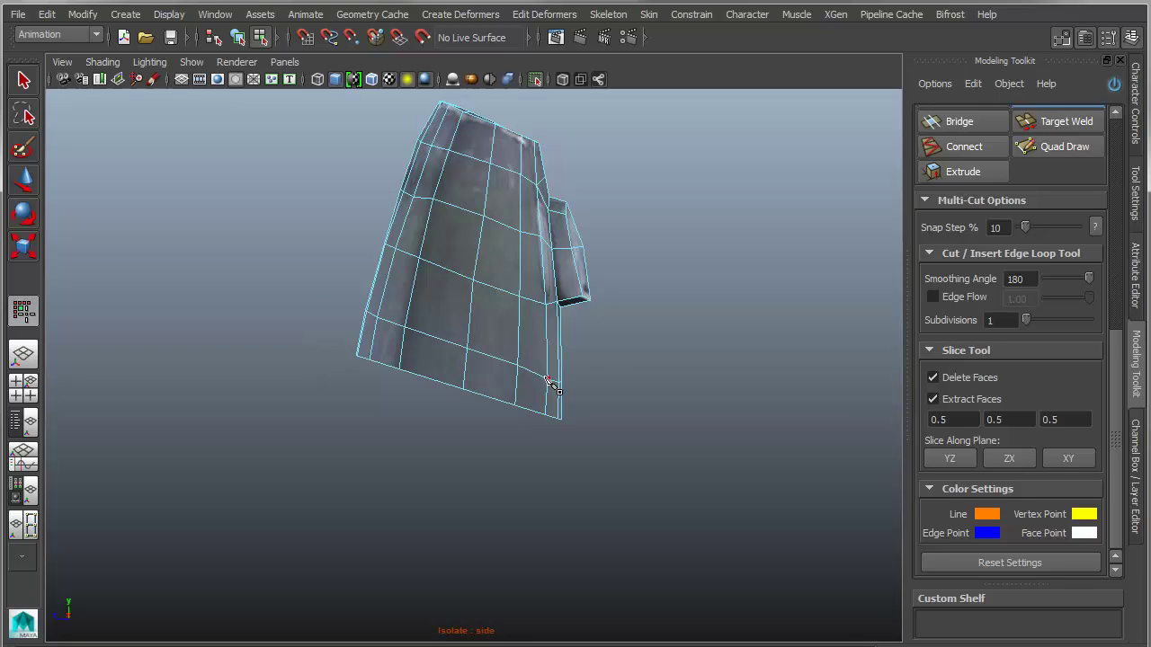
pyautogui.moveTo(597, 364); pyautogui.dragTo(326, 282)
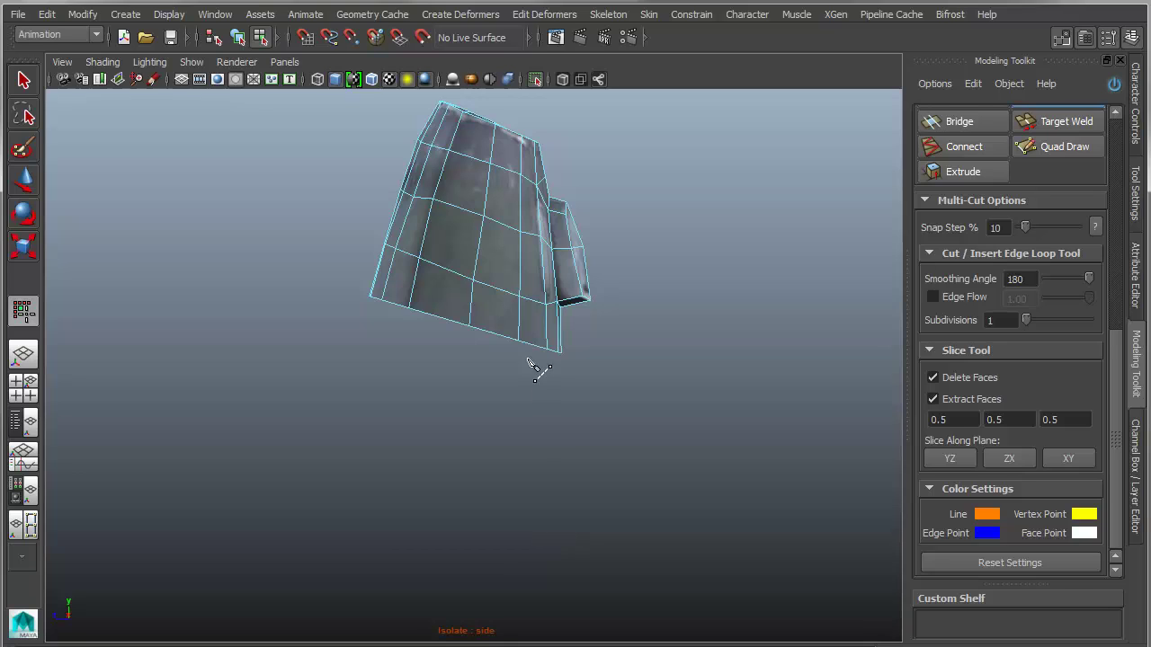
# Look through the perspective camera and turn off the air intake's isolation to show the whole character
pyautogui.keyDown('alt'); pyautogui.moveTo(534, 365); pyautogui.dragTo(509, 451, button='middle'); pyautogui.keyUp('alt')
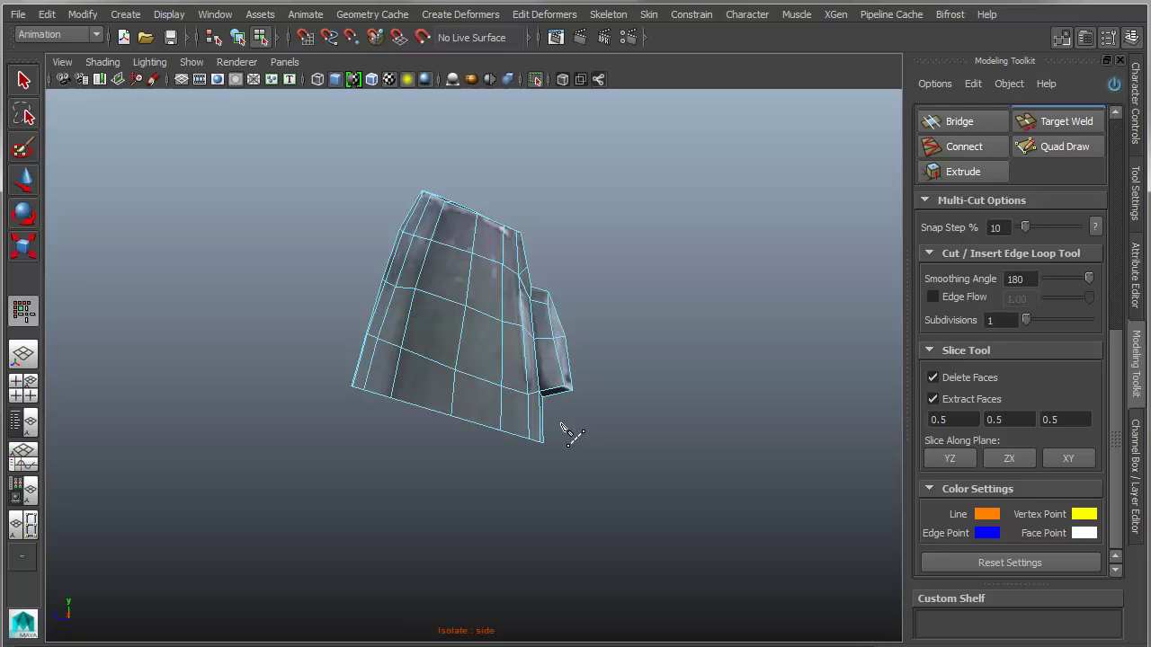
pyautogui.click(282, 61)
pyautogui.moveTo(282, 80)
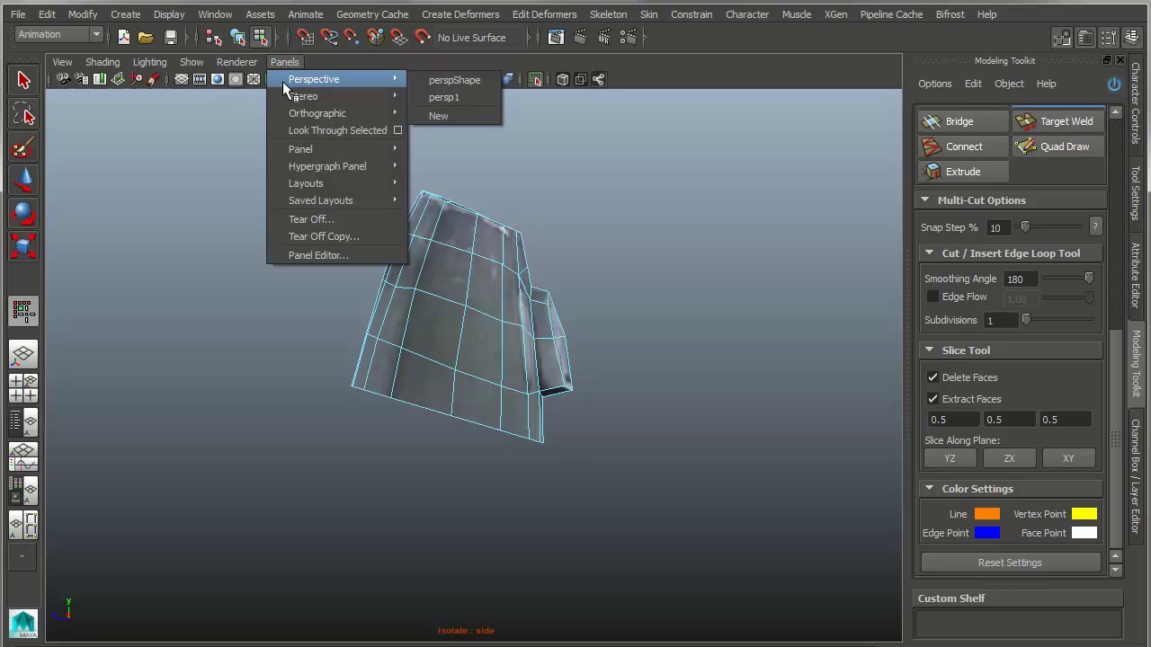
pyautogui.click(468, 82)
pyautogui.click(191, 62)
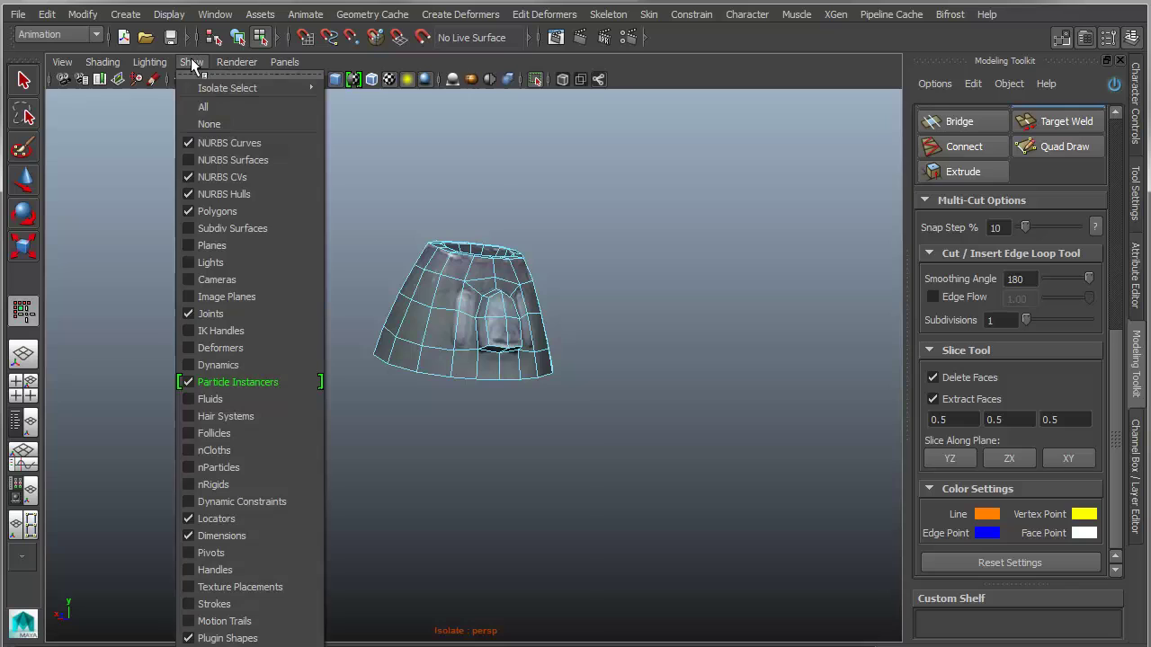
pyautogui.moveTo(290, 88)
pyautogui.click(359, 95)
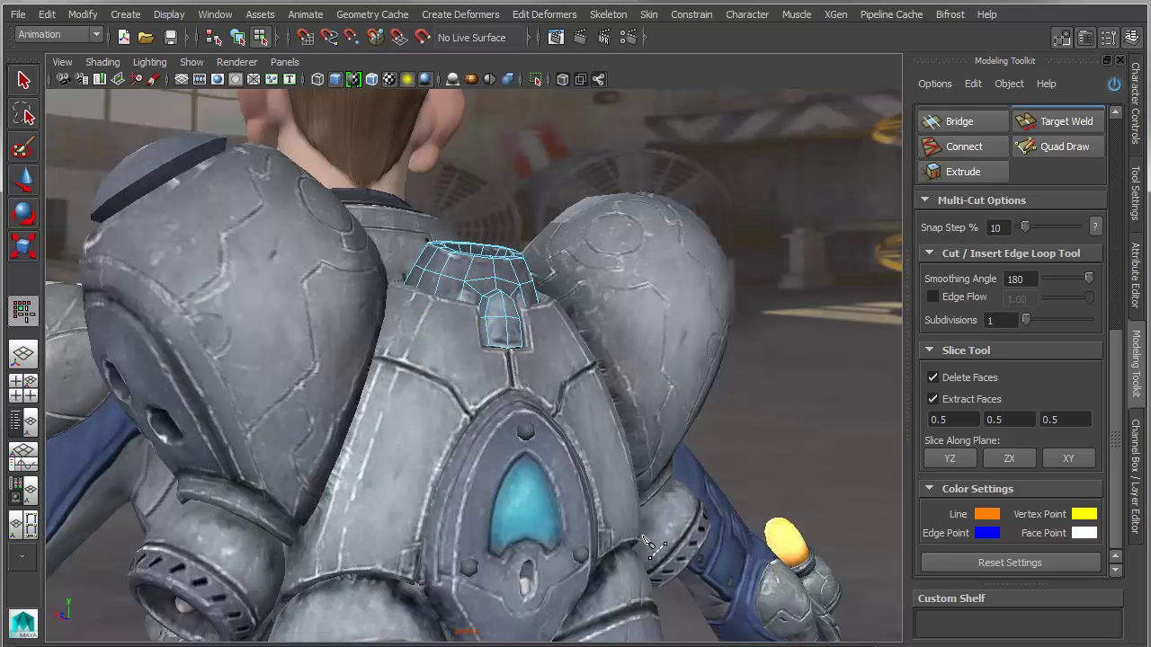
# Leave the Multi-Cut tool, return to object mode and select the jetpack door with the blue window
pyautogui.keyDown('alt'); pyautogui.moveTo(649, 545); pyautogui.dragTo(466, 512); pyautogui.keyUp('alt')
pyautogui.press('q')
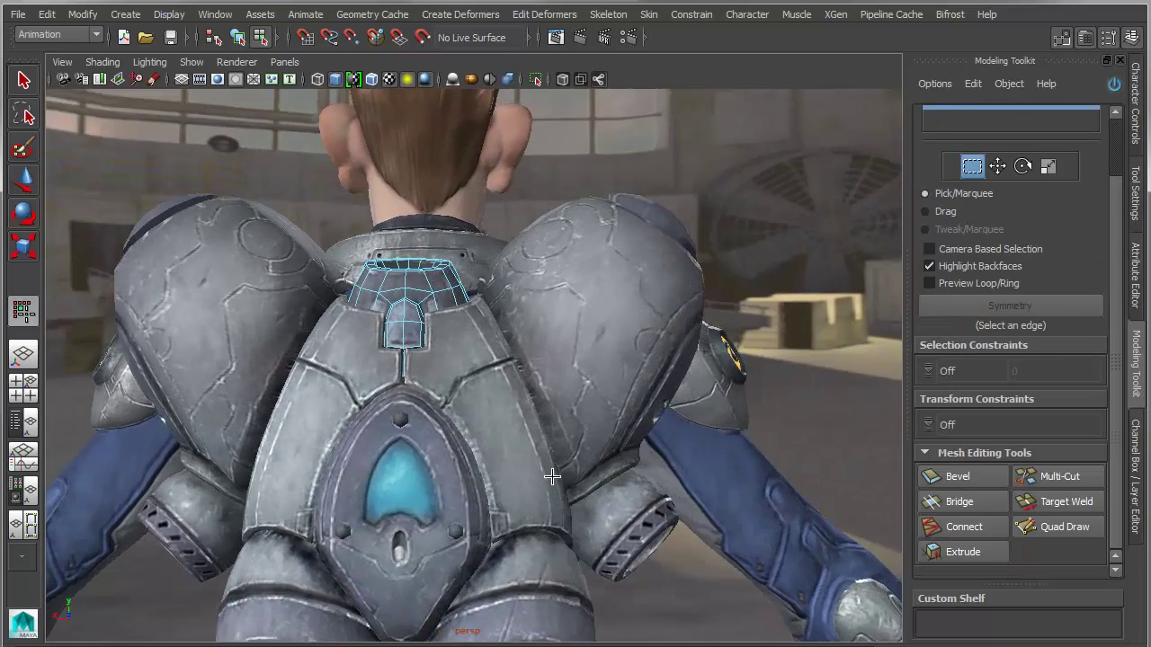
pyautogui.keyDown('alt'); pyautogui.moveTo(466, 512); pyautogui.dragTo(536, 463, button='middle'); pyautogui.keyUp('alt')
pyautogui.keyDown('alt'); pyautogui.moveTo(536, 463); pyautogui.dragTo(552, 561, button='right'); pyautogui.keyUp('alt')
pyautogui.keyDown('alt'); pyautogui.moveTo(552, 561); pyautogui.dragTo(572, 428, button='middle'); pyautogui.keyUp('alt')
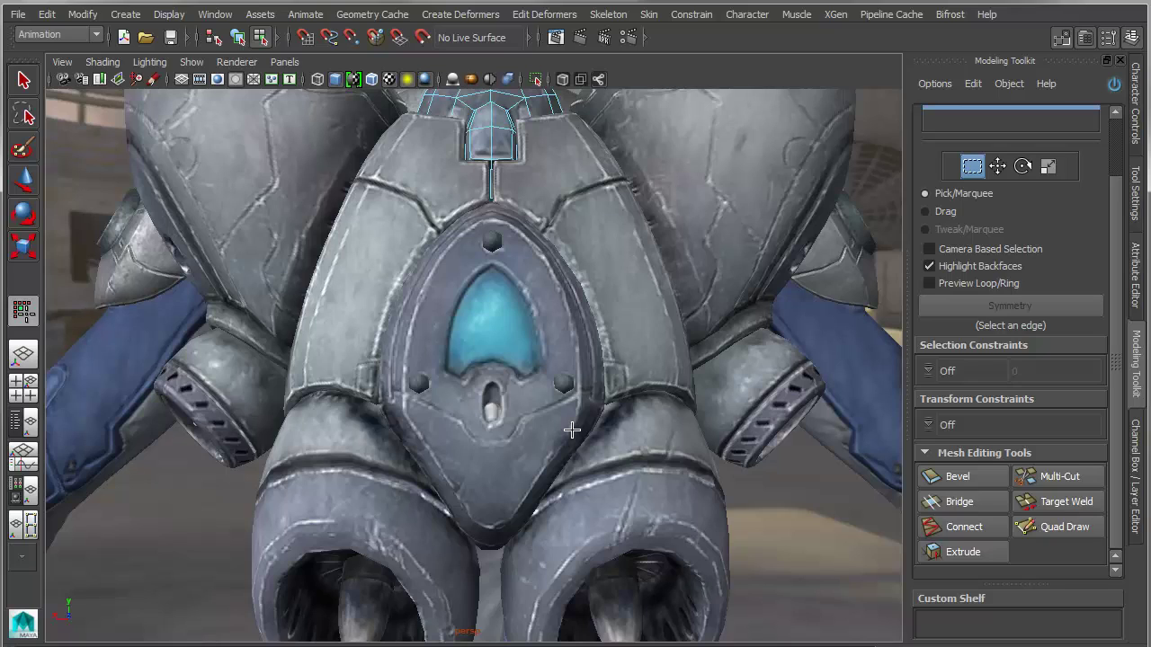
pyautogui.keyDown('alt'); pyautogui.moveTo(548, 373); pyautogui.dragTo(543, 397, button='middle'); pyautogui.keyUp('alt')
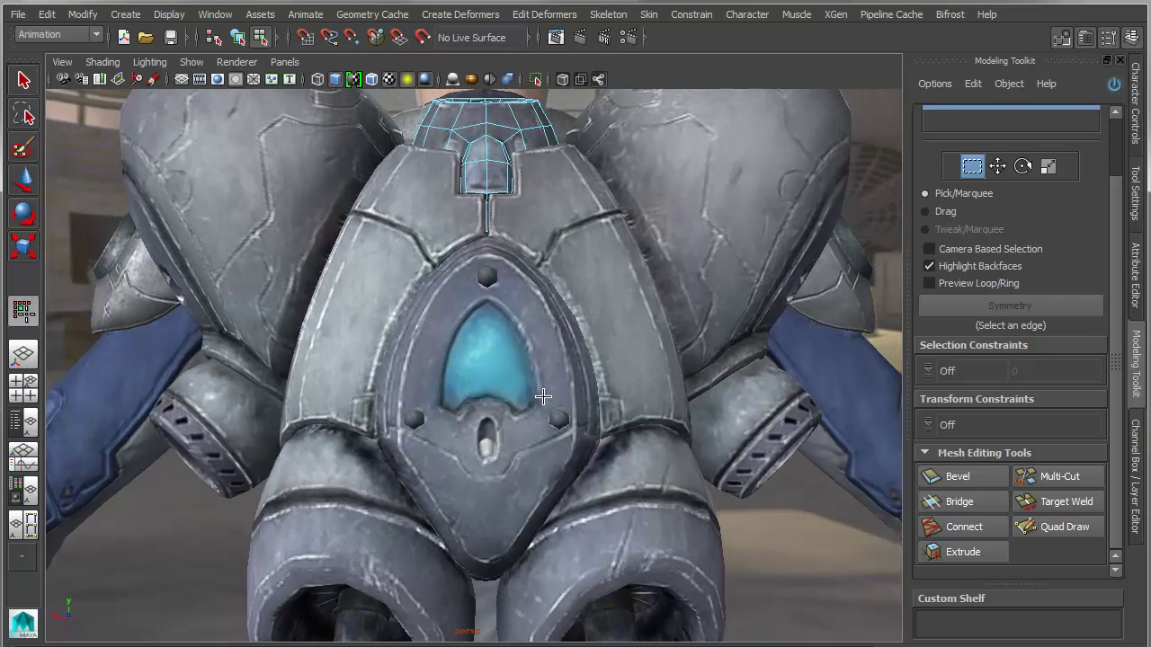
pyautogui.press('F8')
pyautogui.scroll(2, 535, 405)
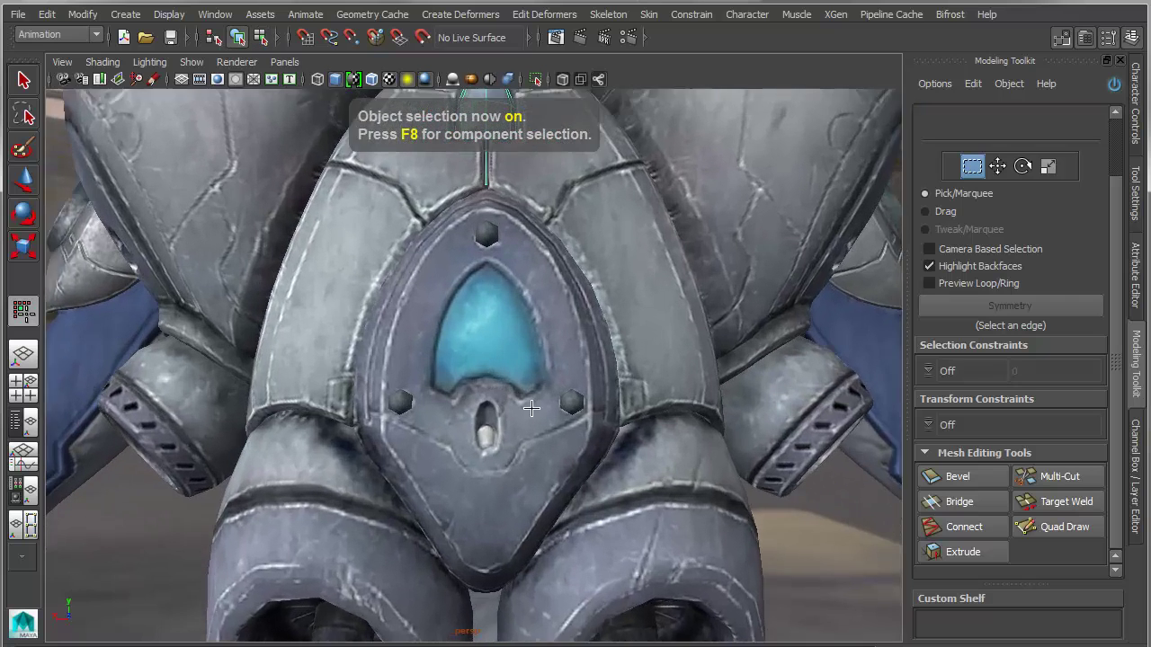
pyautogui.moveTo(531, 408)
pyautogui.keyDown('alt'); pyautogui.mouseDown()
pyautogui.moveTo(572, 420)
pyautogui.moveTo(535, 406)
pyautogui.mouseUp(); pyautogui.keyUp('alt')
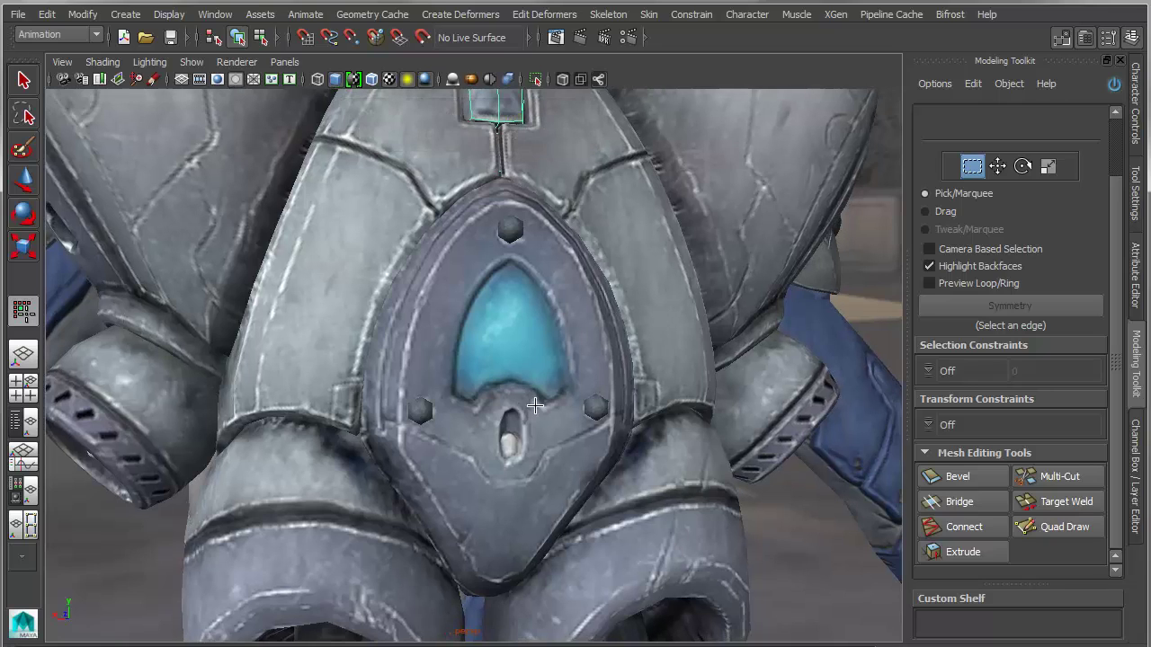
pyautogui.press('q')
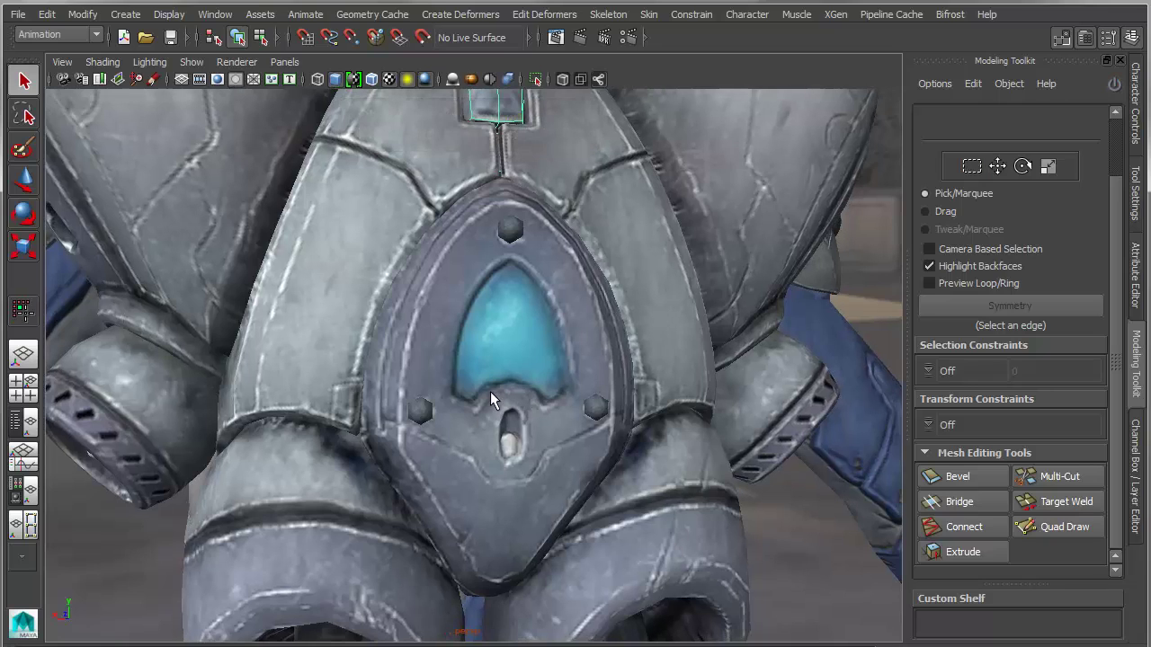
pyautogui.click(501, 334)
# Add the three hexagonal bolts on the jetpack door to the selection
pyautogui.keyDown('alt'); pyautogui.moveTo(507, 455); pyautogui.dragTo(498, 460, button='middle'); pyautogui.keyUp('alt')
pyautogui.keyDown('alt'); pyautogui.moveTo(498, 460); pyautogui.dragTo(509, 469, button='right'); pyautogui.keyUp('alt')
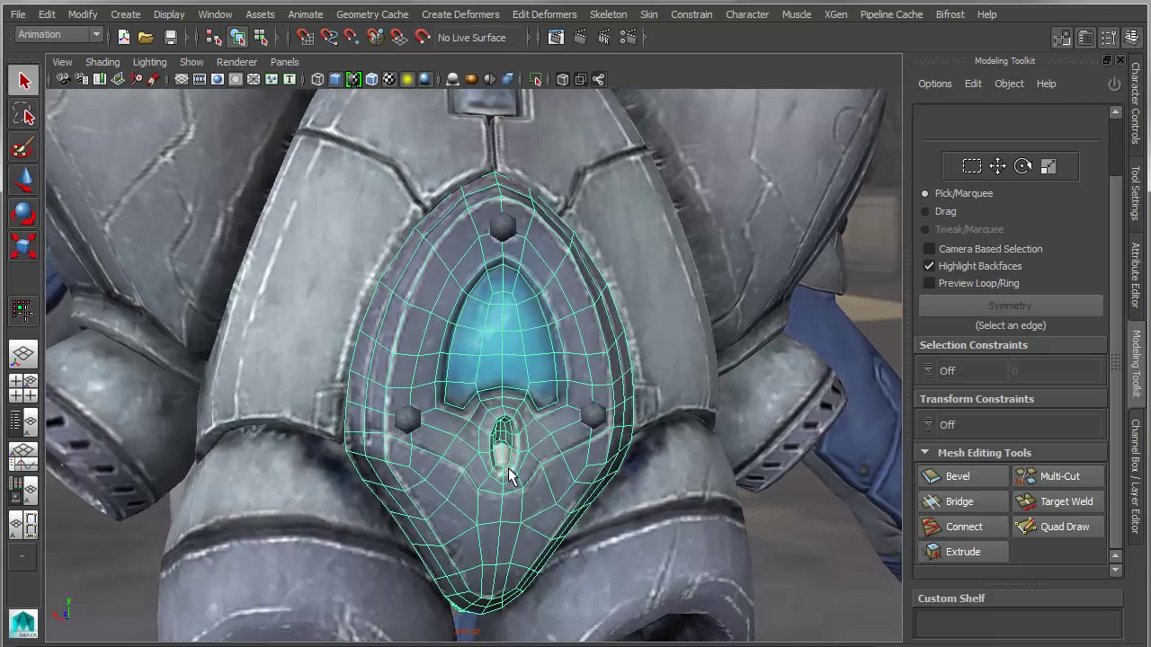
pyautogui.scroll(1, 509, 243)
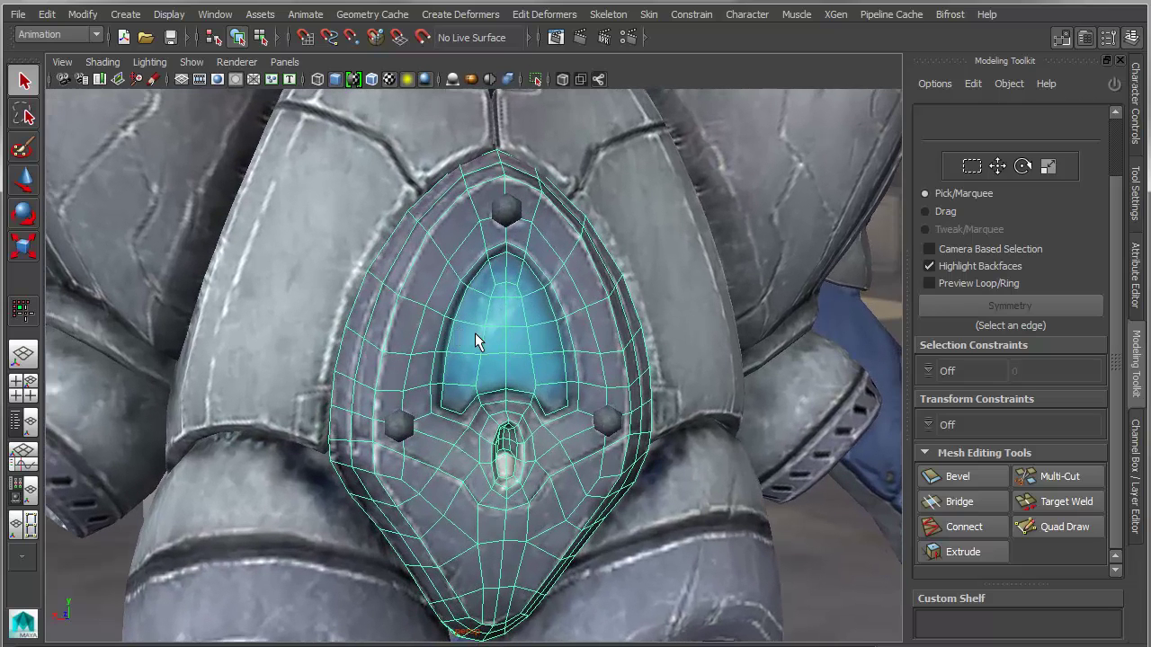
pyautogui.keyDown('shift'); pyautogui.click(508, 211); pyautogui.keyUp('shift')
pyautogui.keyDown('shift'); pyautogui.click(399, 424); pyautogui.keyUp('shift')
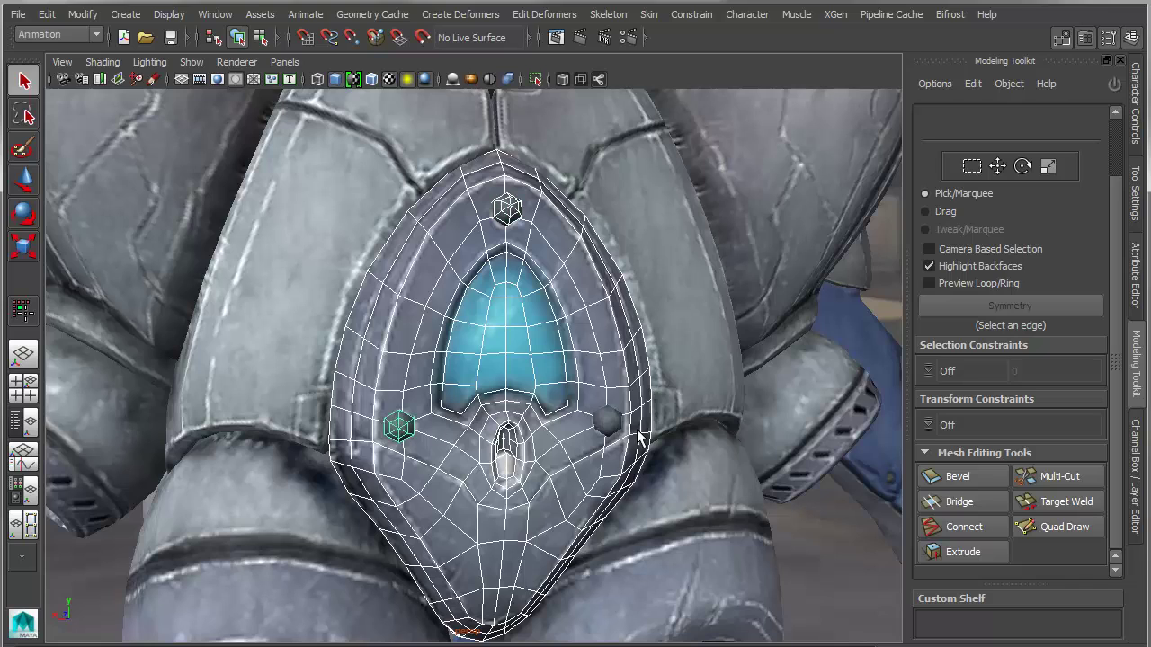
pyautogui.keyDown('shift'); pyautogui.click(593, 422); pyautogui.keyUp('shift')
pyautogui.keyDown('shift'); pyautogui.click(593, 421); pyautogui.keyUp('shift')
pyautogui.keyDown('shift'); pyautogui.click(600, 419); pyautogui.keyUp('shift')
# Open the options for the Boolean Difference operation and move the dialog clear of the jetpack door
pyautogui.keyDown('shift'); pyautogui.rightClick(541, 337); pyautogui.keyUp('shift')
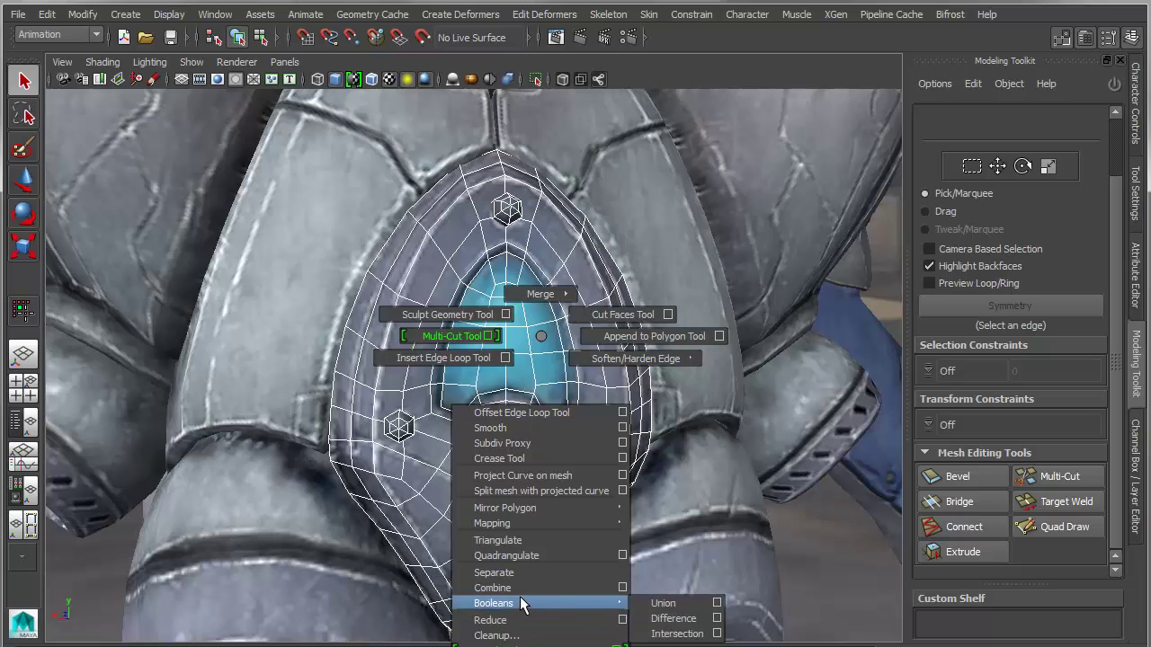
pyautogui.moveTo(523, 603)
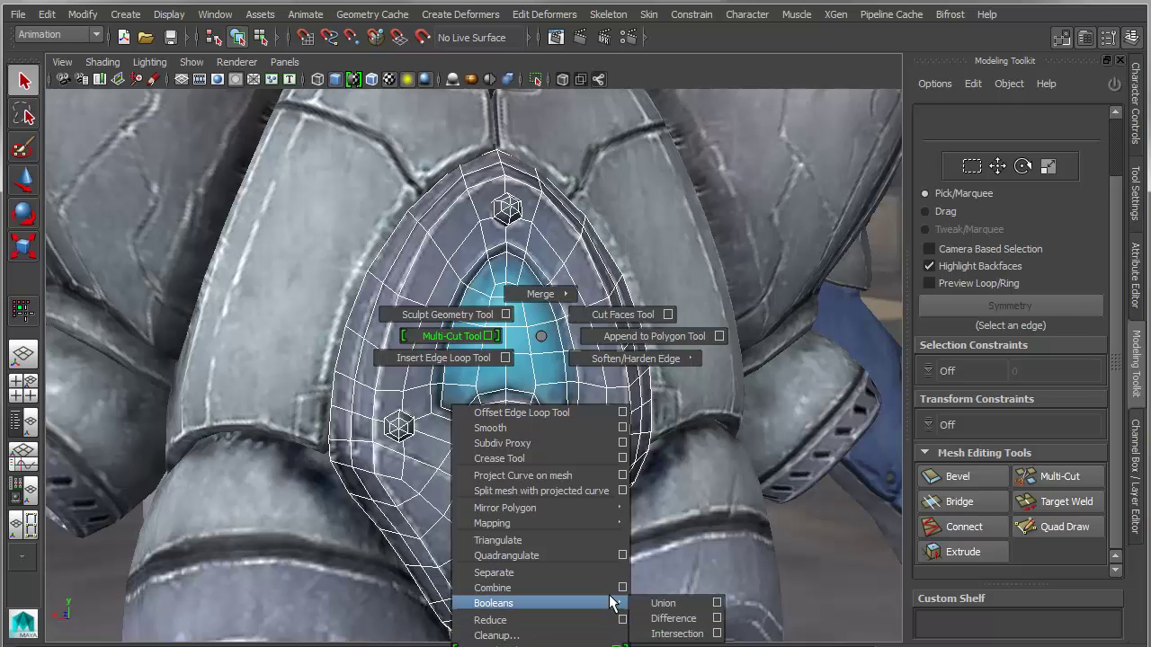
pyautogui.click(716, 619)
pyautogui.moveTo(763, 83); pyautogui.dragTo(784, 24)
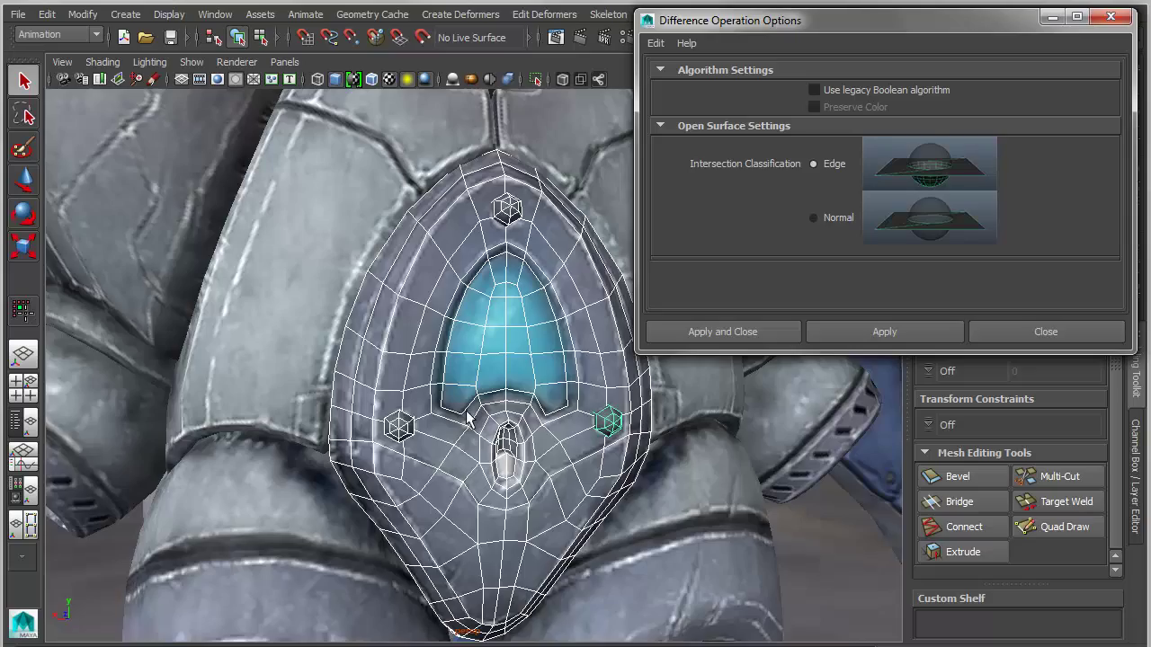
# Try subtracting the bolts from the door with Edge intersection classification, inspect the upper bolt's cut and undo the operation
pyautogui.scroll(5, 471, 420)
pyautogui.scroll(-4, 515, 491)
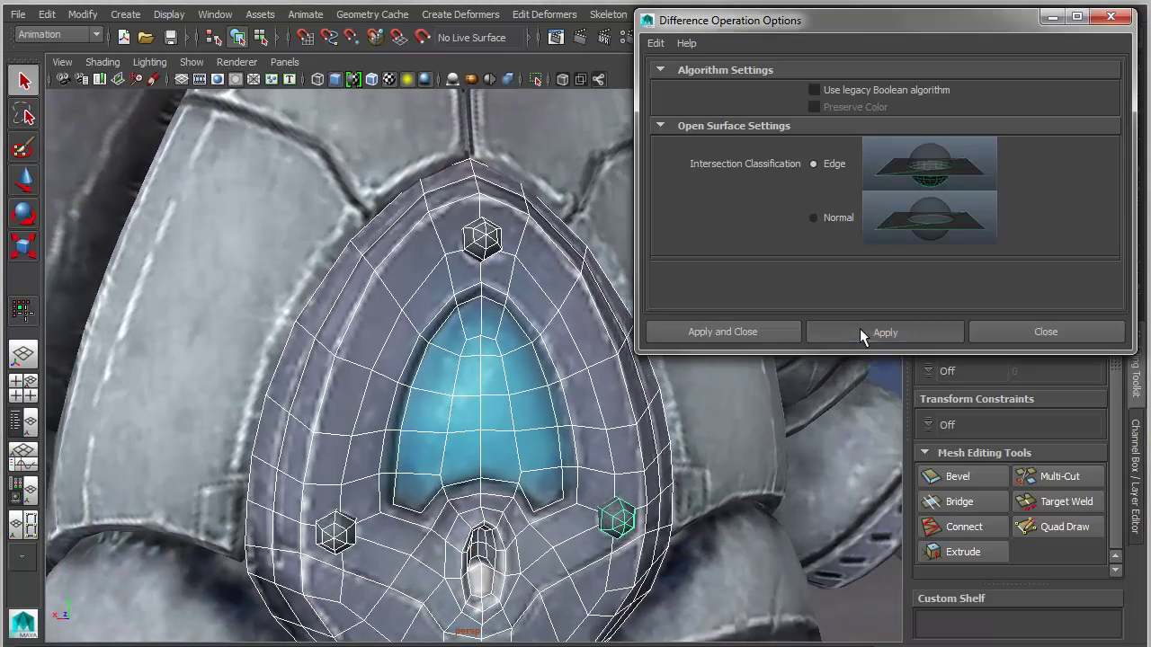
pyautogui.click(859, 332)
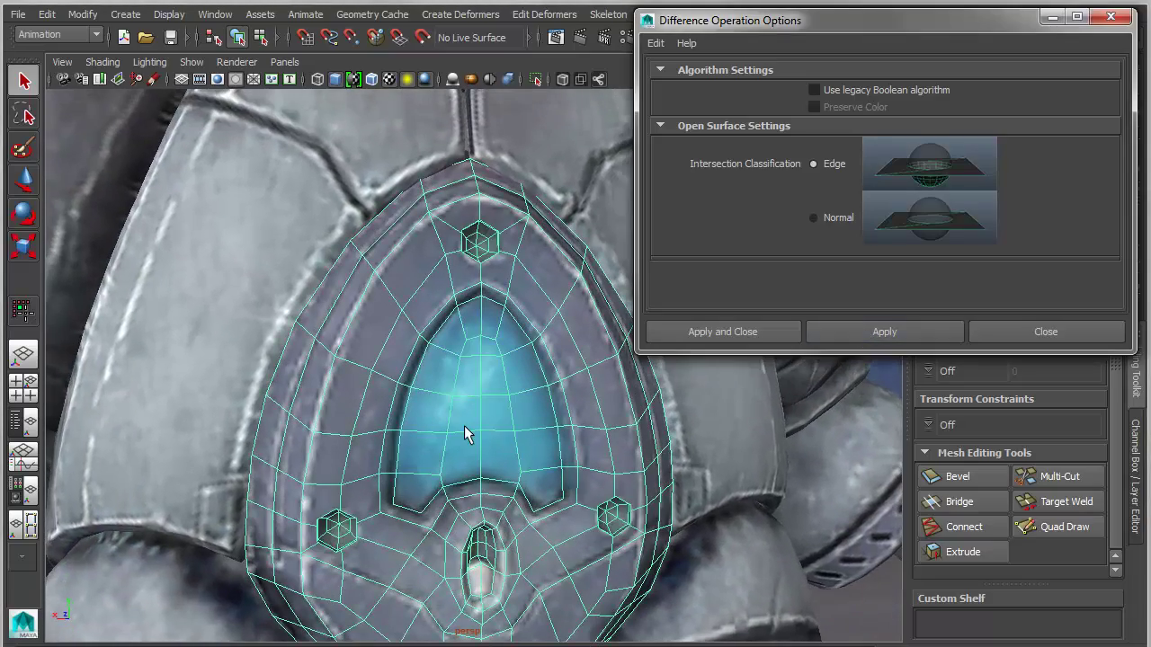
pyautogui.scroll(5, 486, 432)
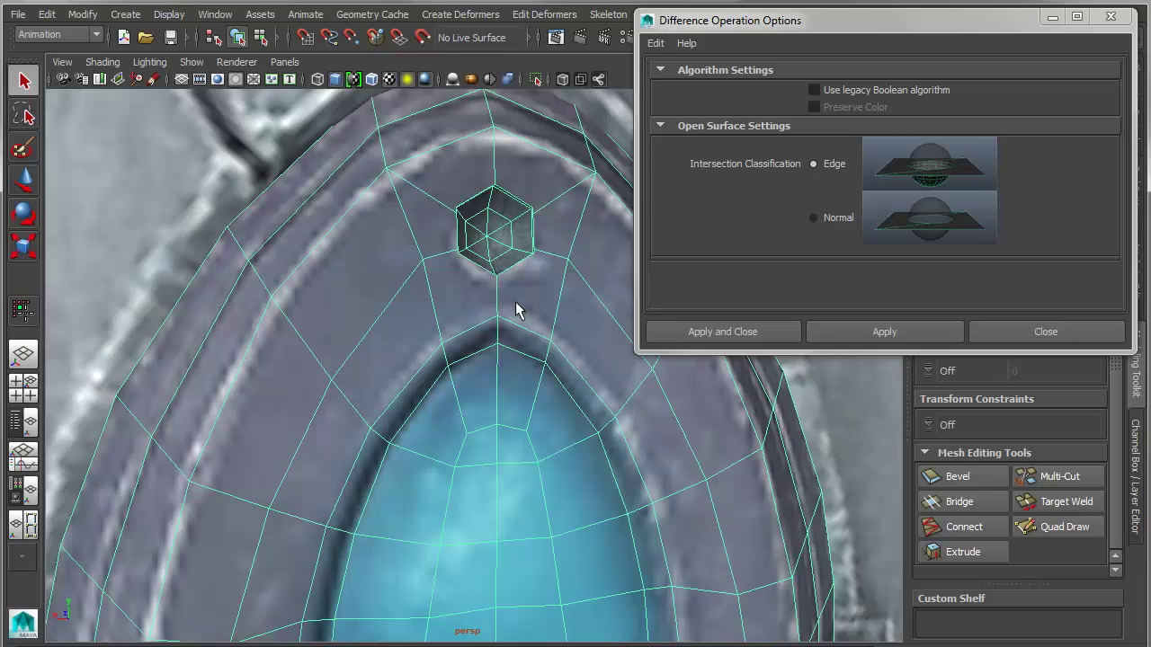
pyautogui.keyDown('alt'); pyautogui.moveTo(516, 301); pyautogui.dragTo(466, 304, button='right'); pyautogui.keyUp('alt')
pyautogui.hotkey('ctrl', 'z')
# Set the intersection classification to Normal, subtract the three bolts from the jetpack door and close the difference options
pyautogui.keyDown('alt'); pyautogui.moveTo(666, 449); pyautogui.dragTo(601, 450, button='right'); pyautogui.keyUp('alt')
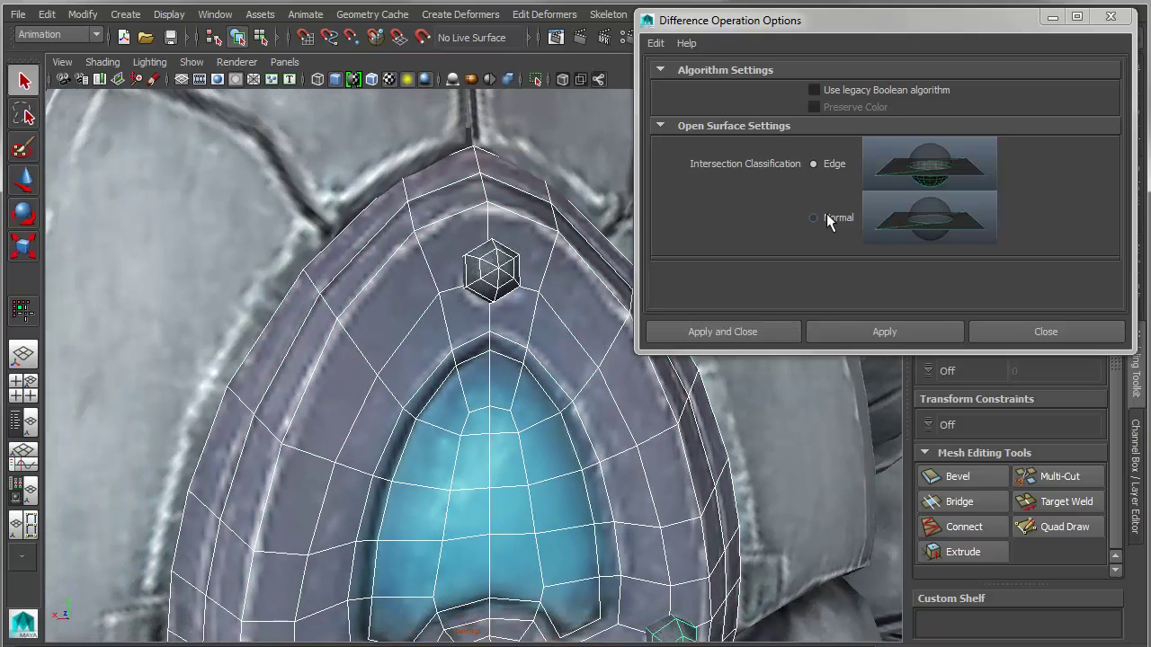
pyautogui.click(826, 215)
pyautogui.keyDown('alt'); pyautogui.moveTo(498, 527); pyautogui.dragTo(479, 460, button='middle'); pyautogui.keyUp('alt')
pyautogui.keyDown('alt'); pyautogui.moveTo(479, 461); pyautogui.dragTo(419, 475, button='right'); pyautogui.keyUp('alt')
pyautogui.keyDown('alt'); pyautogui.moveTo(432, 473); pyautogui.dragTo(440, 492, button='middle'); pyautogui.keyUp('alt')
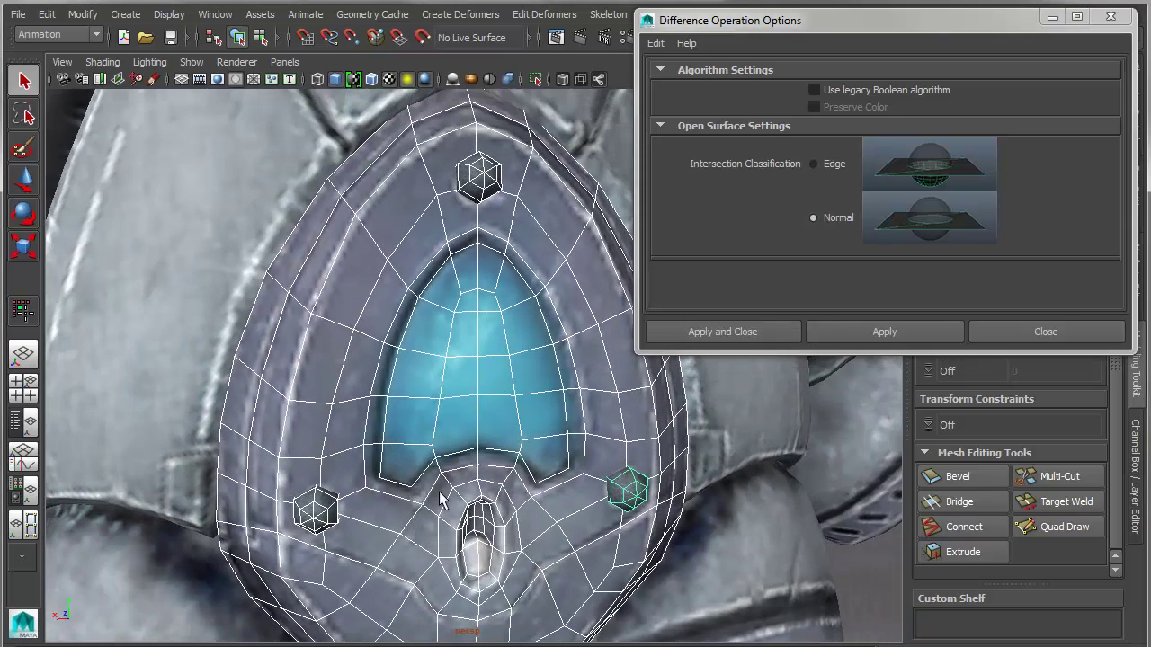
pyautogui.click(835, 331)
pyautogui.scroll(10, 446, 334)
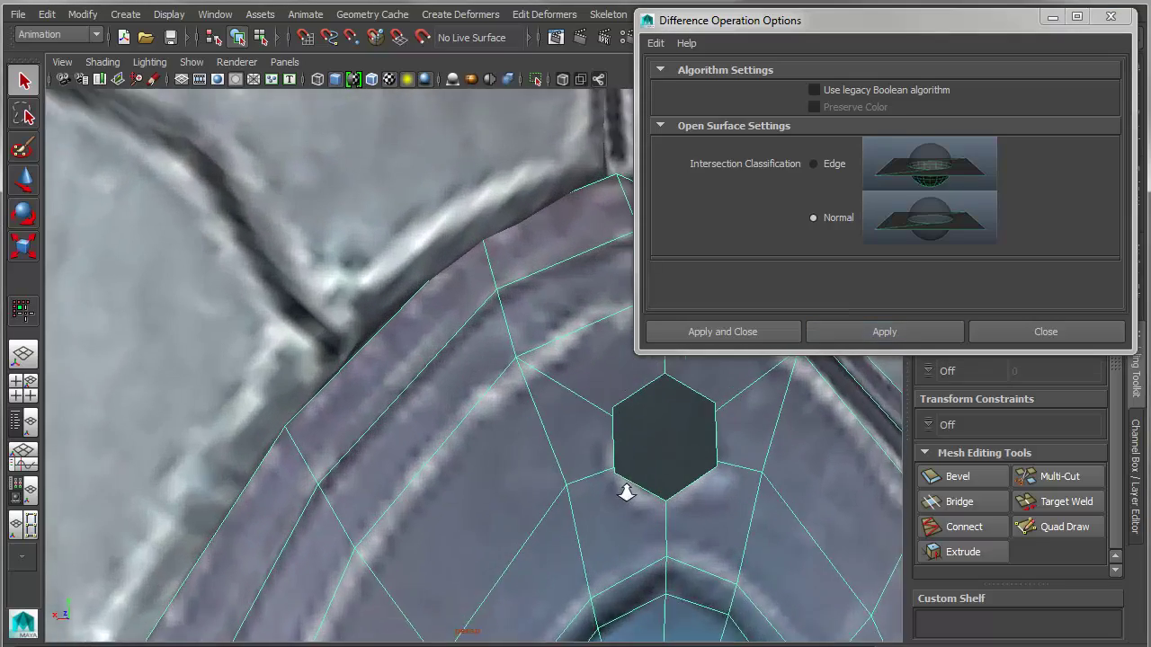
pyautogui.keyDown('alt'); pyautogui.moveTo(627, 492); pyautogui.dragTo(469, 292); pyautogui.keyUp('alt')
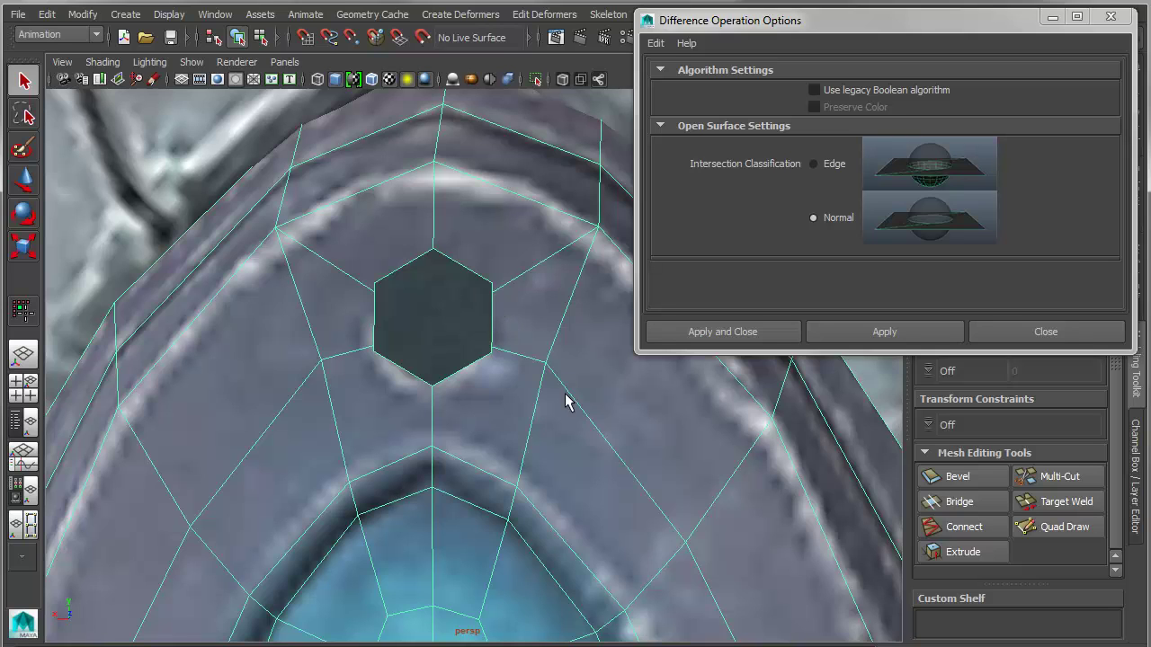
pyautogui.keyDown('alt'); pyautogui.moveTo(626, 427); pyautogui.dragTo(425, 399, button='right'); pyautogui.keyUp('alt')
pyautogui.keyDown('alt'); pyautogui.moveTo(442, 405); pyautogui.dragTo(432, 314, button='middle'); pyautogui.keyUp('alt')
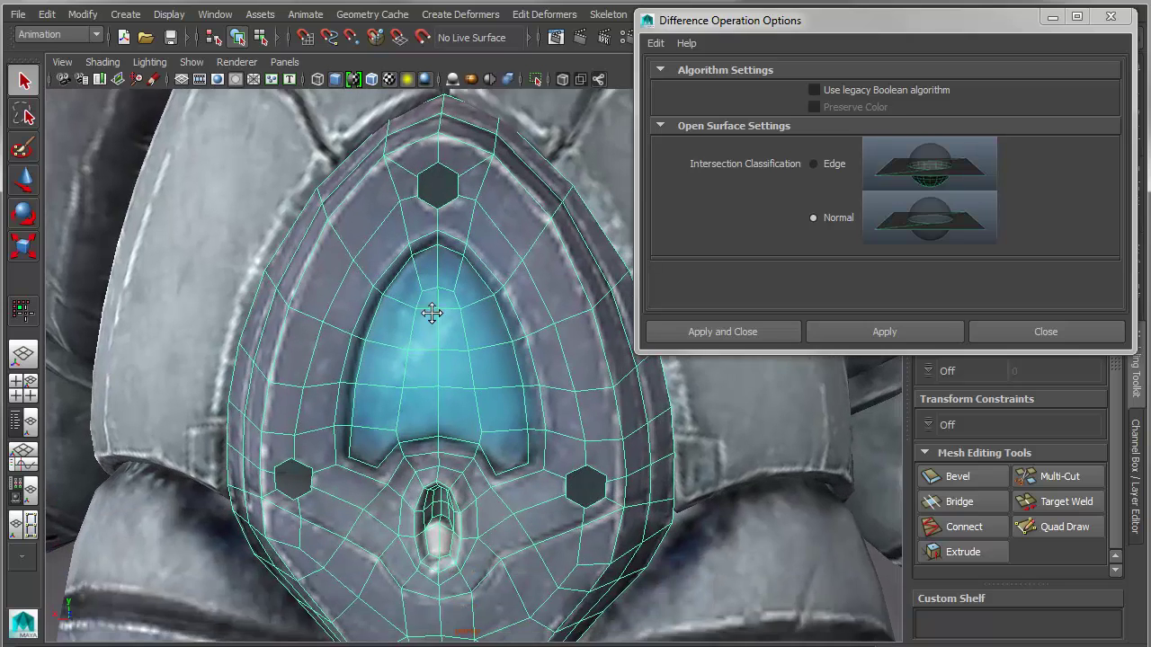
pyautogui.click(1011, 330)
# Change the Classification of the door's Boolean input polyCBoolOp1 to Edge in its construction history
pyautogui.click(1138, 117)
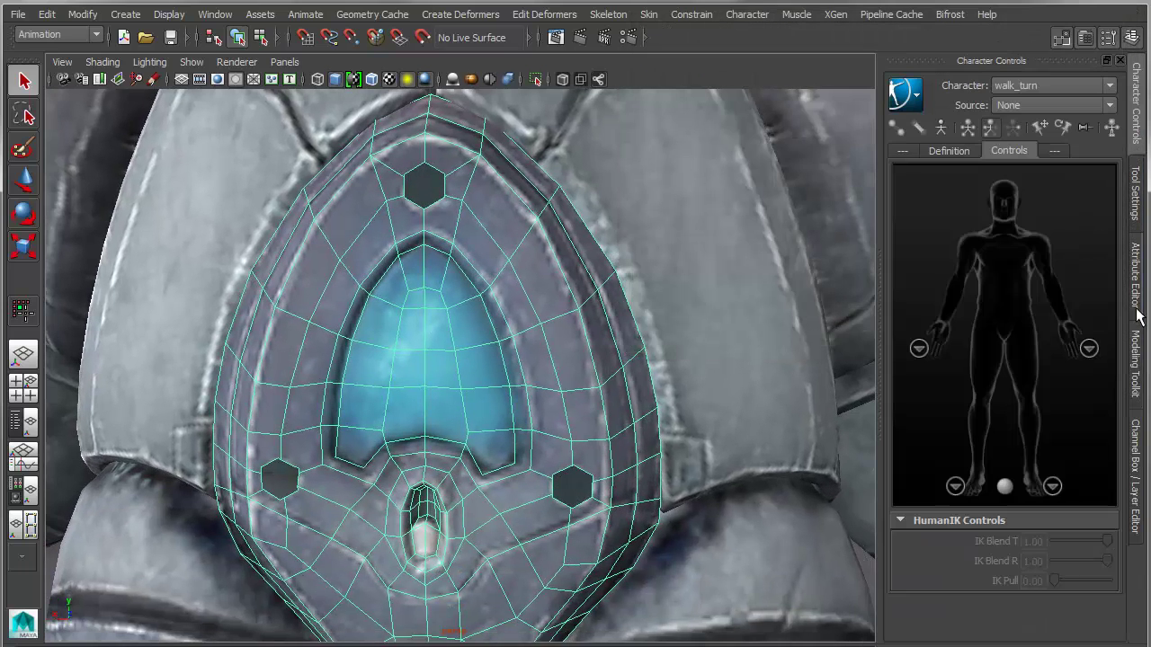
pyautogui.click(1135, 423)
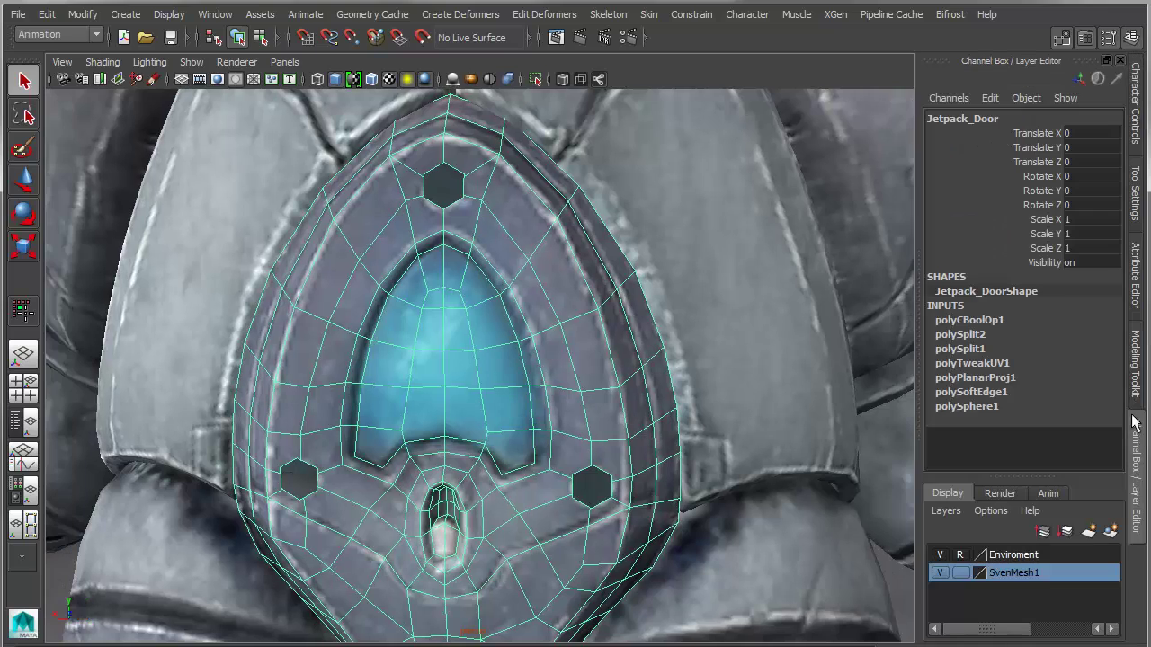
pyautogui.click(969, 320)
pyautogui.click(1085, 351)
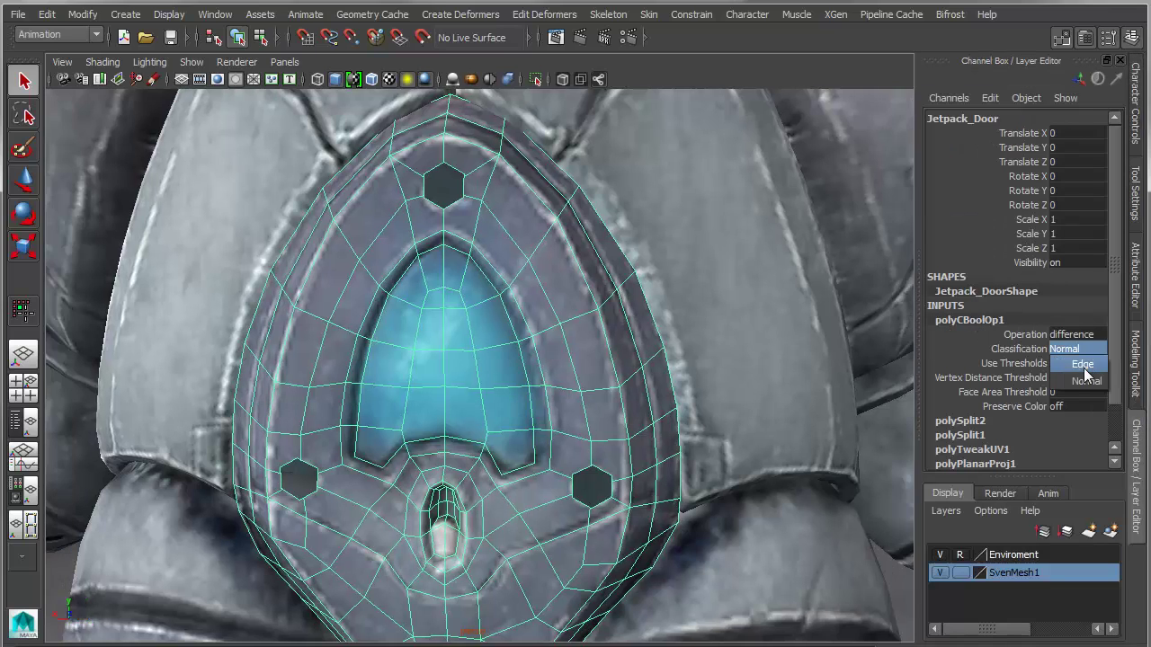
pyautogui.click(1083, 364)
# Examine the upper hexagonal recess on the jetpack door up close, including its rim and inner faces
pyautogui.keyDown('alt'); pyautogui.moveTo(556, 369); pyautogui.dragTo(423, 314); pyautogui.keyUp('alt')
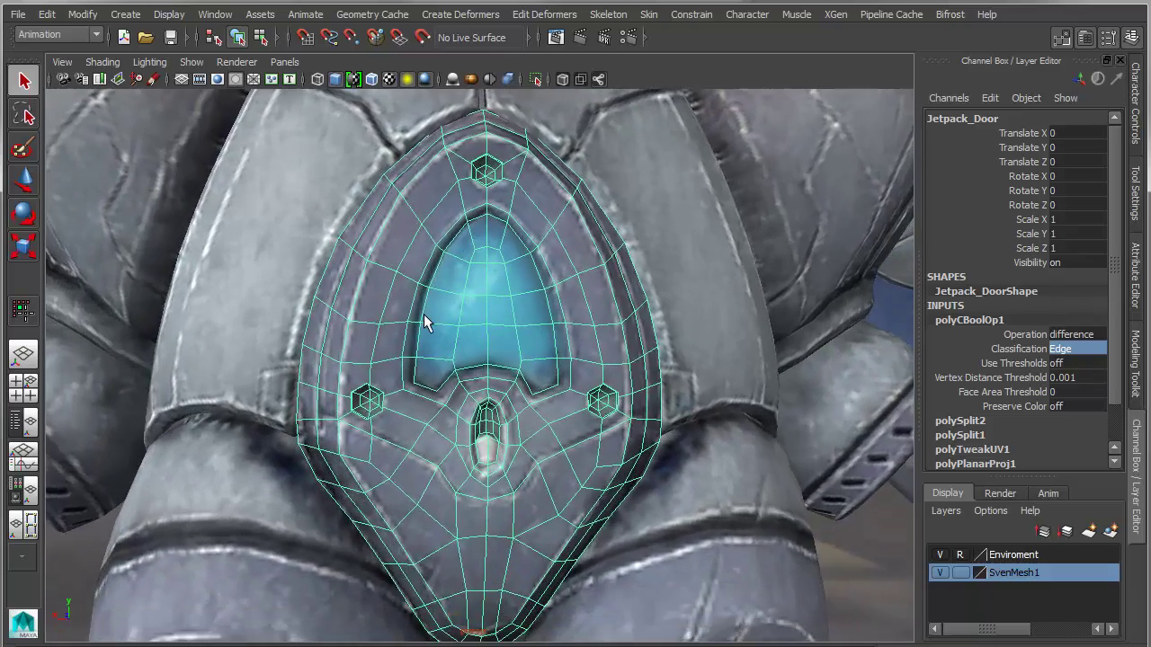
pyautogui.keyDown('alt'); pyautogui.moveTo(424, 314); pyautogui.dragTo(407, 396, button='middle'); pyautogui.keyUp('alt')
pyautogui.keyDown('alt'); pyautogui.moveTo(408, 396); pyautogui.dragTo(549, 421, button='right'); pyautogui.keyUp('alt')
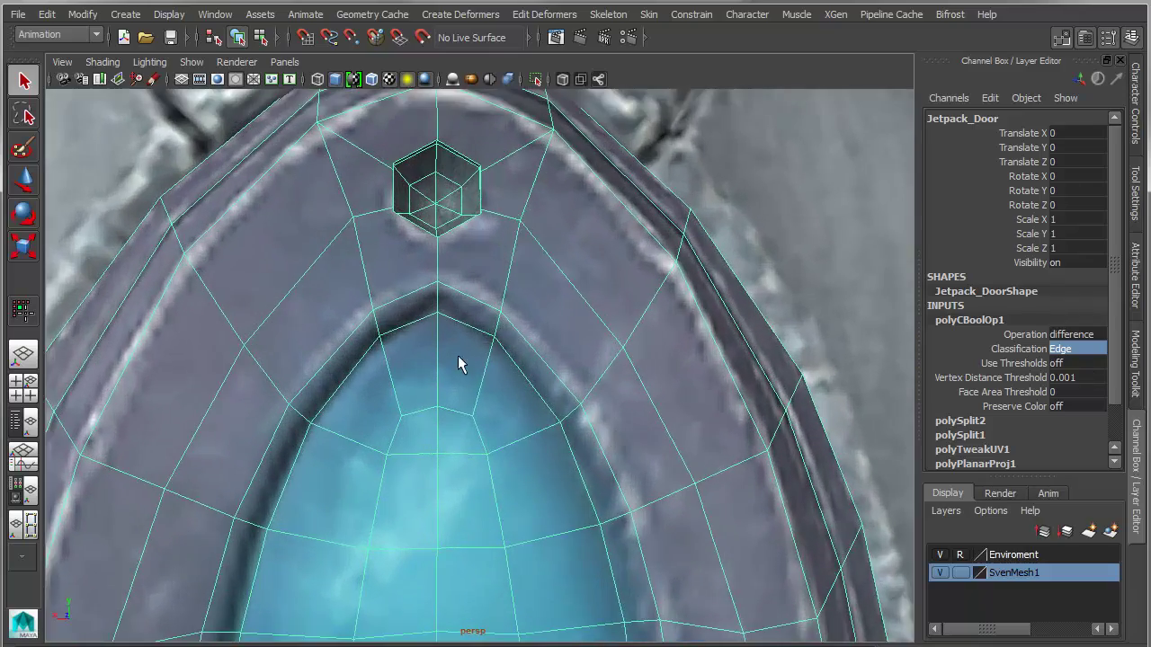
pyautogui.keyDown('alt'); pyautogui.moveTo(400, 306); pyautogui.dragTo(395, 366, button='middle'); pyautogui.keyUp('alt')
pyautogui.keyDown('alt'); pyautogui.moveTo(395, 367); pyautogui.dragTo(447, 381, button='right'); pyautogui.keyUp('alt')
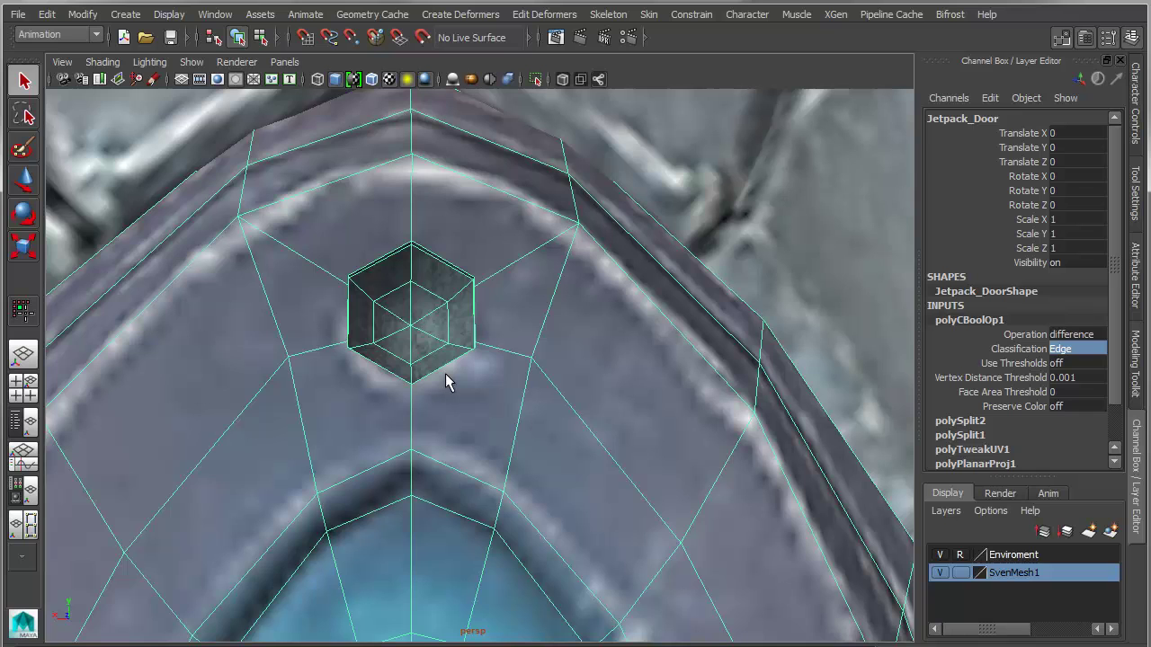
pyautogui.keyDown('alt'); pyautogui.moveTo(446, 374); pyautogui.dragTo(452, 393); pyautogui.keyUp('alt')
pyautogui.keyDown('alt'); pyautogui.moveTo(452, 393); pyautogui.dragTo(477, 418, button='middle'); pyautogui.keyUp('alt')
pyautogui.keyDown('alt'); pyautogui.moveTo(477, 417); pyautogui.dragTo(508, 423, button='right'); pyautogui.keyUp('alt')
pyautogui.keyDown('alt'); pyautogui.moveTo(508, 432); pyautogui.dragTo(505, 425); pyautogui.keyUp('alt')
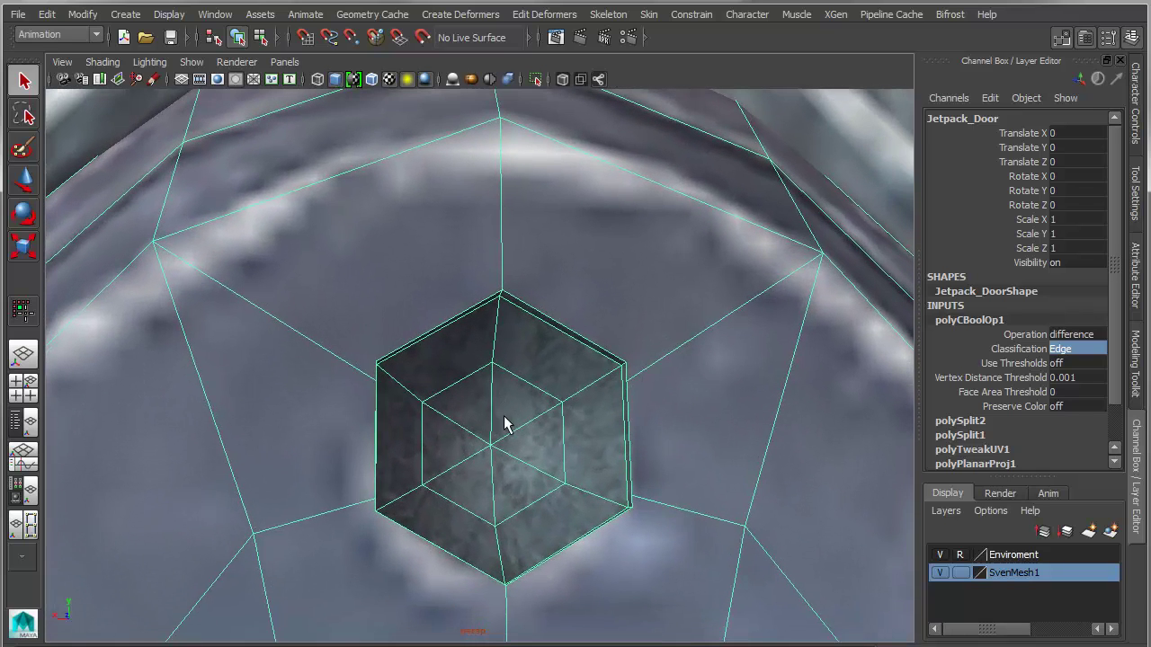
pyautogui.scroll(2, 350, 409)
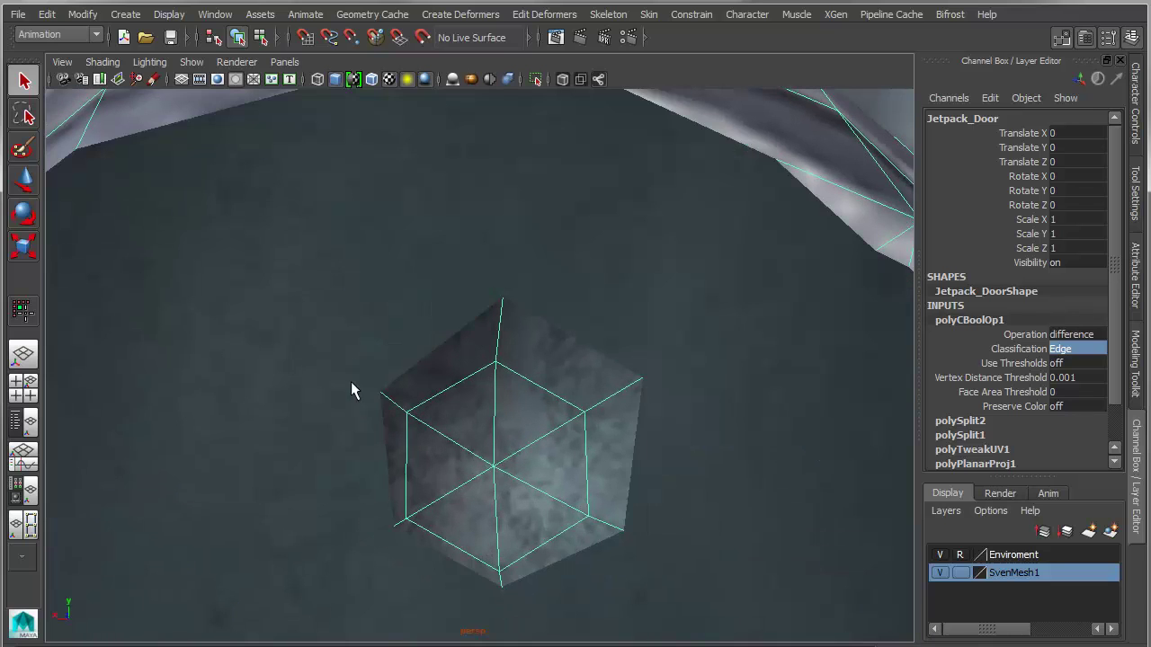
pyautogui.scroll(-3, 396, 408)
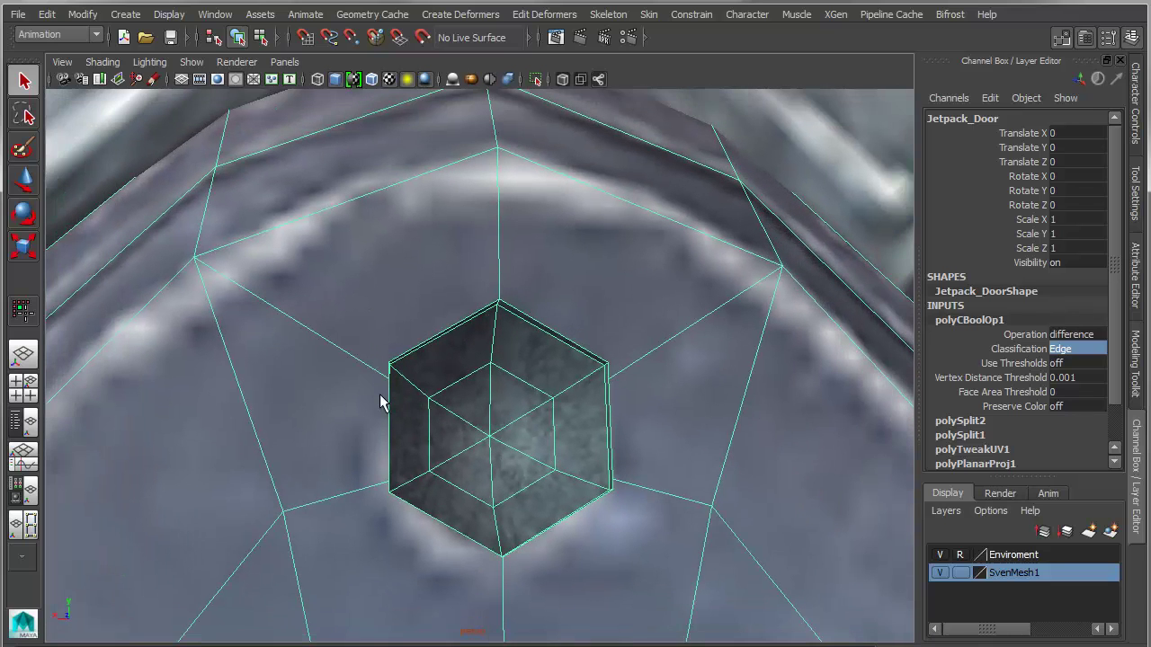
# Weld the stray vertices on the sides of the upper hexagonal recess into its nearest corner vertices with the vertex merge tool
pyautogui.press('F9')
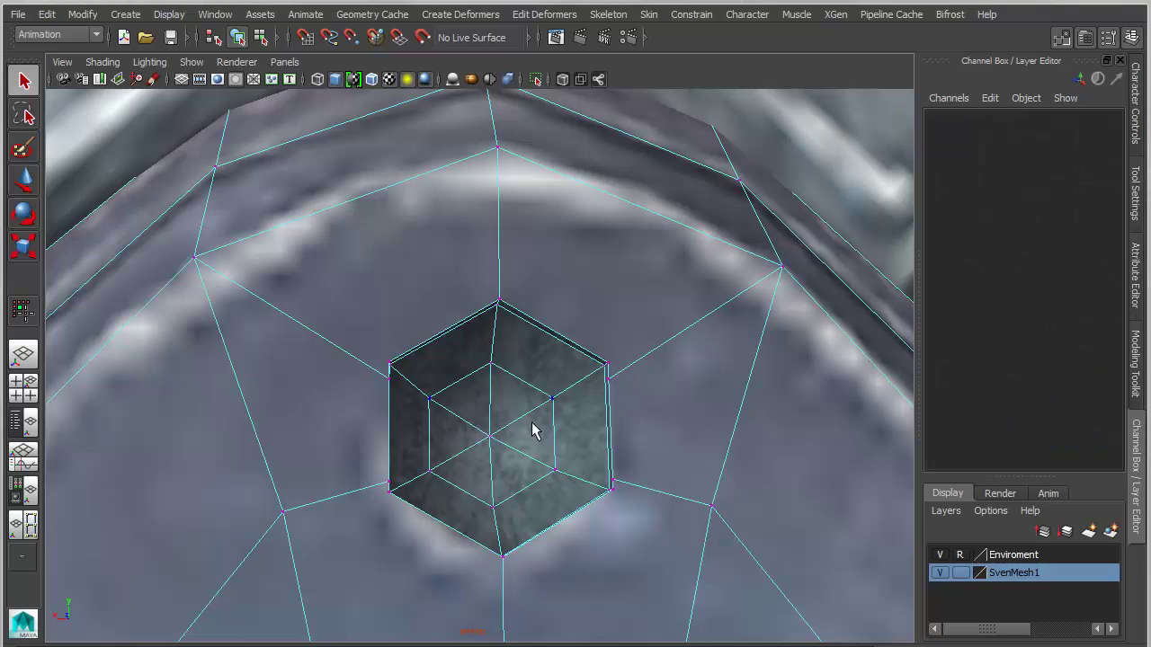
pyautogui.keyDown('shift'); pyautogui.rightClick(378, 387); pyautogui.keyUp('shift')
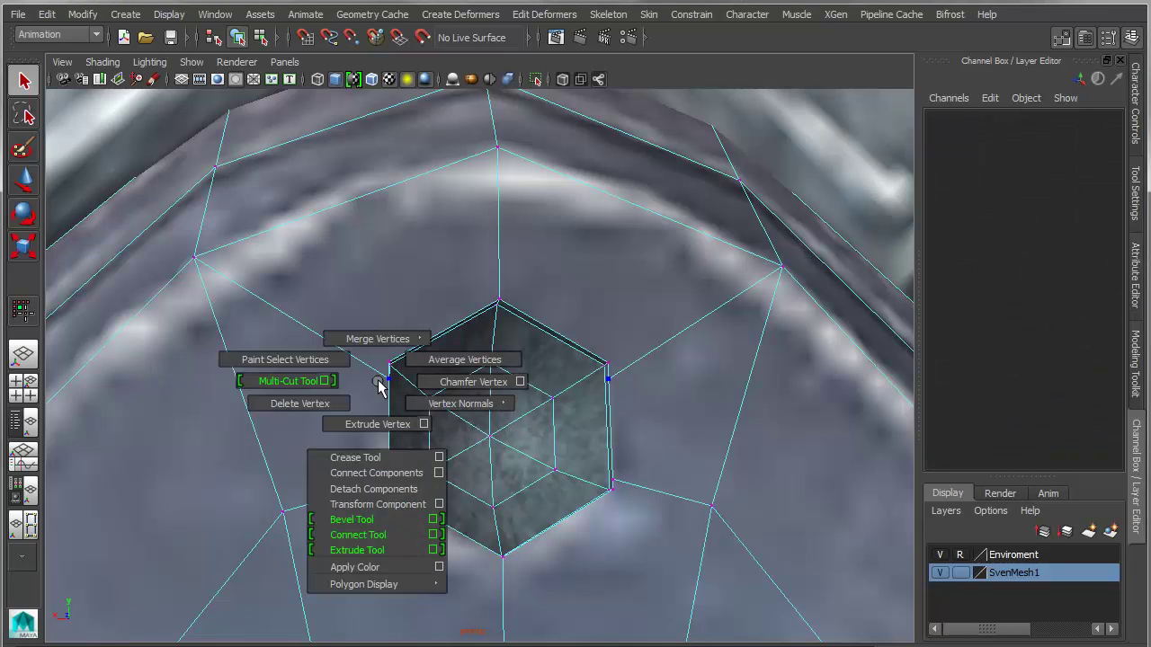
pyautogui.keyDown('shift'); pyautogui.moveTo(378, 386); pyautogui.dragTo(292, 351, button='right'); pyautogui.keyUp('shift')
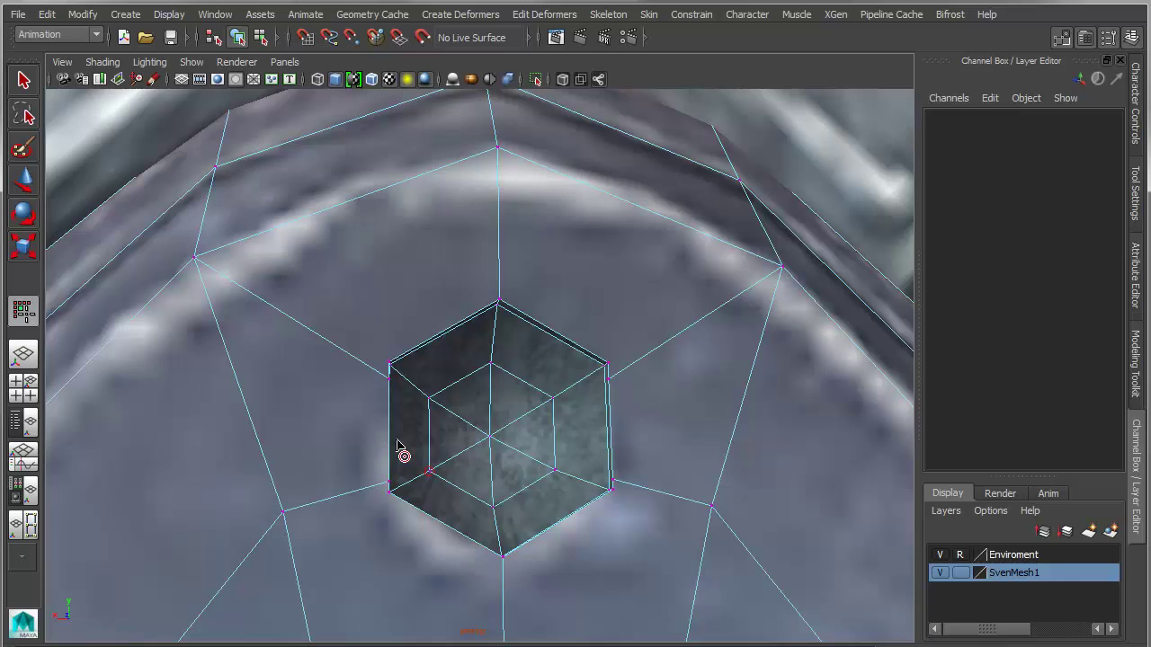
pyautogui.keyDown('alt'); pyautogui.moveTo(398, 455); pyautogui.dragTo(414, 413, button='middle'); pyautogui.keyUp('alt')
pyautogui.keyDown('alt'); pyautogui.moveTo(414, 408); pyautogui.dragTo(426, 429, button='right'); pyautogui.keyUp('alt')
pyautogui.keyDown('alt'); pyautogui.moveTo(426, 429); pyautogui.dragTo(405, 452, button='middle'); pyautogui.keyUp('alt')
pyautogui.keyDown('alt'); pyautogui.moveTo(404, 452); pyautogui.dragTo(389, 451, button='right'); pyautogui.keyUp('alt')
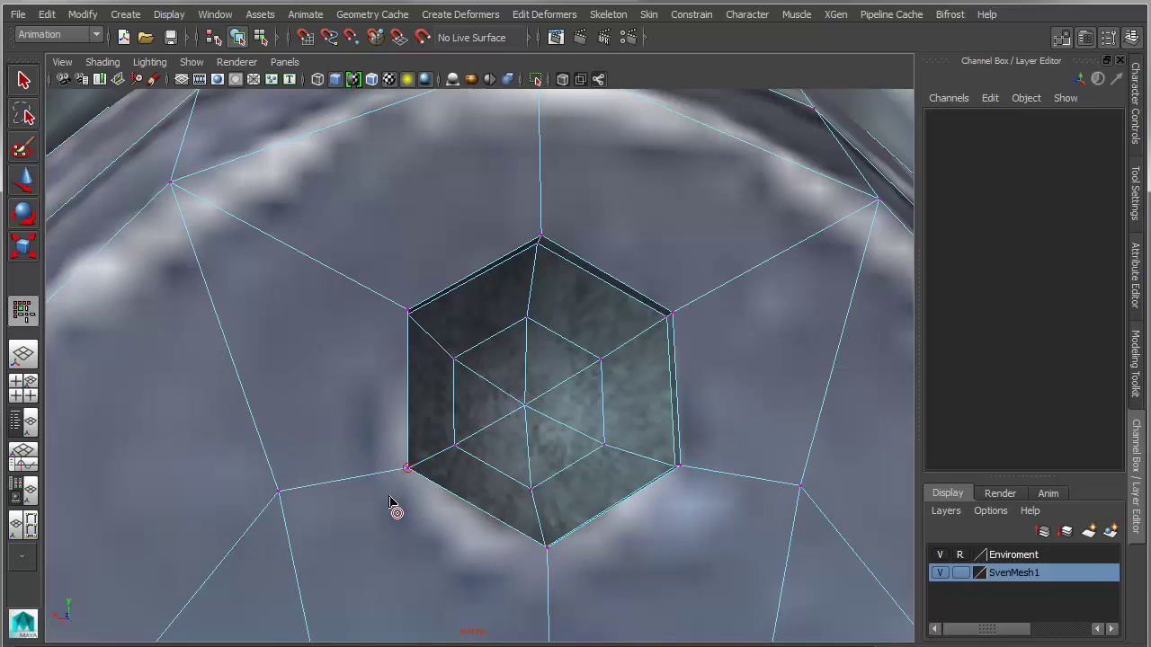
# Weld the remaining doubled vertices around the recess's rim and check the opening from an angle
pyautogui.keyDown('alt'); pyautogui.moveTo(424, 527); pyautogui.dragTo(433, 503); pyautogui.keyUp('alt')
pyautogui.scroll(-2, 417, 496)
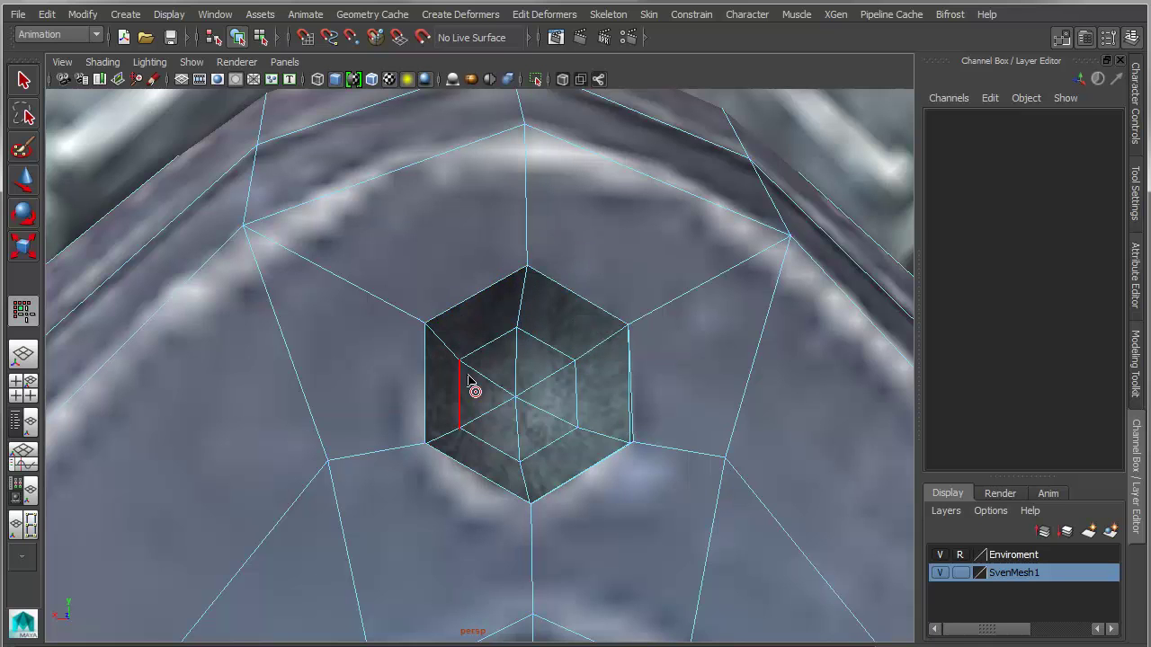
pyautogui.keyDown('alt'); pyautogui.moveTo(444, 401); pyautogui.dragTo(553, 400); pyautogui.keyUp('alt')
pyautogui.press('[')
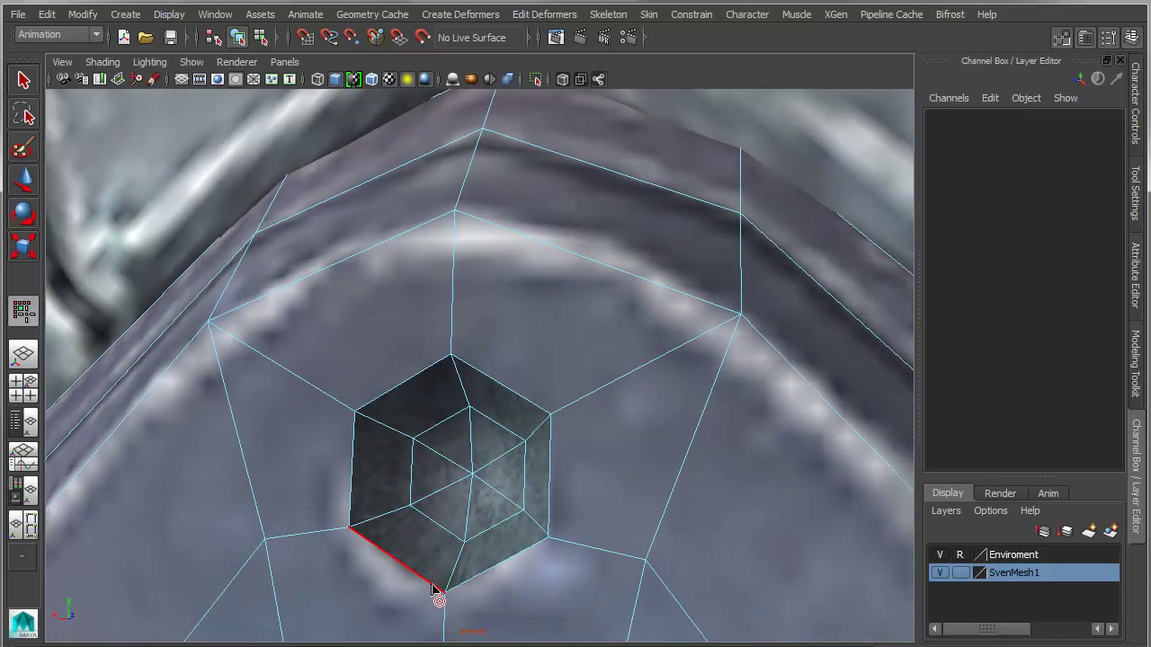
pyautogui.press('[')
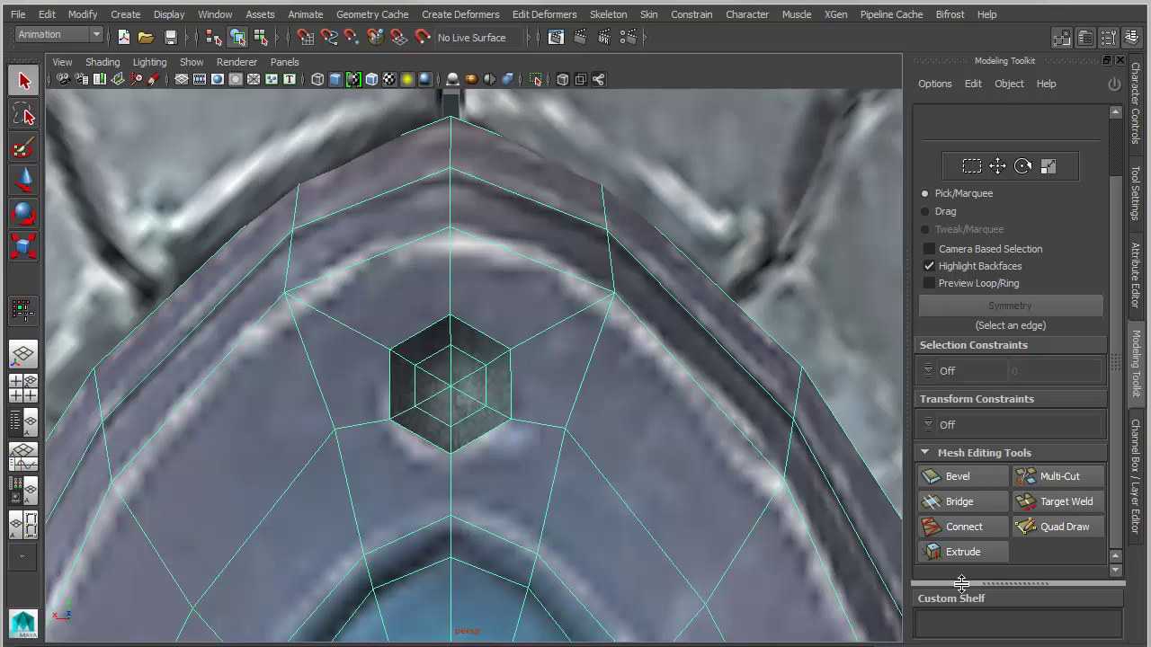
# Isolate the selected jetpack door in the viewport so the surrounding meshes are hidden
pyautogui.keyDown('alt'); pyautogui.moveTo(725, 524); pyautogui.dragTo(557, 467, button='right'); pyautogui.keyUp('alt')
pyautogui.keyDown('alt'); pyautogui.moveTo(558, 467); pyautogui.dragTo(585, 481); pyautogui.keyUp('alt')
pyautogui.keyDown('alt'); pyautogui.moveTo(533, 519); pyautogui.dragTo(599, 544, button='right'); pyautogui.keyUp('alt')
pyautogui.keyDown('alt'); pyautogui.moveTo(599, 544); pyautogui.dragTo(582, 534); pyautogui.keyUp('alt')
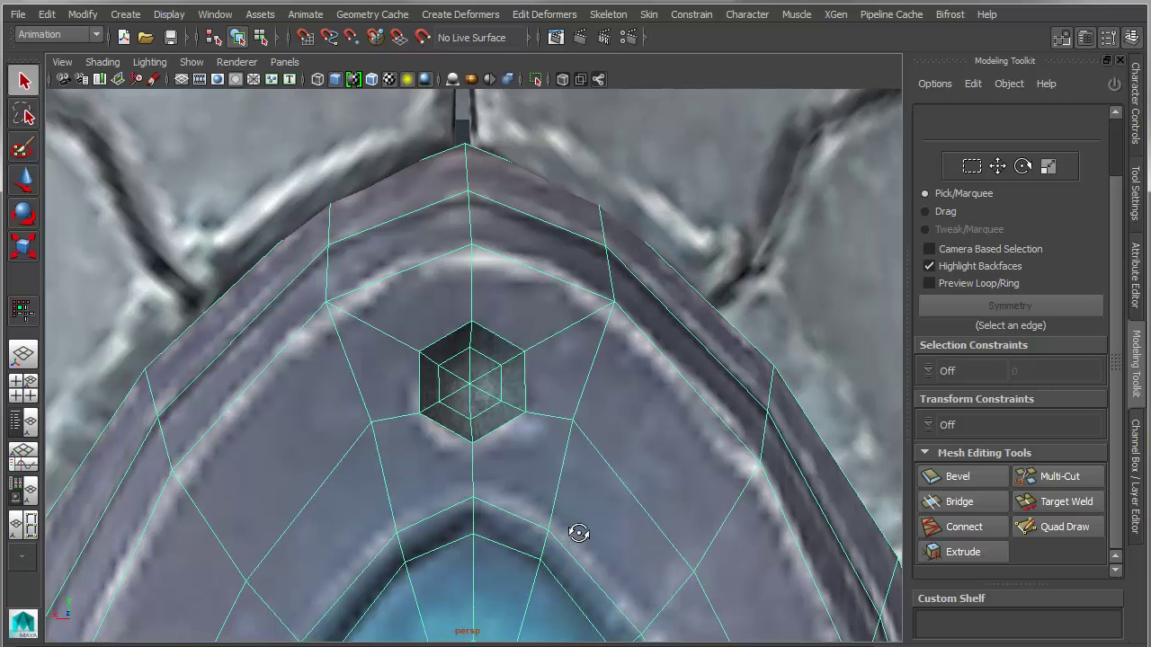
pyautogui.click(191, 62)
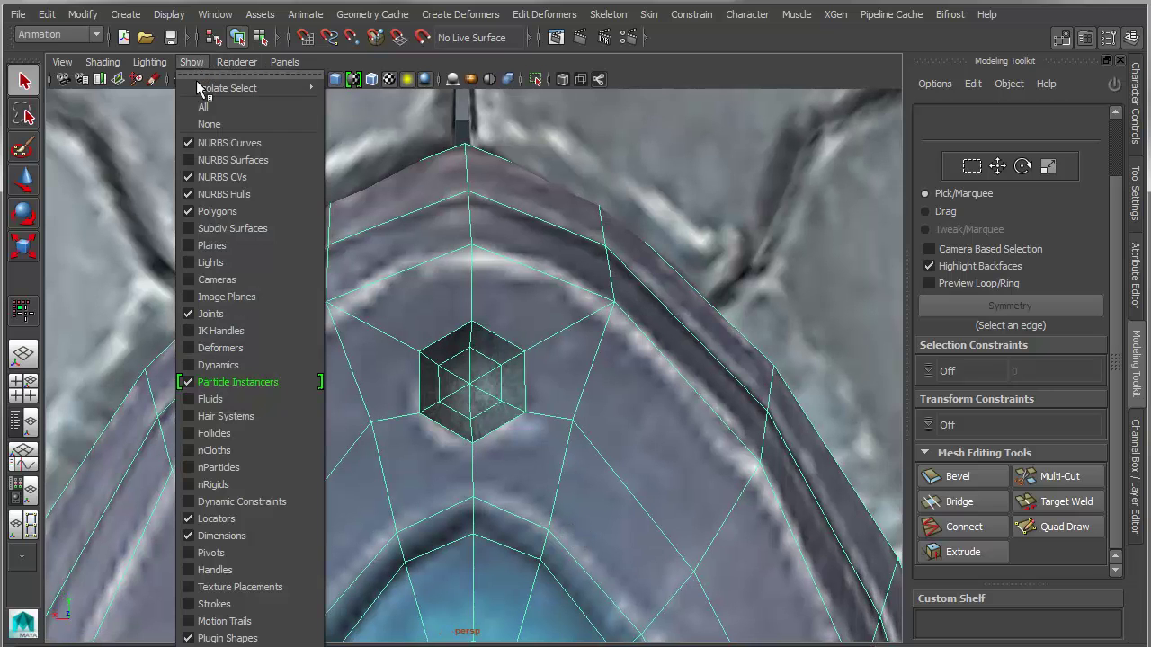
pyautogui.moveTo(287, 88)
pyautogui.click(359, 99)
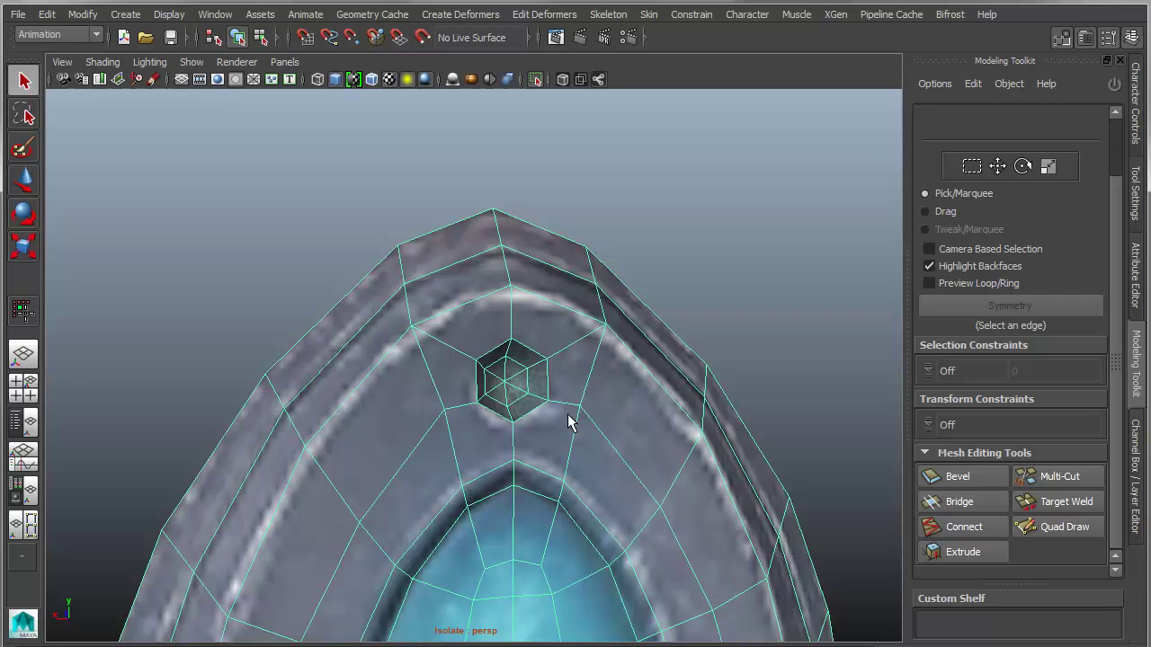
# Insert an edge loop through the upper-right side of the recess using Multi-Cut with Edge Flow enabled
pyautogui.scroll(5, 584, 421)
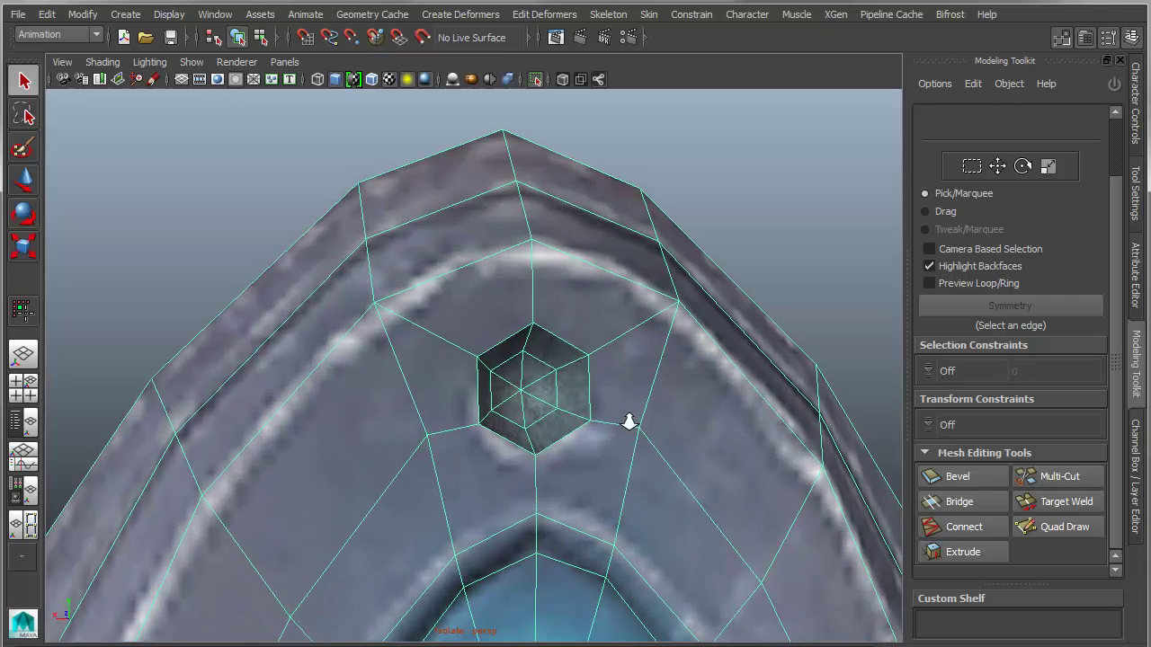
pyautogui.keyDown('alt'); pyautogui.moveTo(549, 419); pyautogui.dragTo(547, 445); pyautogui.keyUp('alt')
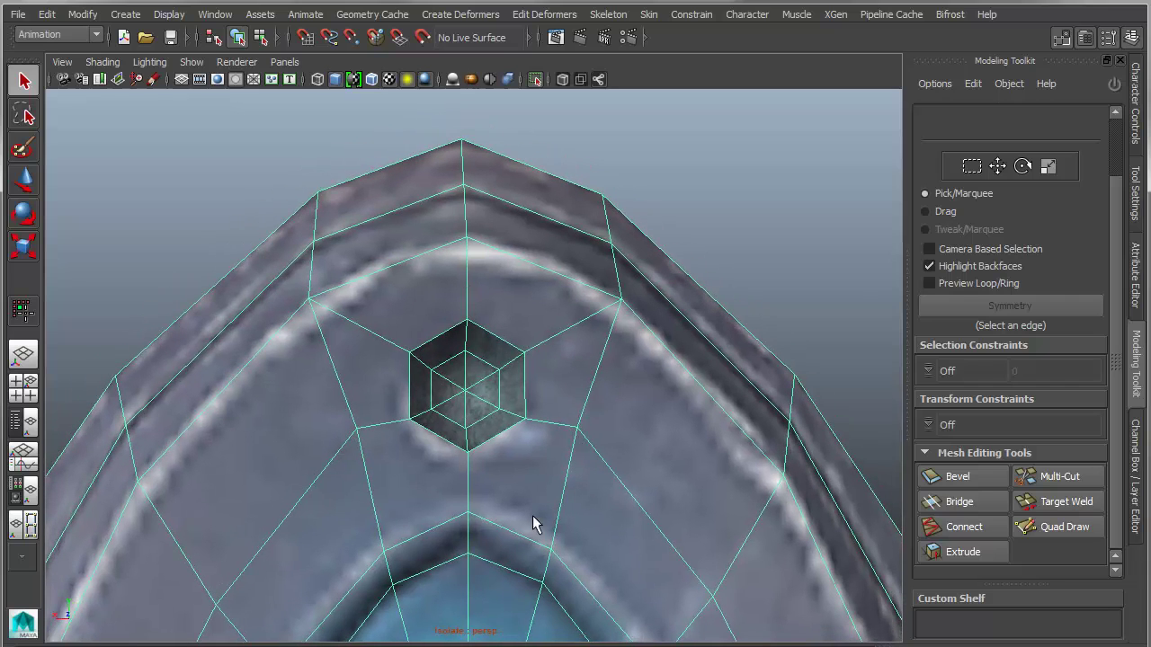
pyautogui.keyDown('shift'); pyautogui.moveTo(509, 350); pyautogui.dragTo(426, 349, button='right'); pyautogui.keyUp('shift')
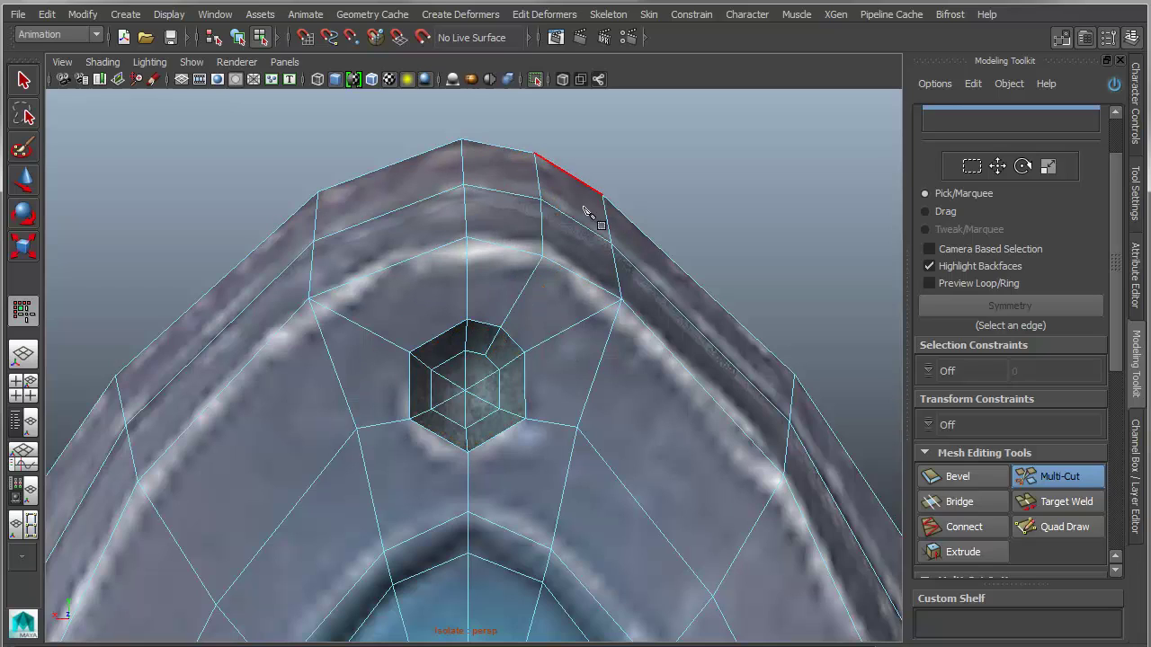
pyautogui.click(522, 351)
pyautogui.rightClick(497, 343)
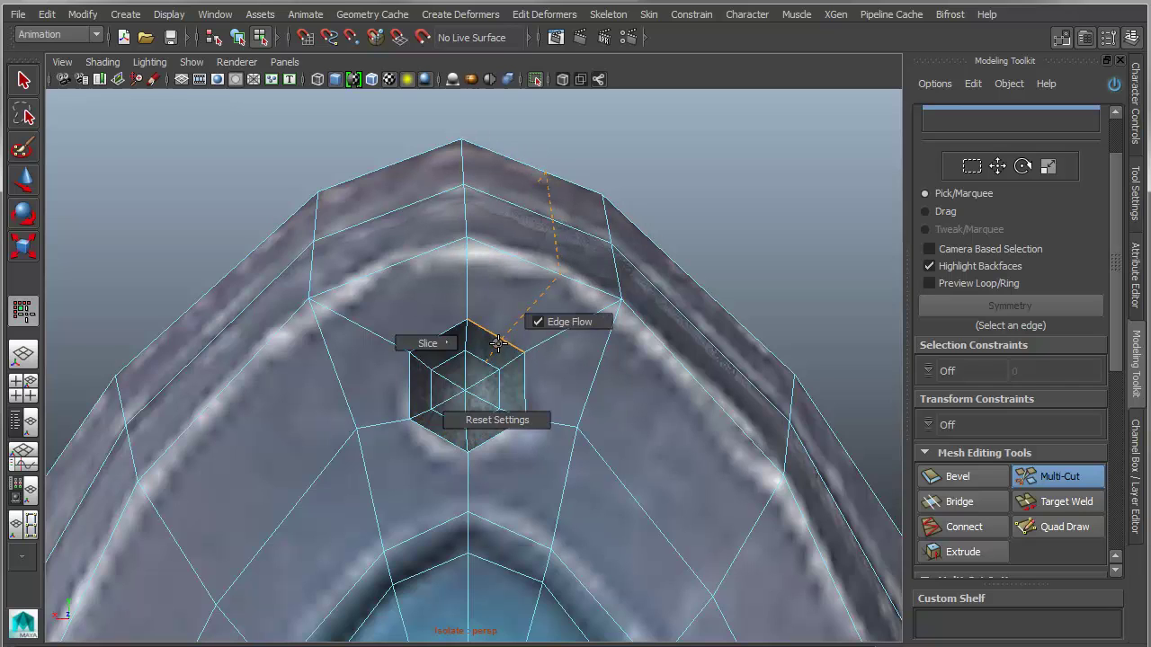
pyautogui.keyDown('ctrl'); pyautogui.click(530, 265); pyautogui.keyUp('ctrl')
# Insert a matching Edge Flow loop through the recess's upper-left side and another across its left and right sides
pyautogui.click(424, 355)
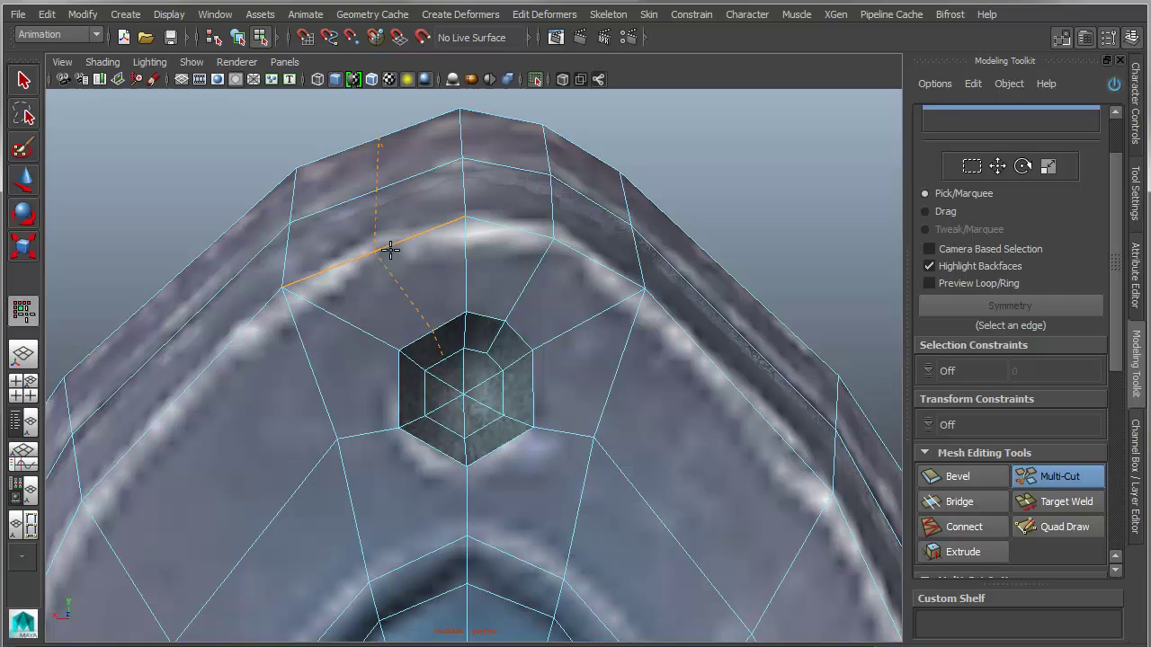
pyautogui.keyDown('ctrl'); pyautogui.middleClick(383, 251); pyautogui.keyUp('ctrl')
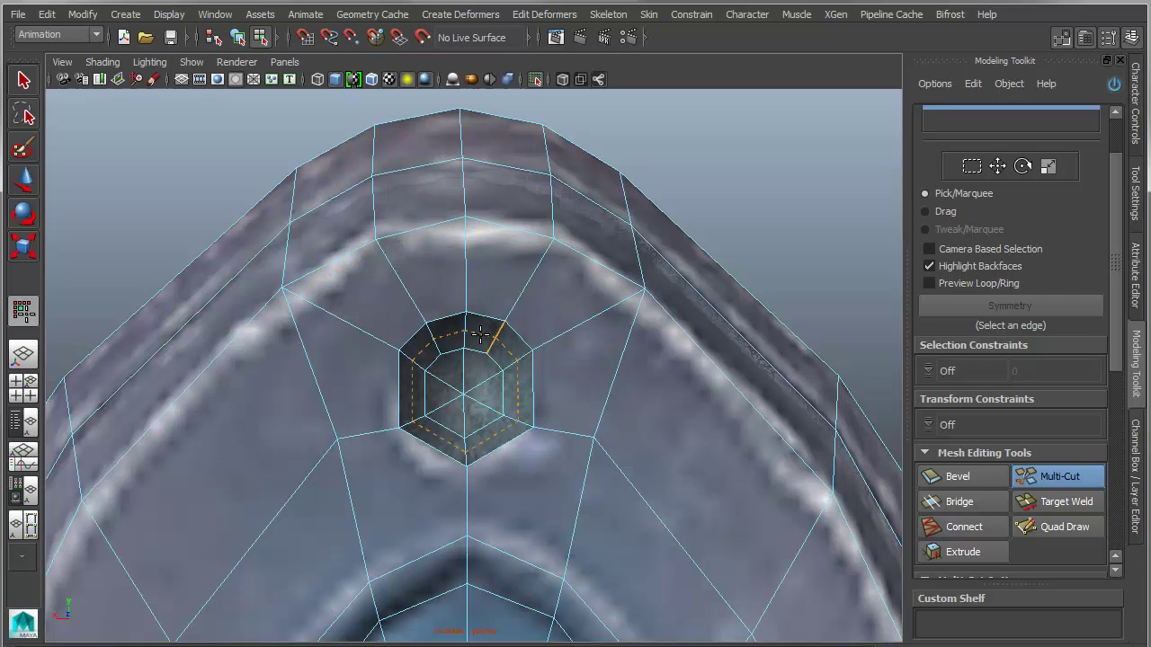
pyautogui.keyDown('ctrl'); pyautogui.click(398, 385); pyautogui.keyUp('ctrl')
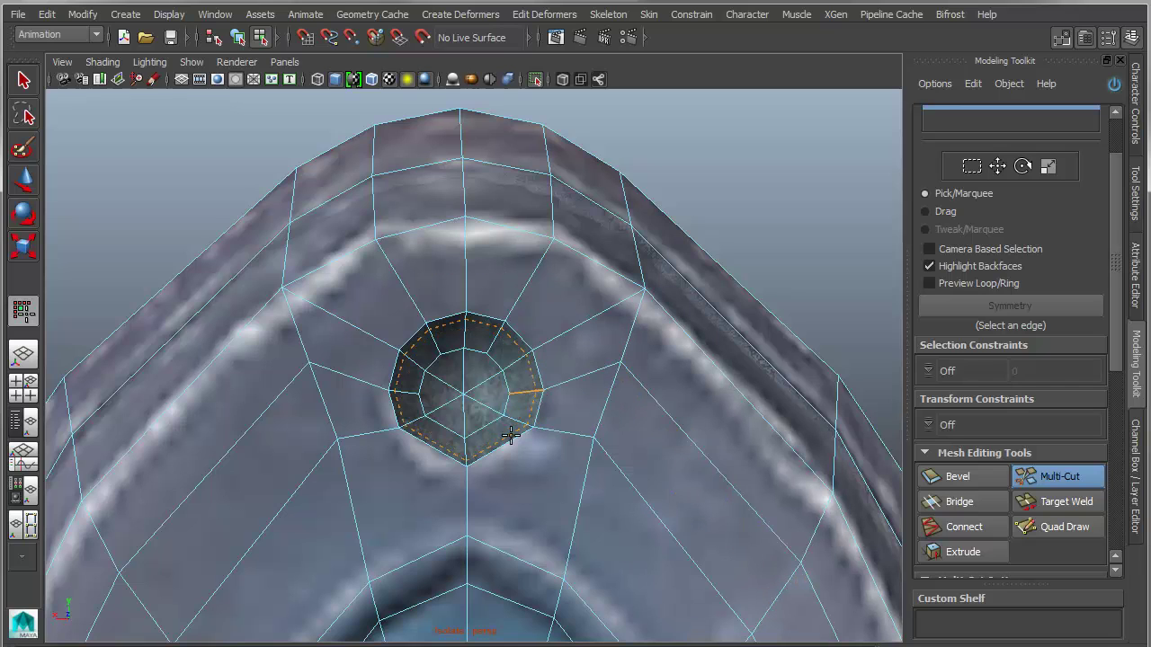
# Cut from the recess's centre vertex through its lower-left and lower-right sides to the two corner vertices above the blue window
pyautogui.keyDown('alt'); pyautogui.moveTo(468, 473); pyautogui.dragTo(469, 452, button='middle'); pyautogui.keyUp('alt')
pyautogui.keyDown('alt'); pyautogui.moveTo(469, 452); pyautogui.dragTo(477, 452, button='right'); pyautogui.keyUp('alt')
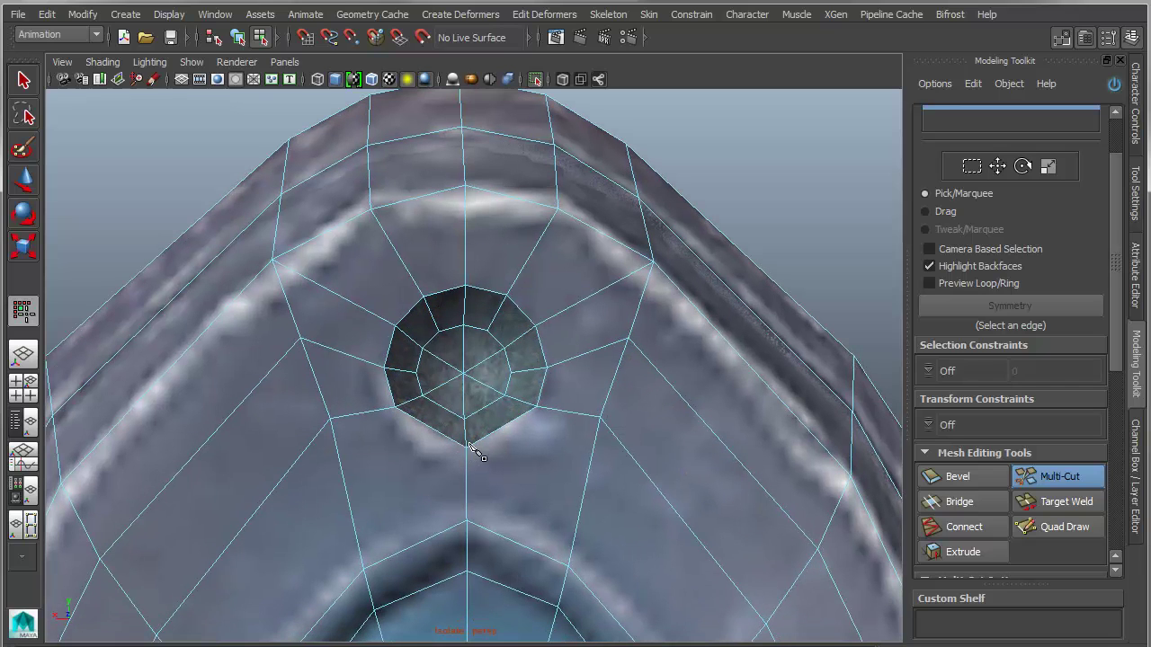
pyautogui.click(463, 376)
pyautogui.click(364, 571)
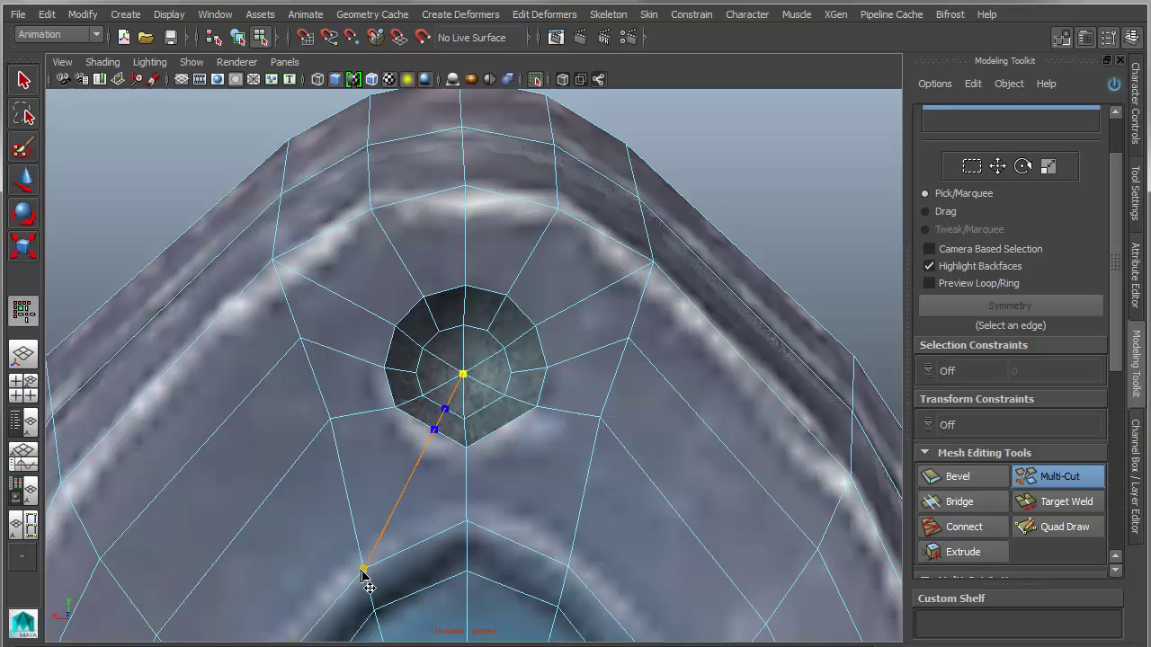
pyautogui.rightClick(363, 572)
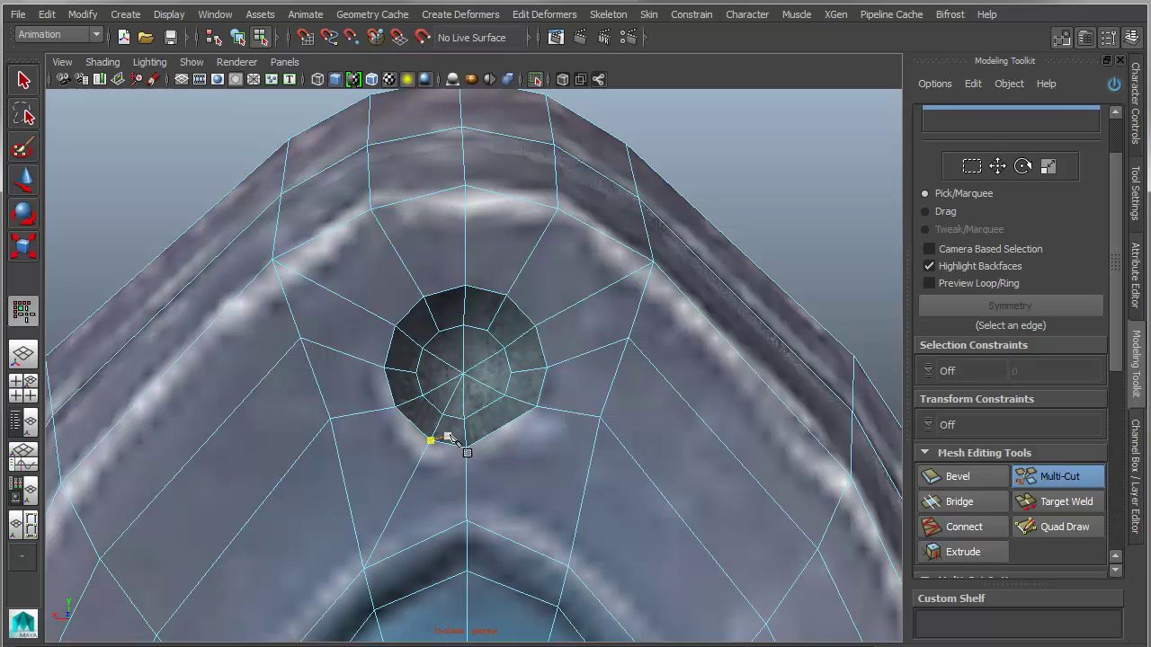
pyautogui.click(462, 374)
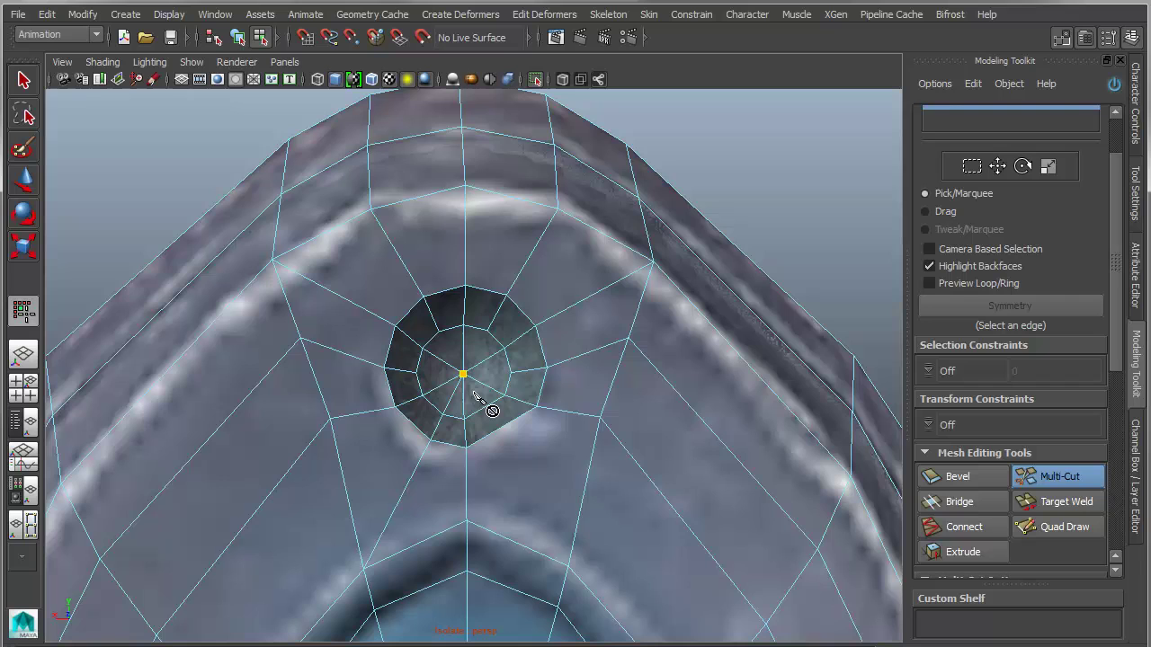
pyautogui.click(568, 568)
pyautogui.rightClick(577, 583)
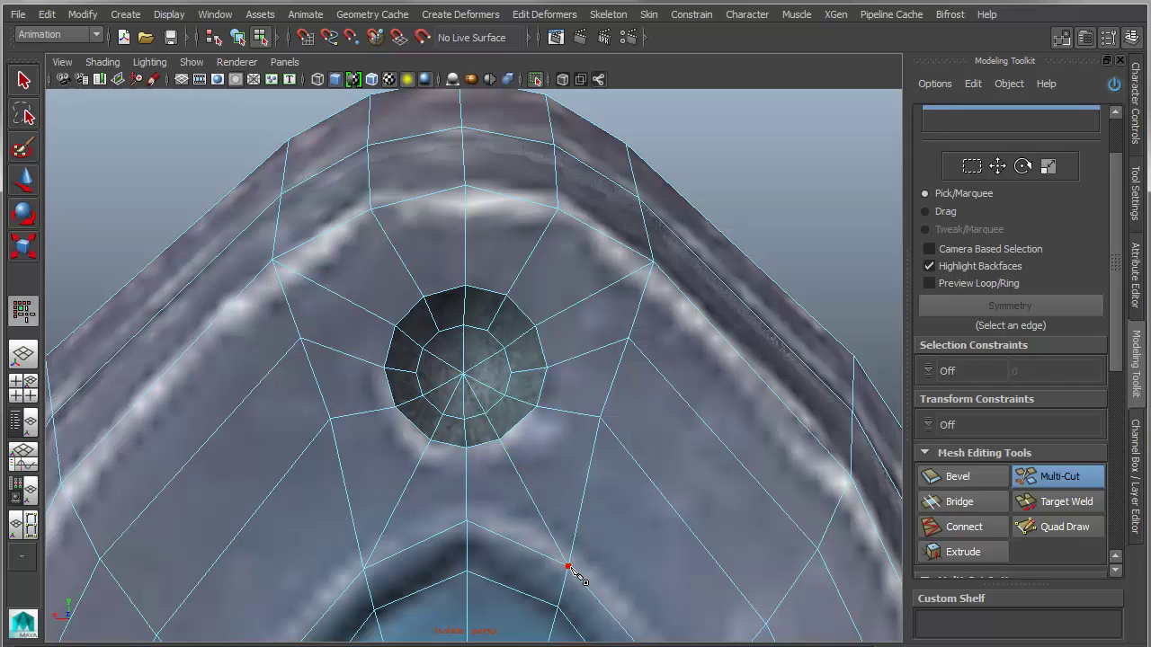
# Connect the unconnected inner-ring vertices on the recess's upper, left and right sides to its centre vertex with two Multi-Cut paths
pyautogui.keyDown('alt'); pyautogui.moveTo(518, 447); pyautogui.dragTo(576, 477); pyautogui.keyUp('alt')
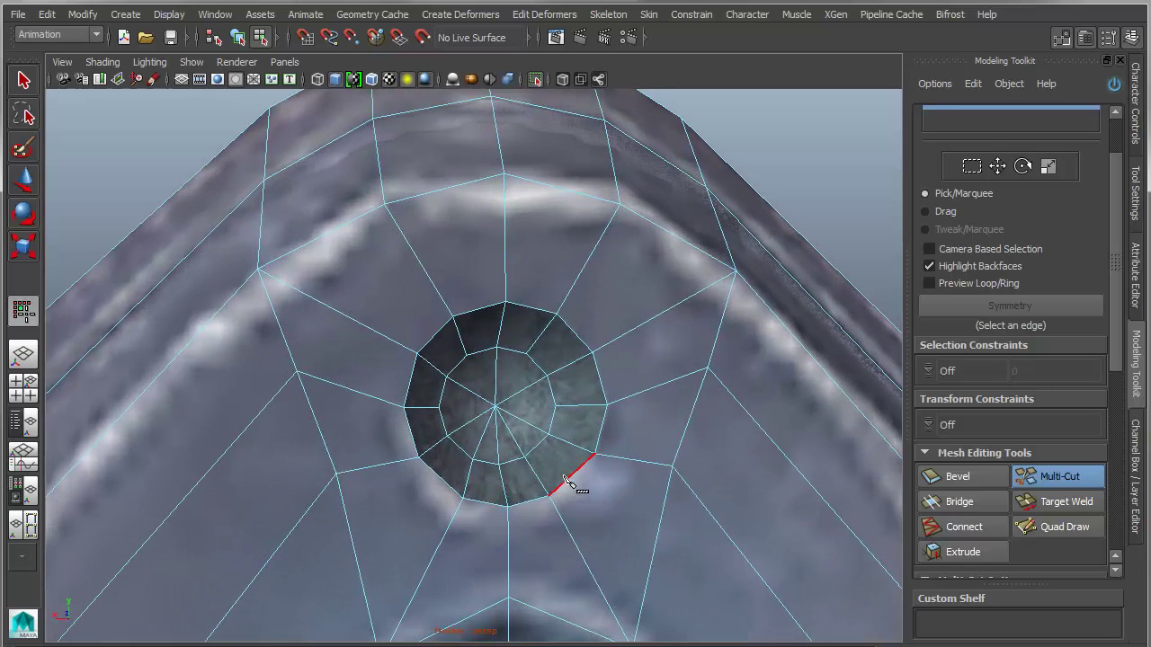
pyautogui.click(525, 355)
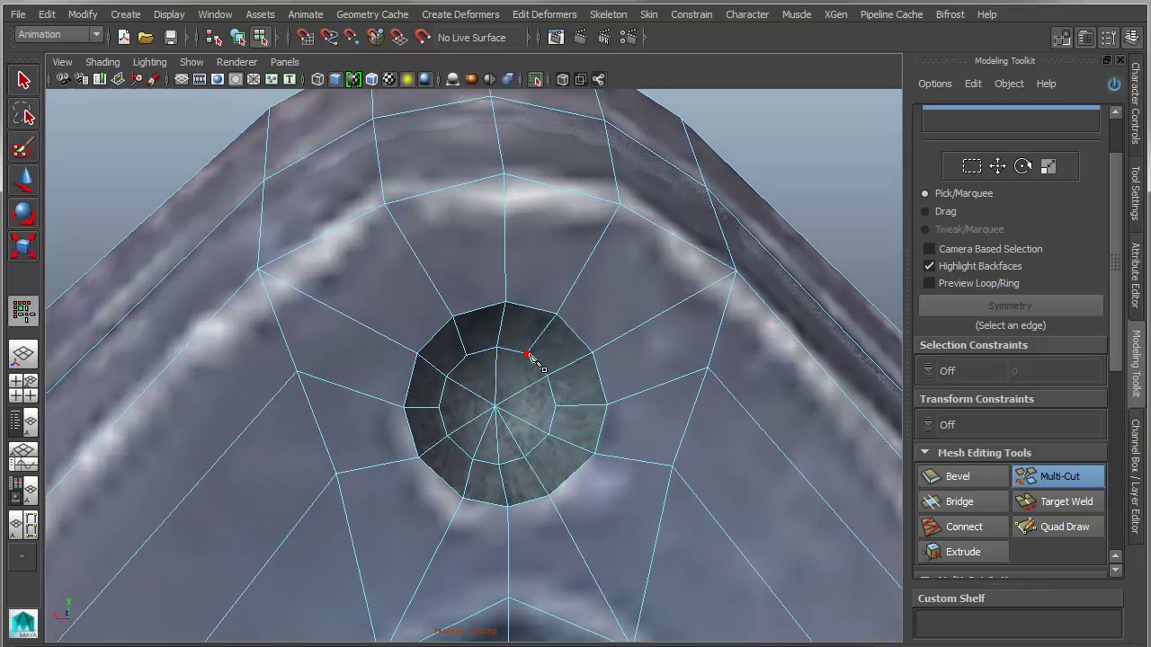
pyautogui.click(496, 408)
pyautogui.click(438, 407)
pyautogui.rightClick(466, 356)
pyautogui.click(466, 355)
pyautogui.click(495, 407)
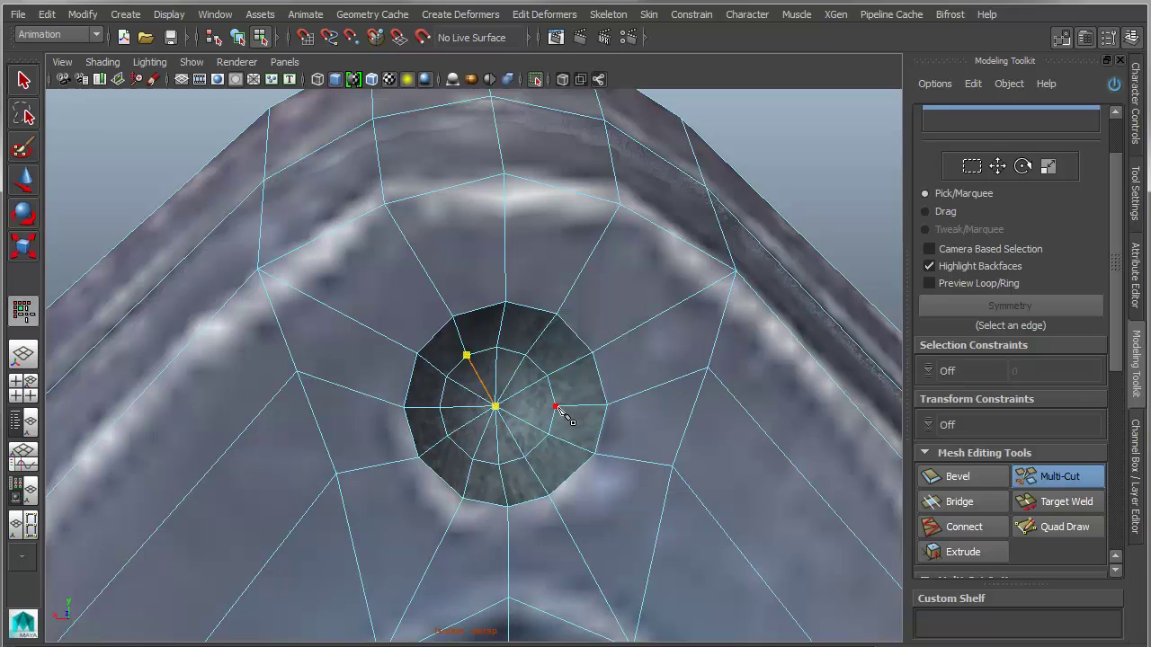
pyautogui.click(556, 409)
pyautogui.rightClick(556, 409)
pyautogui.keyDown('alt'); pyautogui.moveTo(557, 409); pyautogui.dragTo(531, 413, button='right'); pyautogui.keyUp('alt')
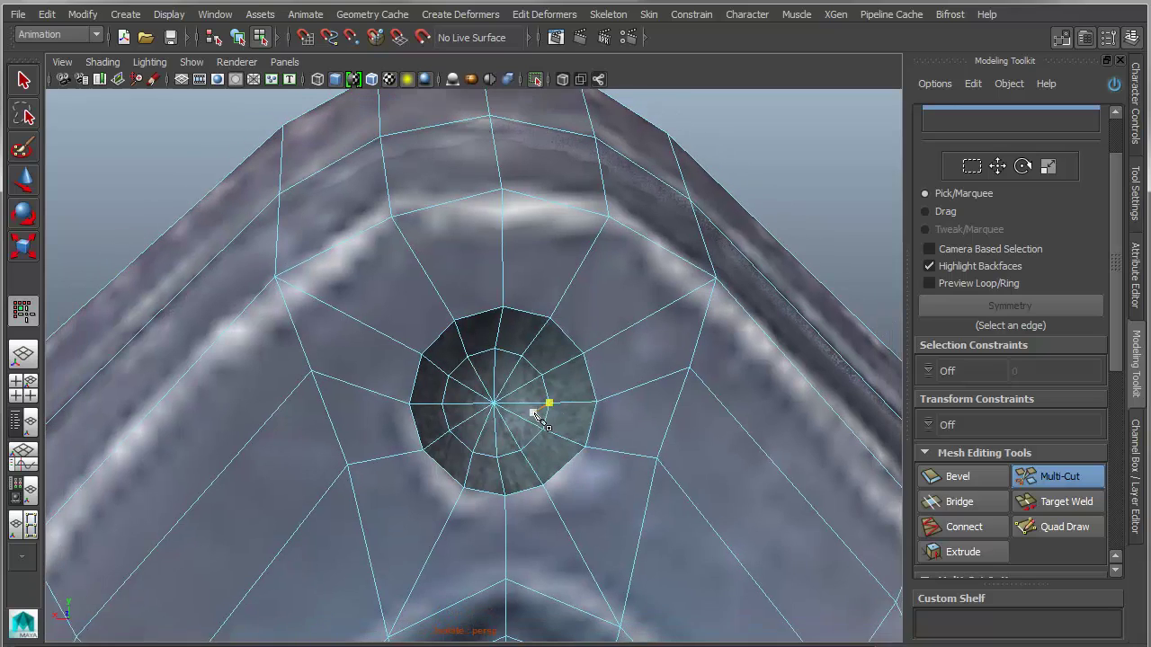
# Insert an edge loop around the bolt recess between its outer rim and inner ring with Multi-Cut
pyautogui.keyDown('alt'); pyautogui.moveTo(531, 413); pyautogui.dragTo(503, 418); pyautogui.keyUp('alt')
pyautogui.press('q')
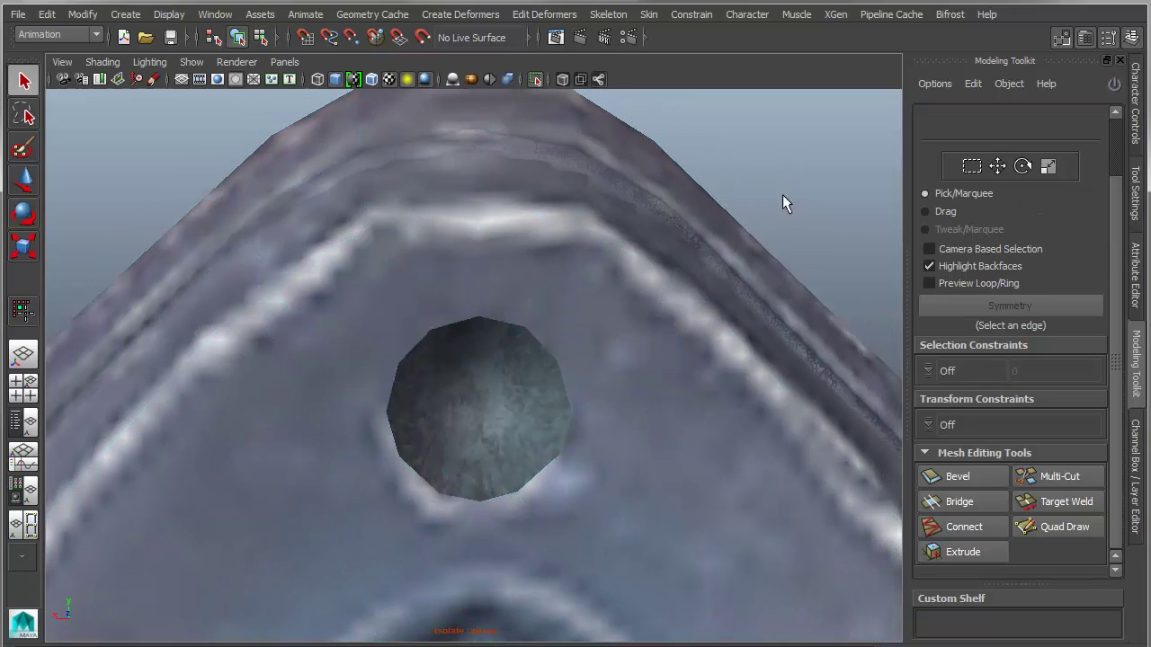
pyautogui.click(461, 407)
pyautogui.keyDown('alt'); pyautogui.moveTo(585, 467); pyautogui.dragTo(552, 493); pyautogui.keyUp('alt')
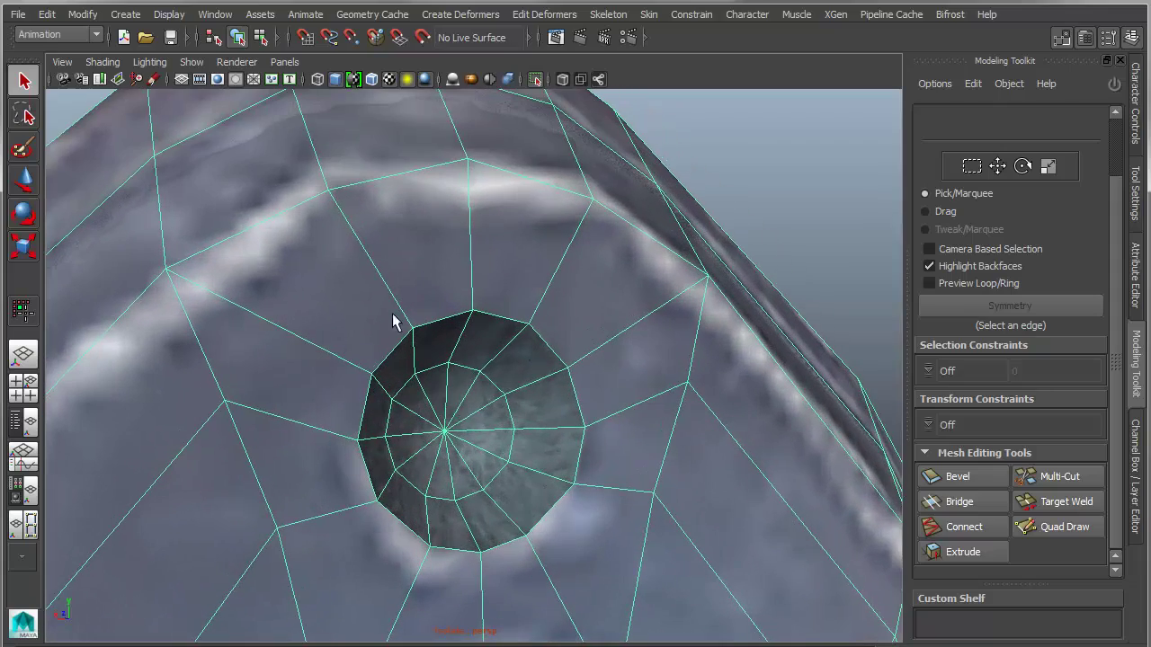
pyautogui.keyDown('shift'); pyautogui.moveTo(536, 403); pyautogui.dragTo(449, 401, button='right'); pyautogui.keyUp('shift')
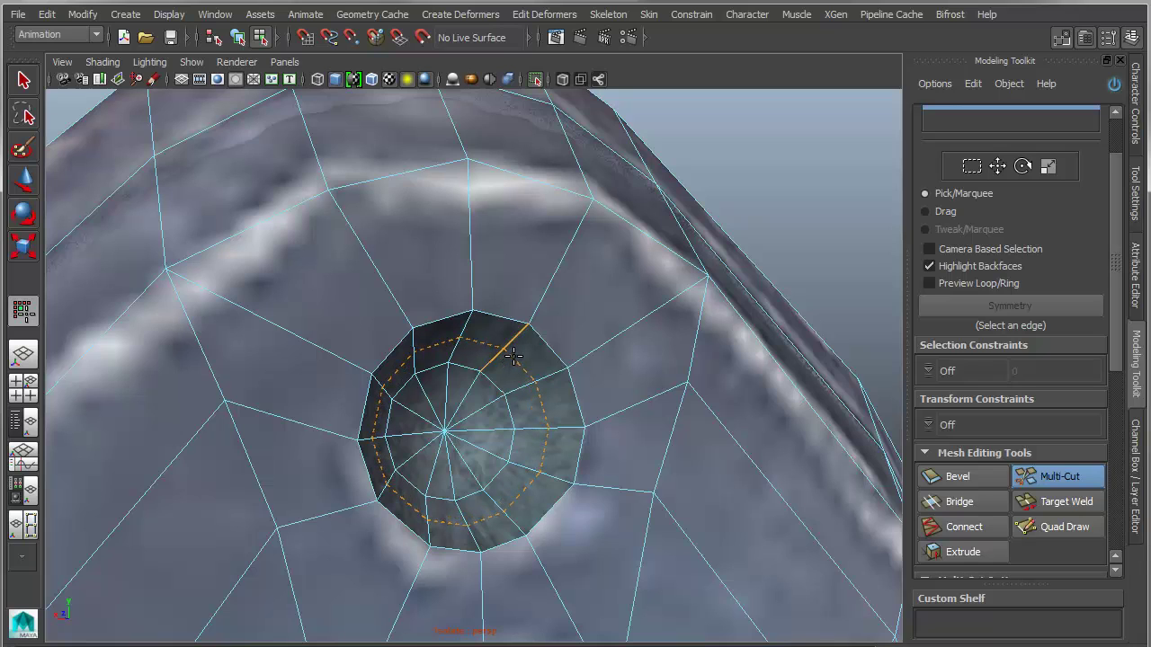
pyautogui.keyDown('ctrl'); pyautogui.click(511, 359); pyautogui.keyUp('ctrl')
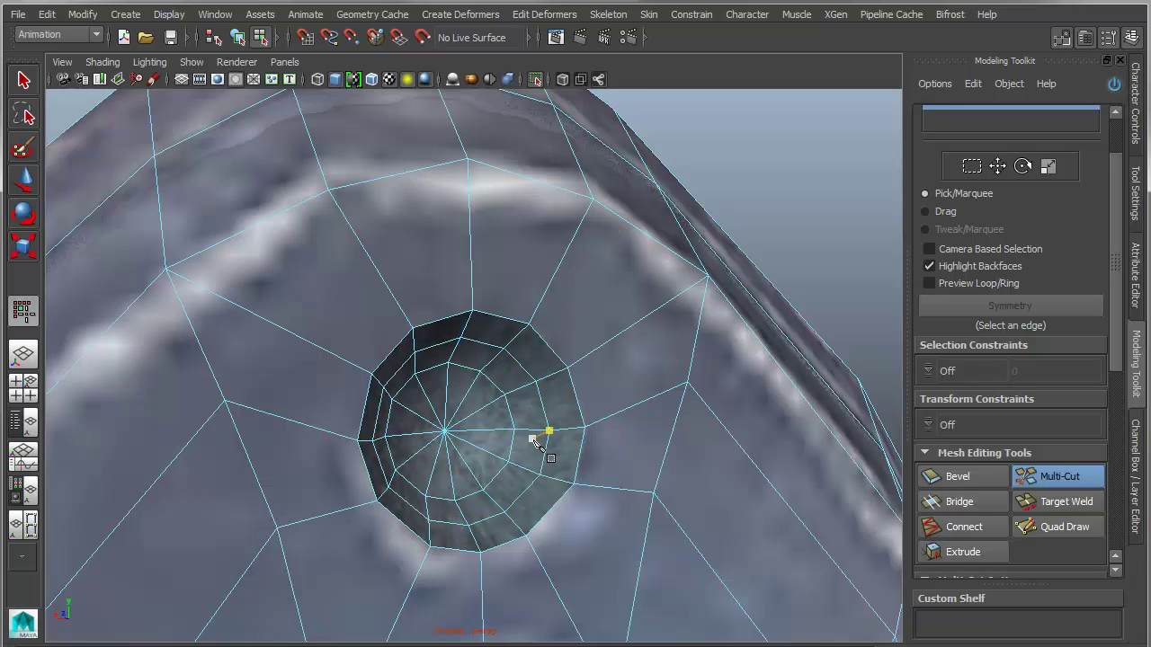
pyautogui.scroll(-1, 514, 437)
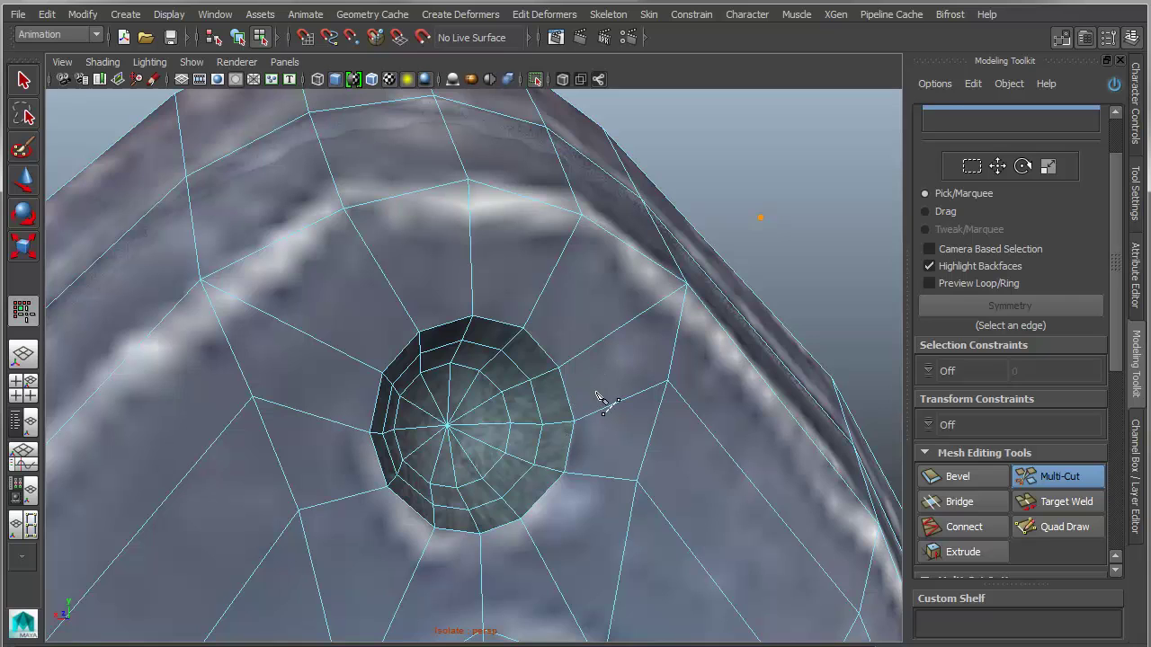
pyautogui.press('q')
# Reselect the jetpack door and examine the recess's edge flow against the surrounding mesh
pyautogui.click(565, 447)
pyautogui.moveTo(579, 444); pyautogui.dragTo(697, 306, button='right')
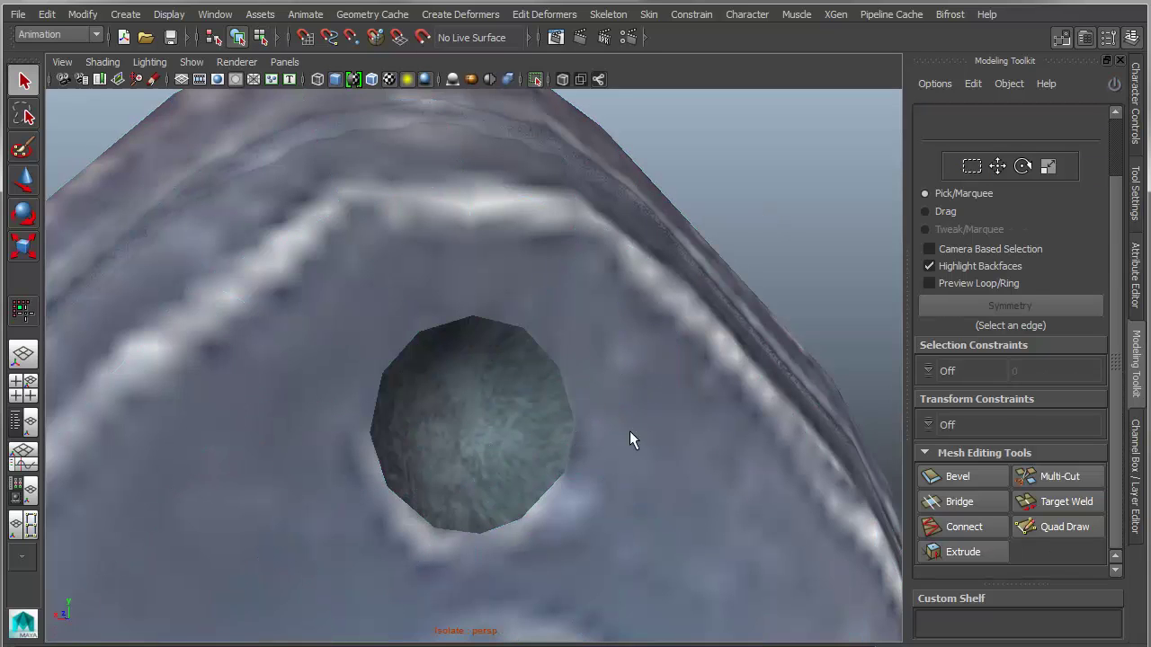
pyautogui.keyDown('alt'); pyautogui.moveTo(629, 435); pyautogui.dragTo(585, 445); pyautogui.keyUp('alt')
pyautogui.moveTo(482, 415); pyautogui.dragTo(556, 455)
pyautogui.keyDown('alt'); pyautogui.moveTo(564, 468); pyautogui.dragTo(516, 437, button='right'); pyautogui.keyUp('alt')
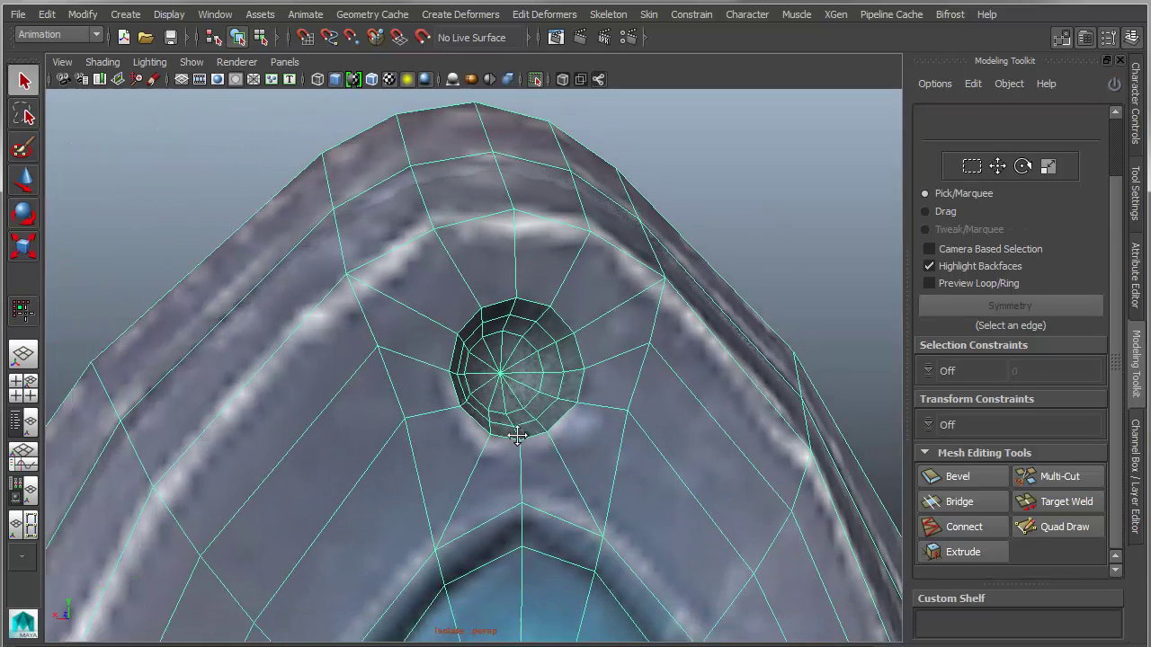
pyautogui.keyDown('alt'); pyautogui.moveTo(516, 437); pyautogui.dragTo(556, 469); pyautogui.keyUp('alt')
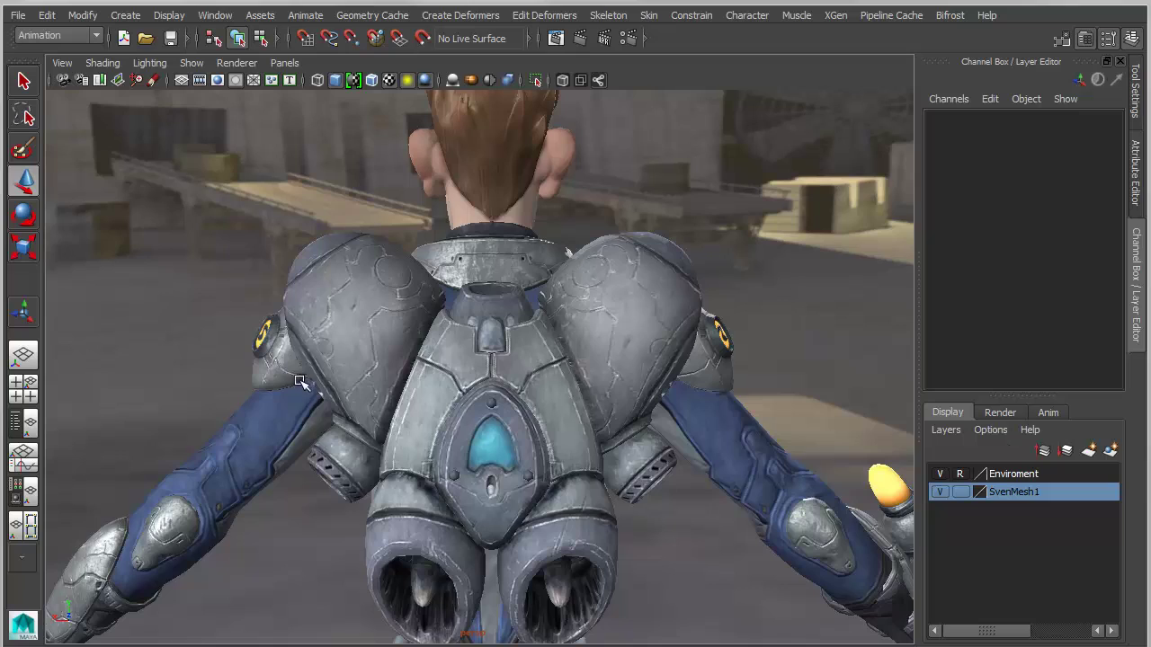
# Select the Jetpack_Tanks mesh and switch it to face selection around the left tank's domed cap
pyautogui.keyDown('alt'); pyautogui.moveTo(302, 384); pyautogui.dragTo(468, 457); pyautogui.keyUp('alt')
pyautogui.keyDown('alt'); pyautogui.moveTo(468, 457); pyautogui.dragTo(525, 470, button='right'); pyautogui.keyUp('alt')
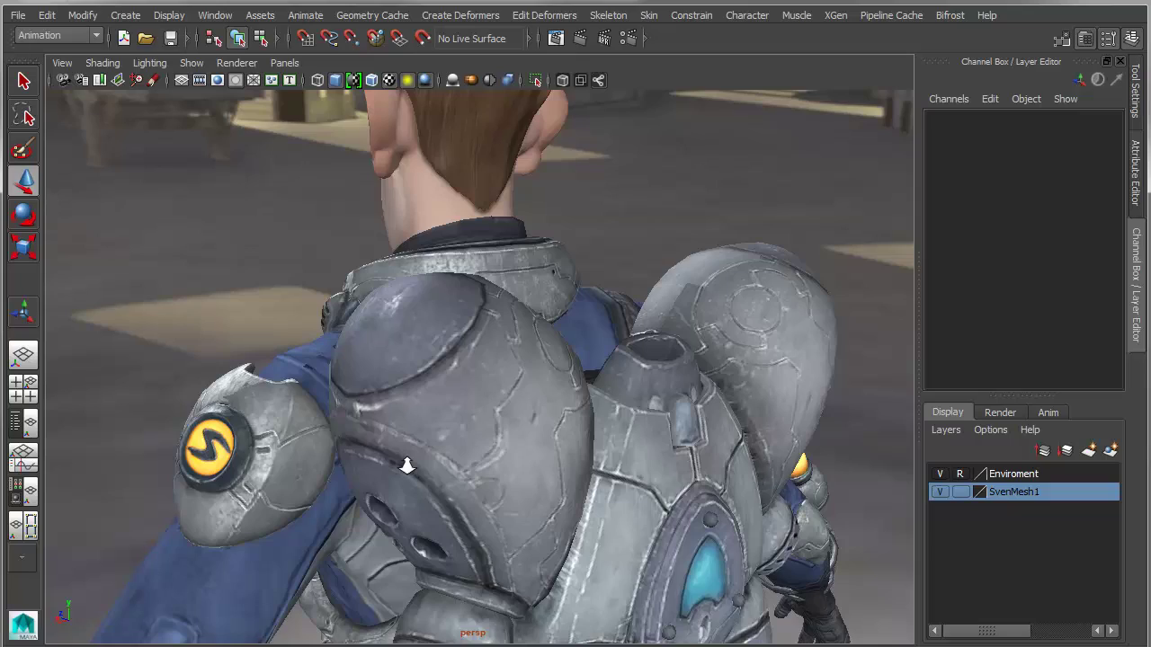
pyautogui.keyDown('alt'); pyautogui.moveTo(404, 462); pyautogui.dragTo(481, 450, button='right'); pyautogui.keyUp('alt')
pyautogui.click(501, 434)
pyautogui.scroll(5, 476, 485)
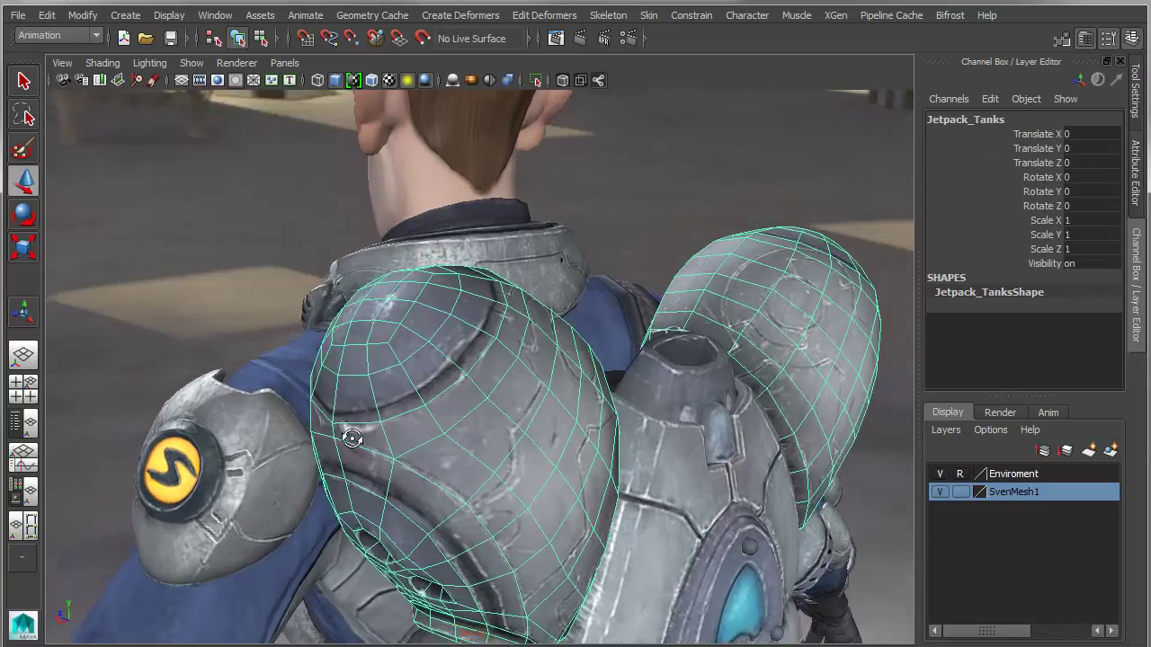
pyautogui.scroll(1, 466, 476)
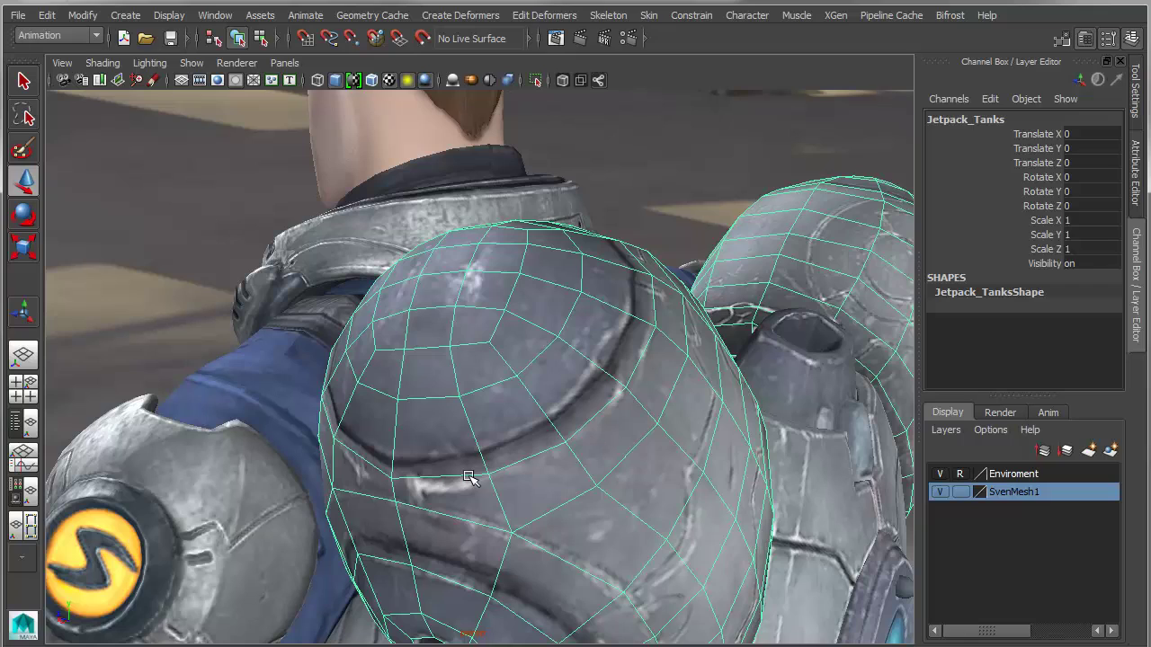
pyautogui.rightClick(521, 410)
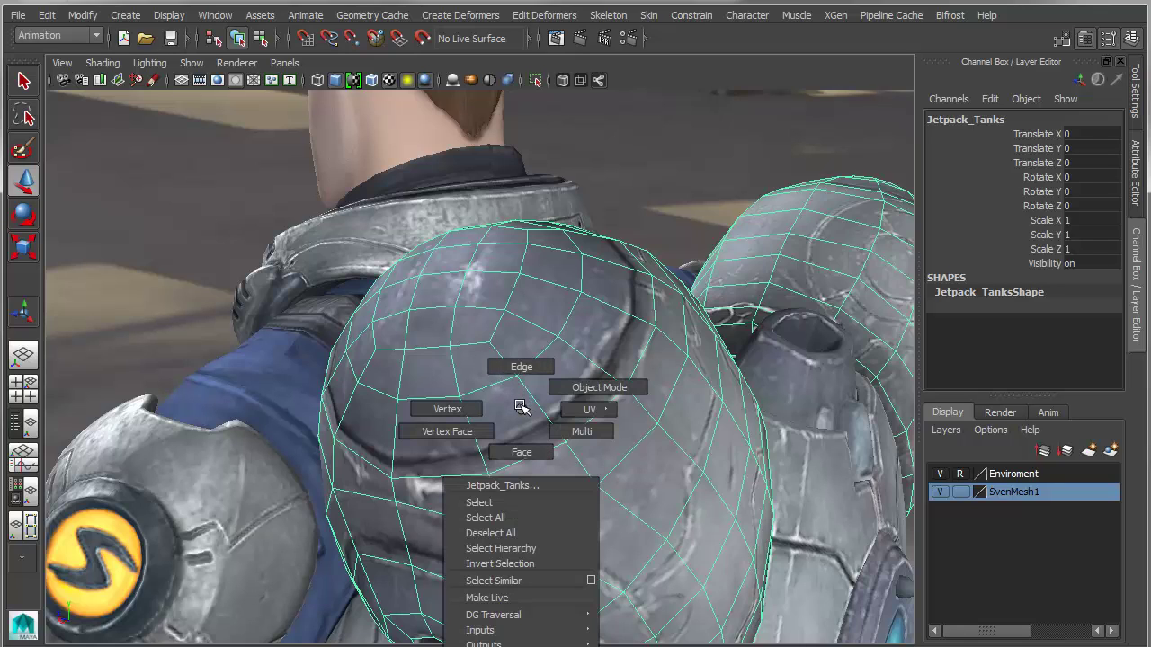
pyautogui.click(522, 452)
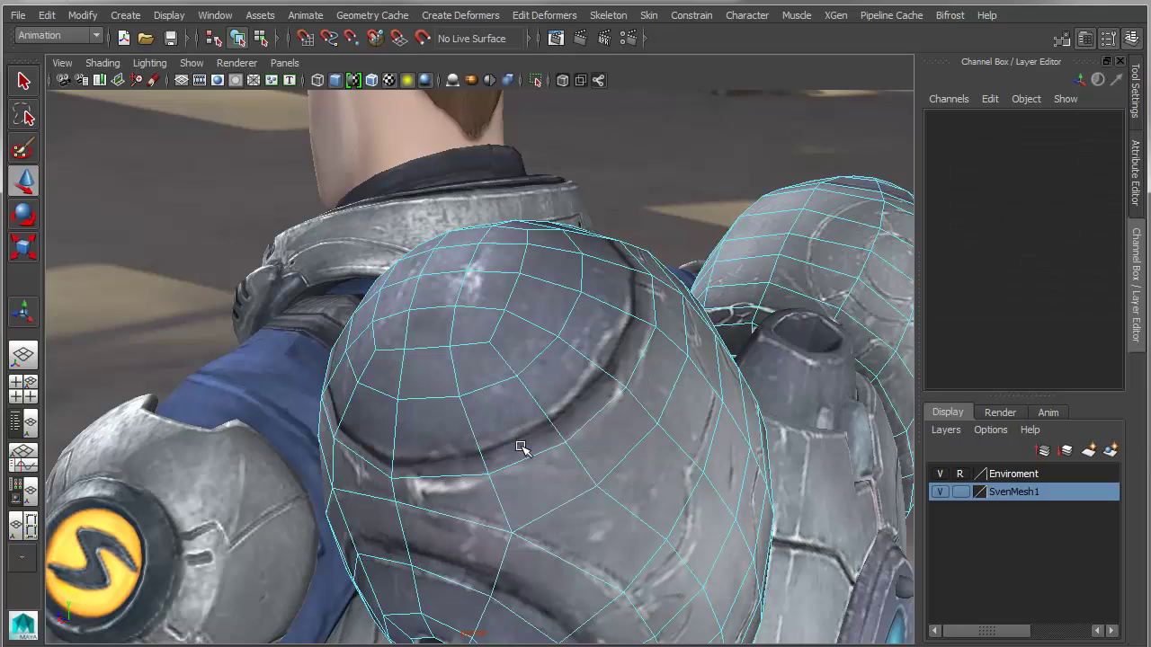
# Select a closed ring of faces around the middle of the left tank's cap
pyautogui.keyDown('alt'); pyautogui.moveTo(487, 475); pyautogui.dragTo(510, 480); pyautogui.keyUp('alt')
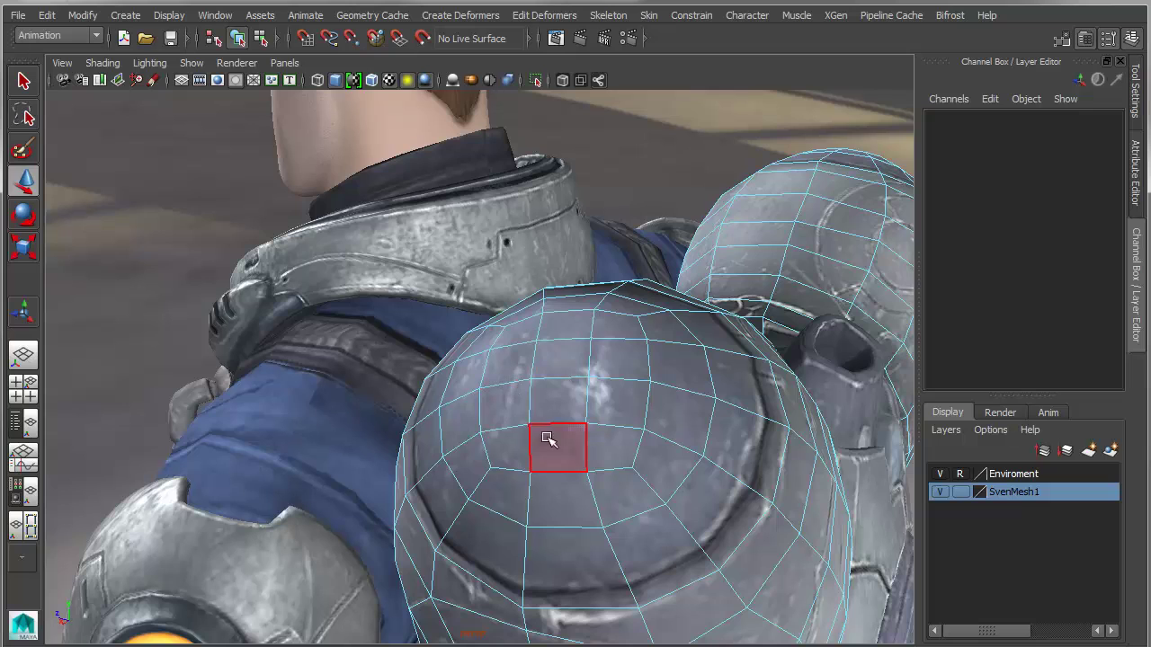
pyautogui.keyDown('alt'); pyautogui.moveTo(622, 525); pyautogui.dragTo(656, 527, button='right'); pyautogui.keyUp('alt')
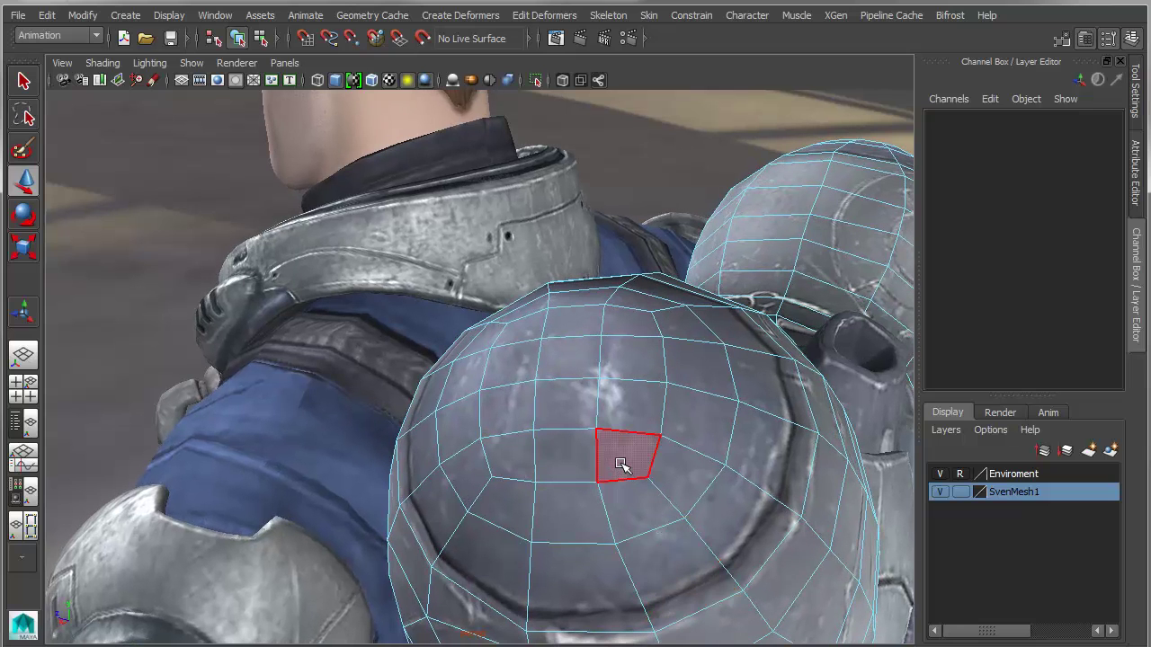
pyautogui.click(620, 463)
pyautogui.press('q')
pyautogui.keyDown('shift'); pyautogui.click(517, 457); pyautogui.keyUp('shift')
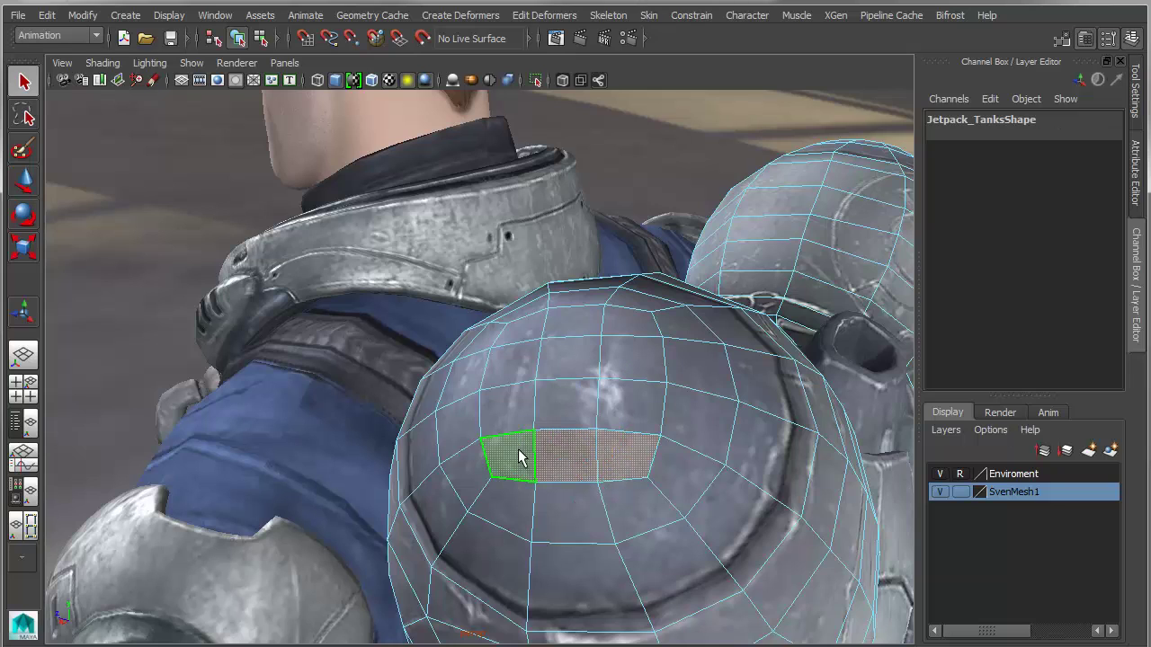
pyautogui.keyDown('shift'); pyautogui.doubleClick(524, 331); pyautogui.keyUp('shift')
pyautogui.keyDown('shift'); pyautogui.doubleClick(620, 319); pyautogui.keyUp('shift')
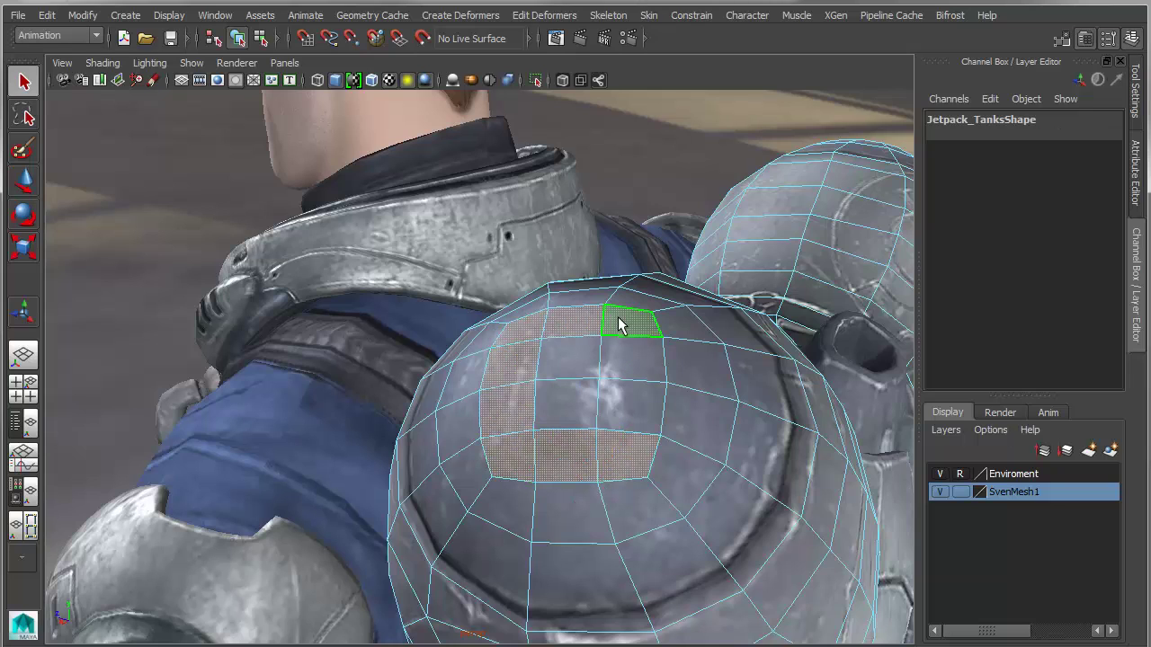
pyautogui.keyDown('shift'); pyautogui.doubleClick(630, 441); pyautogui.keyUp('shift')
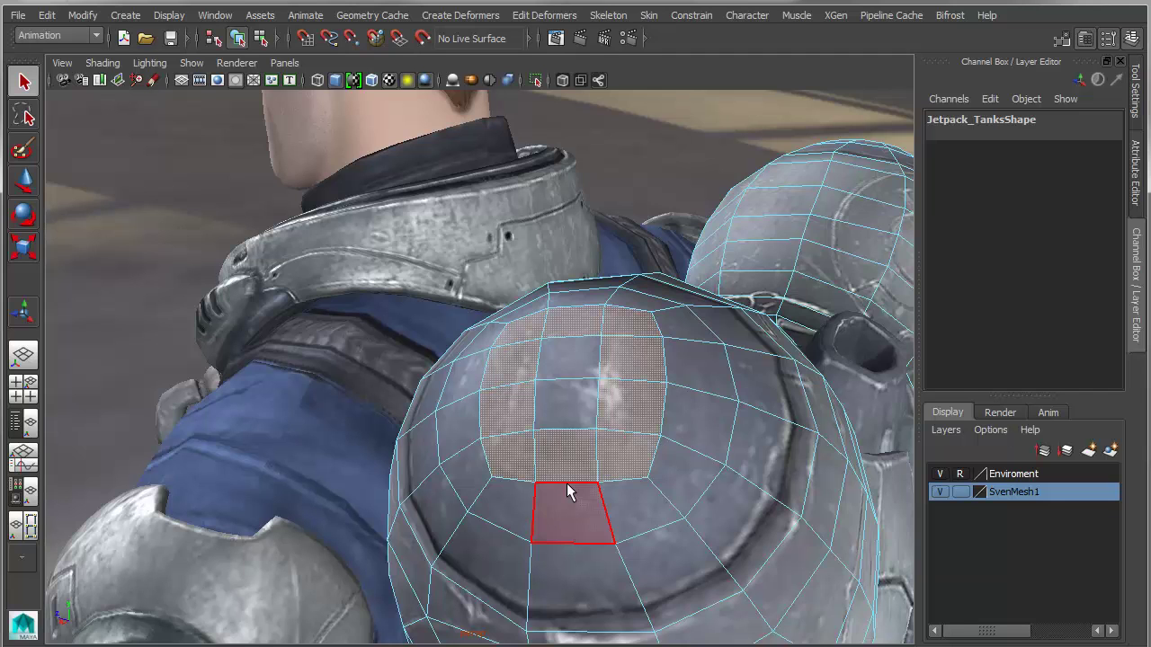
# Select the edge loop around the left tank's cap and convert it to its adjoining faces
pyautogui.keyDown('alt'); pyautogui.moveTo(586, 485); pyautogui.dragTo(575, 477); pyautogui.keyUp('alt')
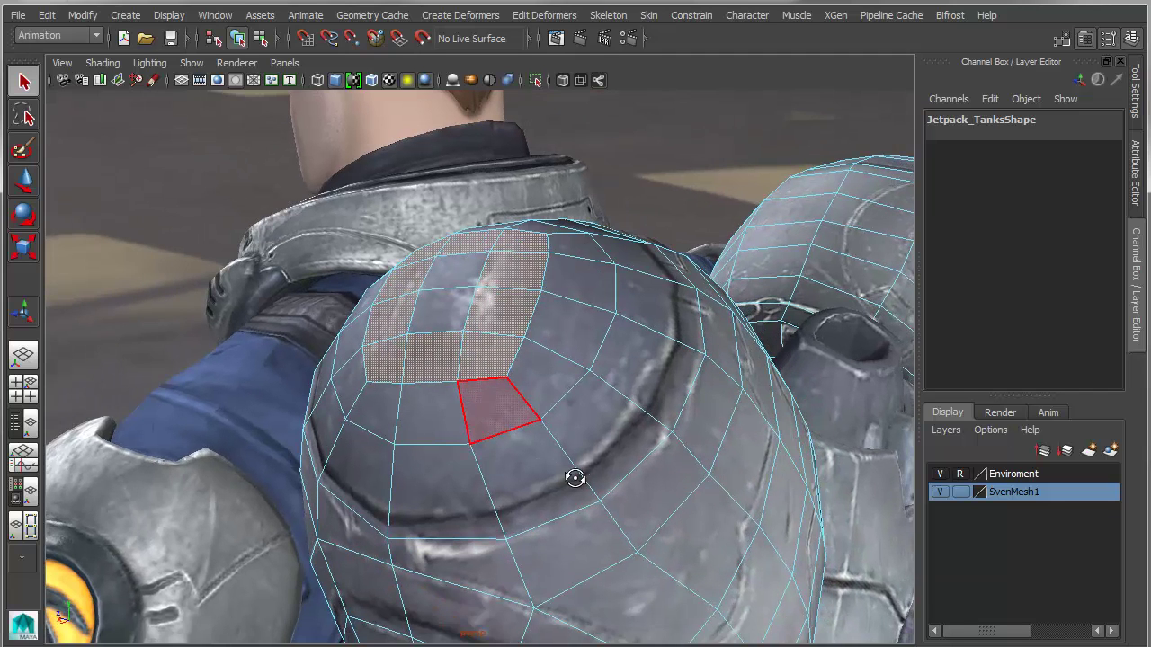
pyautogui.press('F10')
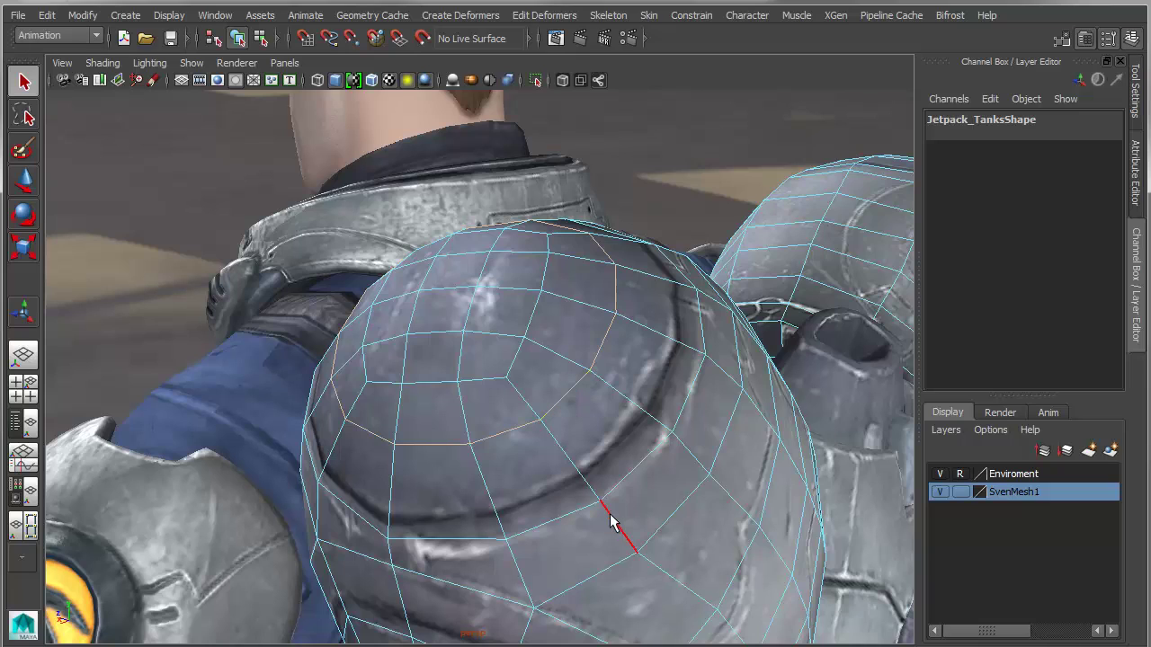
pyautogui.keyDown('ctrl'); pyautogui.rightClick(500, 376); pyautogui.keyUp('ctrl')
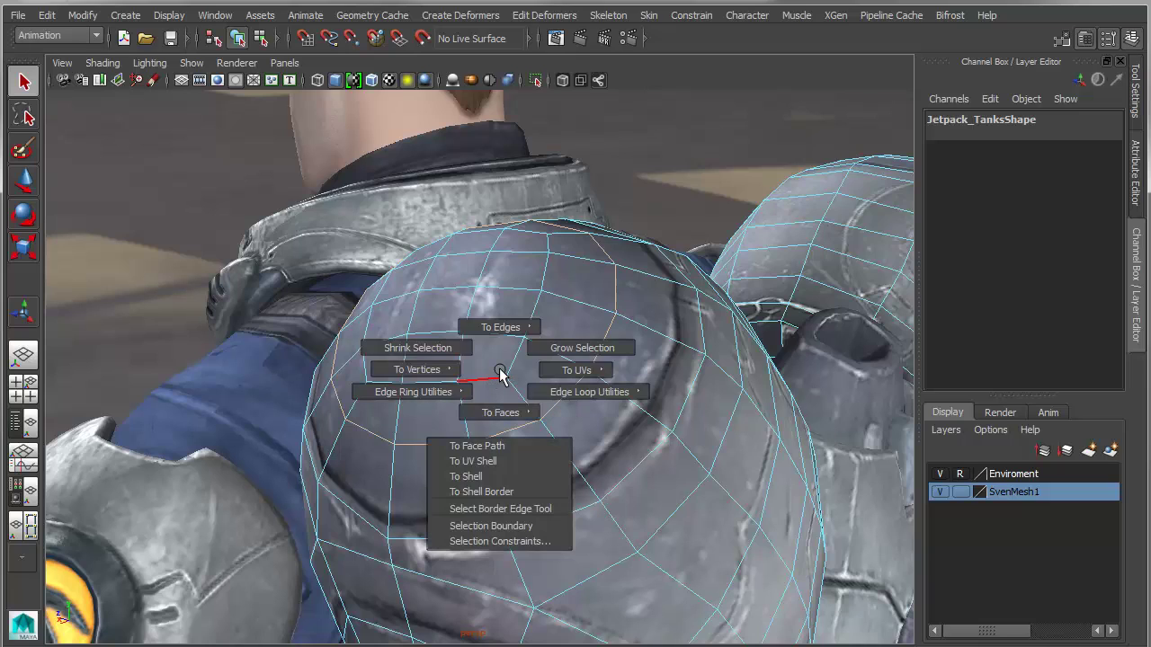
pyautogui.moveTo(501, 411)
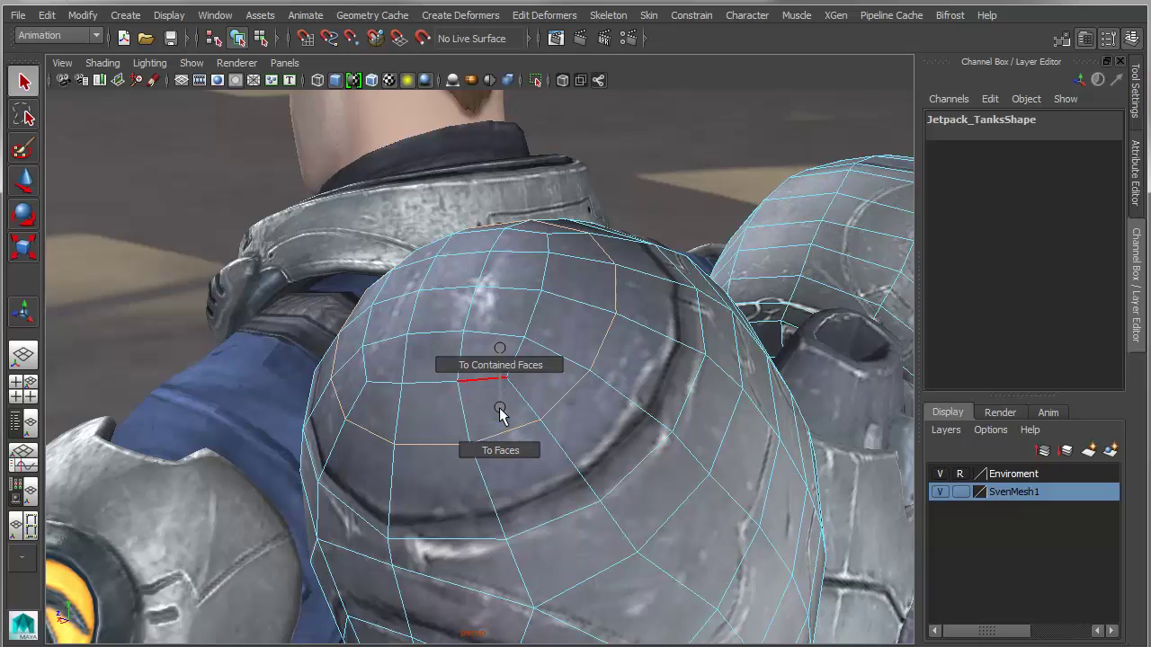
pyautogui.click(500, 454)
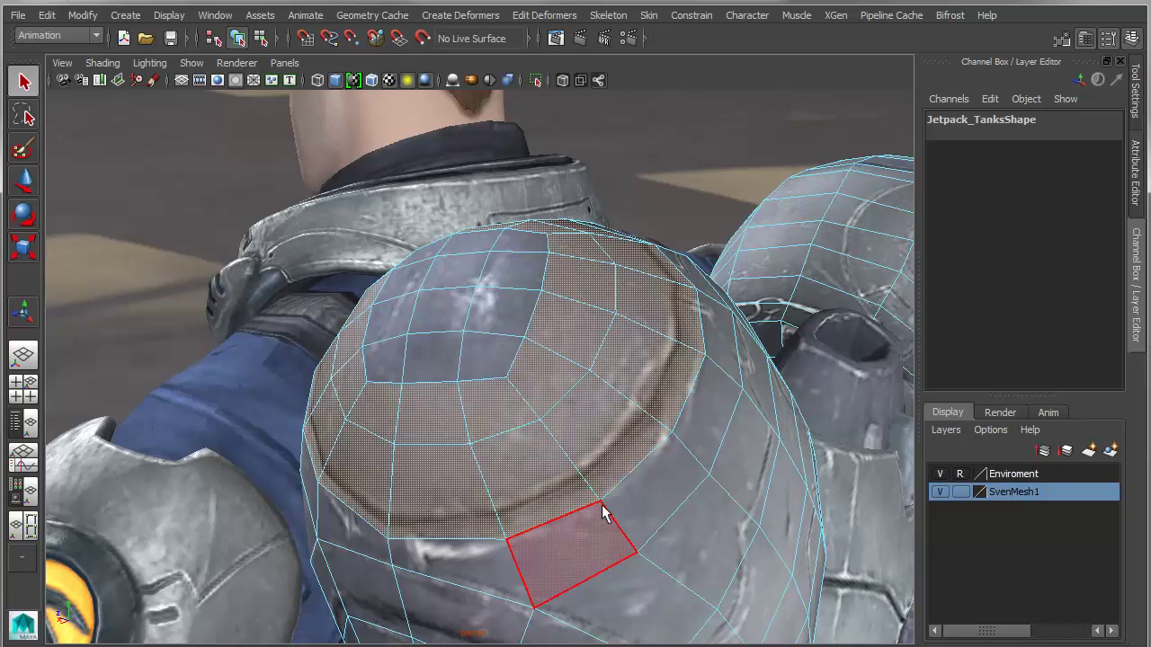
# Add the unselected inner faces to the ring so the left tank's entire cap is selected
pyautogui.press('Right')
pyautogui.keyDown('alt'); pyautogui.moveTo(493, 392); pyautogui.dragTo(462, 429, button='right'); pyautogui.keyUp('alt')
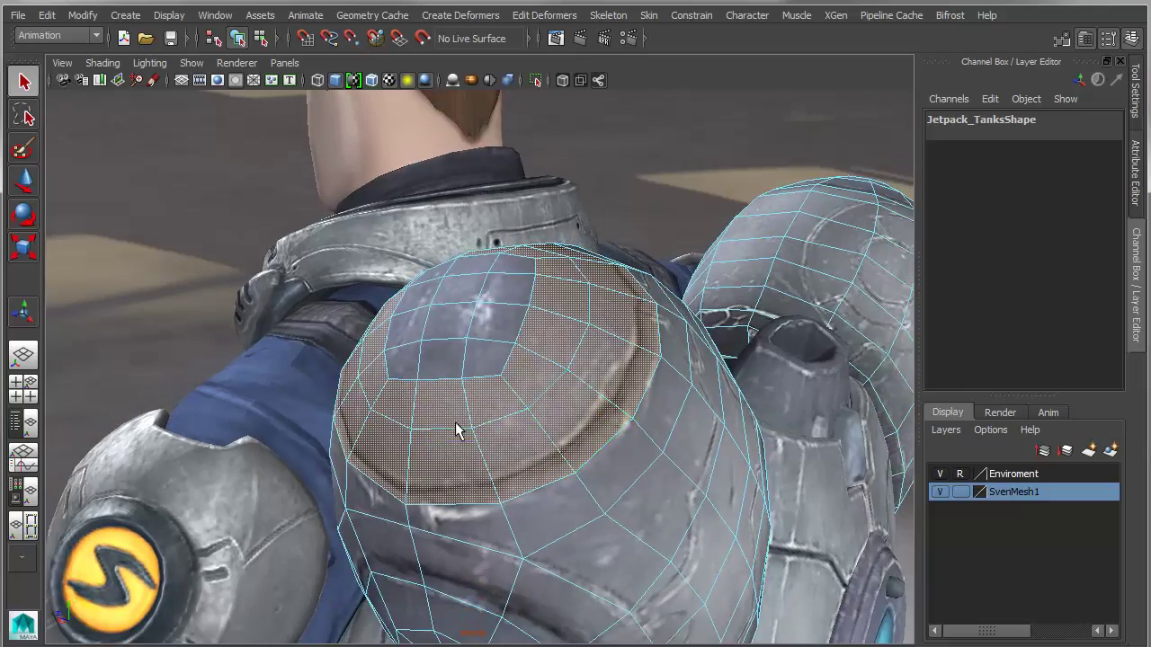
pyautogui.keyDown('alt'); pyautogui.moveTo(462, 429); pyautogui.dragTo(467, 424); pyautogui.keyUp('alt')
pyautogui.keyDown('alt'); pyautogui.moveTo(469, 426); pyautogui.dragTo(539, 431, button='right'); pyautogui.keyUp('alt')
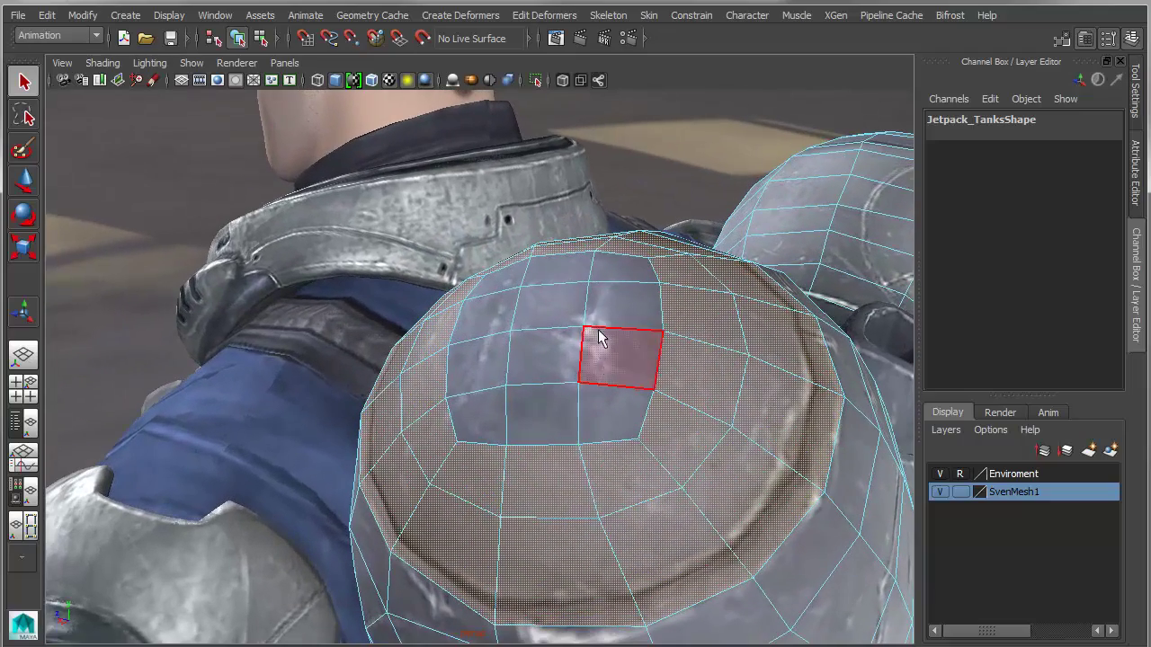
pyautogui.click(608, 505)
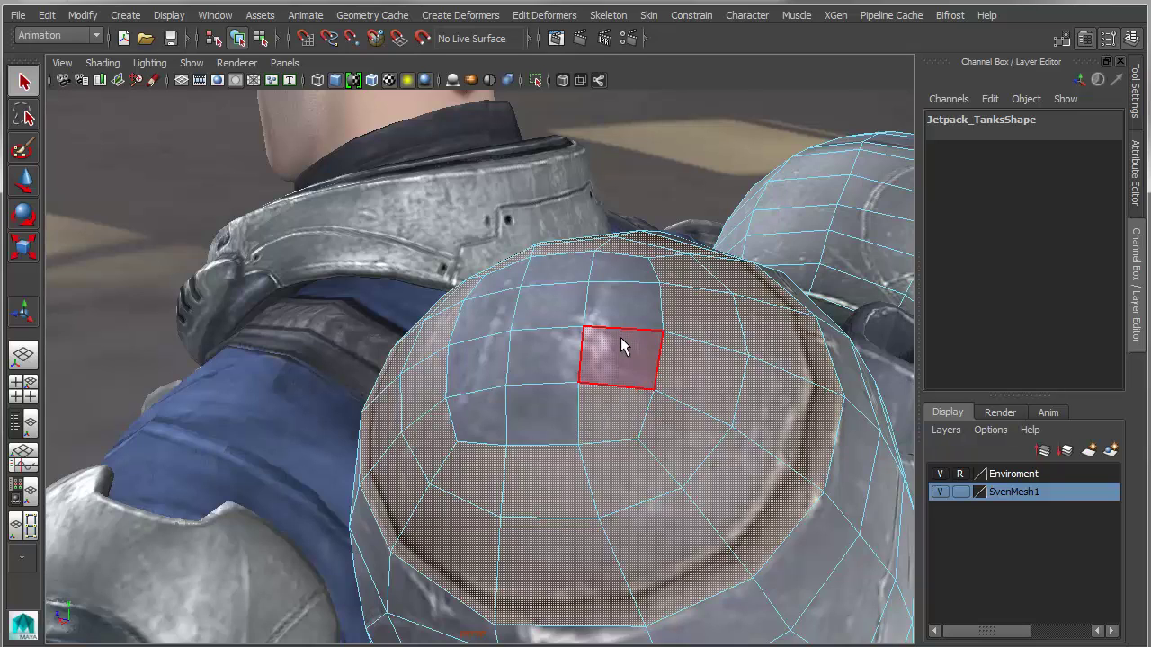
pyautogui.keyDown('shift'); pyautogui.click(620, 304); pyautogui.keyUp('shift')
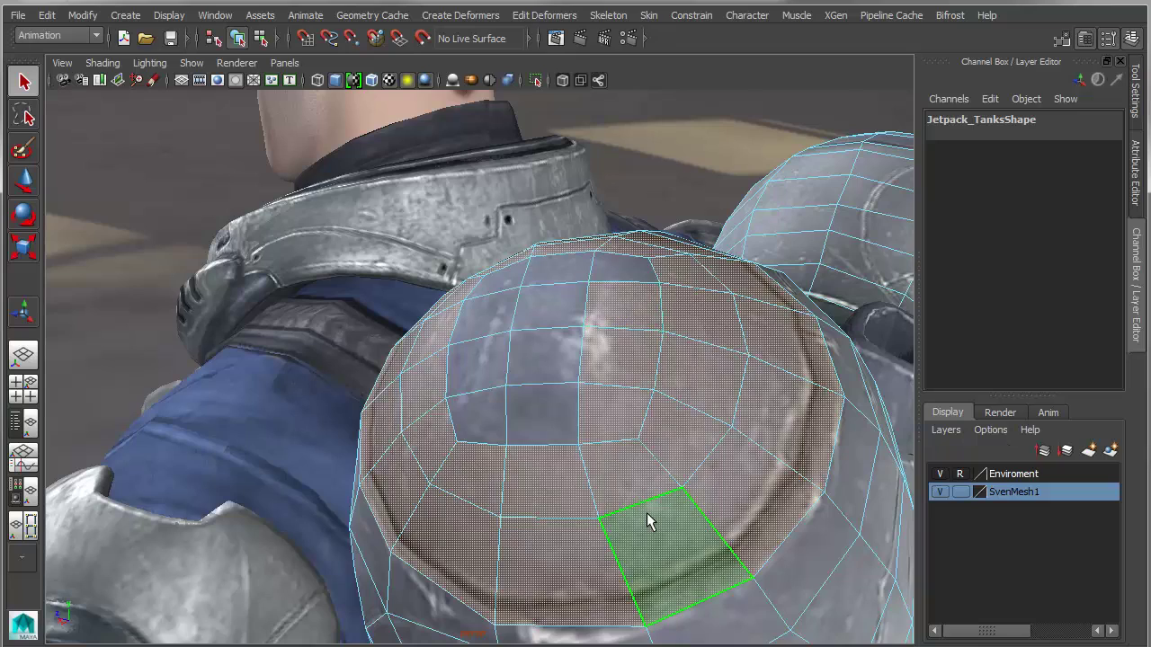
pyautogui.click(648, 500)
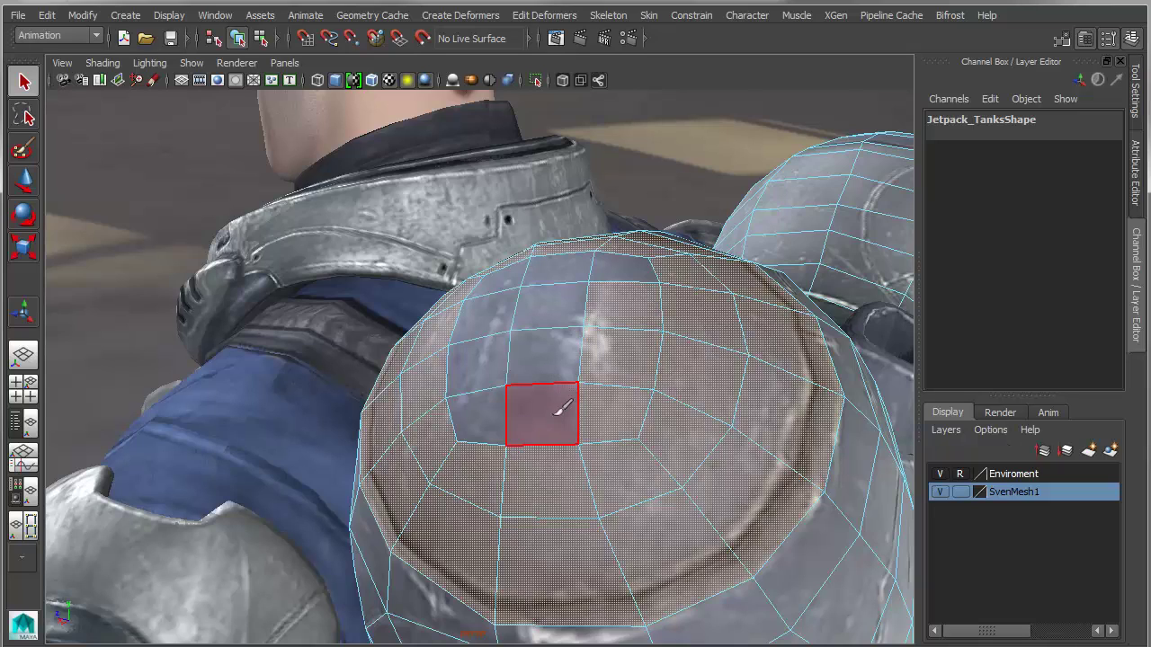
pyautogui.moveTo(559, 407)
pyautogui.mouseDown()
pyautogui.moveTo(492, 363)
pyautogui.moveTo(498, 329)
pyautogui.moveTo(601, 250)
pyautogui.moveTo(555, 355)
pyautogui.mouseUp()
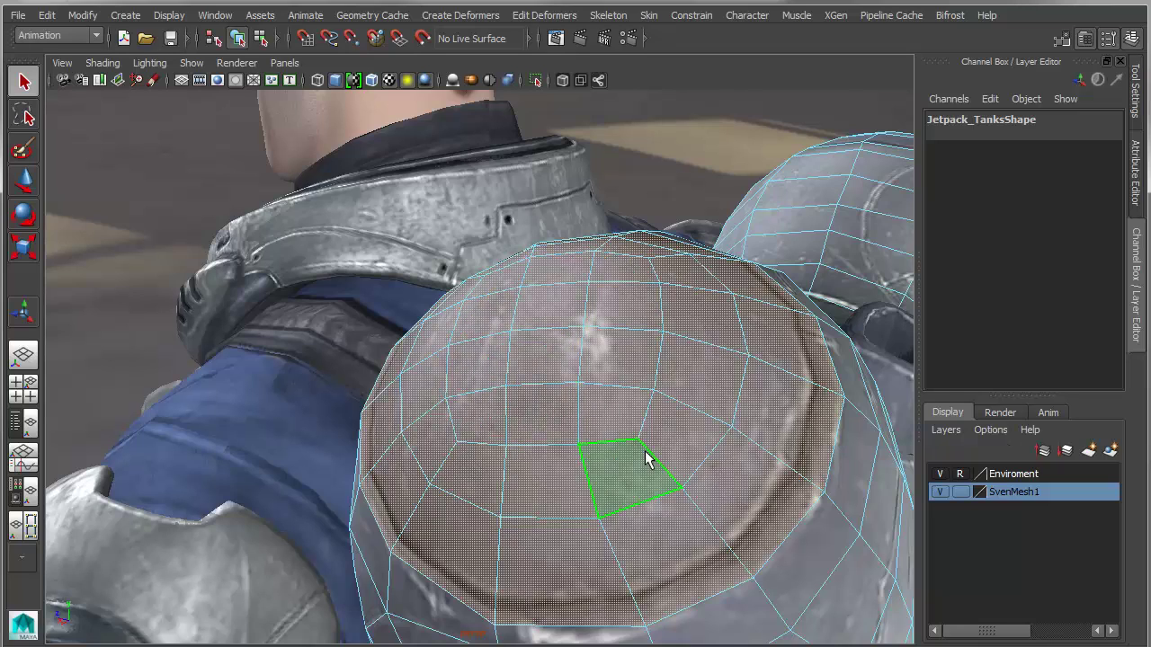
# Try to extrude the left tank's selected cap faces inward with a Local Translate Z of about -1.096
pyautogui.keyDown('alt'); pyautogui.moveTo(688, 429); pyautogui.dragTo(632, 461); pyautogui.keyUp('alt')
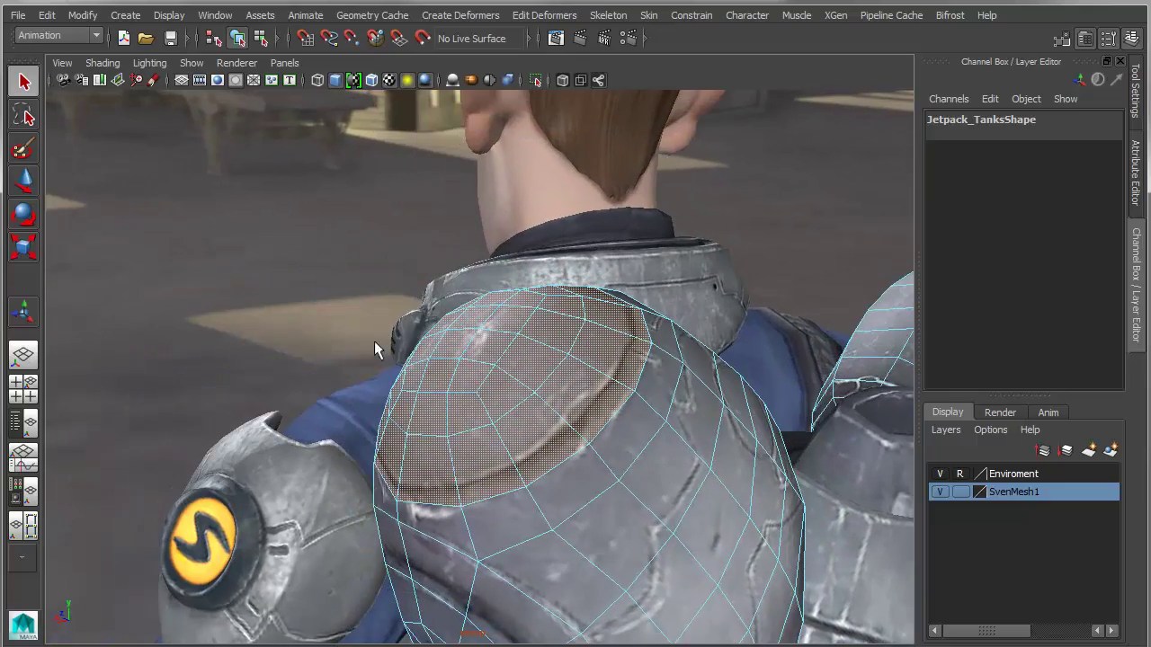
pyautogui.keyDown('alt'); pyautogui.moveTo(449, 462); pyautogui.dragTo(530, 403); pyautogui.keyUp('alt')
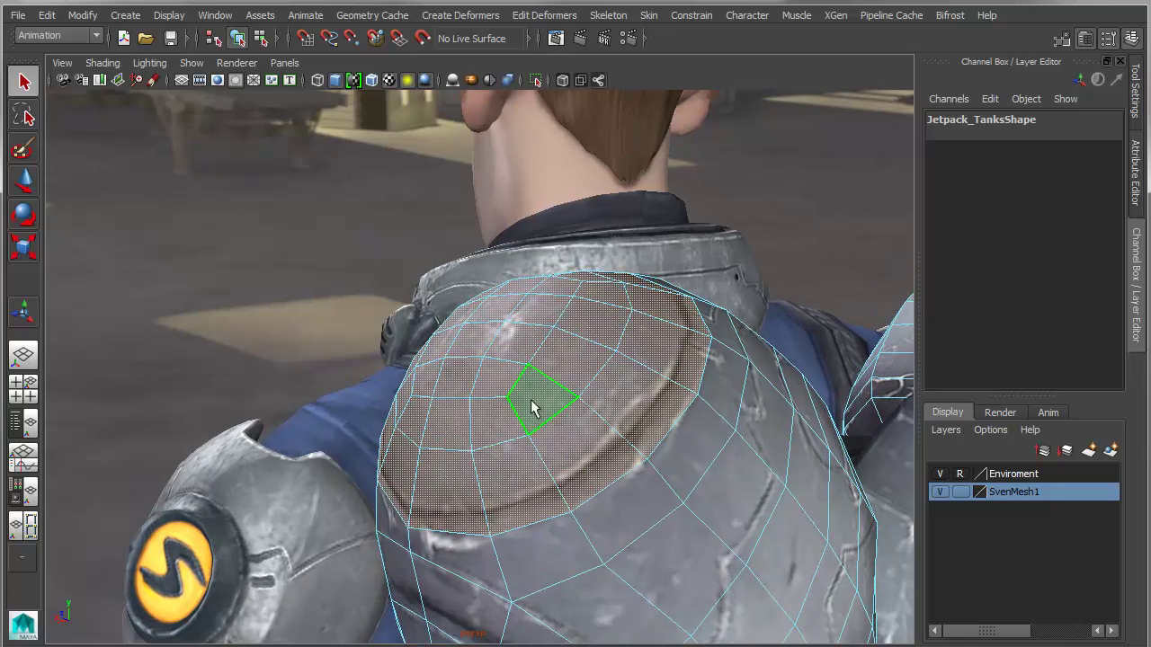
pyautogui.keyDown('shift'); pyautogui.rightClick(536, 386); pyautogui.keyUp('shift')
pyautogui.keyDown('shift'); pyautogui.moveTo(536, 386); pyautogui.dragTo(536, 425, button='right'); pyautogui.keyUp('shift')
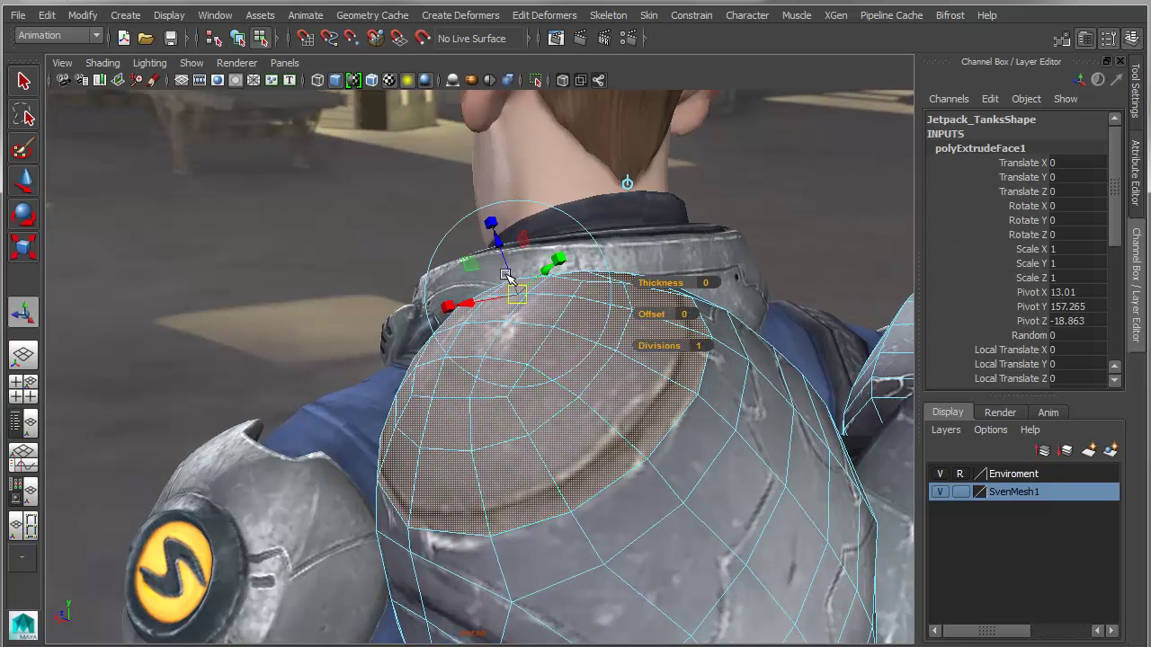
pyautogui.moveTo(508, 264); pyautogui.dragTo(506, 262)
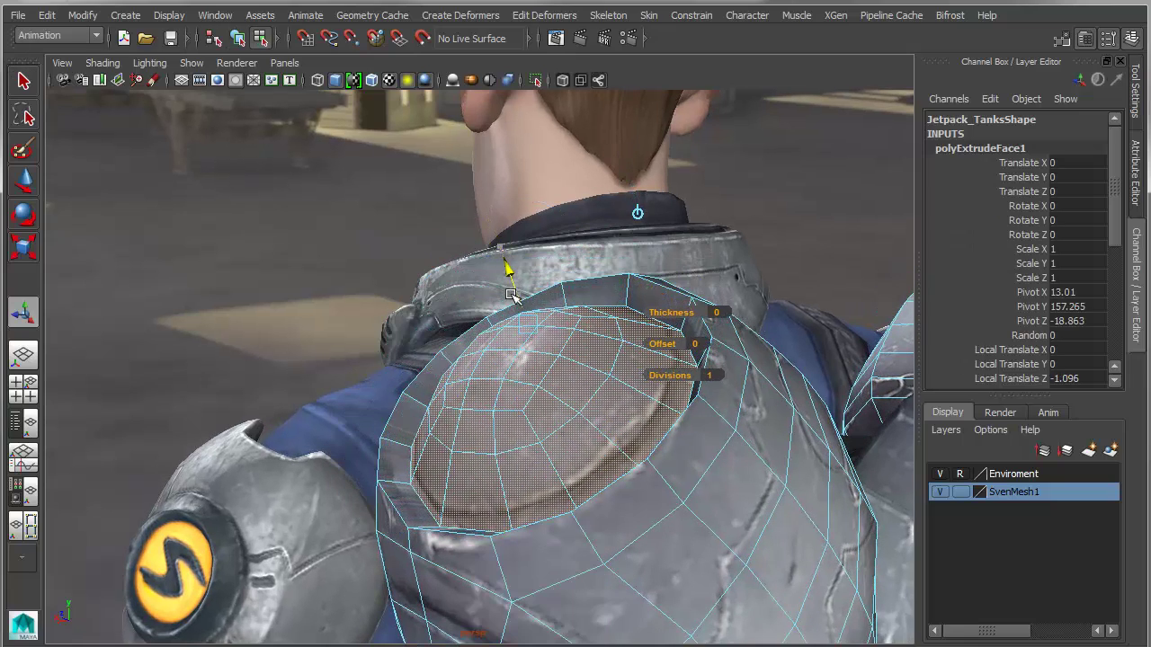
# Undo the extrusion of the left tank's cap faces
pyautogui.hotkey('ctrl', 'z')
pyautogui.hotkey('ctrl', 'z')
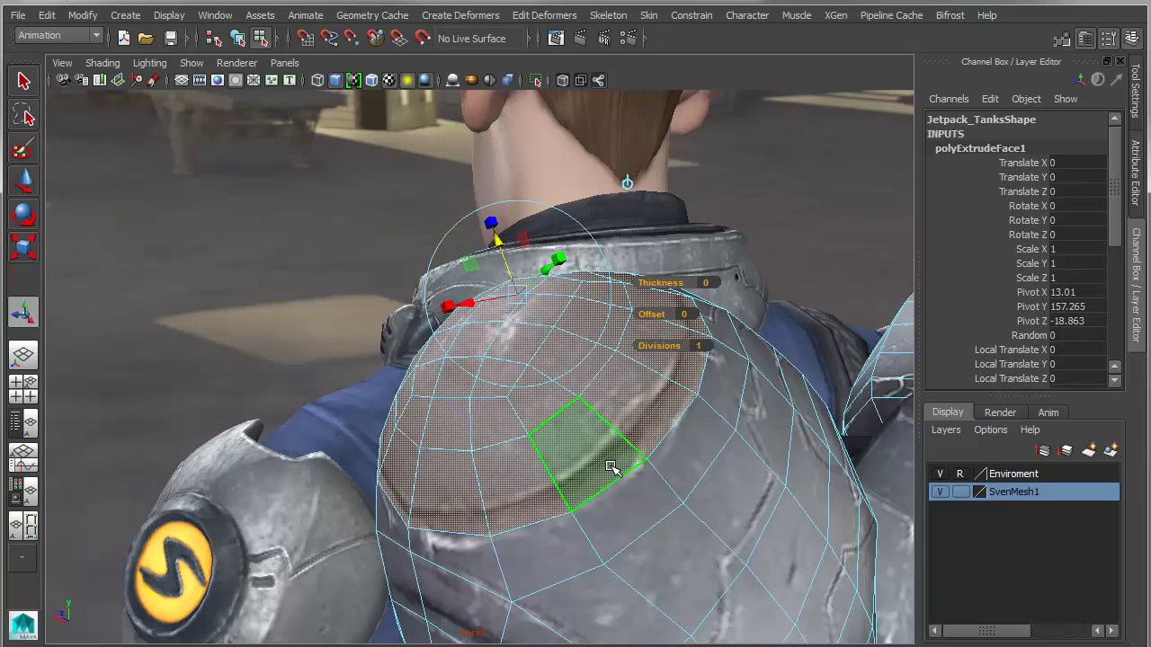
pyautogui.keyDown('alt'); pyautogui.moveTo(641, 467); pyautogui.dragTo(551, 435); pyautogui.keyUp('alt')
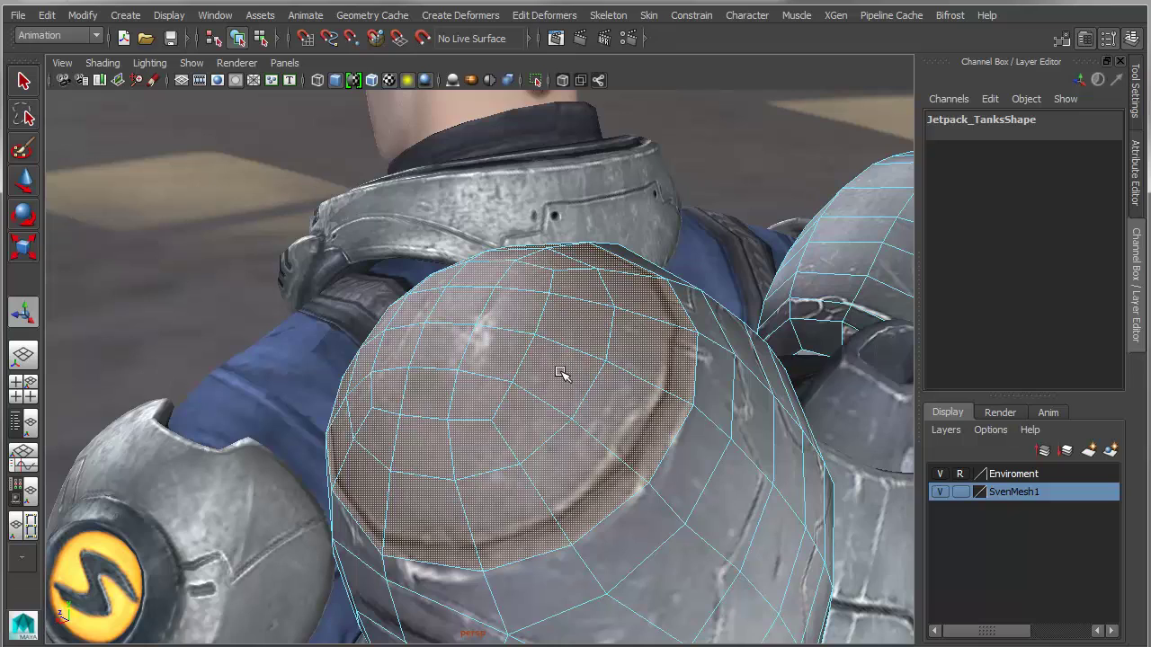
# Convert the left tank's selected cap faces to their edge perimeter
pyautogui.keyDown('shift'); pyautogui.moveTo(561, 374); pyautogui.dragTo(605, 298, button='right'); pyautogui.keyUp('shift')
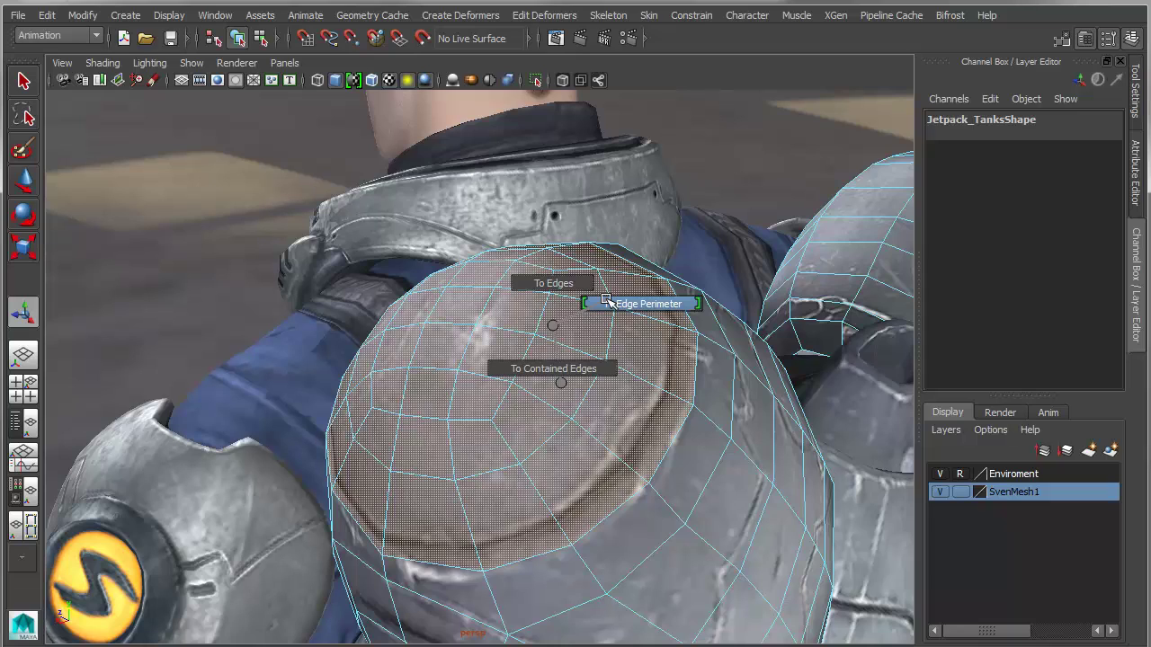
pyautogui.keyDown('shift'); pyautogui.moveTo(606, 300); pyautogui.dragTo(602, 302, button='right'); pyautogui.keyUp('shift')
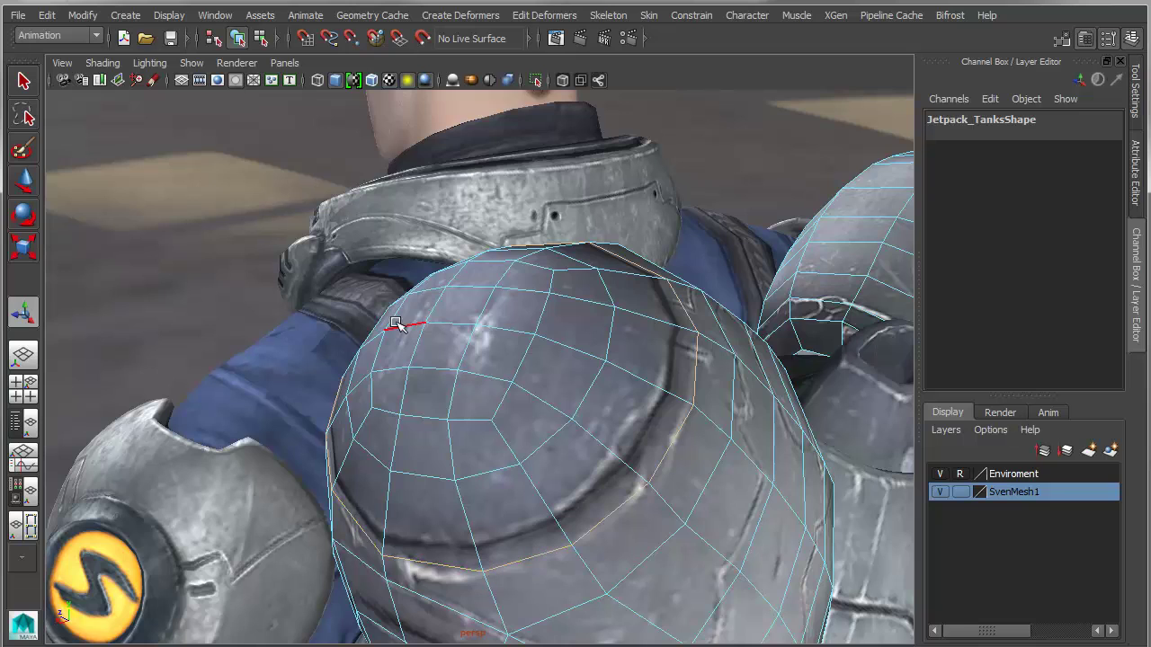
# Try to bevel the left tank cap's perimeter edges and adjust the bevel's Fraction interactively
pyautogui.keyDown('alt'); pyautogui.moveTo(686, 494); pyautogui.dragTo(572, 368); pyautogui.keyUp('alt')
pyautogui.keyDown('shift'); pyautogui.moveTo(572, 365); pyautogui.dragTo(628, 367, button='right'); pyautogui.keyUp('shift')
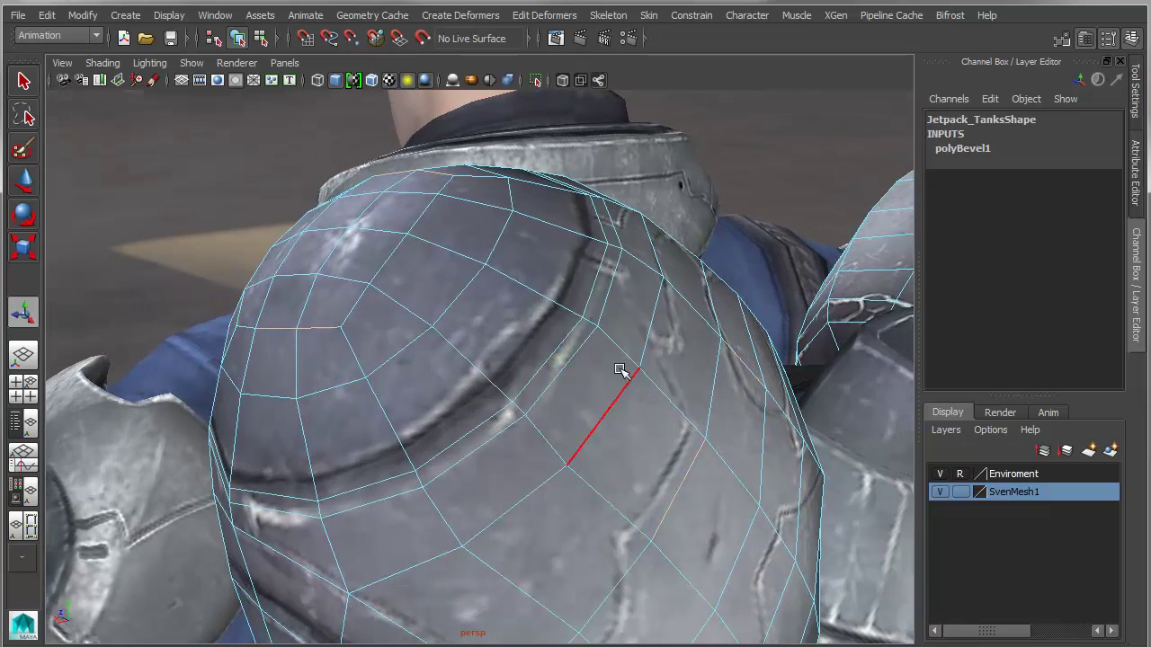
pyautogui.click(959, 149)
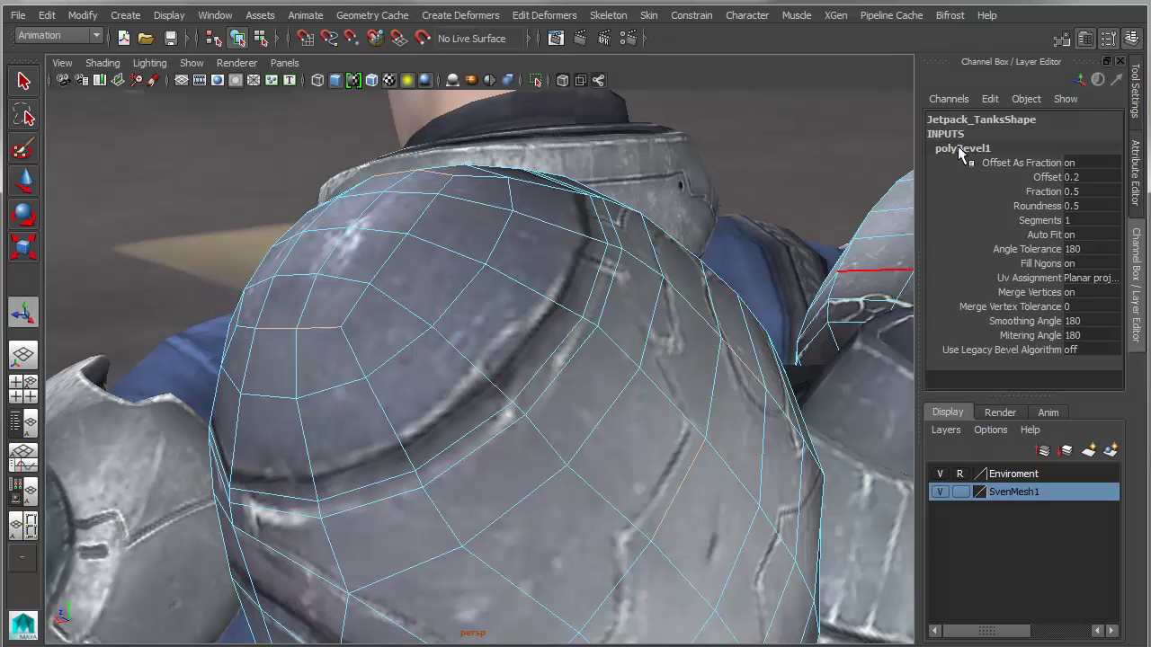
pyautogui.click(1041, 191)
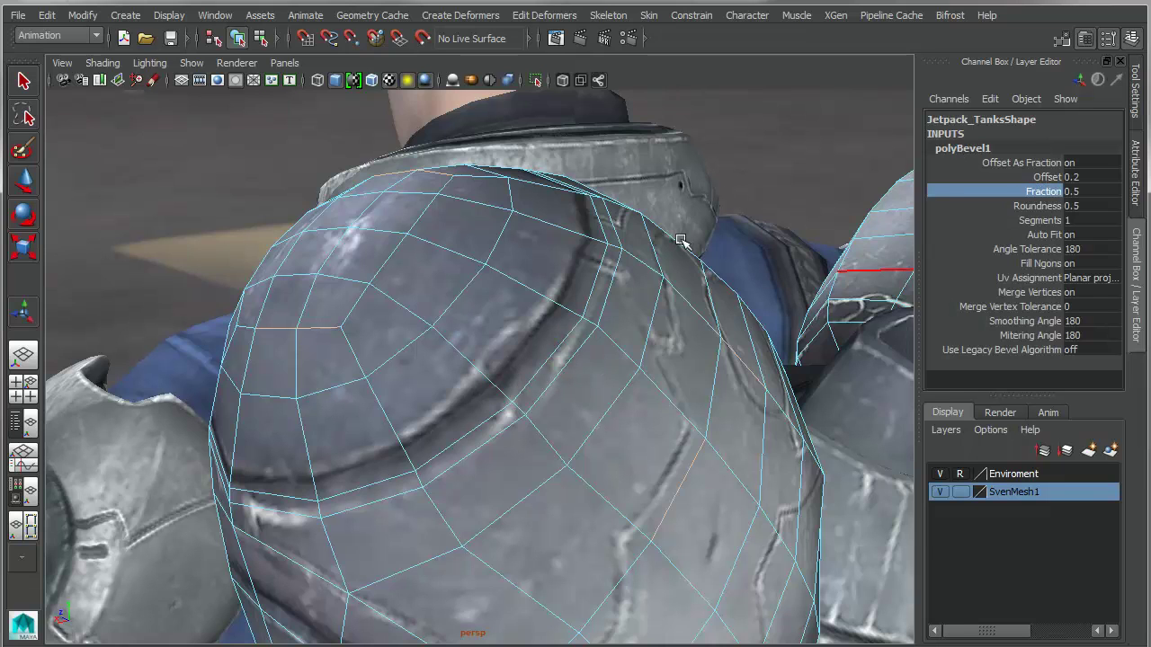
pyautogui.moveTo(684, 240); pyautogui.dragTo(704, 256, button='middle')
# Undo the bevel on the left tank cap's perimeter edges
pyautogui.press('z')
pyautogui.press('z')
pyautogui.press('z')
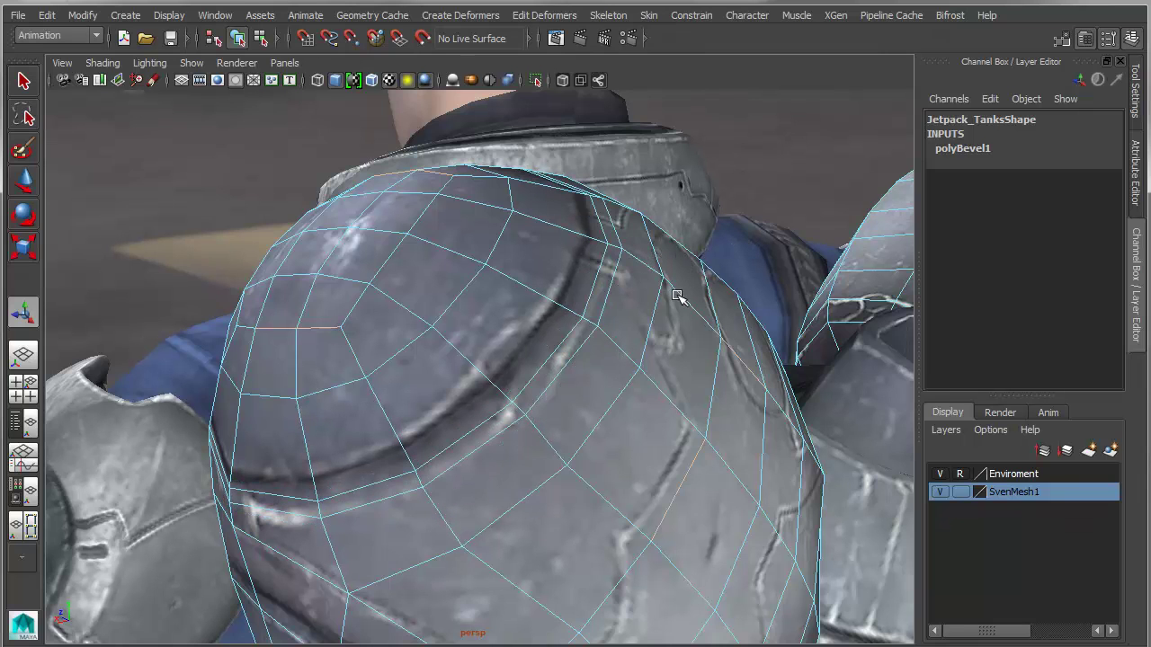
# Detach the left tank's cap from the rest of the tank along the selected perimeter edges with Detach Components
pyautogui.keyDown('alt'); pyautogui.moveTo(568, 350); pyautogui.dragTo(576, 355); pyautogui.keyUp('alt')
pyautogui.keyDown('alt'); pyautogui.moveTo(575, 355); pyautogui.dragTo(482, 333, button='right'); pyautogui.keyUp('alt')
pyautogui.keyDown('shift'); pyautogui.rightClick(483, 332); pyautogui.keyUp('shift')
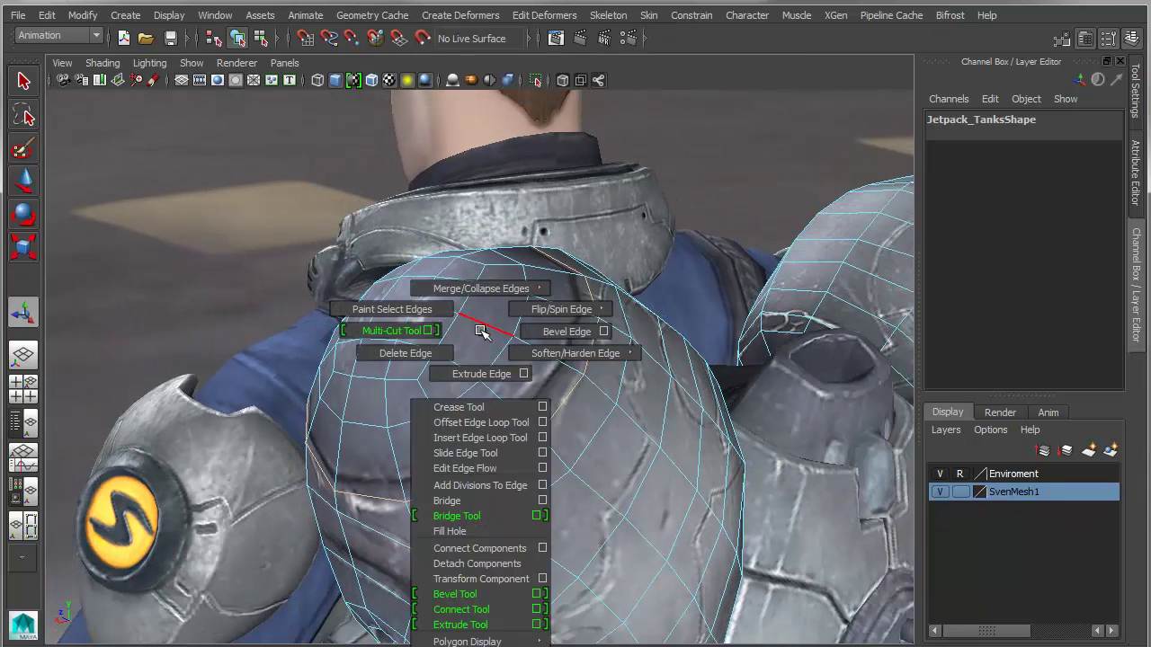
pyautogui.click(476, 564)
# Select all faces of the detached cap, try moving them up and away from the left tank, and undo the move
pyautogui.doubleClick(470, 351)
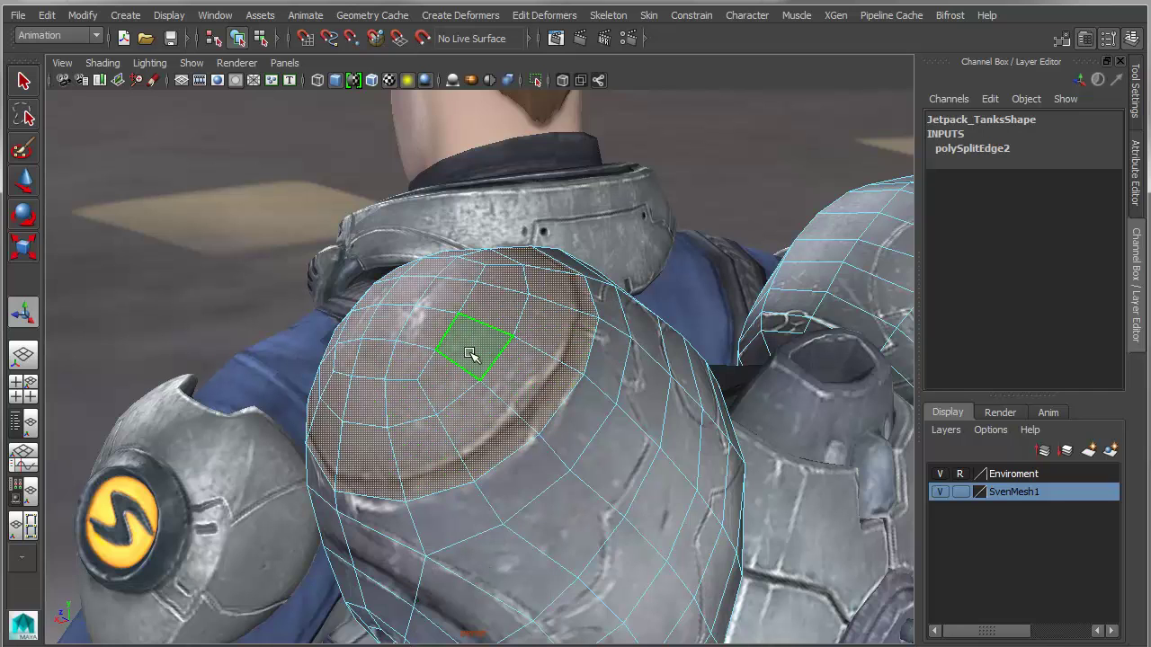
pyautogui.press('w')
pyautogui.moveTo(449, 364); pyautogui.dragTo(284, 263)
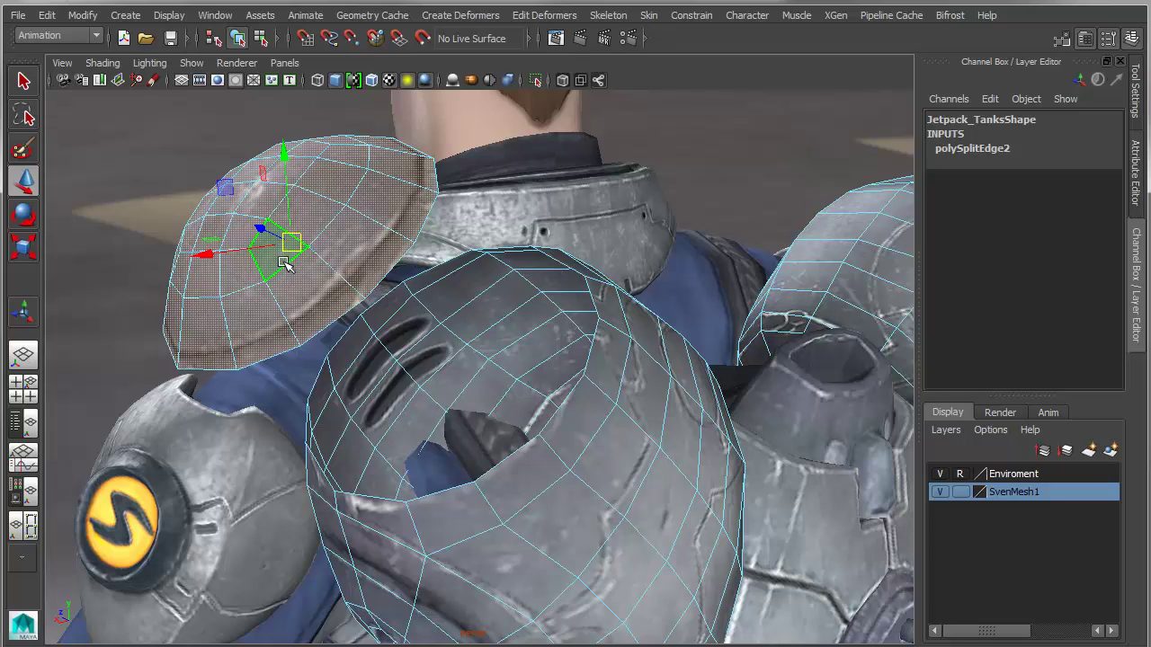
pyautogui.hotkey('ctrl', 'z')
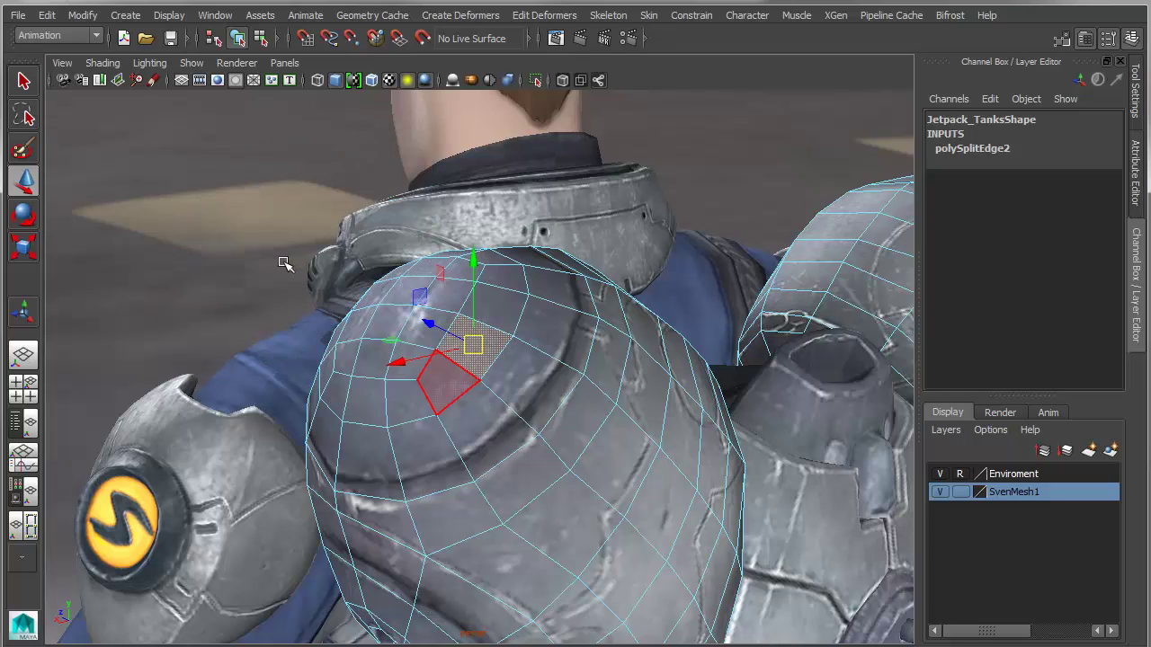